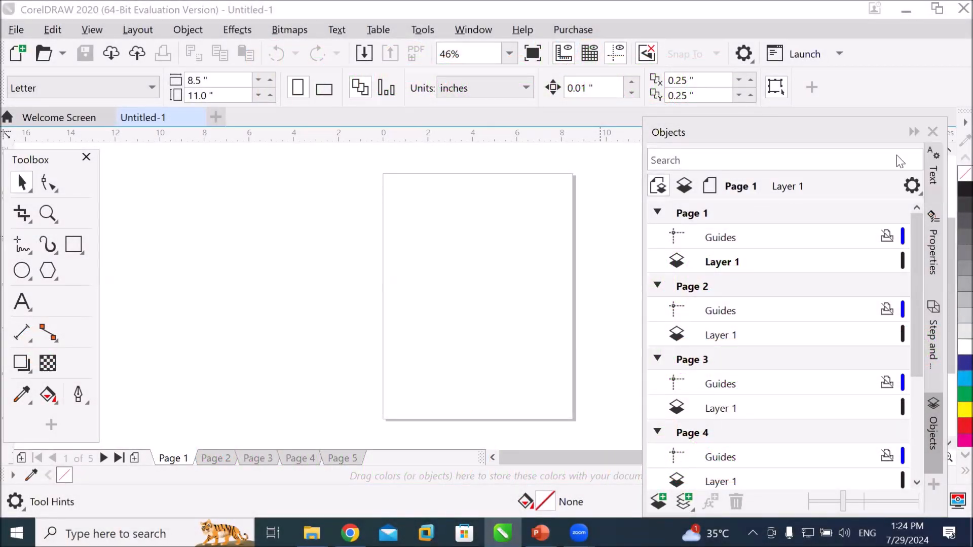
Add the artistic text "Color Eyedropper" above the page and enlarge it to about 64 pt.
click(913, 131)
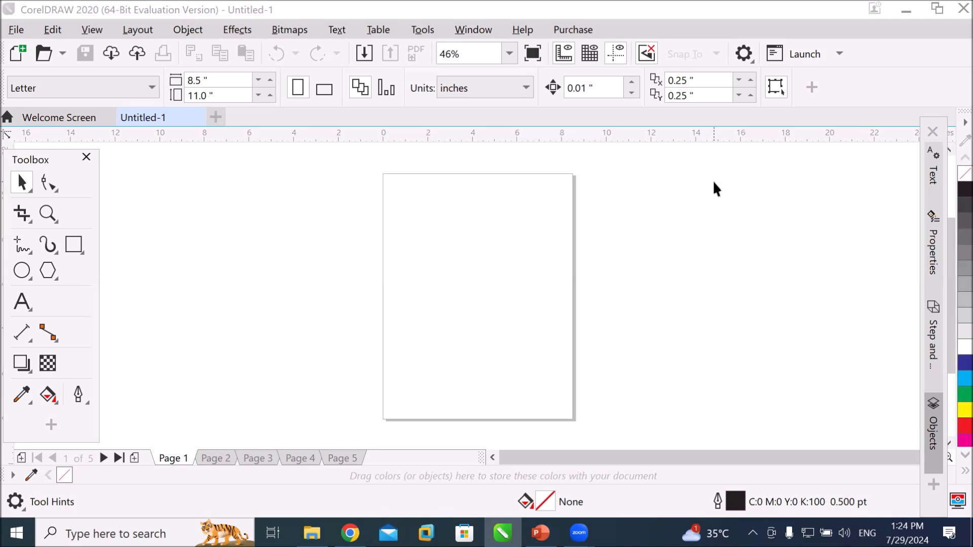
click(21, 306)
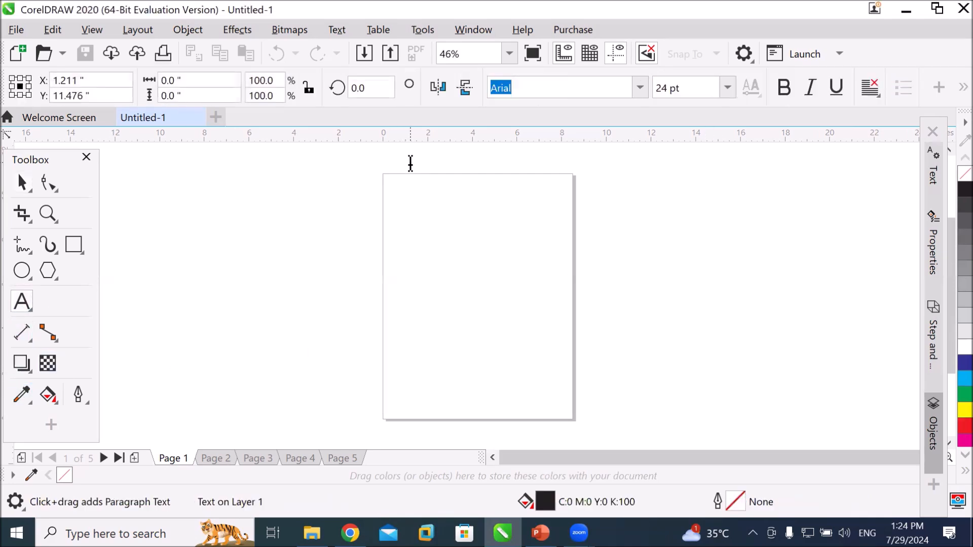
click(410, 163)
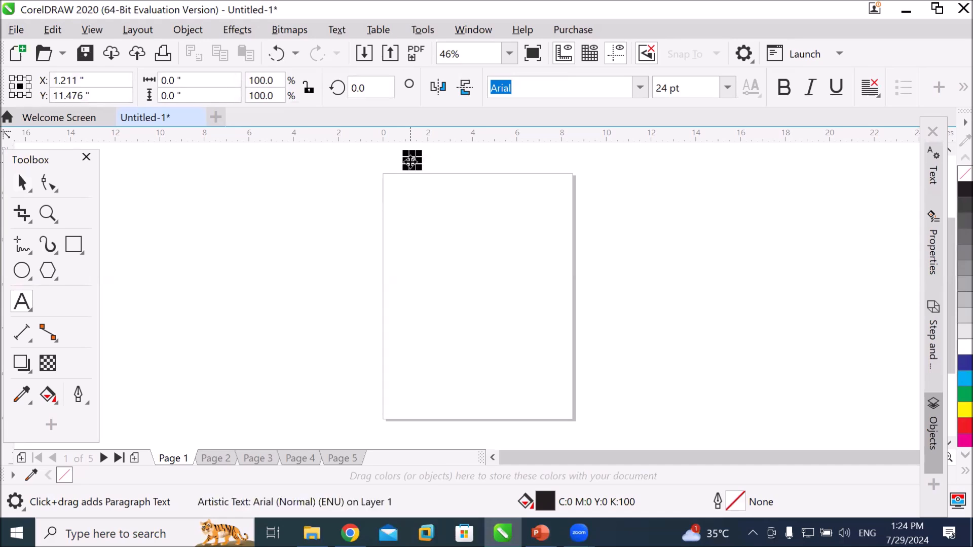
text(E)
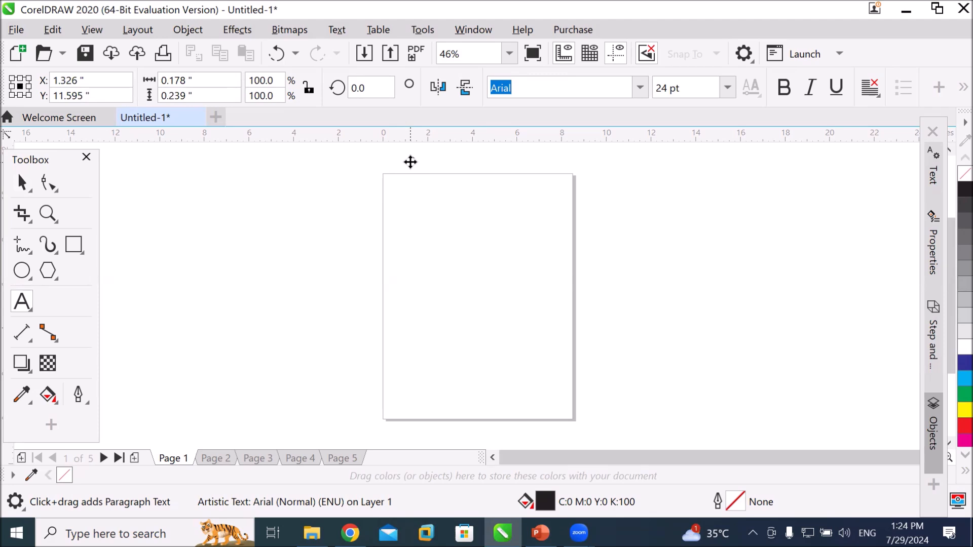
text(olor Eyedropper)
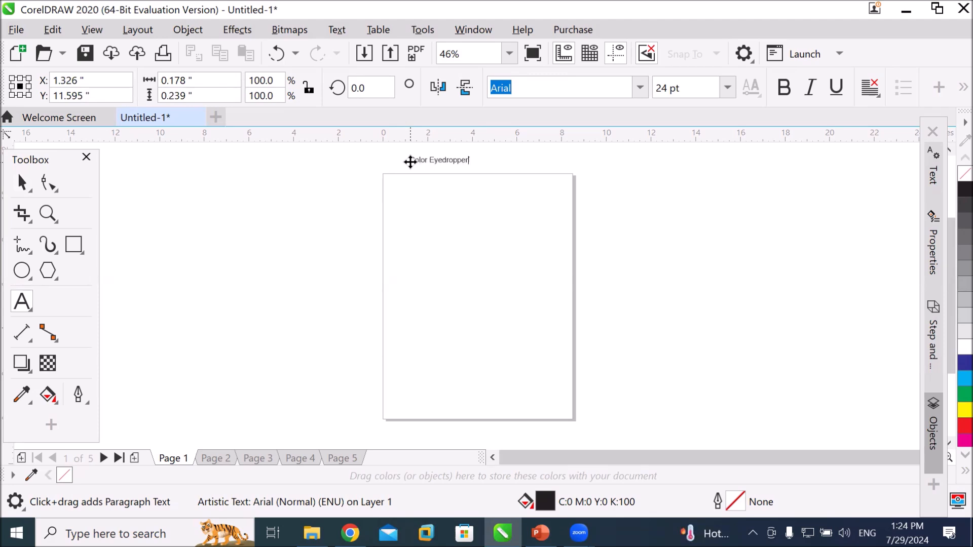
drag(472, 166, 575, 178)
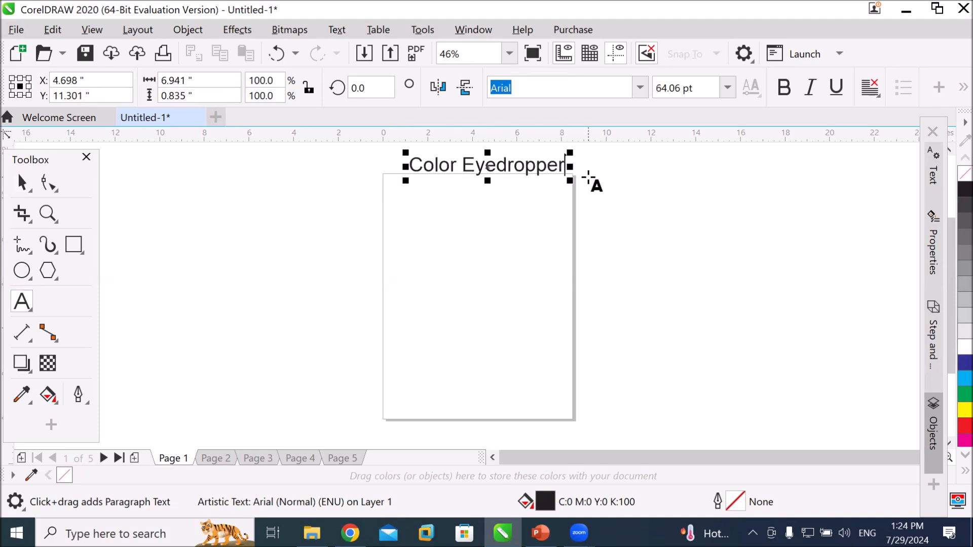
Activate the Color Eyedropper tool and examine its sample size options.
click(29, 402)
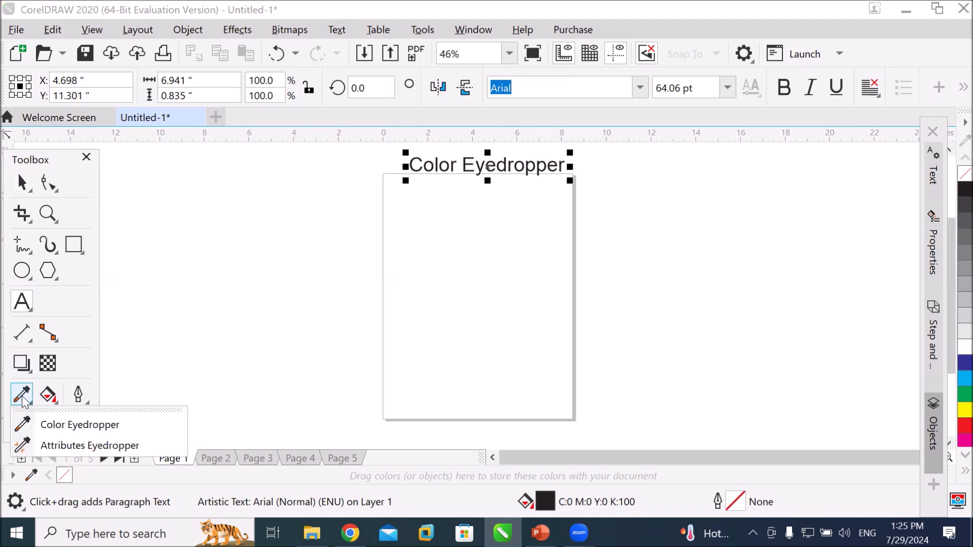
mouse_move(51, 400)
mouse_move(23, 395)
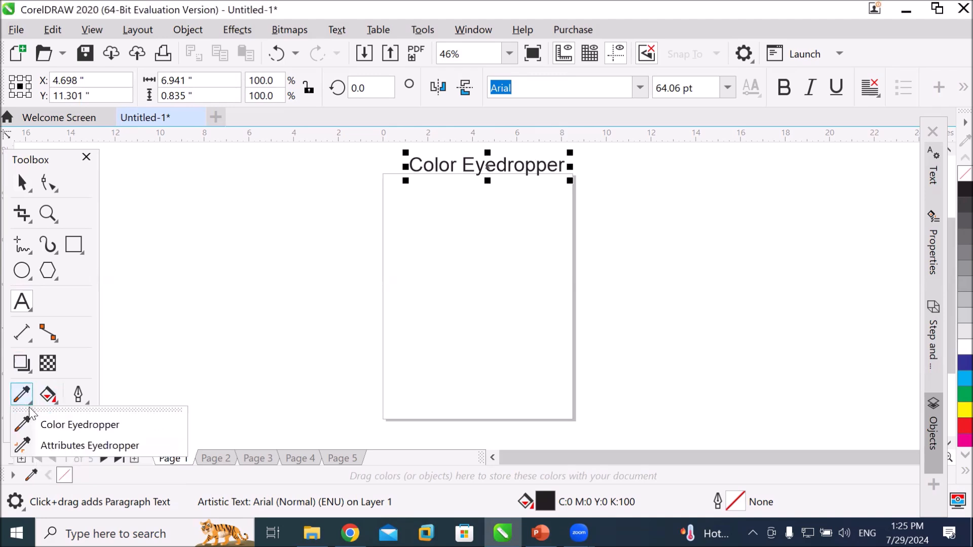
click(60, 430)
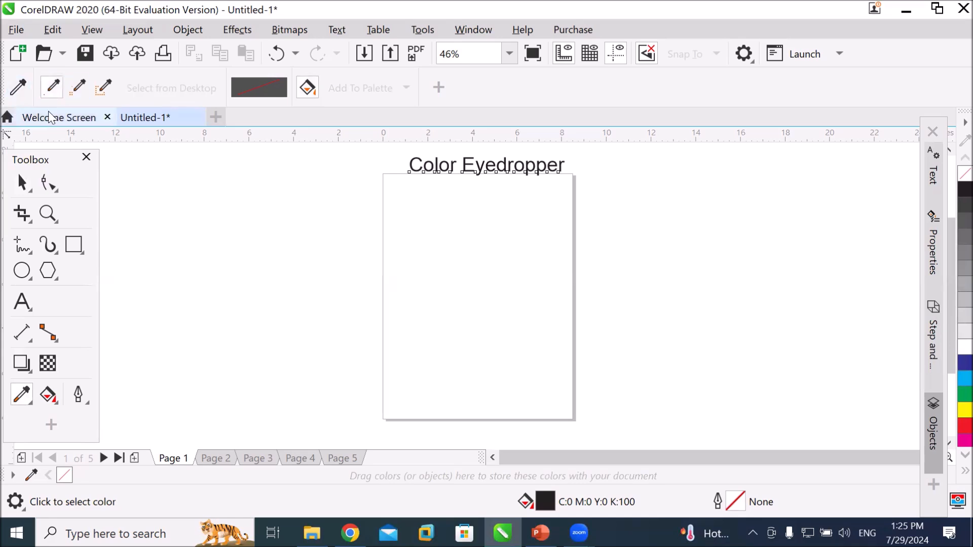
click(107, 90)
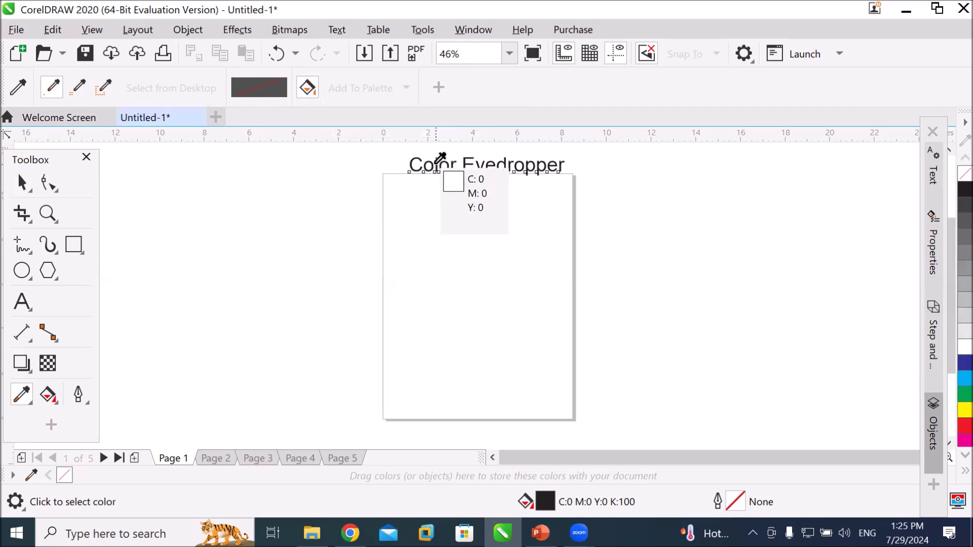
Shift the "Color Eyedropper" text slightly up and toward the page's left edge, and enlarge it to about 7.66 inches wide.
click(24, 187)
drag(433, 165, 423, 163)
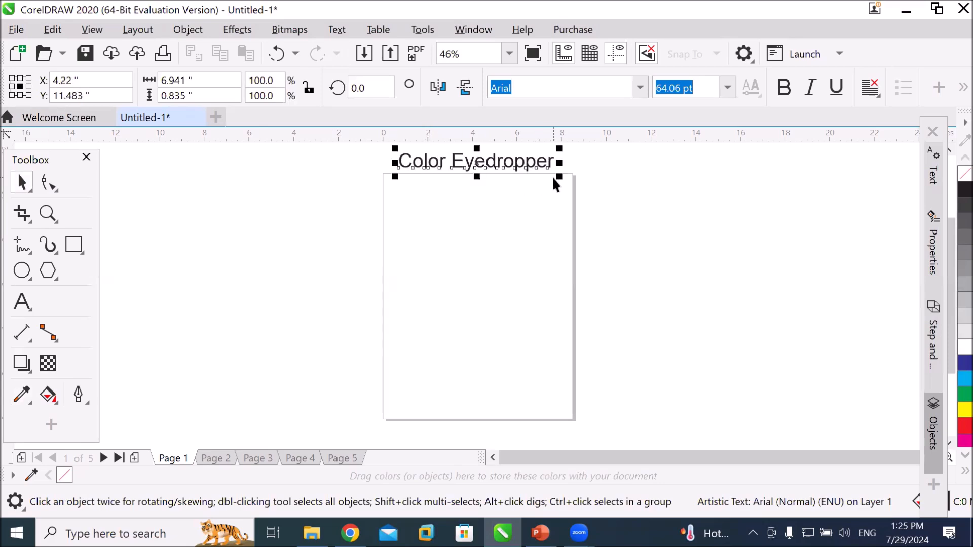
drag(559, 176, 575, 178)
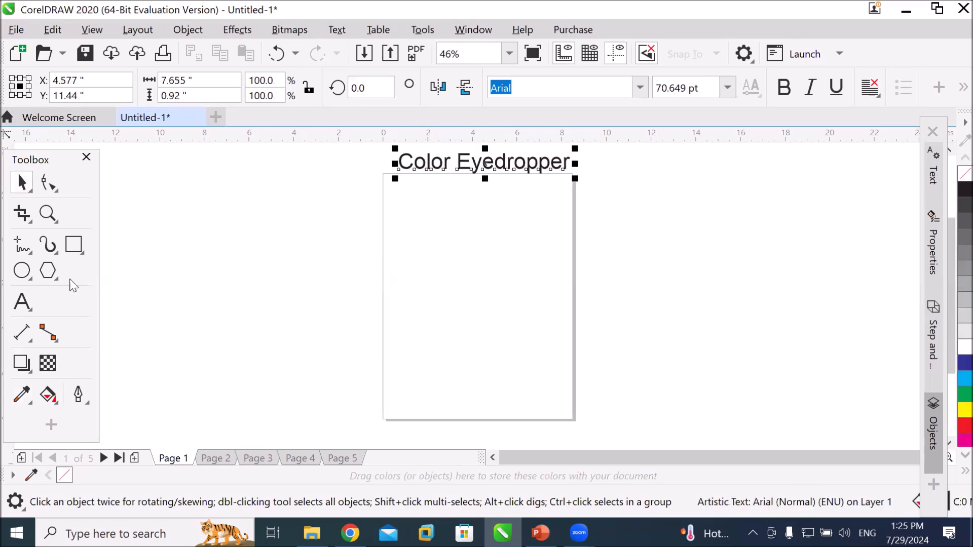
Draw a rectangle about 6.78 by 1.12 inches in the page's upper part and duplicate it downward into an evenly spaced column of six.
click(72, 250)
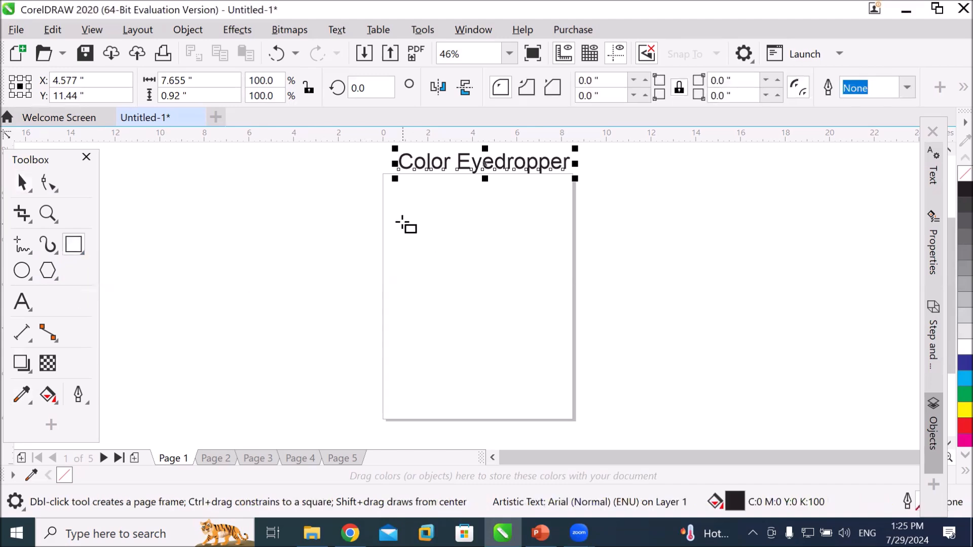
drag(400, 214, 499, 267)
key(space)
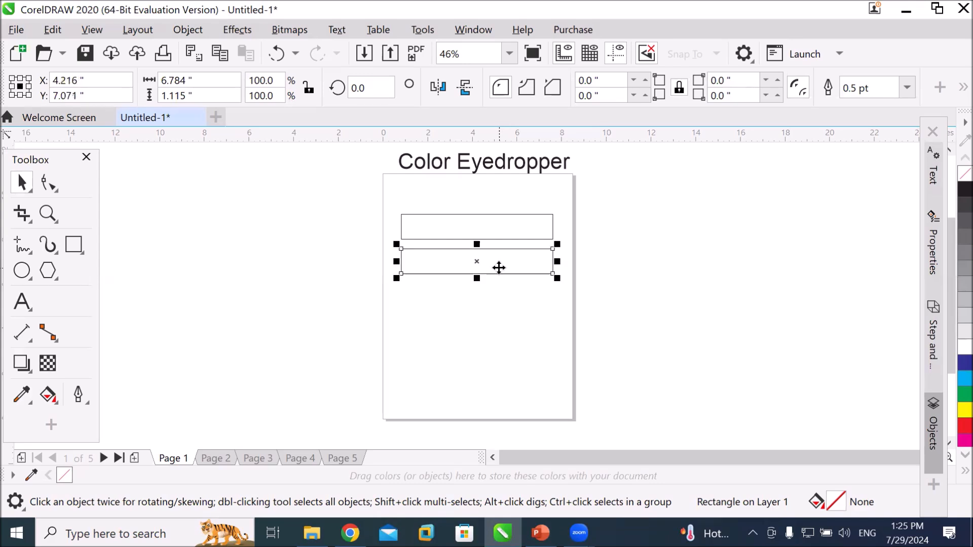
key(ctrl+r)
key(ctrl+r)
key(ctrl+r)
key(ctrl+r)
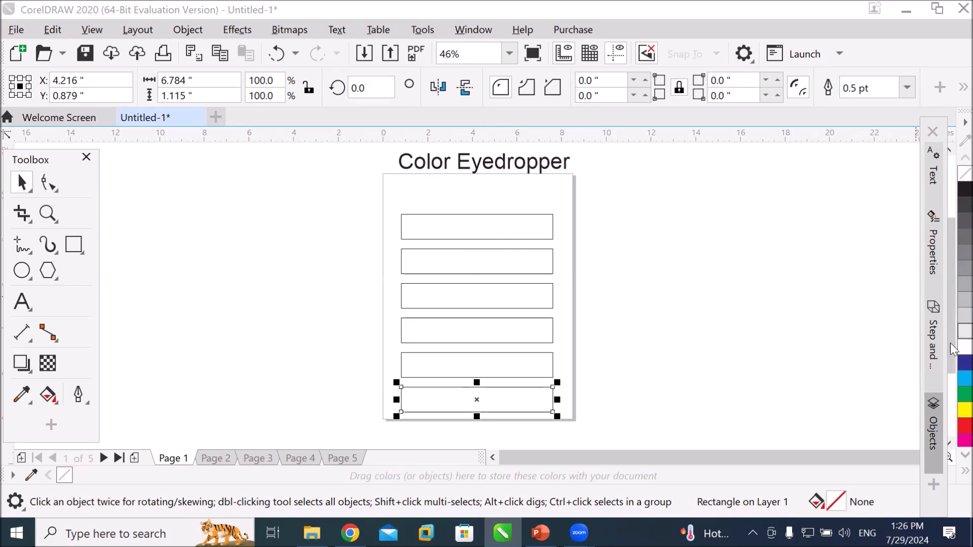
Fill the bottom rectangle blue and recolor it cyan, then fill the fifth rectangle green and the fourth one 70% black.
click(952, 368)
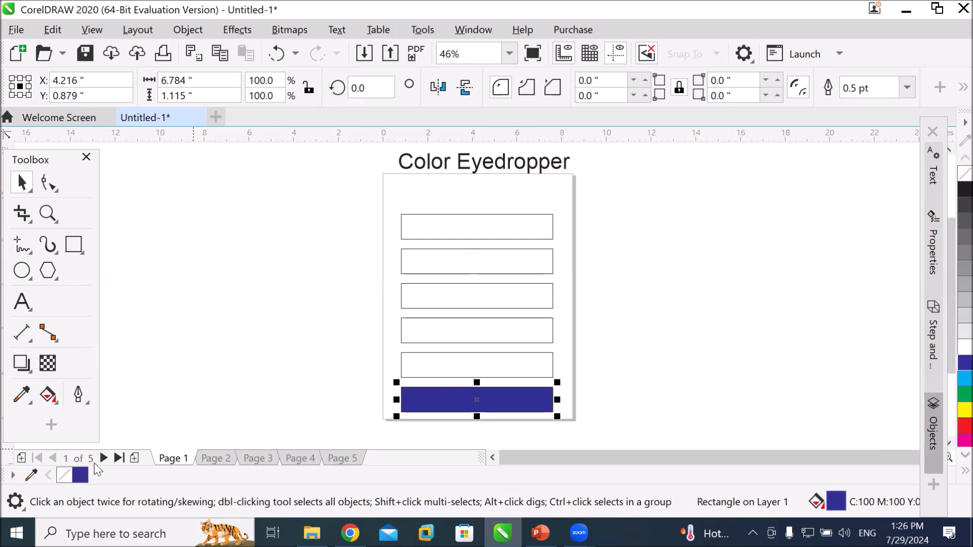
click(952, 378)
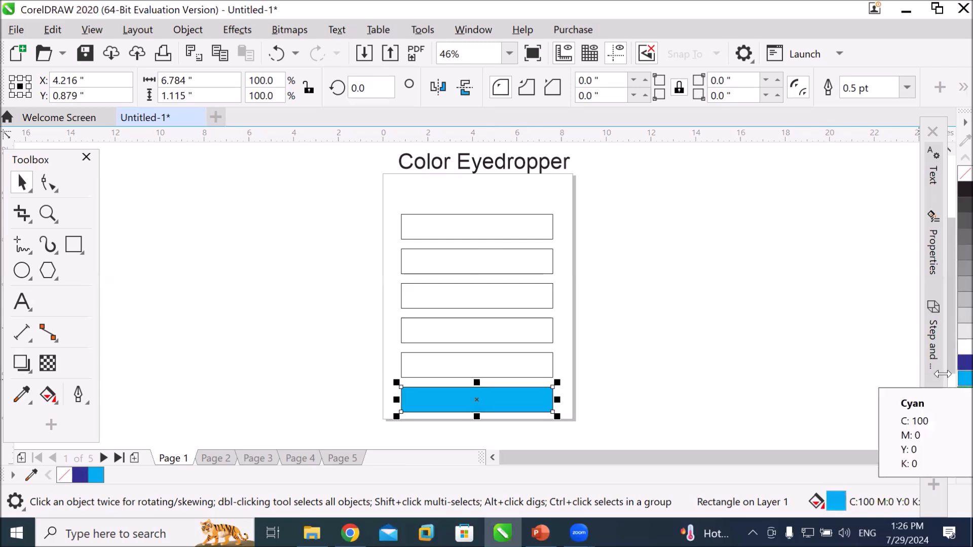
click(527, 372)
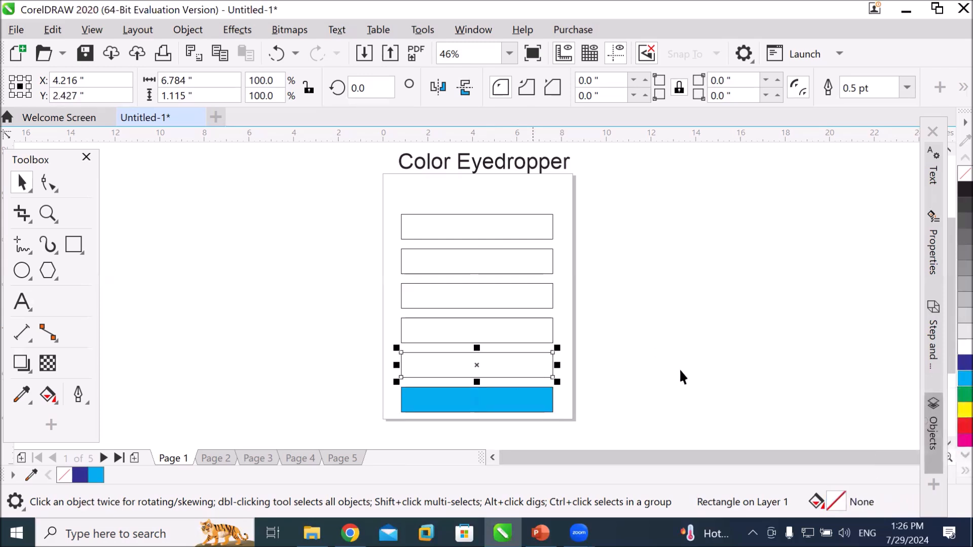
click(952, 393)
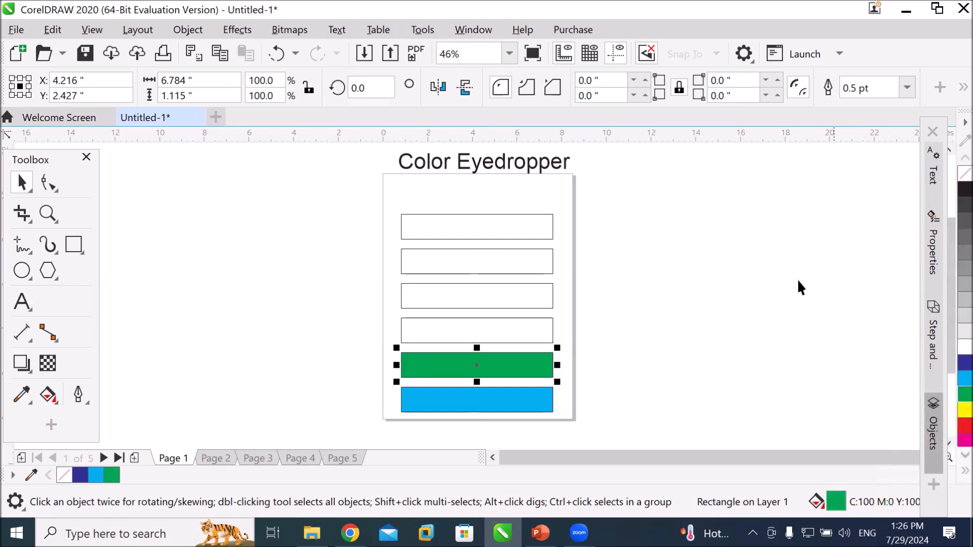
click(547, 330)
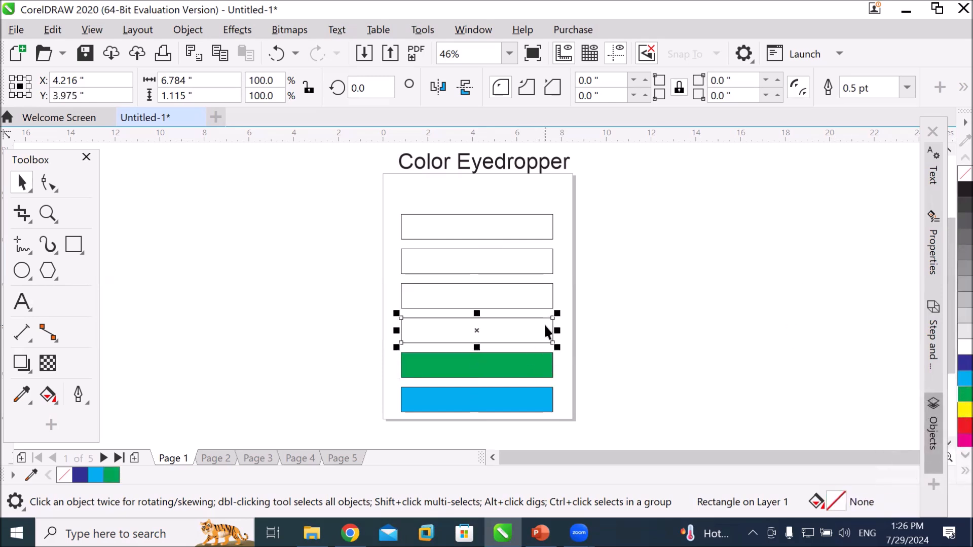
click(951, 234)
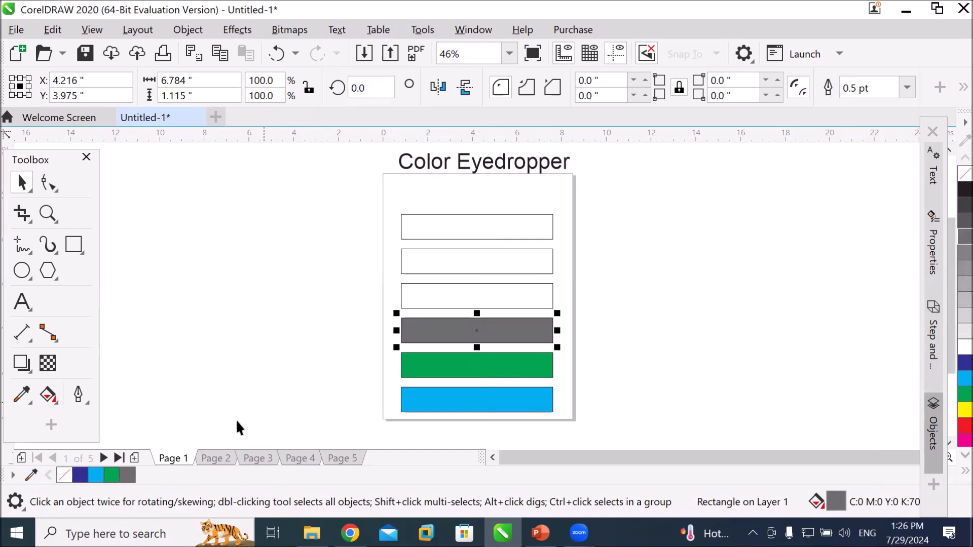
On Page 2, draw a circle about 3.23 by 3.16 inches and place a duplicate of it directly below.
click(210, 456)
click(22, 270)
drag(402, 202, 479, 274)
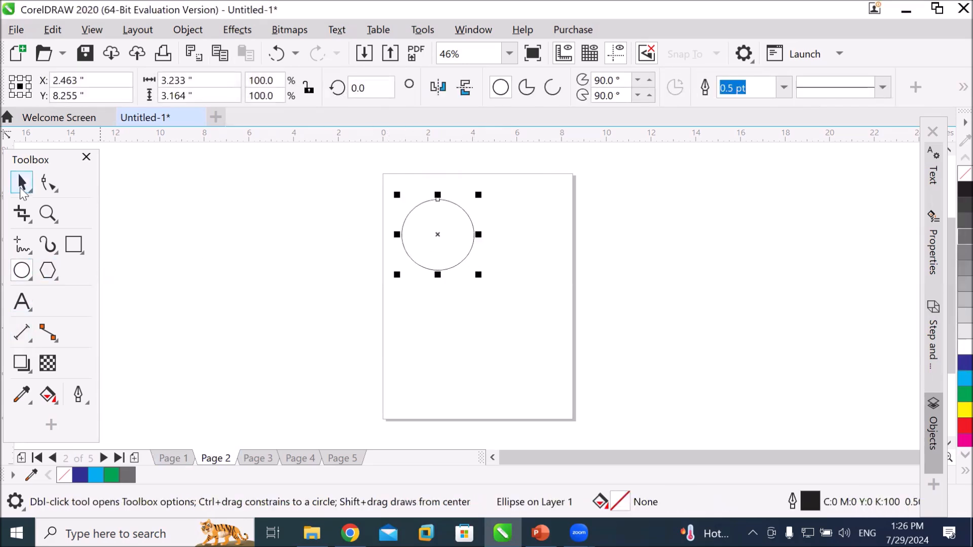
click(21, 183)
drag(413, 258, 419, 355)
Fill the upper circle yellow and the lower circle red, and look over the expanded color palette.
click(440, 223)
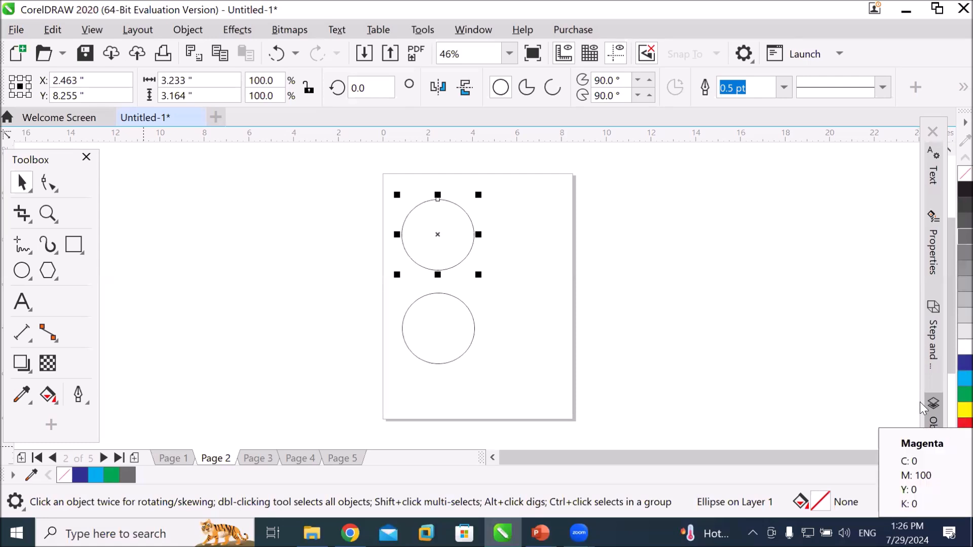
click(956, 411)
click(405, 315)
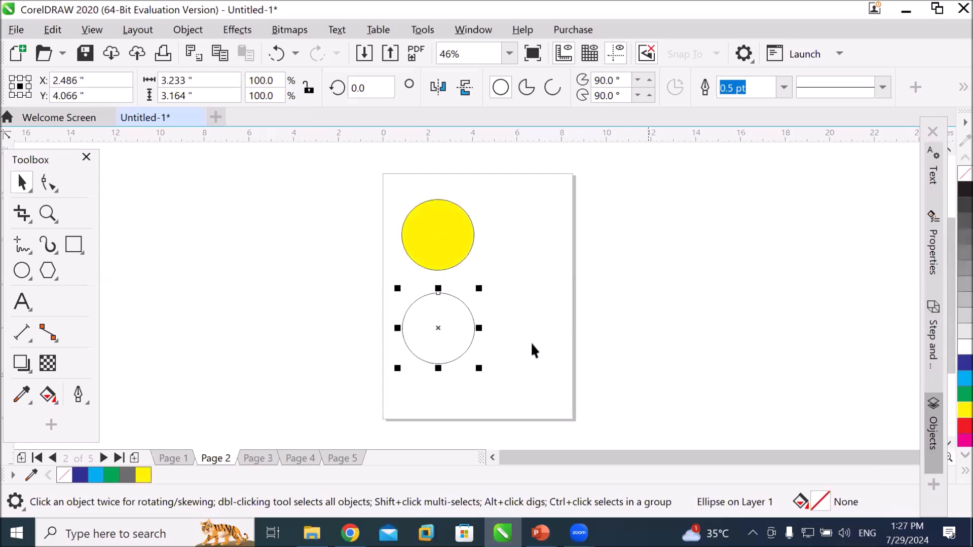
click(953, 428)
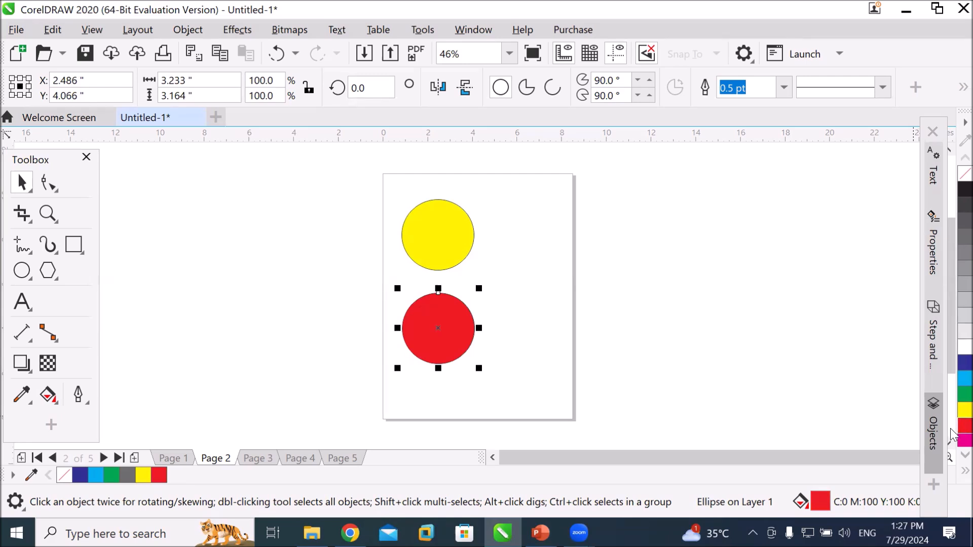
click(952, 474)
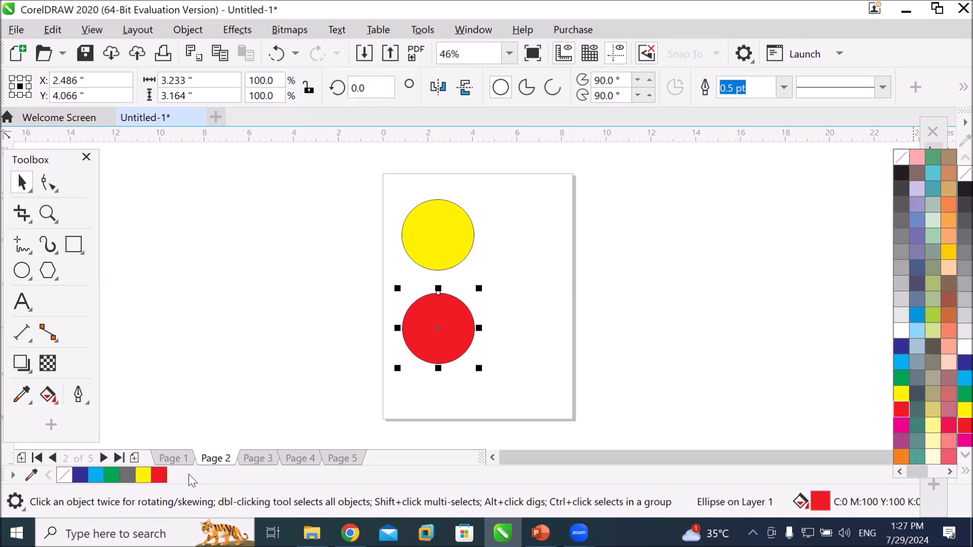
click(462, 223)
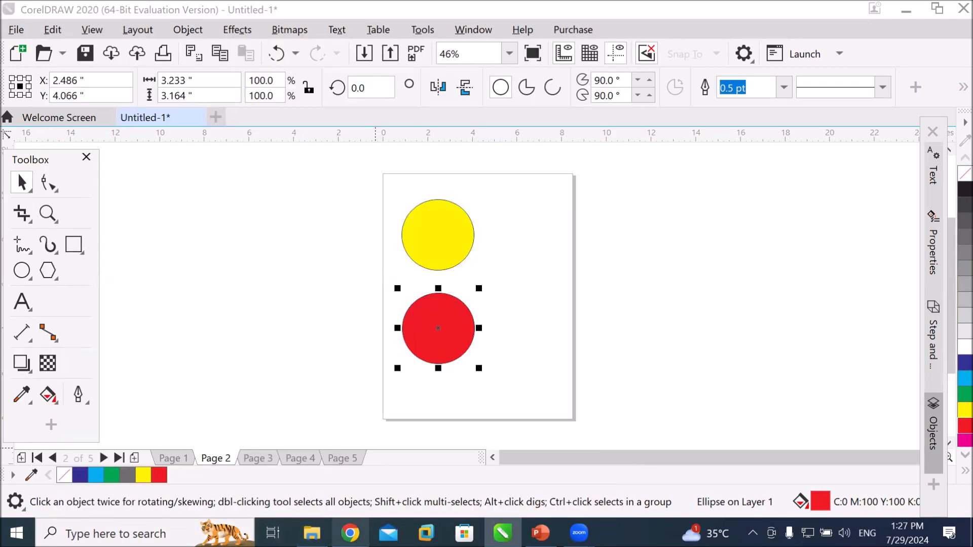
Restore the CorelDRAW and PowerPoint windows to a smaller size, moving the CorelDRAW window aside to uncover what lies behind.
mouse_move(349, 533)
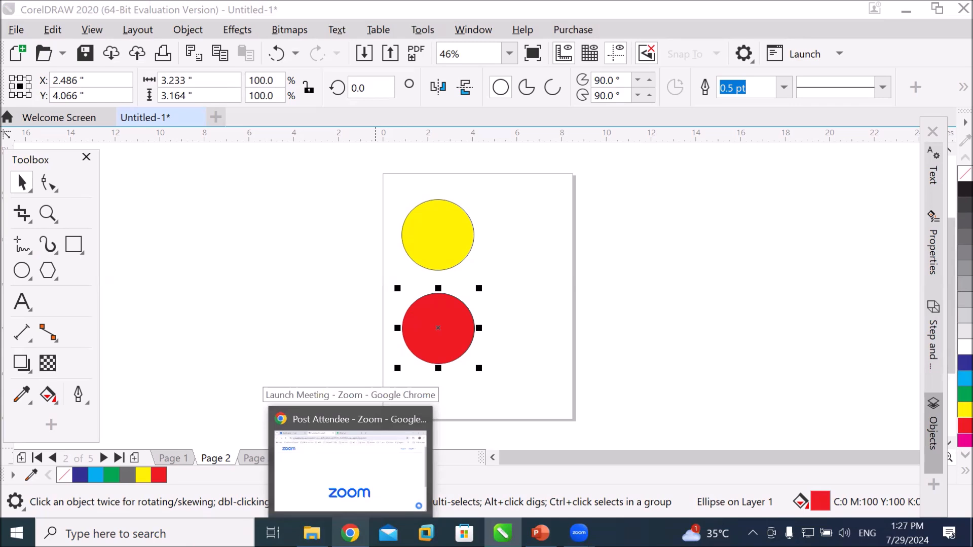
mouse_move(502, 533)
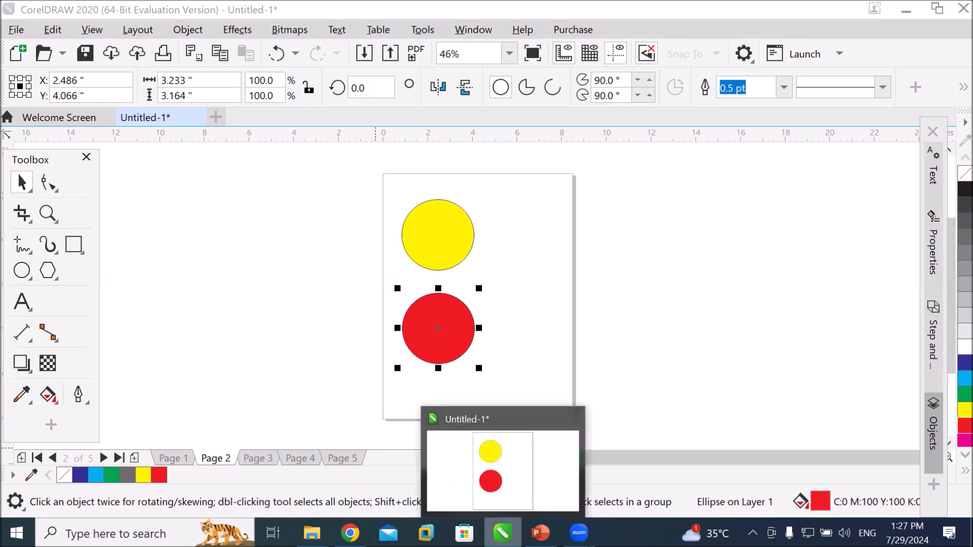
mouse_move(541, 533)
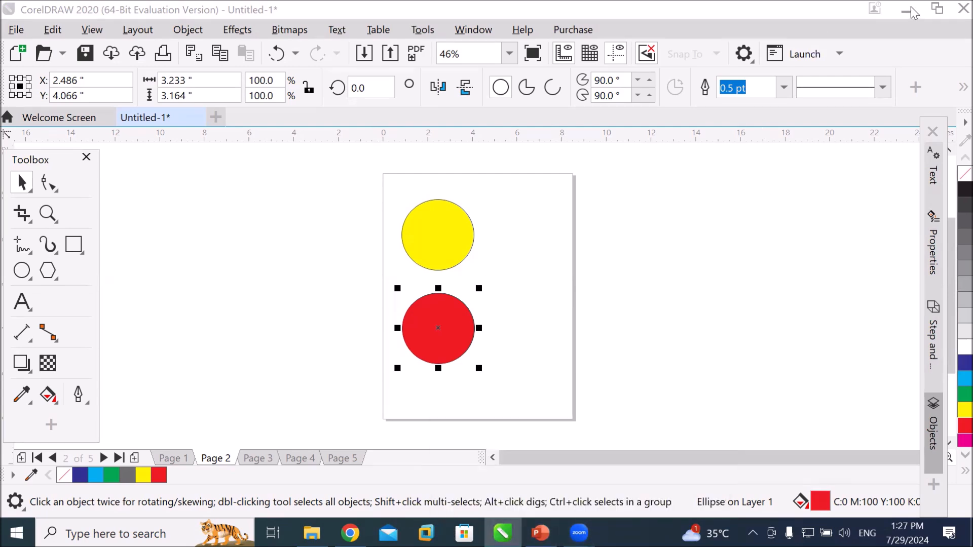
click(937, 10)
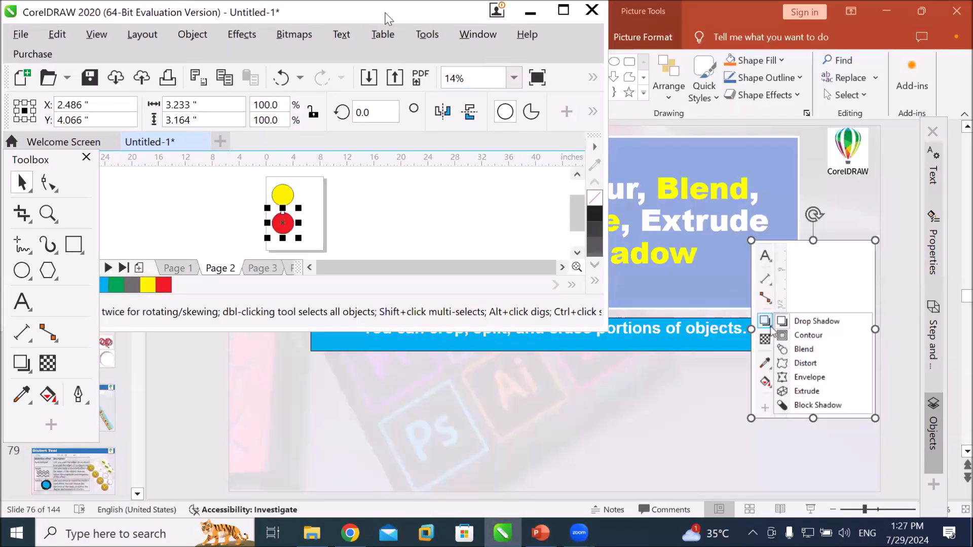
drag(387, 19, 750, 140)
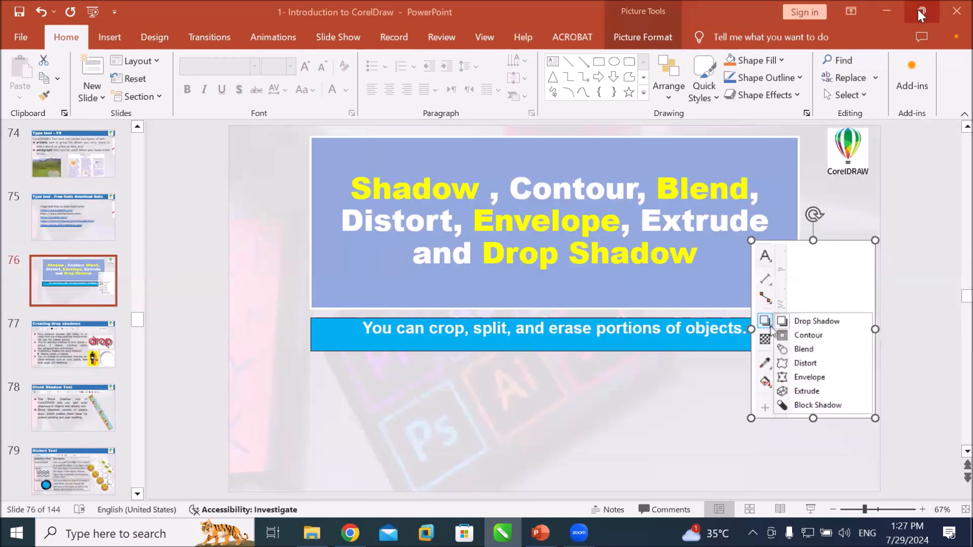
click(918, 8)
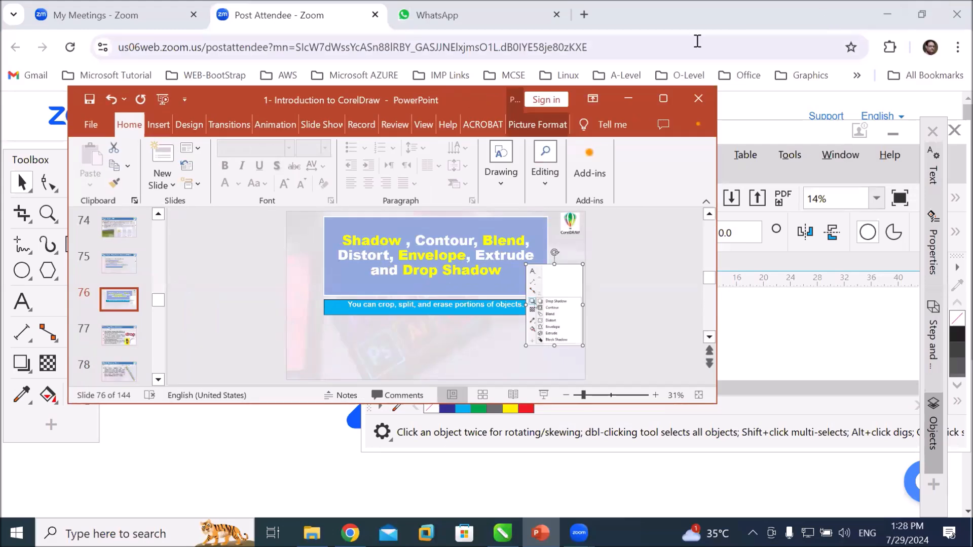
Switch to Google Chrome and show the open WhatsApp conversation.
click(350, 533)
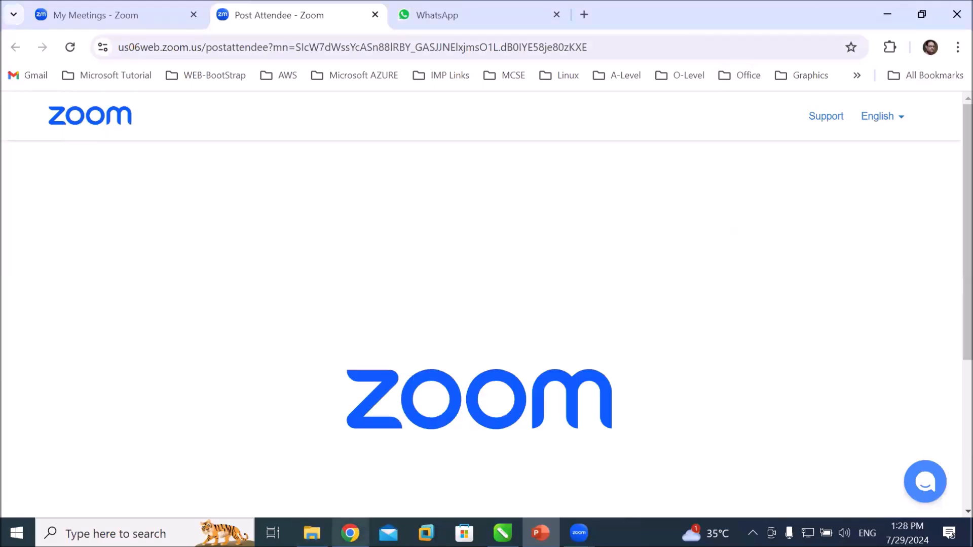
click(489, 23)
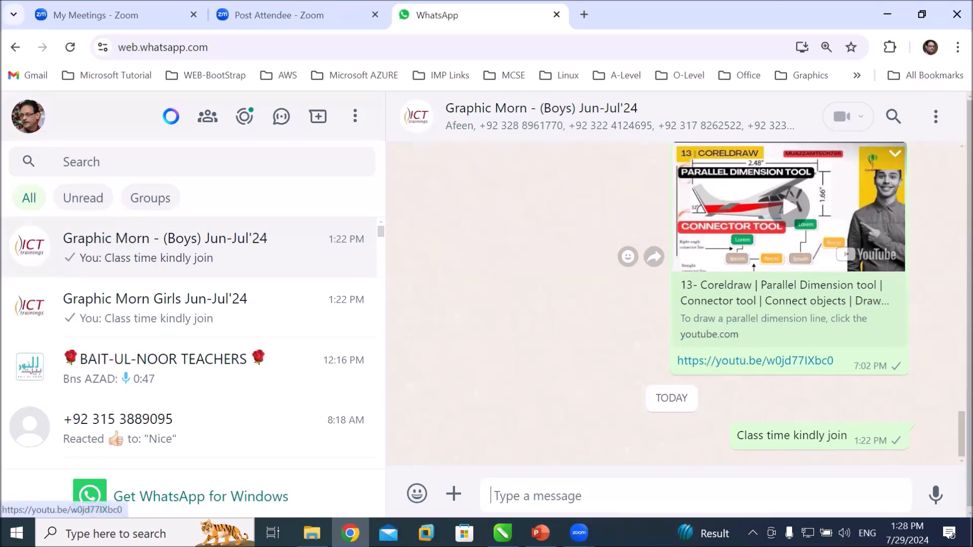
Switch back to CorelDRAW and maximize its window over the browser.
key(alt+Tab)
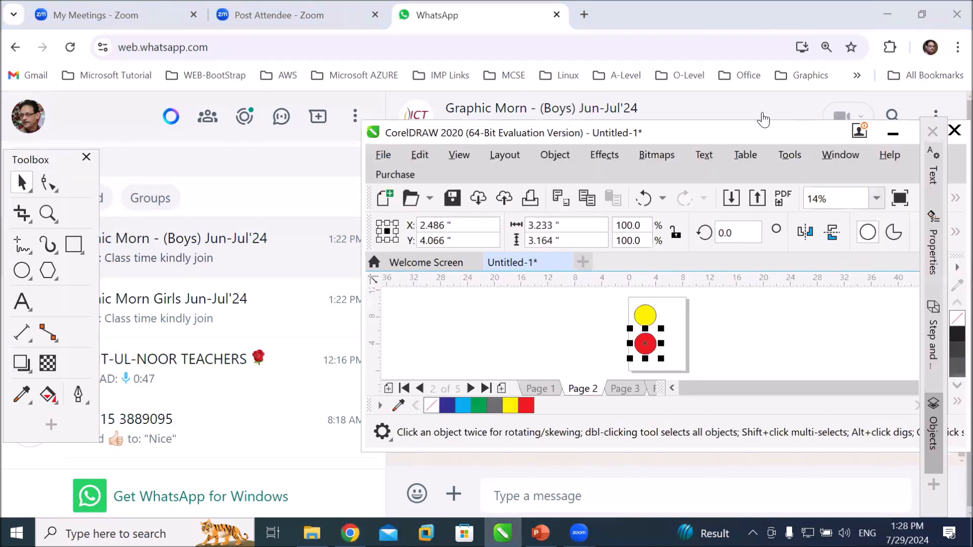
drag(732, 139, 598, 120)
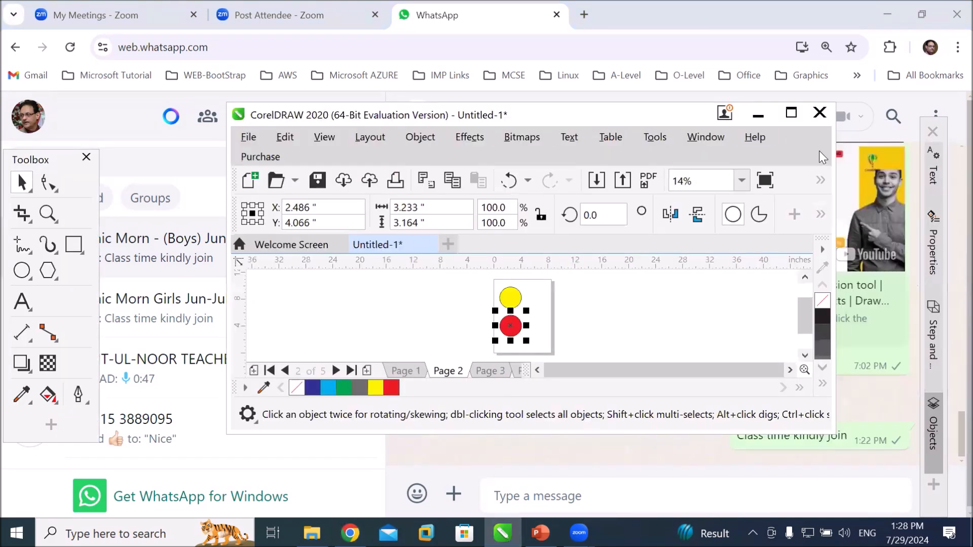
click(790, 117)
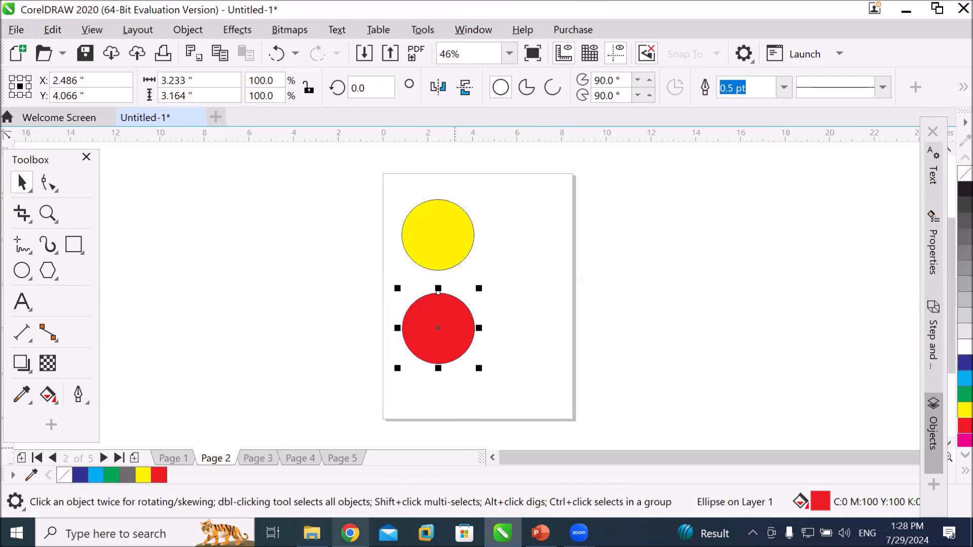
Switch to Google Chrome, search Google for "color hunt" in a new tab, and open the Color Hunt website.
mouse_move(349, 533)
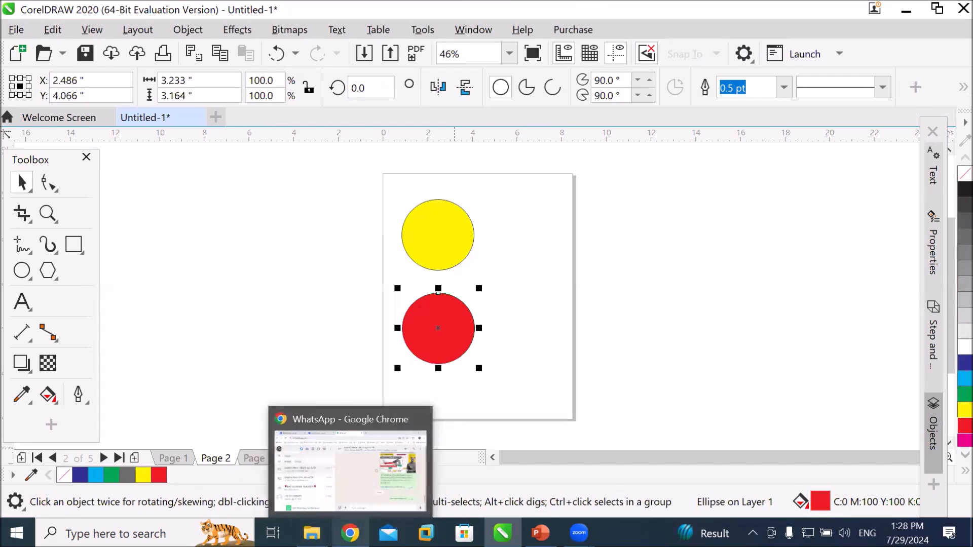
click(349, 469)
click(583, 14)
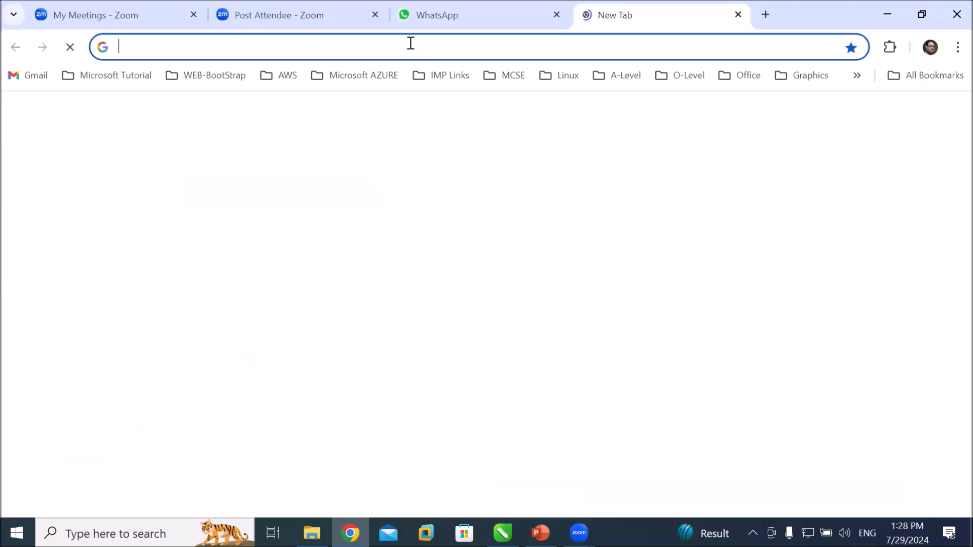
text(goo)
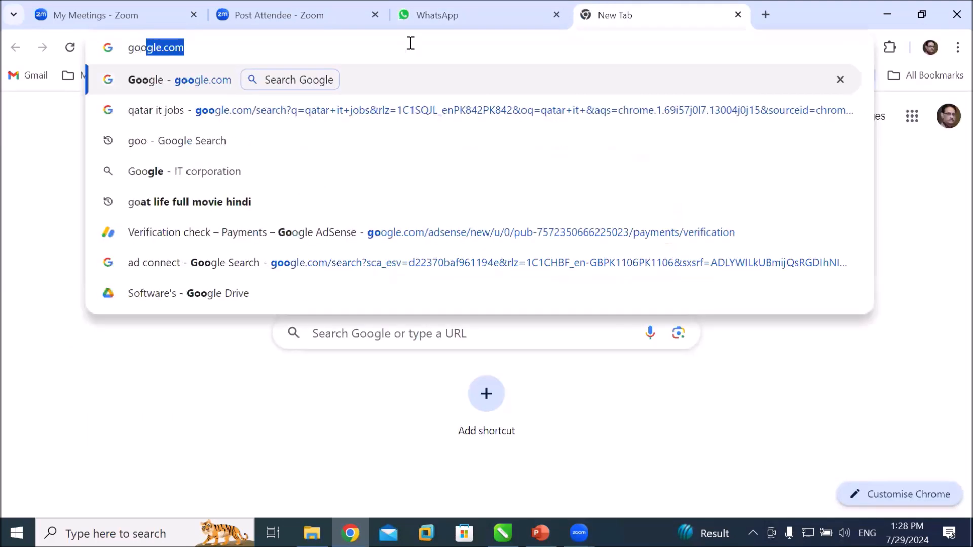
key(Return)
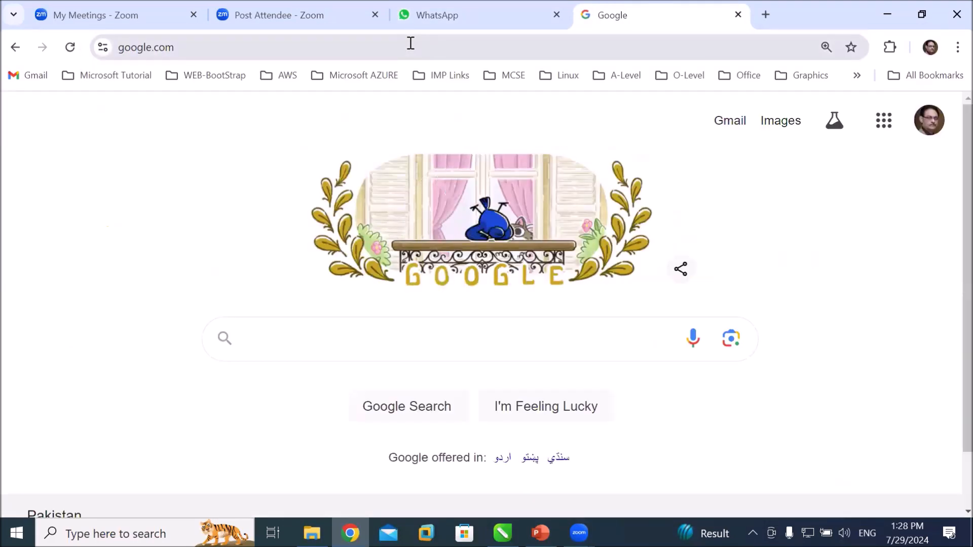
text(color hunt)
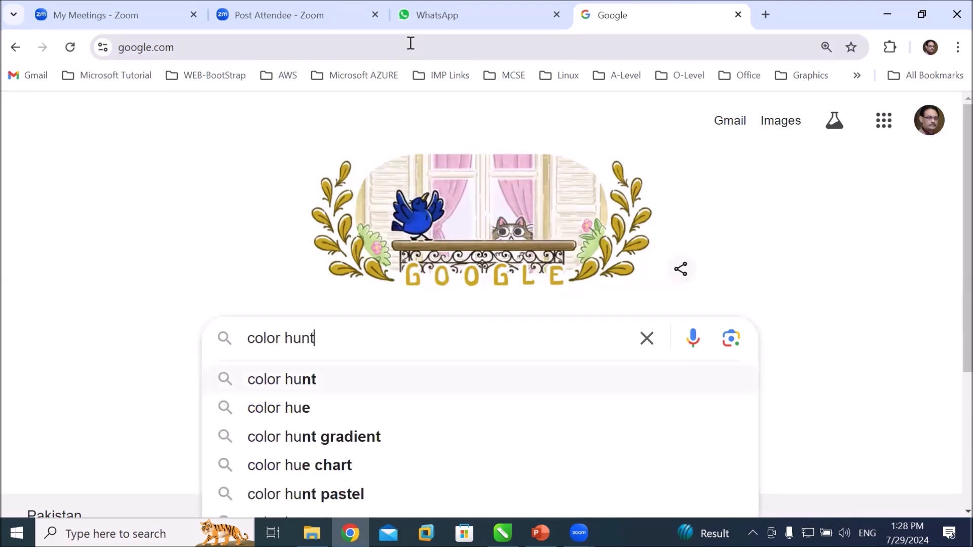
key(Return)
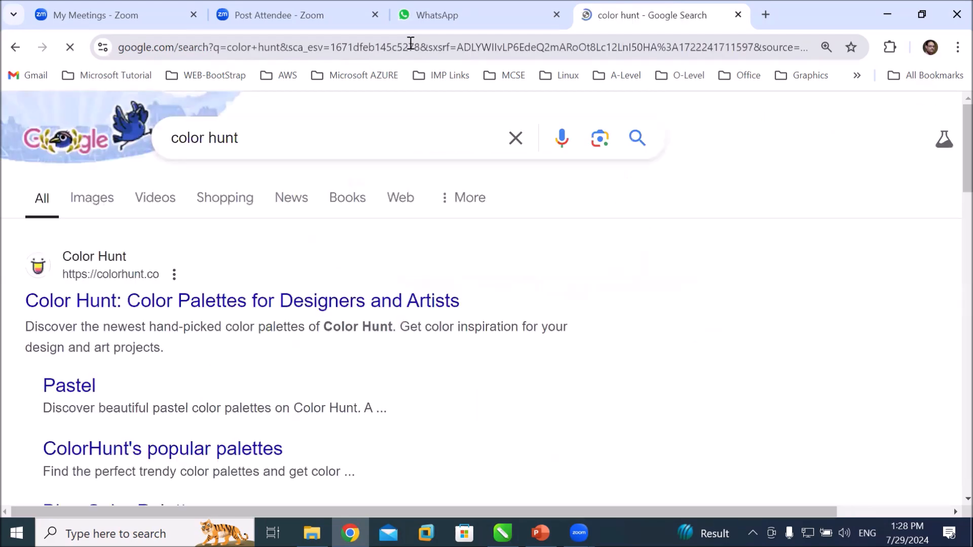
click(254, 301)
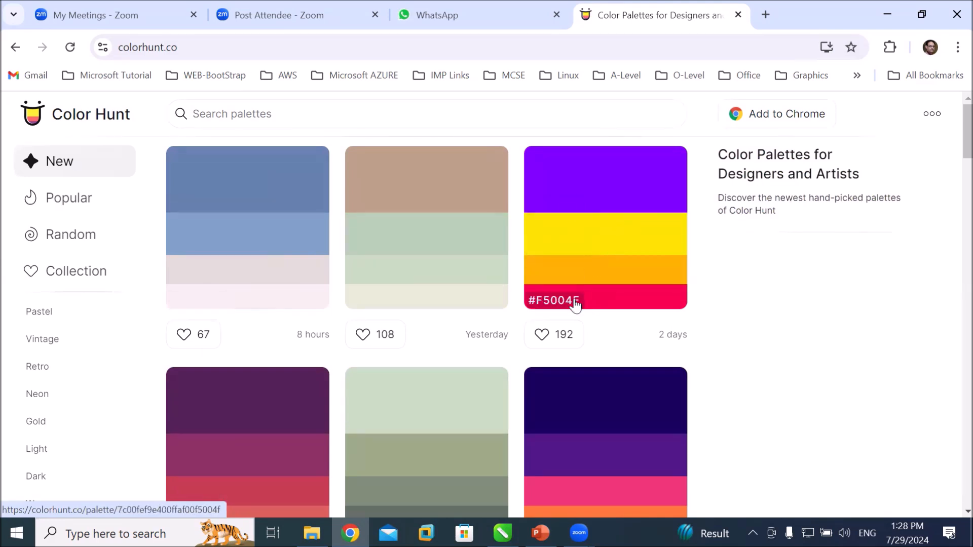
Browse the newest Color Hunt palettes and download the image of the #131842, #E68369, #ECCEAE, #FBF6E2 palette.
scroll(602, 291, down, 3)
scroll(603, 292, down, 3)
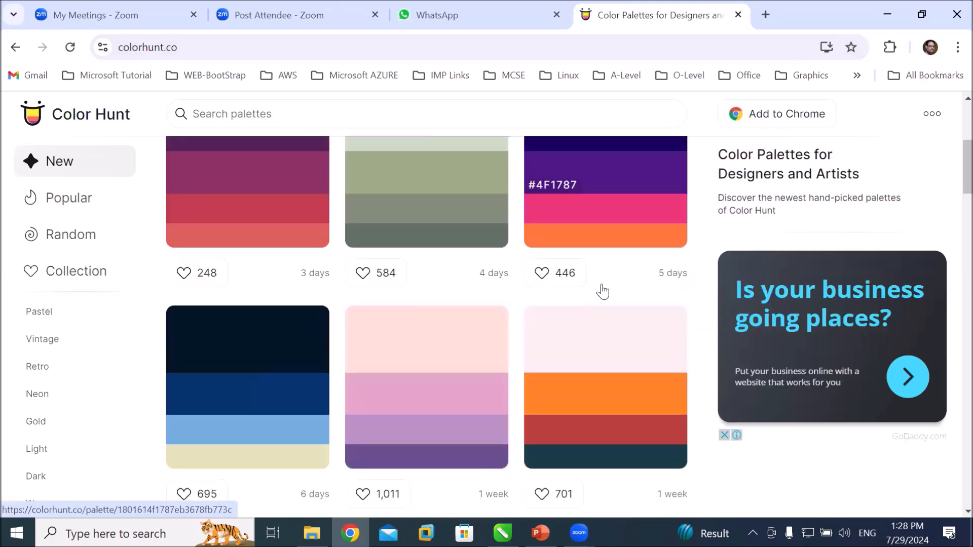
scroll(602, 291, down, 3)
scroll(603, 291, down, 5)
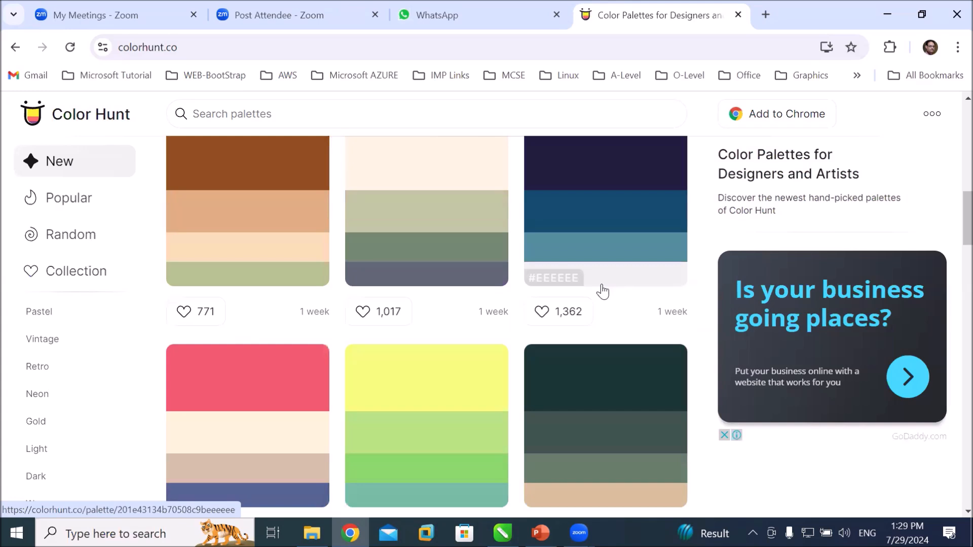
scroll(602, 291, down, 4)
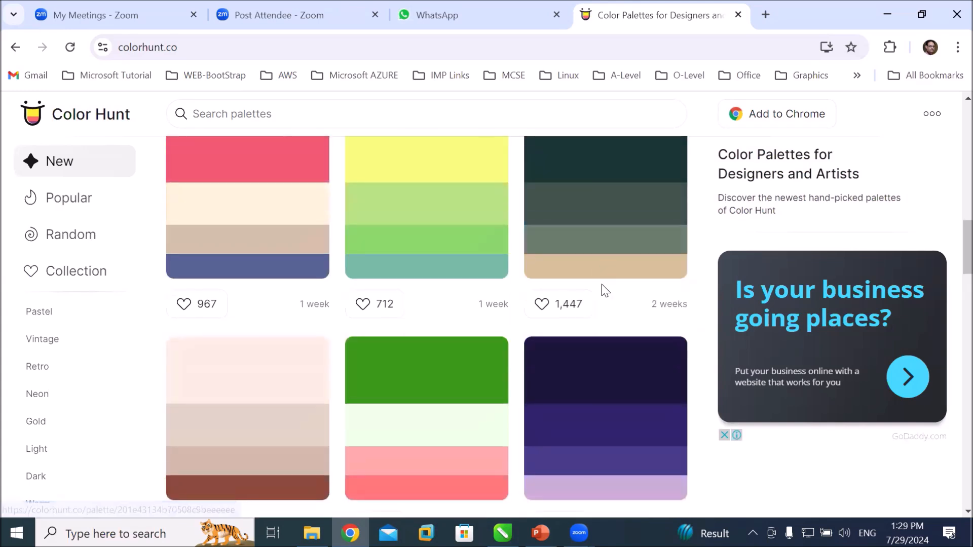
scroll(605, 290, down, 1)
scroll(605, 290, down, 1)
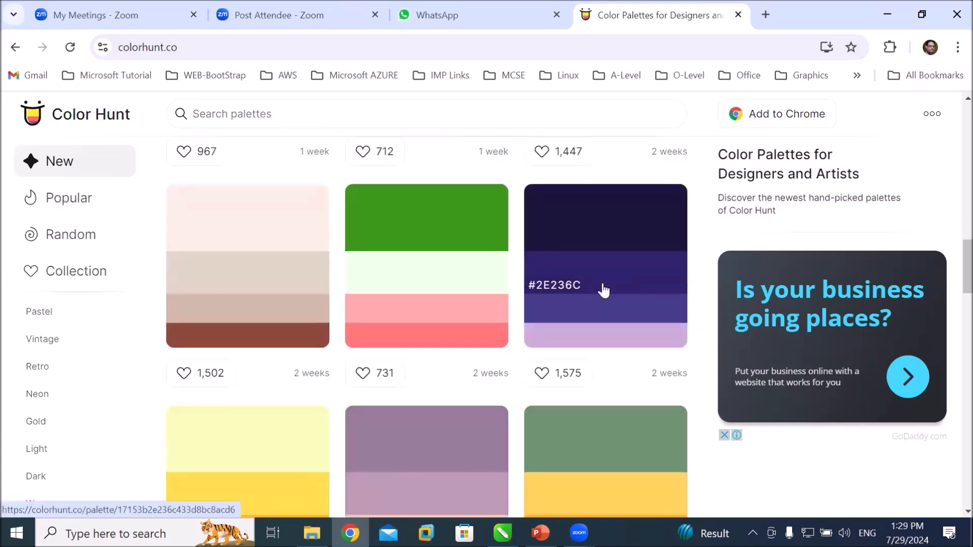
scroll(603, 291, down, 2)
scroll(603, 290, down, 2)
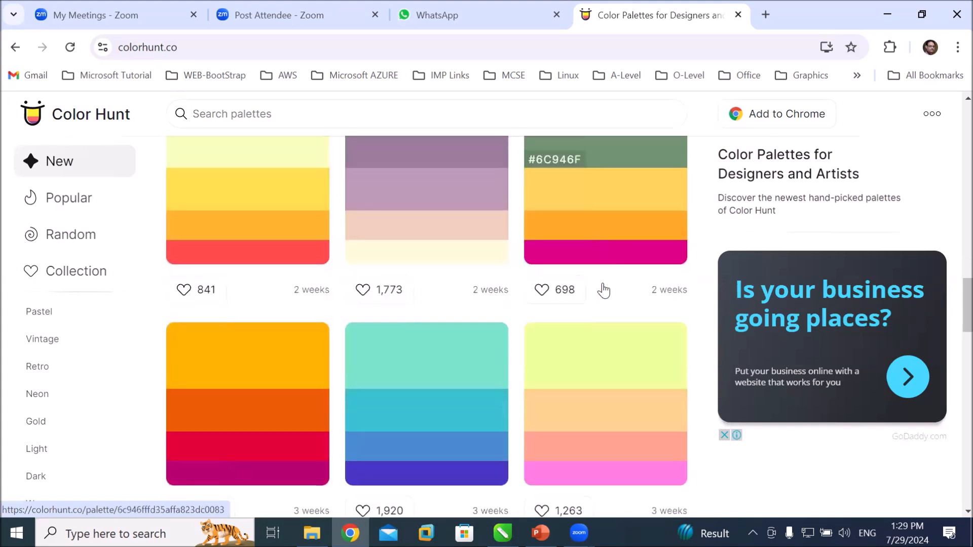
scroll(604, 289, down, 1)
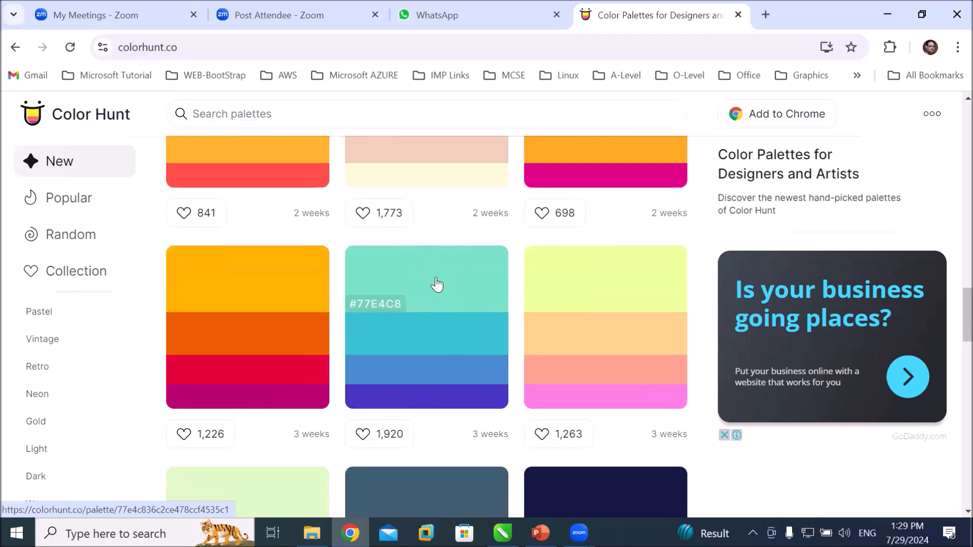
scroll(442, 285, down, 4)
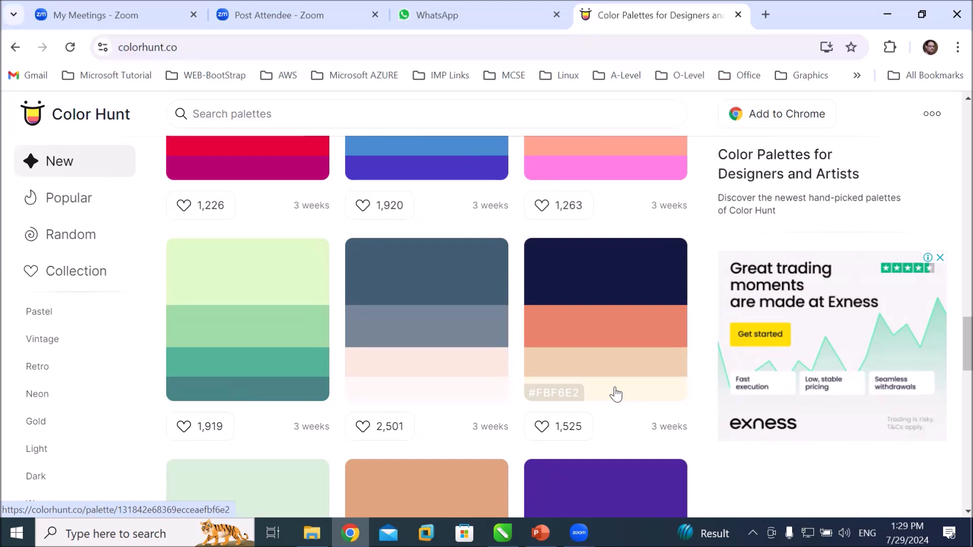
scroll(575, 327, down, 1)
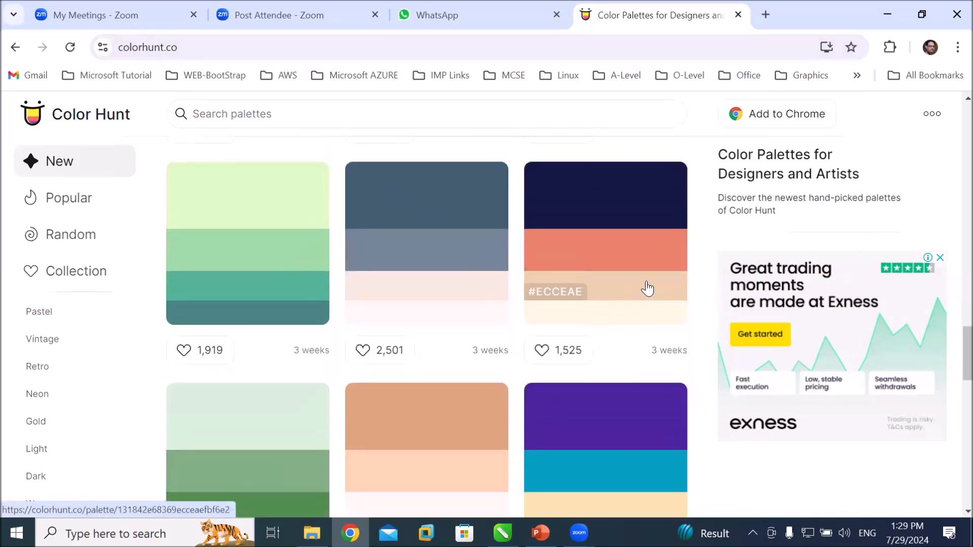
click(646, 288)
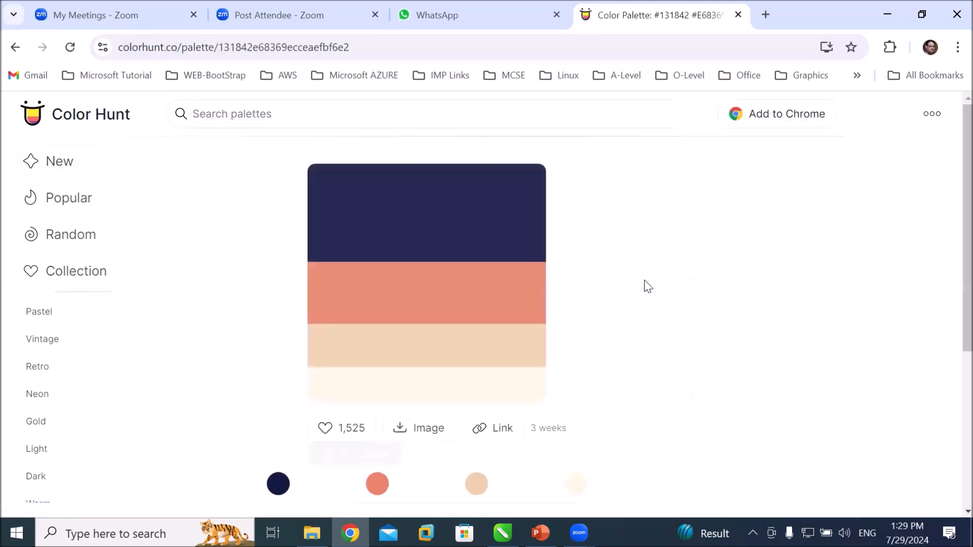
click(428, 431)
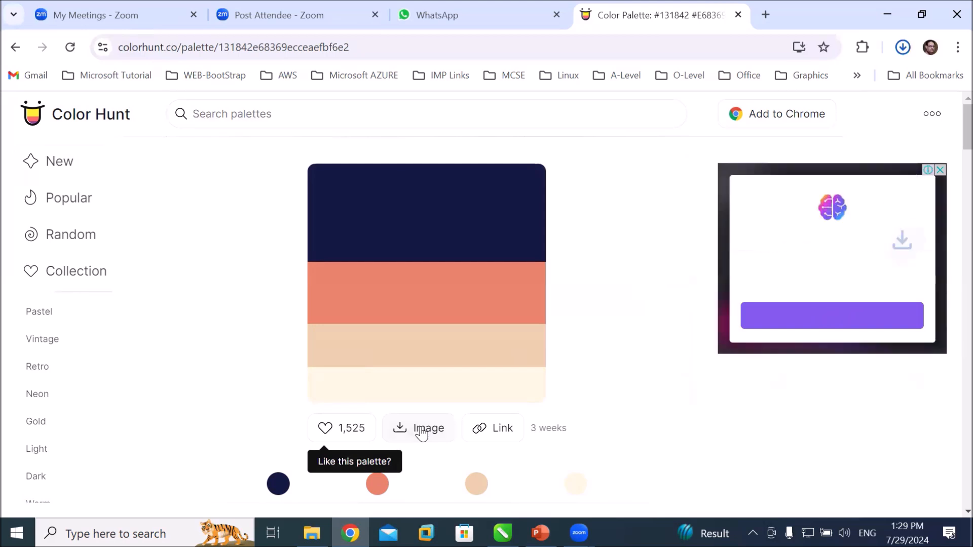
Find the #F8EDED, #FF8225, #B43F3F, #173B45 palette among the related black palettes and download its image.
scroll(468, 360, down, 3)
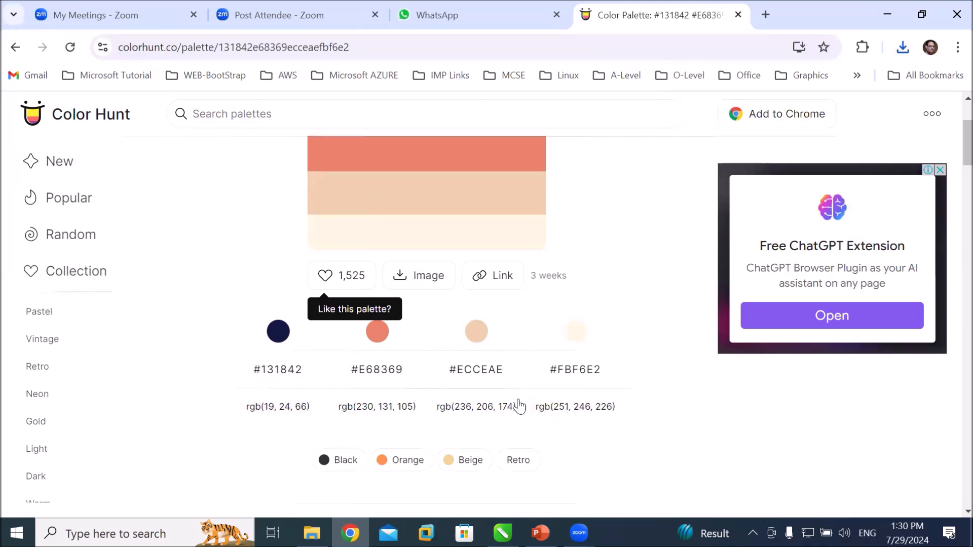
scroll(427, 357, down, 3)
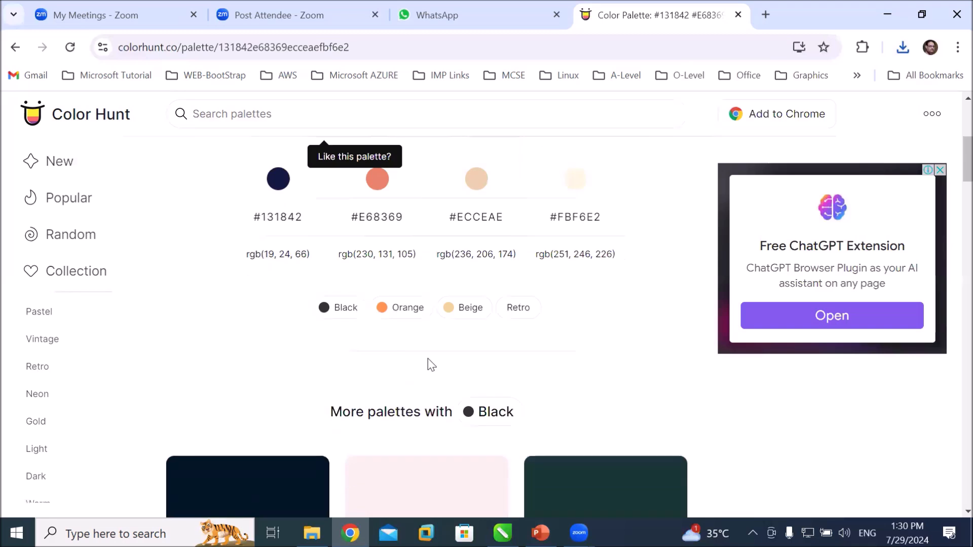
scroll(428, 357, down, 4)
scroll(428, 358, up, 4)
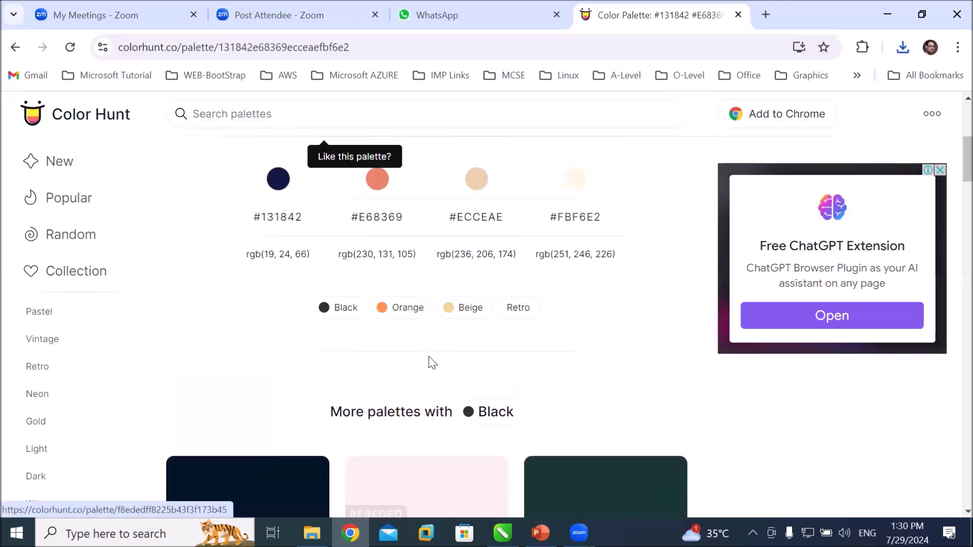
scroll(429, 357, down, 5)
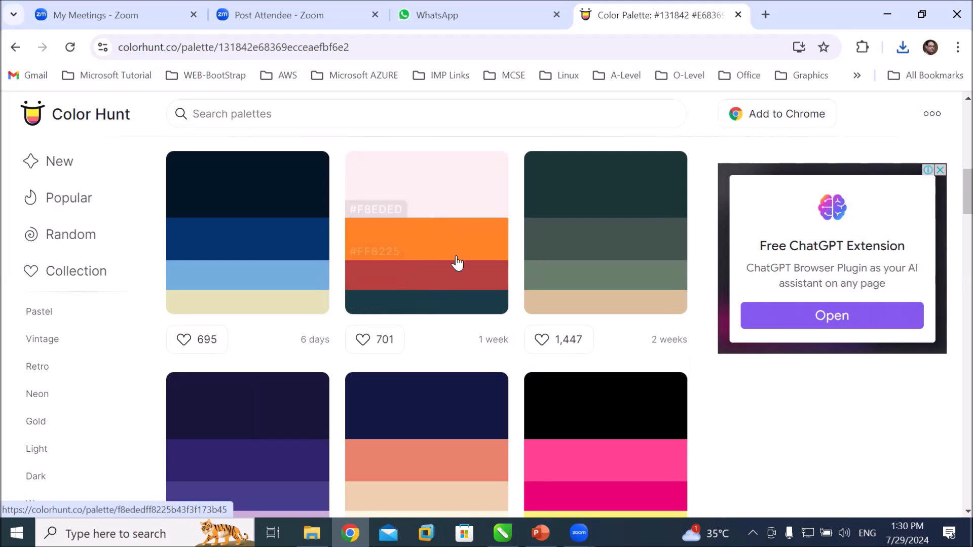
click(454, 274)
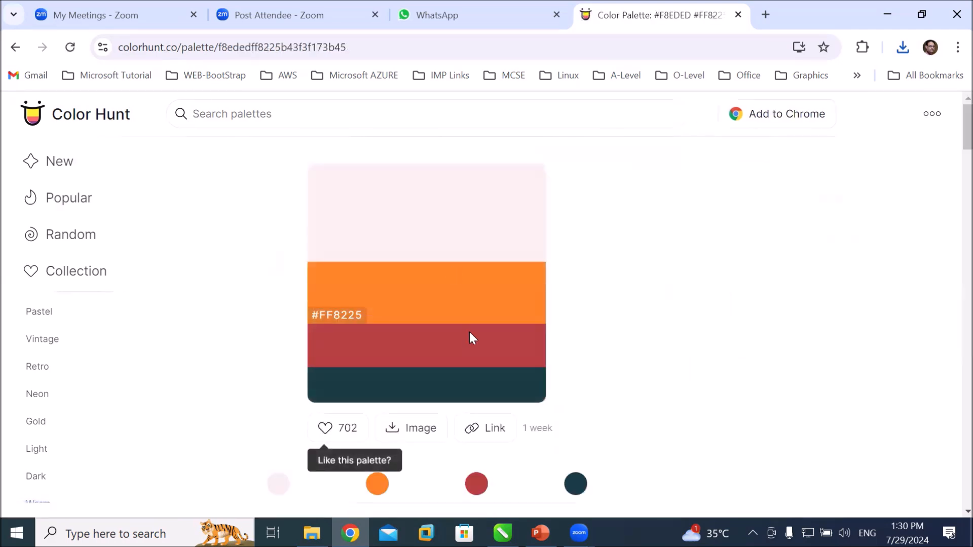
scroll(508, 427, down, 1)
click(416, 355)
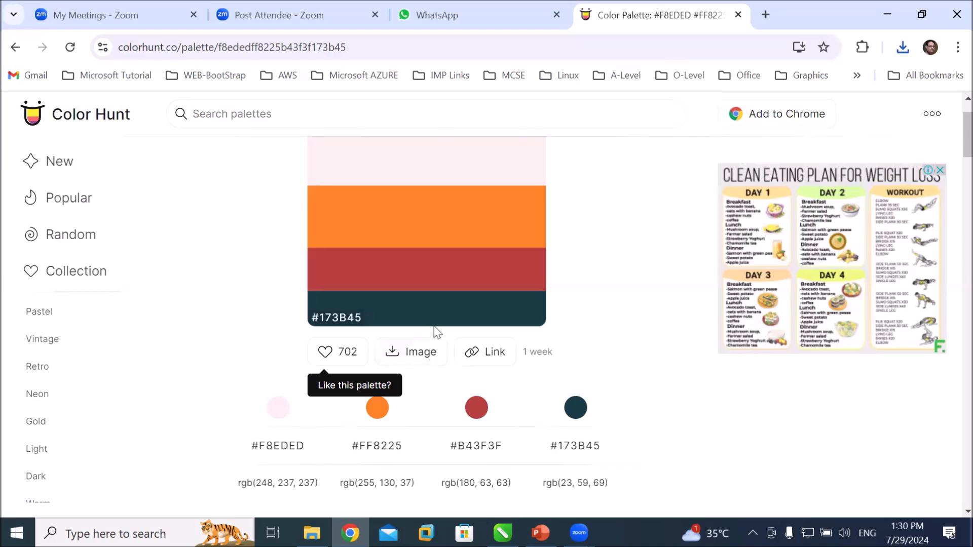
Switch to File Explorer and bring both Color Hunt palette images from Downloads into CorelDRAW, beside the circles on Page 2.
click(311, 533)
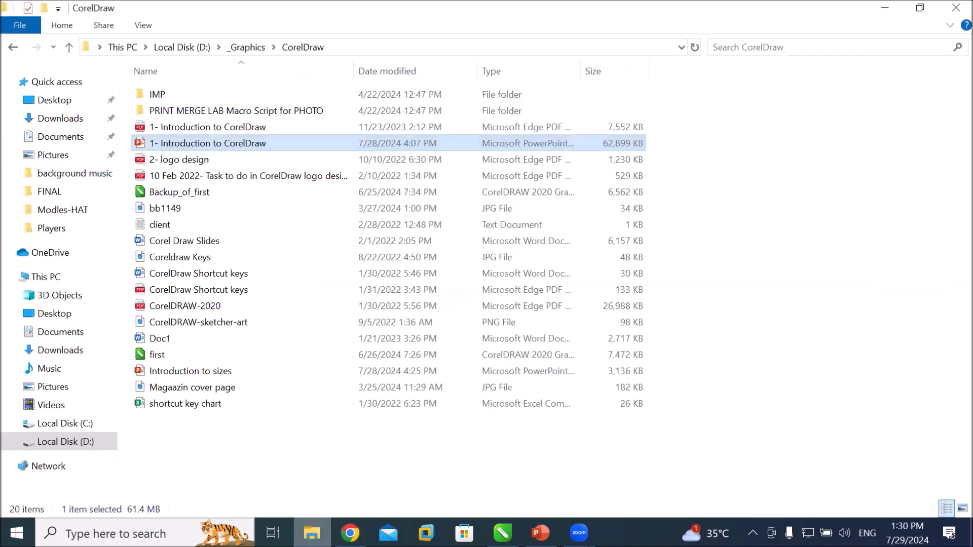
click(72, 124)
click(193, 124)
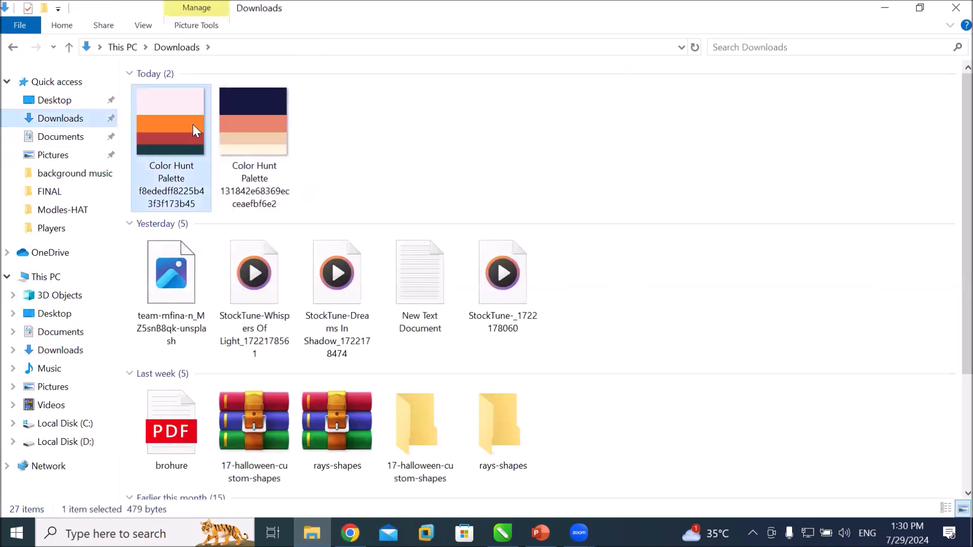
ctrl+click(276, 146)
drag(276, 146, 259, 337)
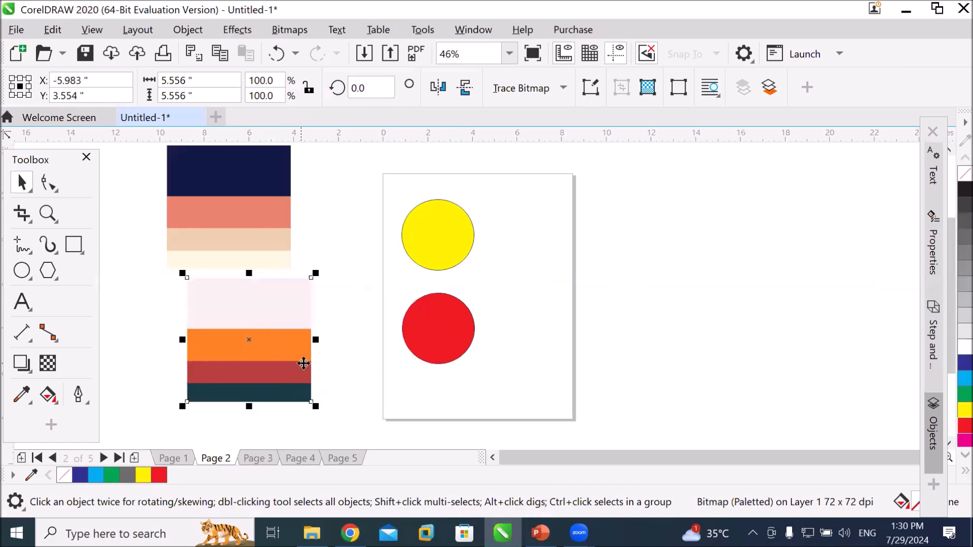
click(343, 366)
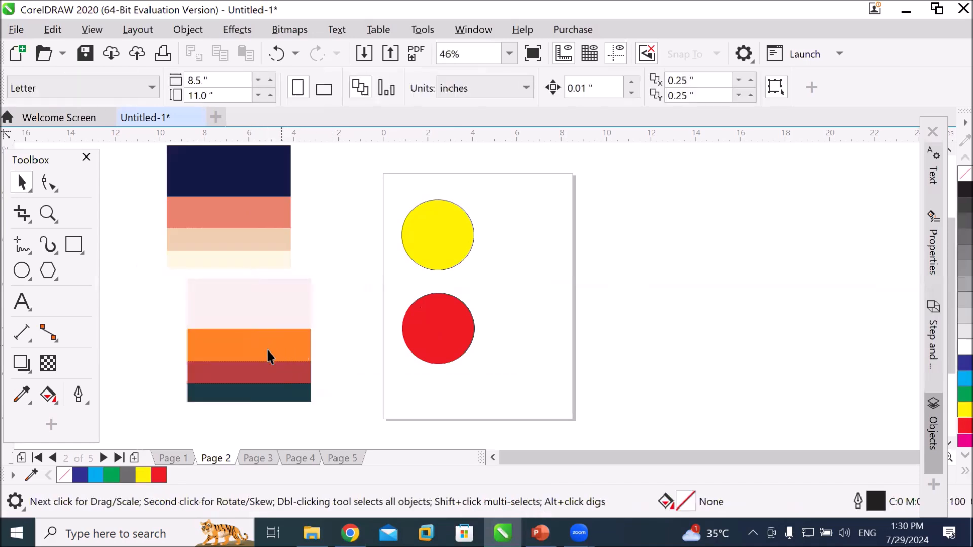
Cut the orange-and-teal palette image from Page 2 and paste it on Page 3, and move the navy palette on Page 2 closer to the circles.
right_click(253, 373)
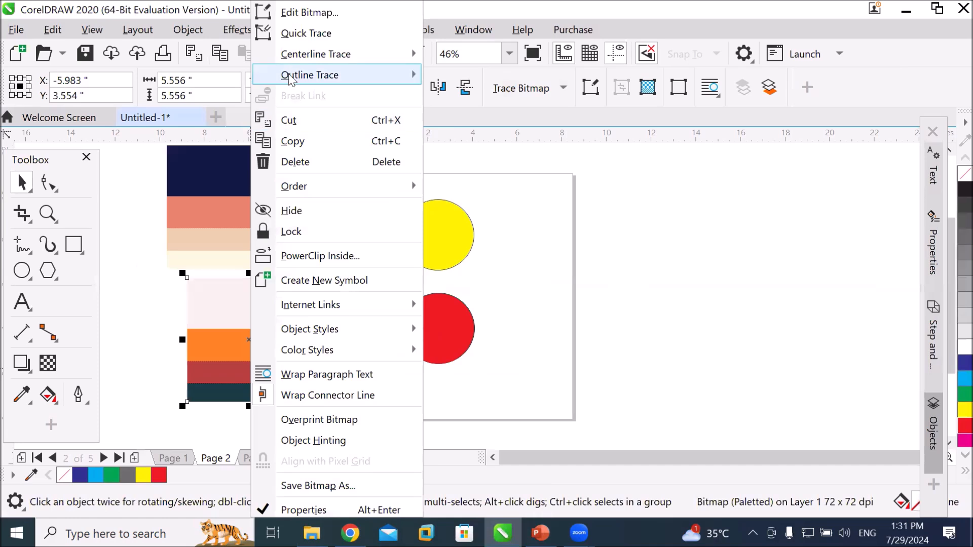
click(288, 120)
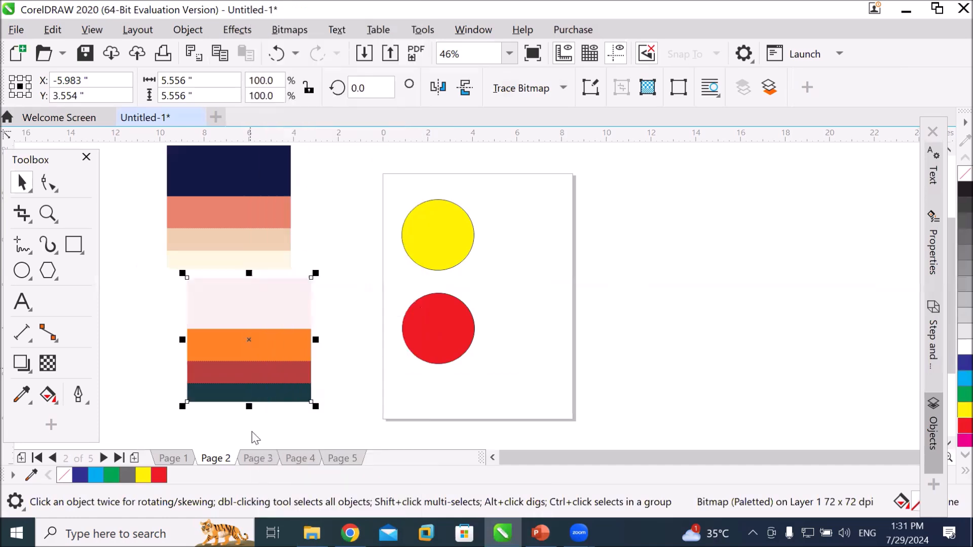
click(258, 458)
right_click(332, 294)
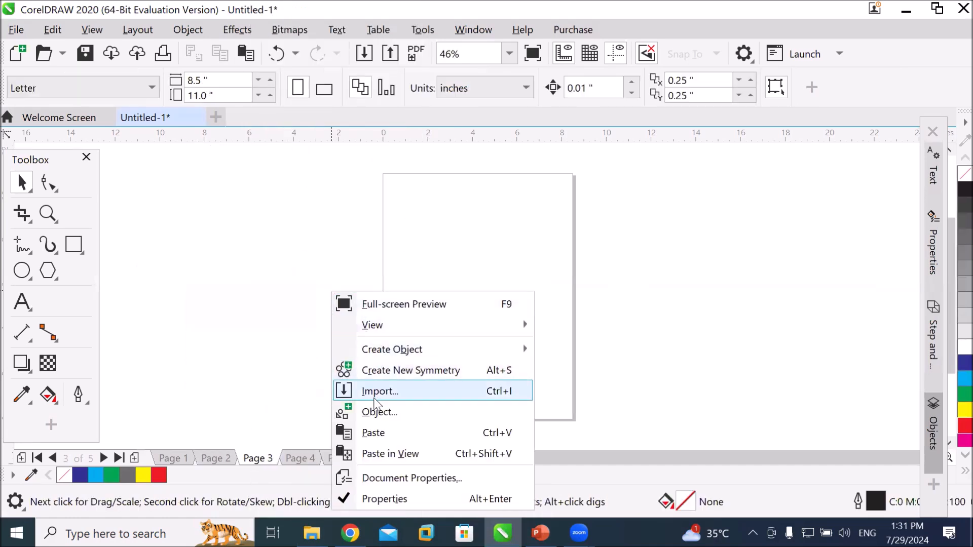
click(373, 432)
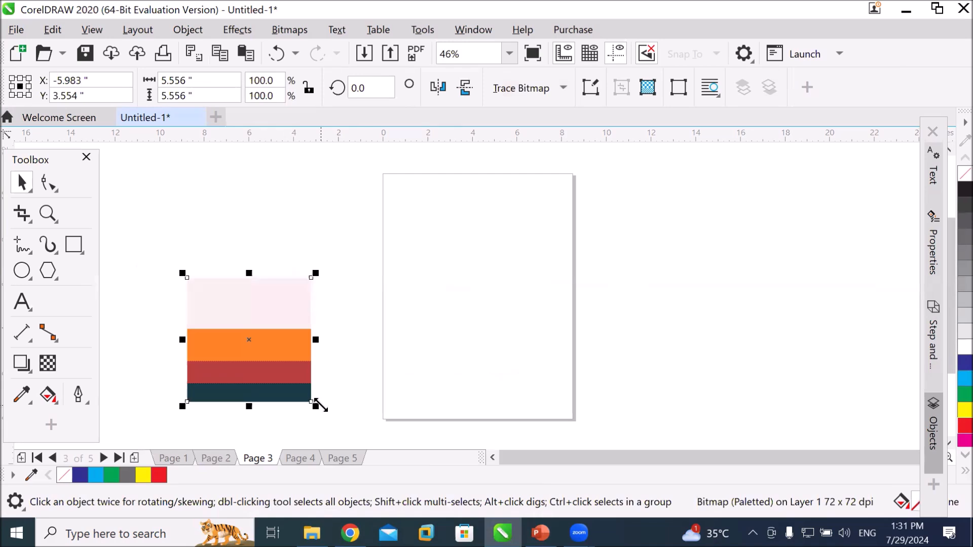
click(226, 459)
drag(269, 230, 327, 306)
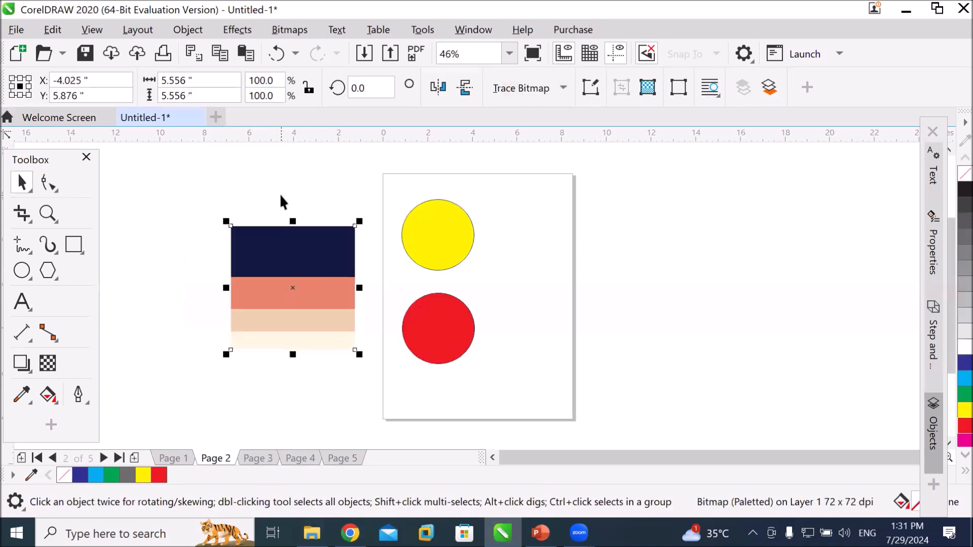
Move the orange-and-teal palette image on Page 3 closer to the page's left edge.
click(258, 459)
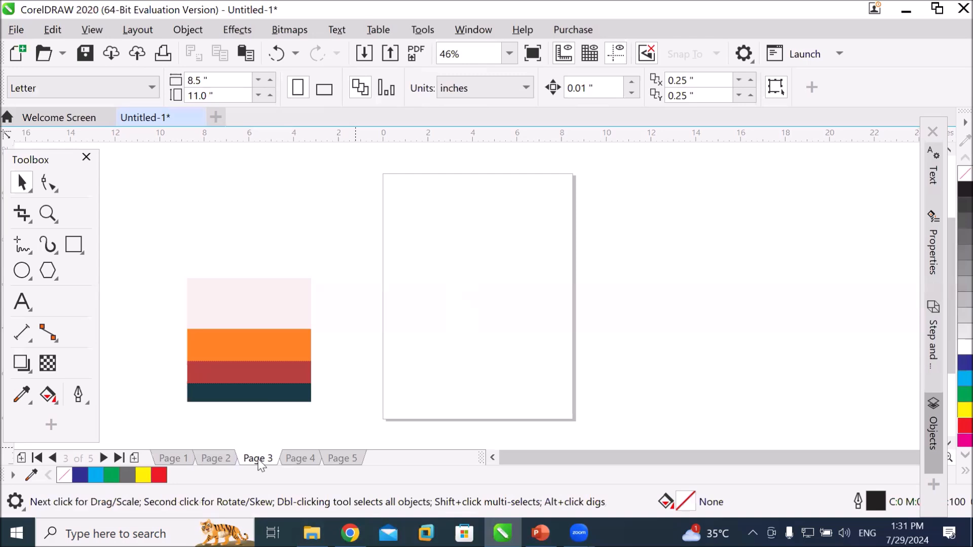
drag(248, 304, 307, 241)
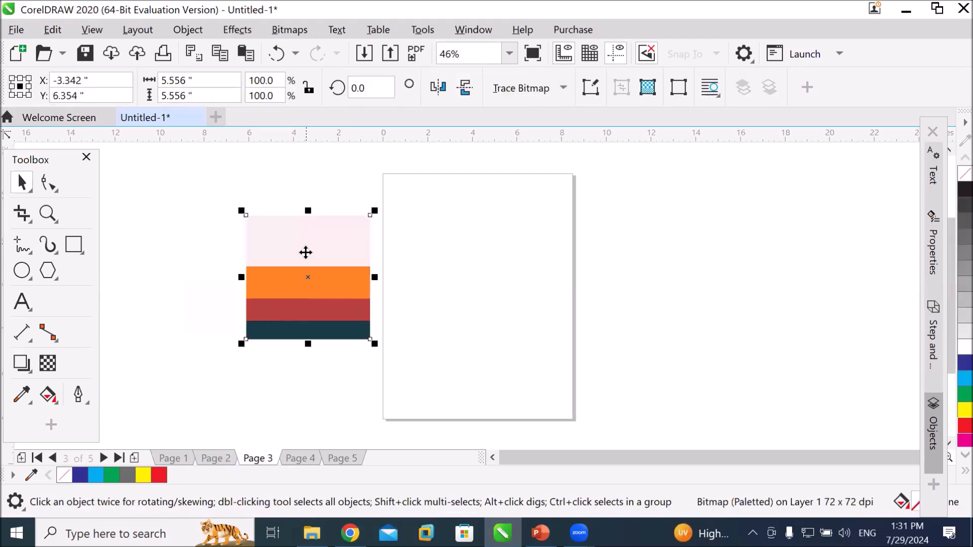
Delete the yellow circle and the red circle from Page 2.
click(220, 458)
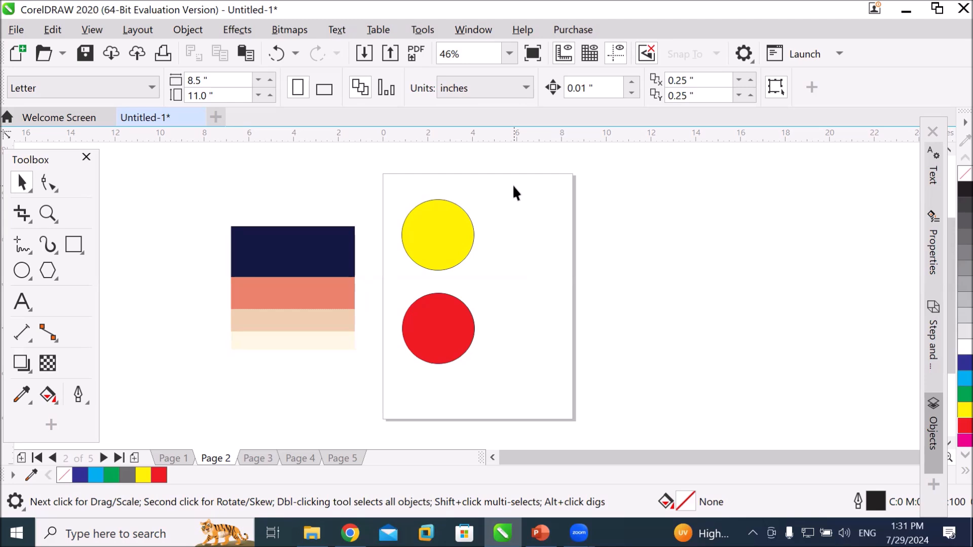
click(450, 258)
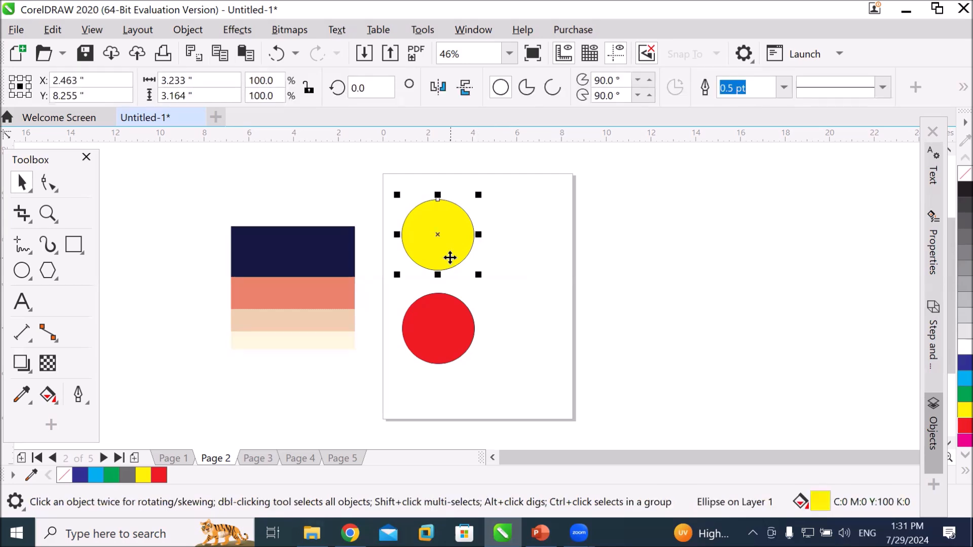
key(Delete)
click(452, 332)
key(Delete)
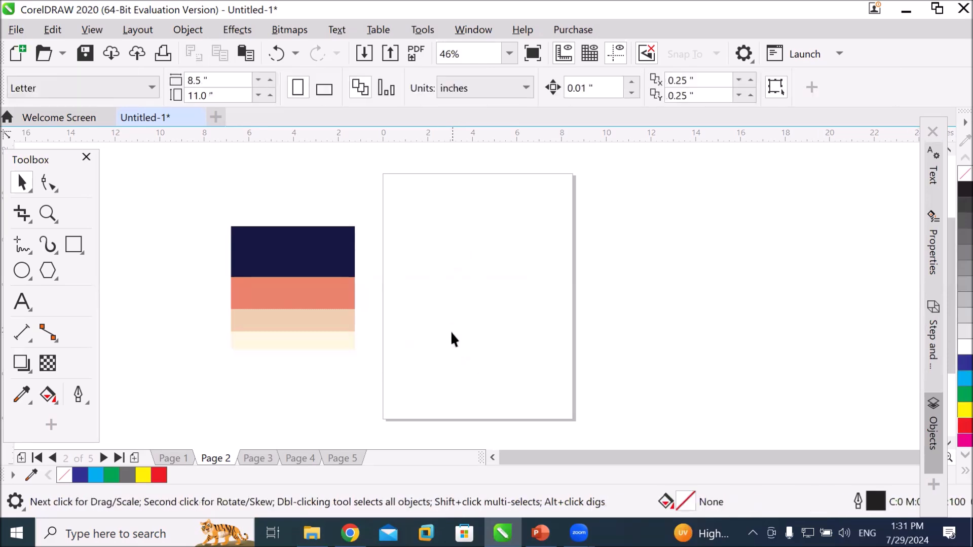
Add a page-sized 8.5 by 11 inch rectangle framing Page 2.
double_click(74, 245)
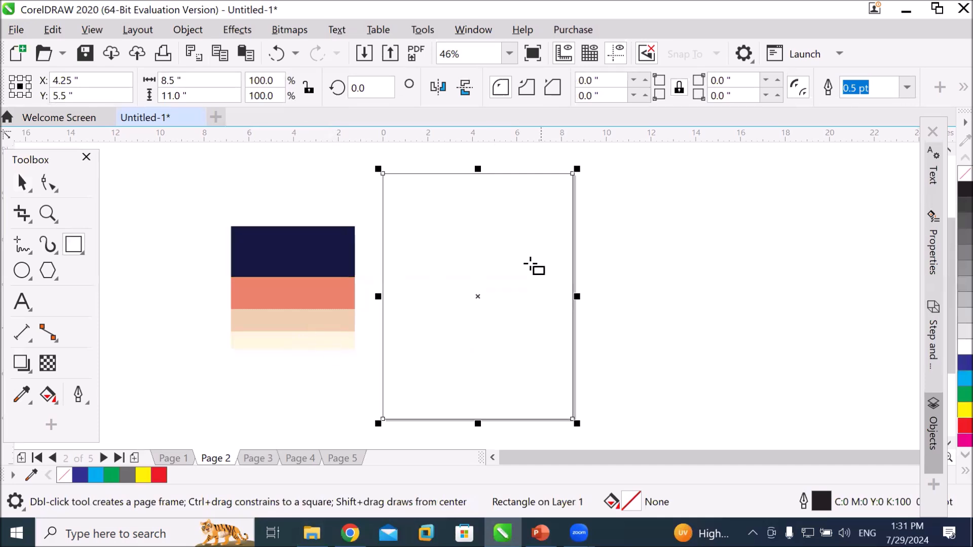
click(952, 475)
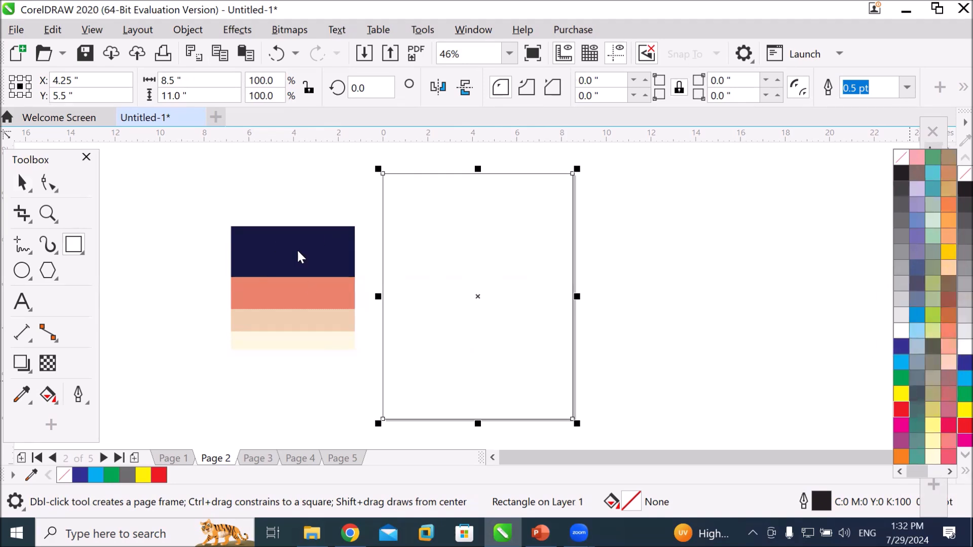
click(454, 238)
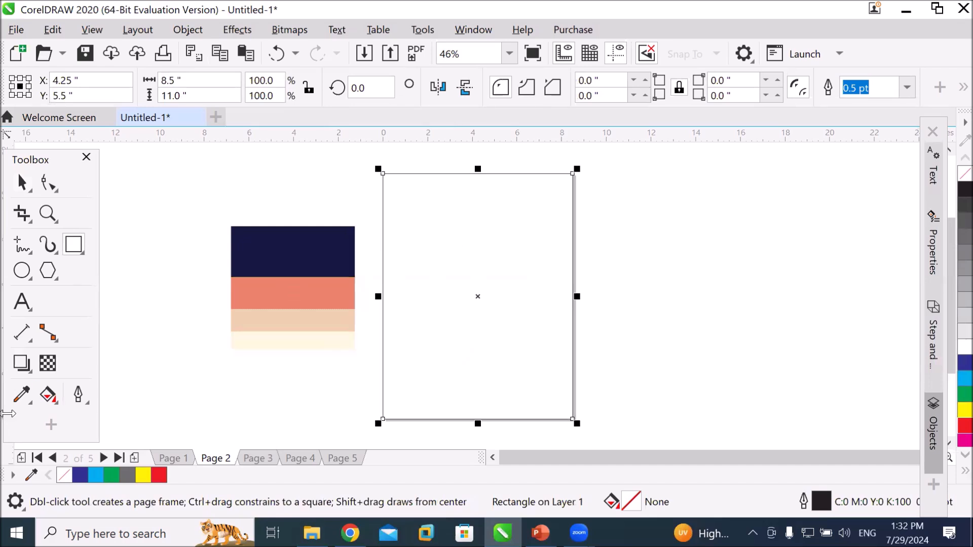
Activate the Color Eyedropper and inspect the color values of the palette image's navy and coral bands up close.
click(24, 394)
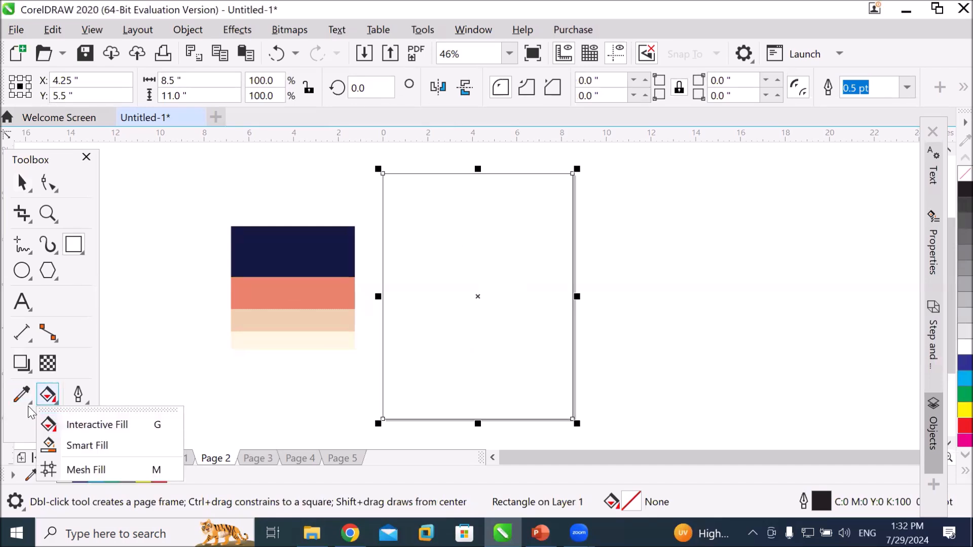
click(47, 423)
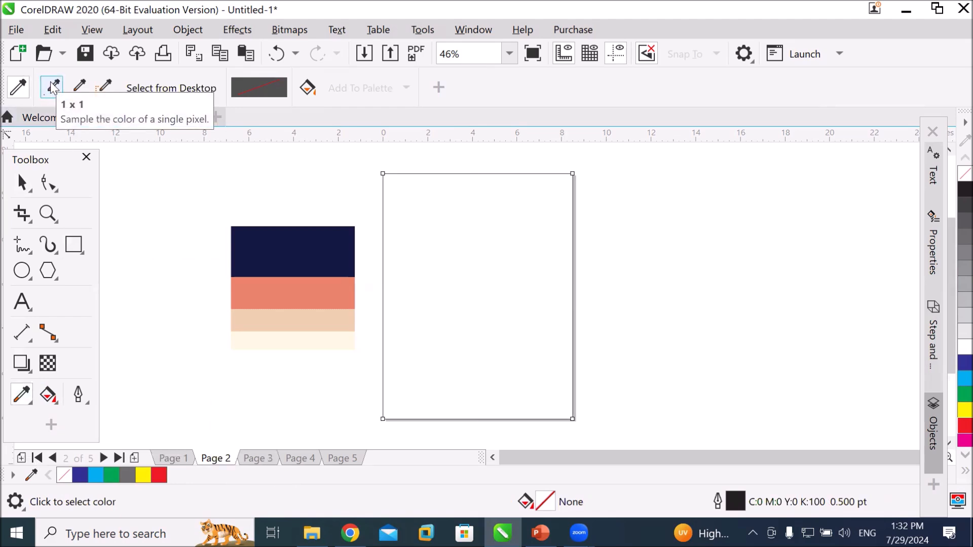
scroll(265, 265, up, 4)
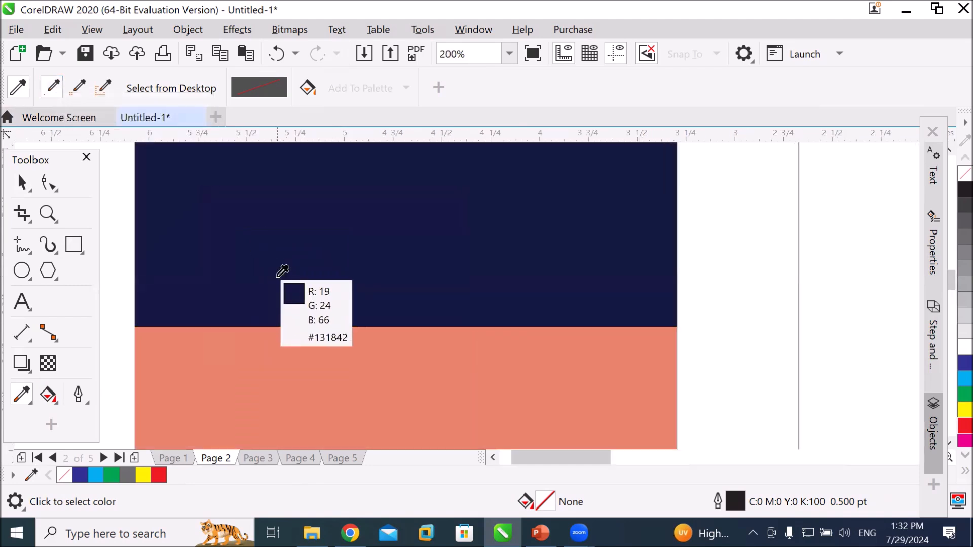
scroll(353, 387, up, 11)
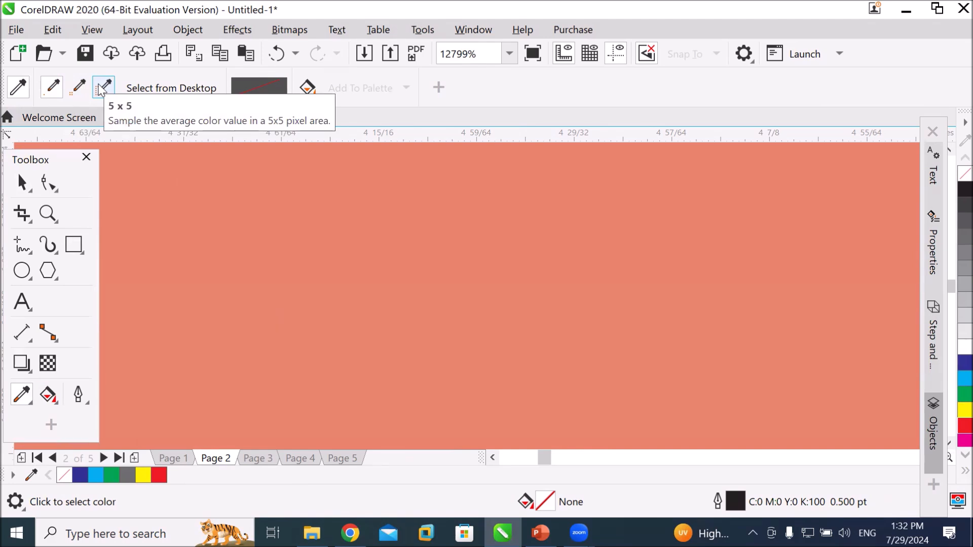
scroll(360, 276, up, 2)
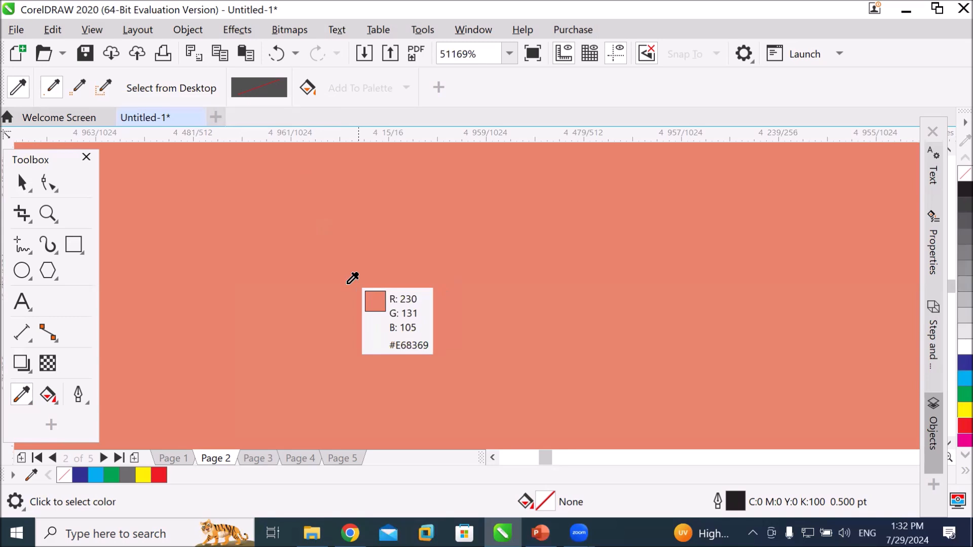
scroll(358, 278, up, 2)
Magnify the palette image's coral band with the Zoom tool to look for individual pixels, and return to a wider view.
click(49, 213)
click(329, 303)
click(338, 249)
click(378, 258)
click(381, 260)
click(379, 262)
click(390, 299)
click(407, 325)
click(407, 326)
click(408, 327)
click(407, 326)
click(403, 319)
click(402, 318)
click(400, 320)
click(401, 320)
click(398, 321)
click(396, 320)
click(395, 318)
click(395, 315)
click(394, 314)
click(393, 313)
click(394, 312)
click(394, 314)
click(393, 313)
click(393, 313)
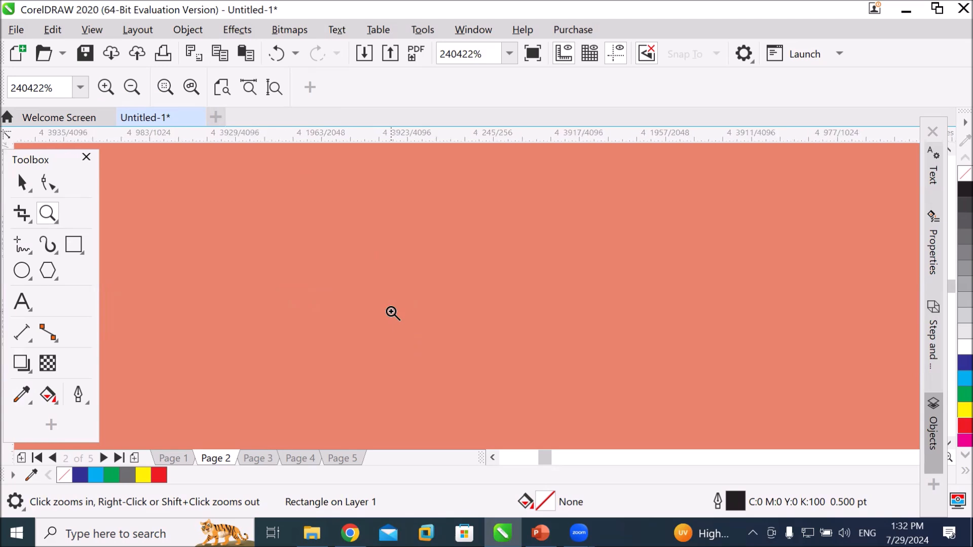
click(393, 314)
click(393, 313)
click(393, 314)
click(394, 313)
click(393, 313)
click(393, 312)
click(393, 312)
click(394, 310)
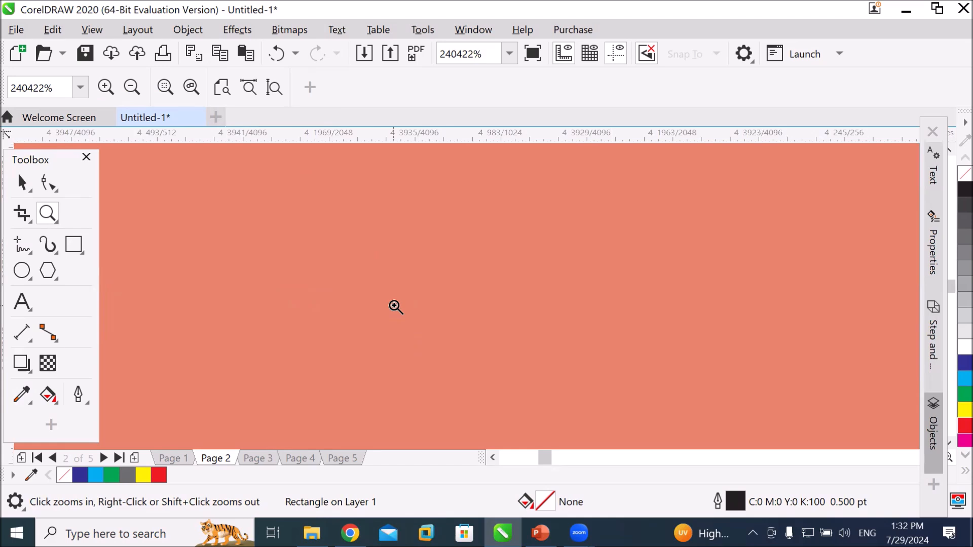
right_click(394, 306)
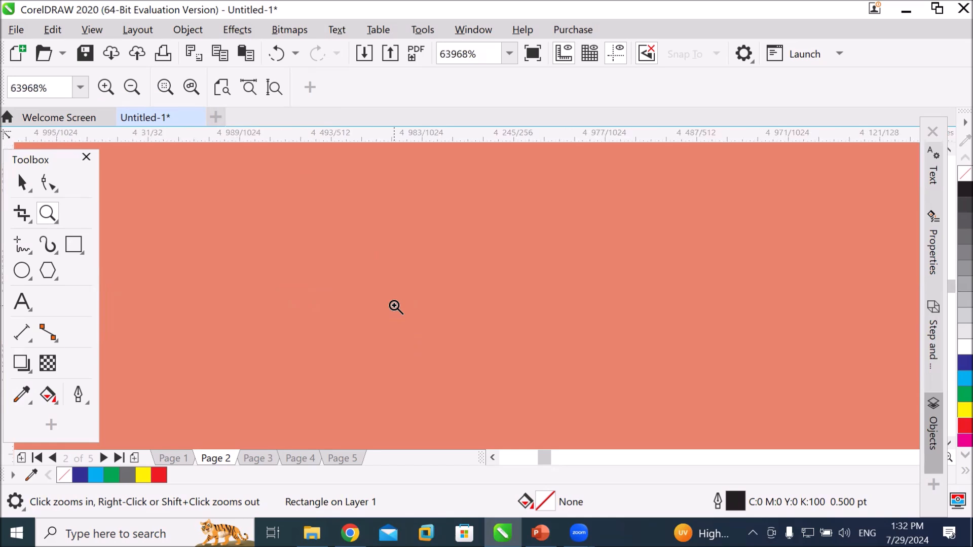
scroll(394, 306, down, 8)
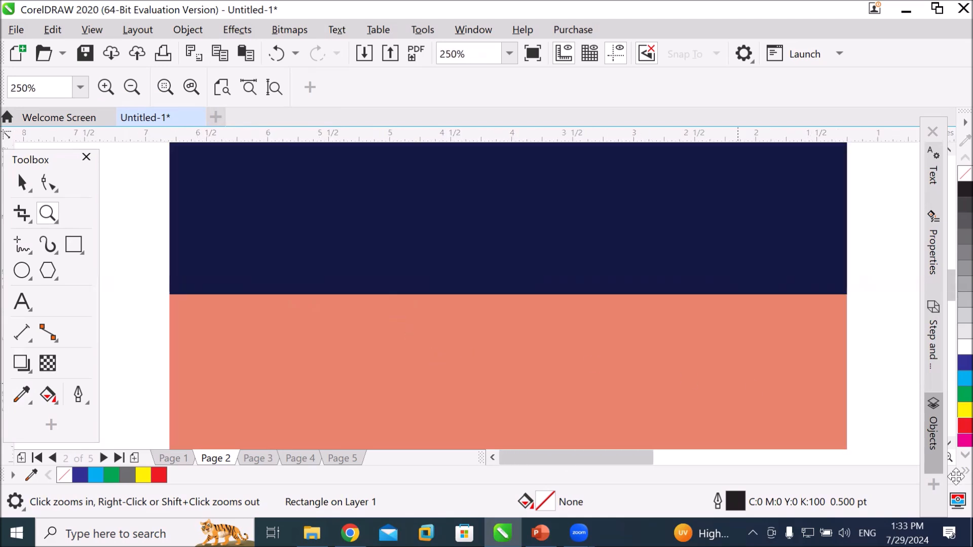
scroll(951, 443, down, 2)
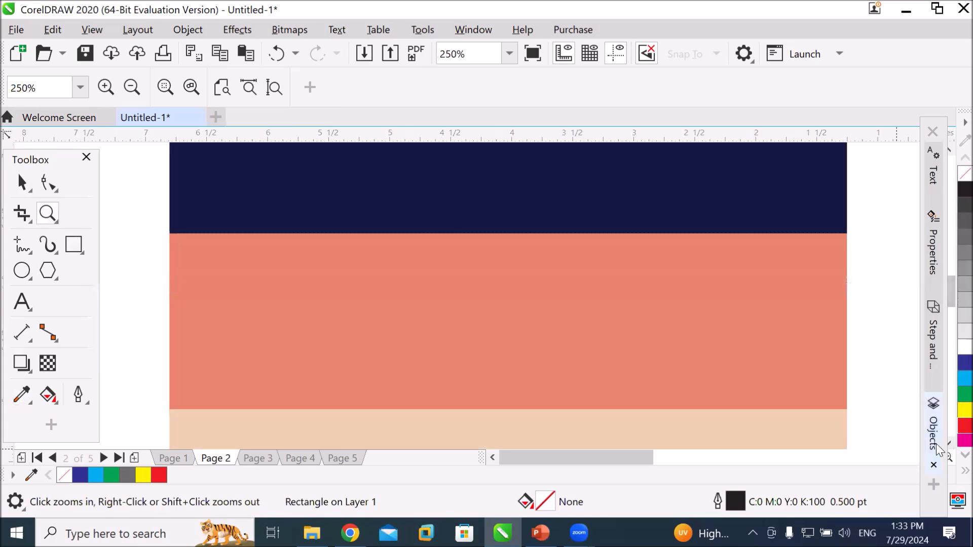
Sample the palette image's cream, tan, coral and navy bands in turn with the Color Eyedropper at 1 x 1 pixel.
click(22, 394)
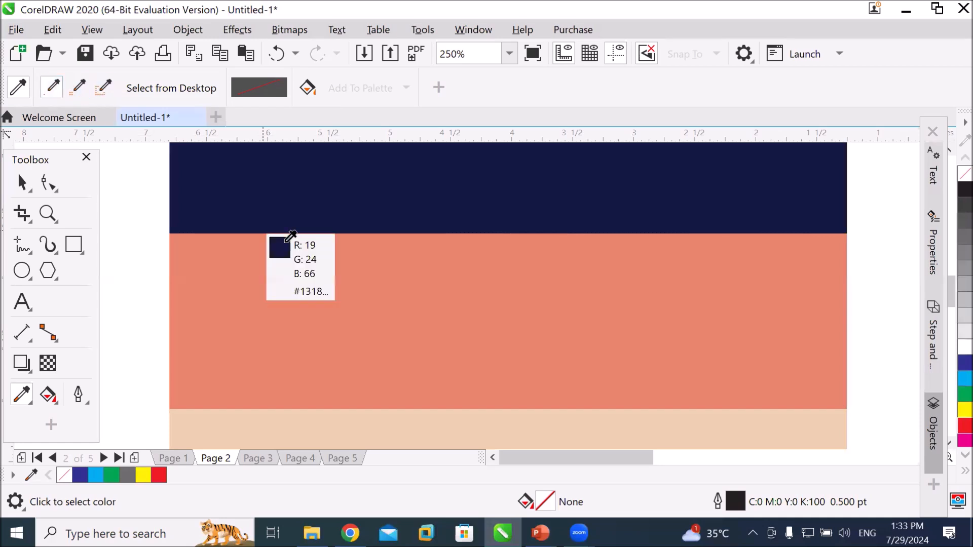
scroll(329, 263, down, 2)
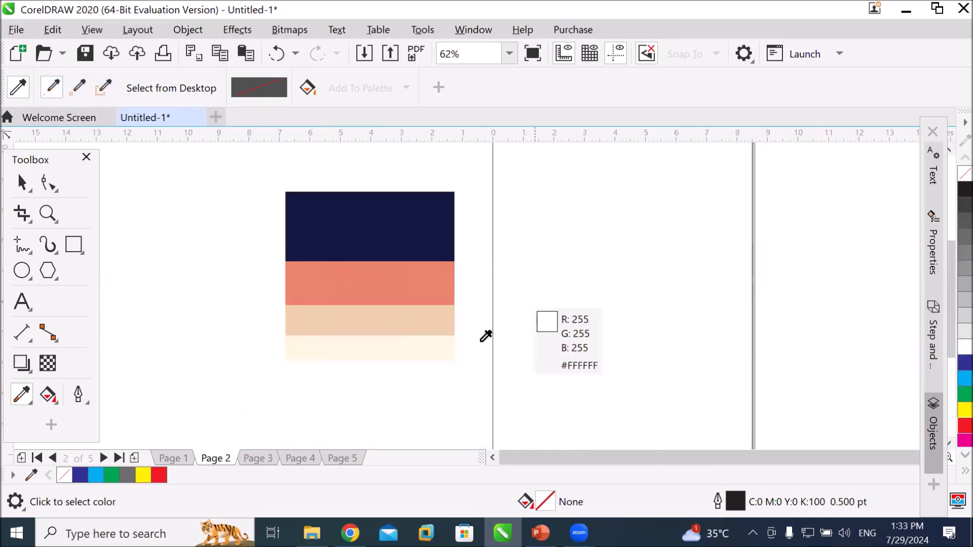
click(361, 347)
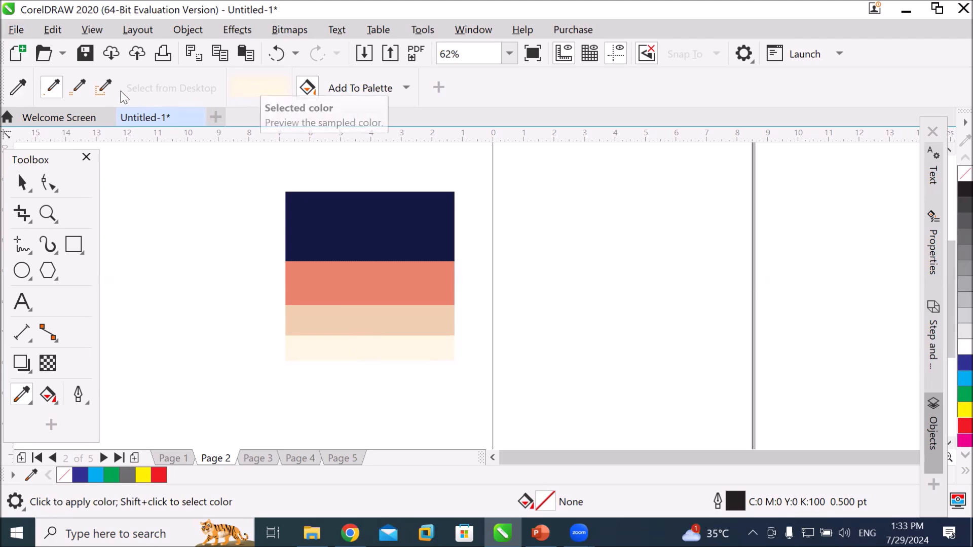
click(57, 90)
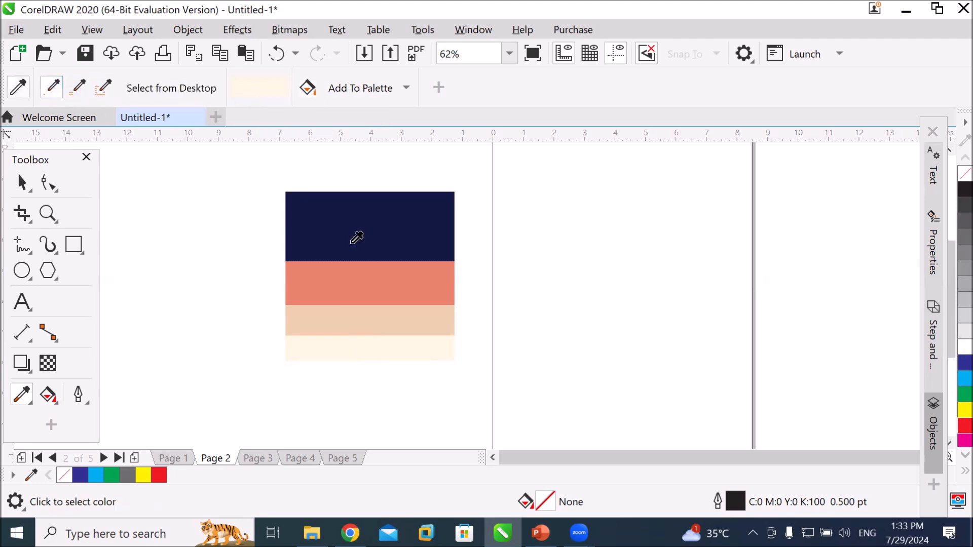
click(380, 312)
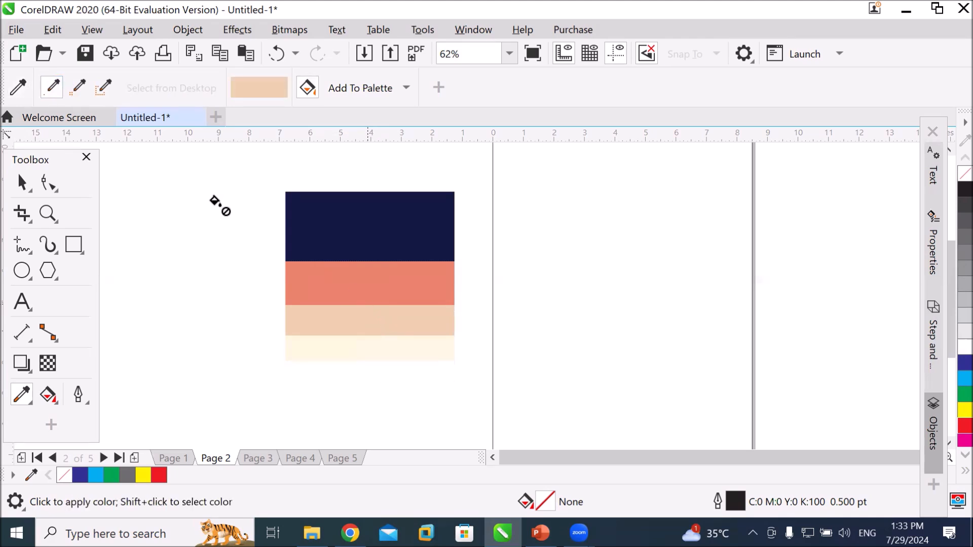
click(55, 90)
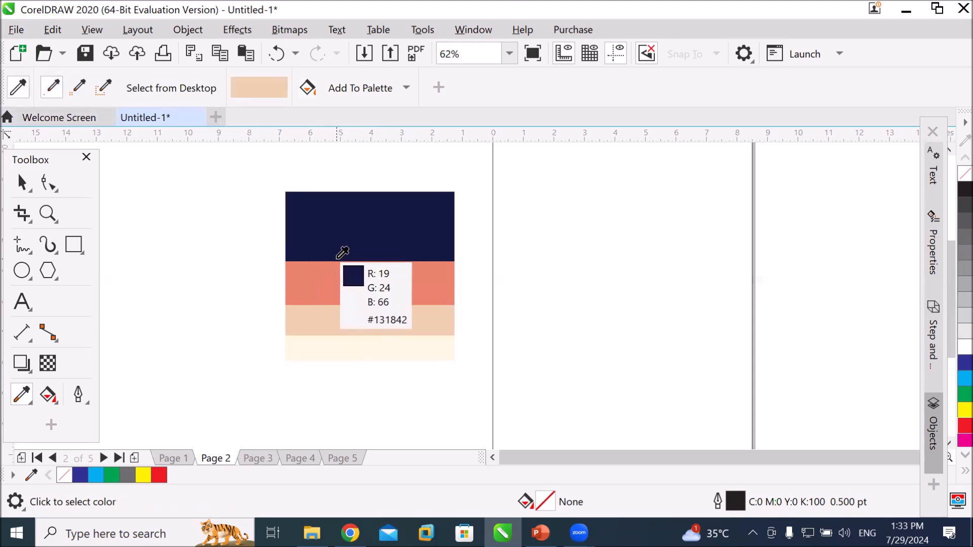
click(350, 273)
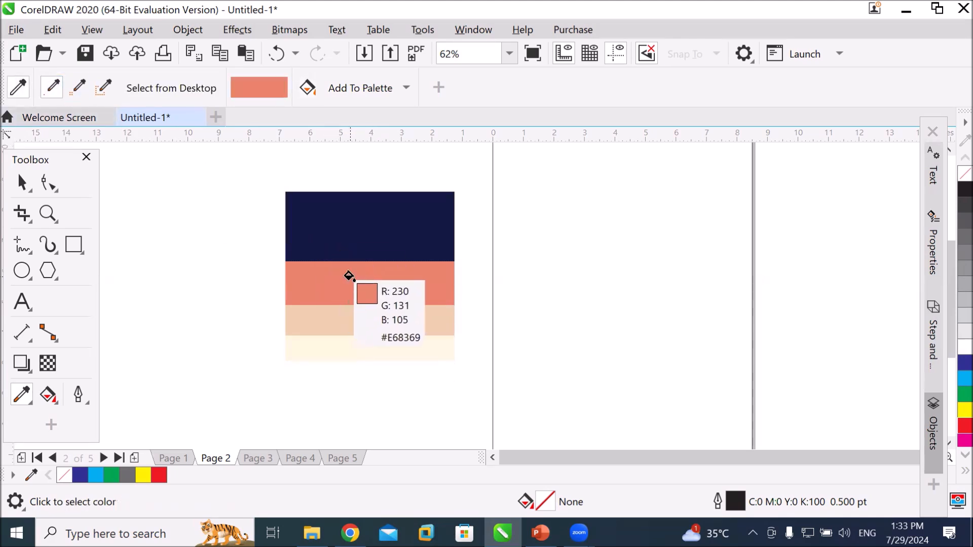
click(52, 89)
click(345, 216)
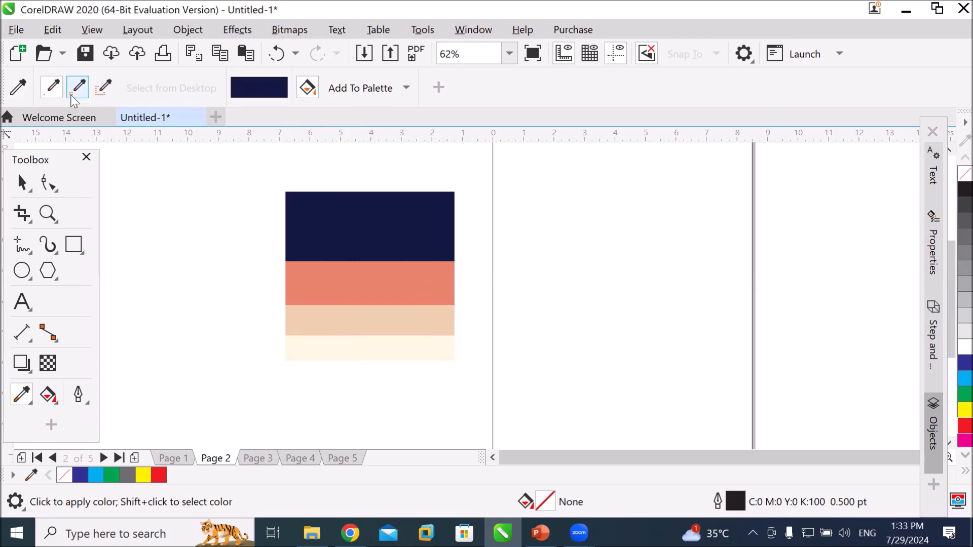
Sample the palette image's cream band at 1 x 1 pixel and fill the page-sized rectangle with that color, #FBF6E2.
click(56, 93)
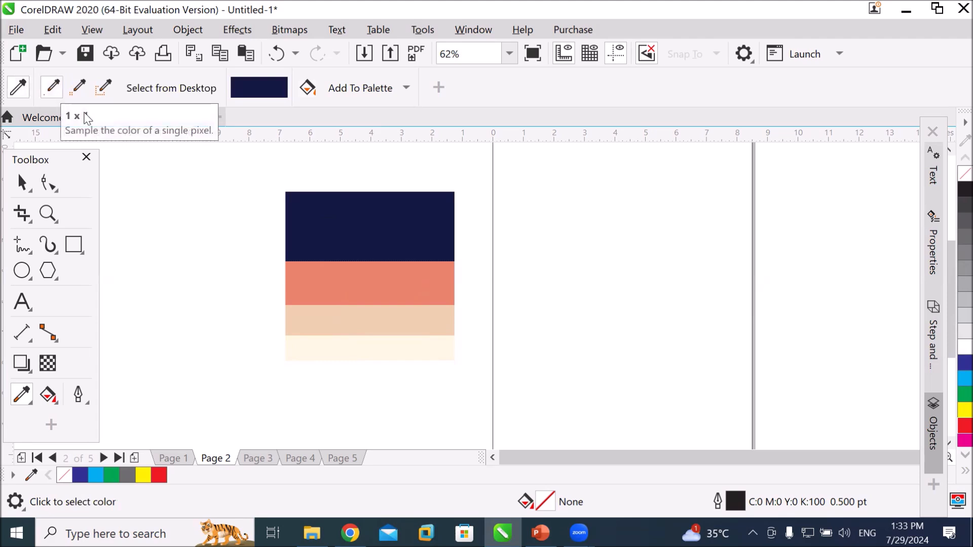
click(370, 345)
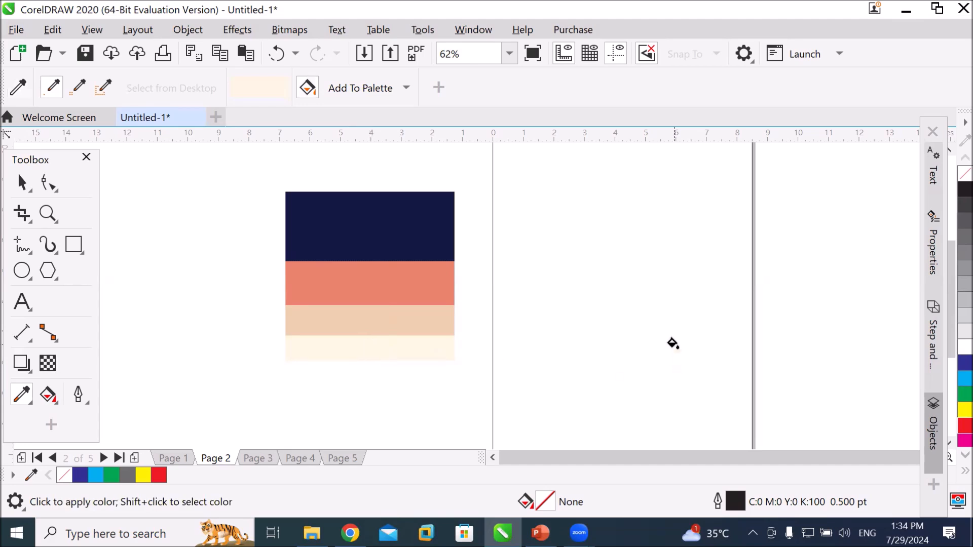
scroll(669, 341, down, 2)
scroll(664, 315, up, 1)
scroll(664, 314, down, 1)
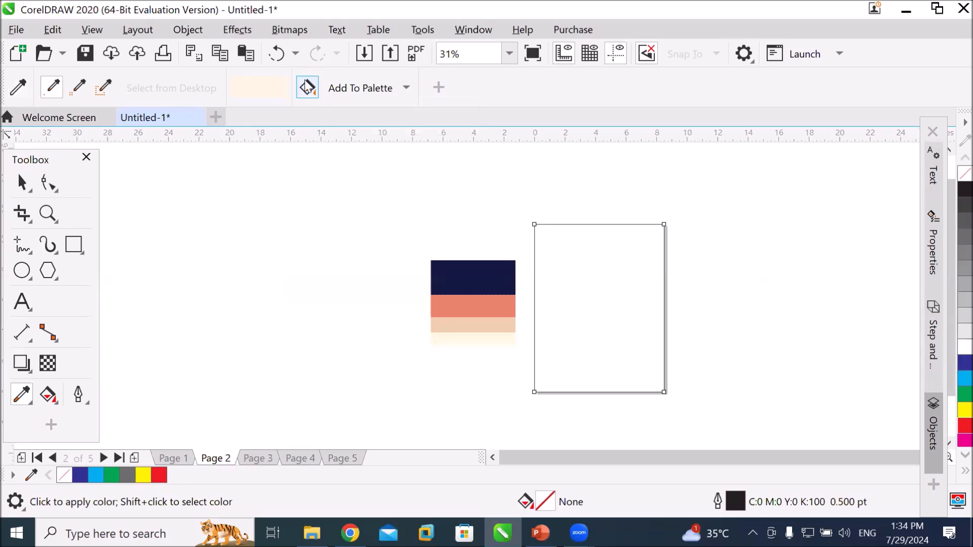
click(307, 87)
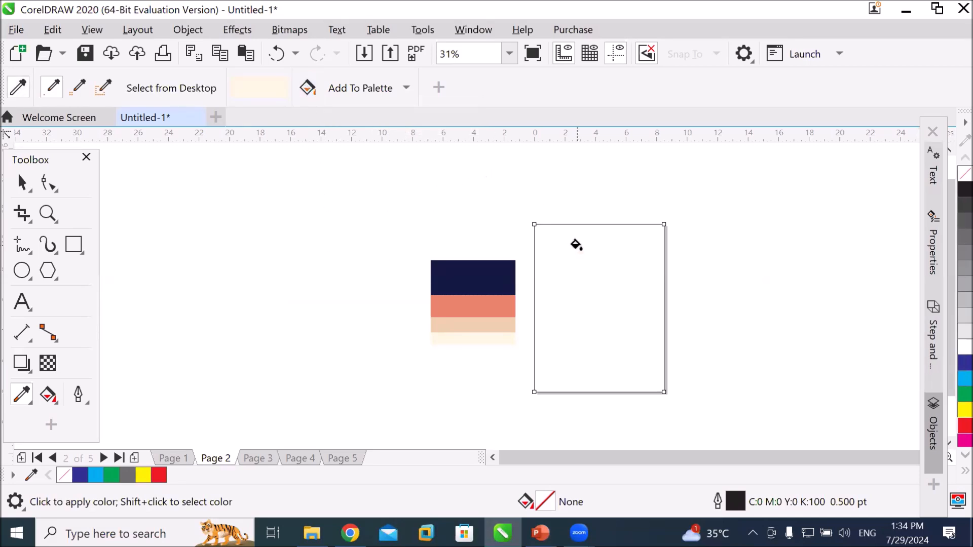
click(308, 91)
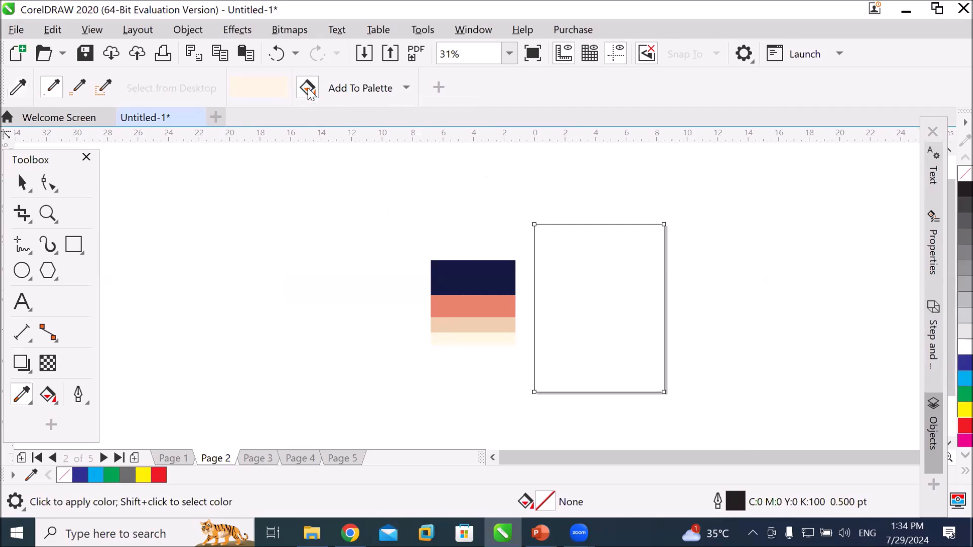
click(601, 287)
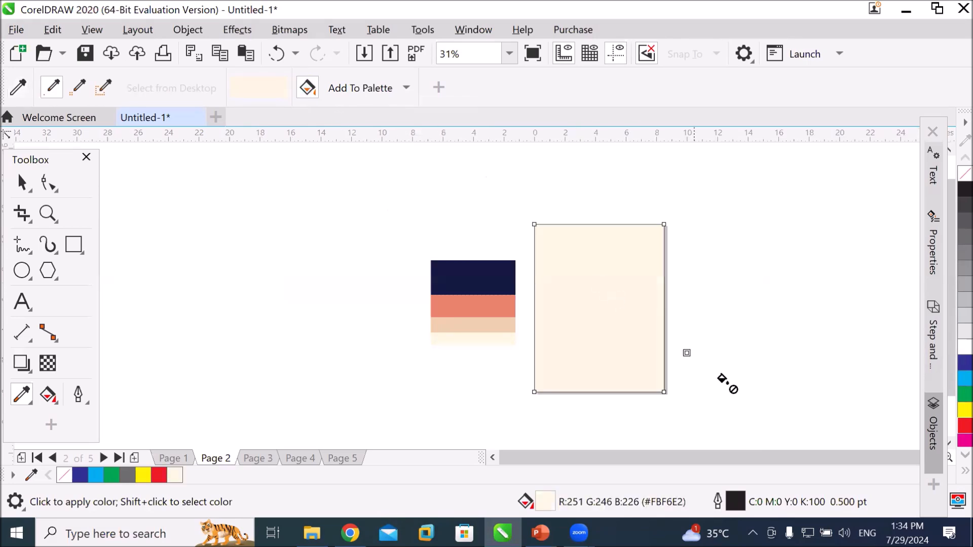
Sample the palette image's coral band with the Color Eyedropper at 1 x 1 pixel.
scroll(759, 342, up, 2)
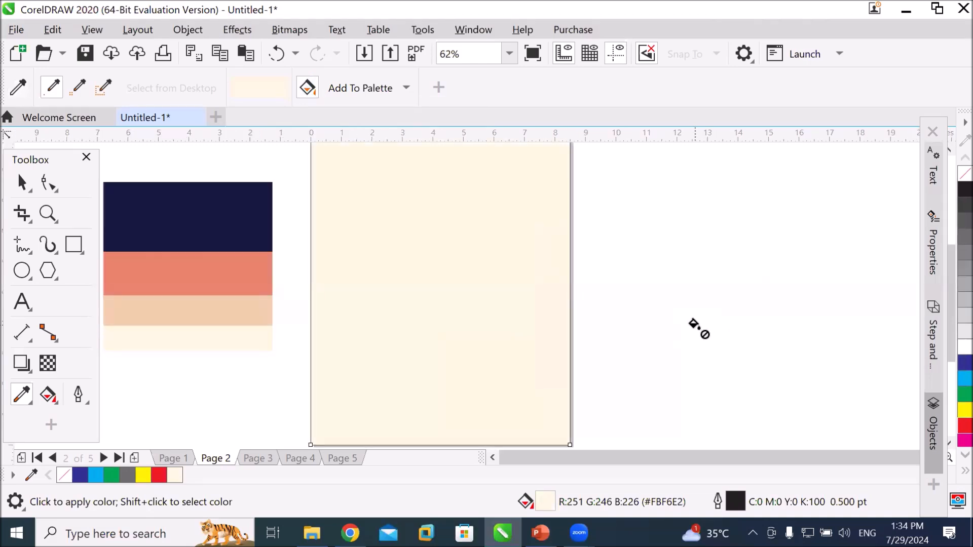
click(52, 90)
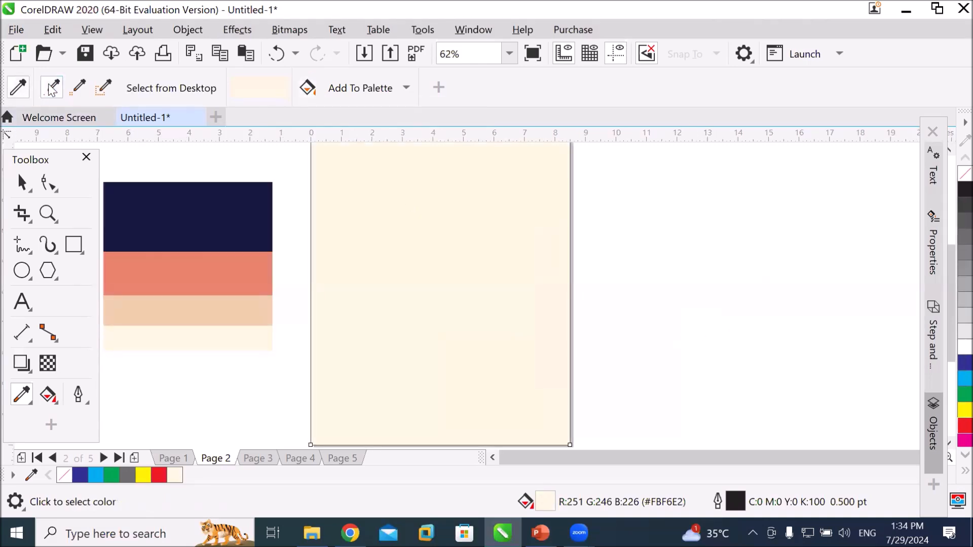
click(175, 273)
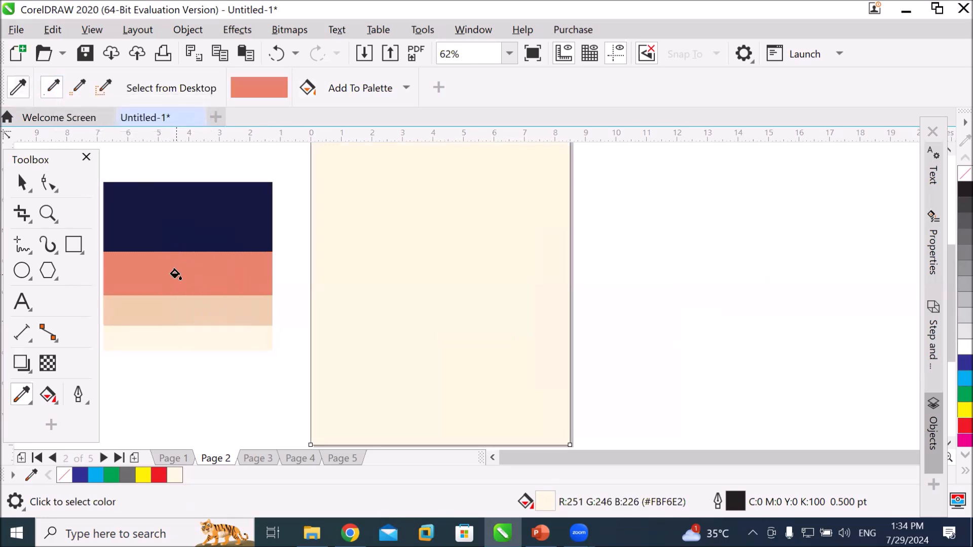
Fill the page-sized rectangle with the sampled coral, #E68369, and refill it with the palette image's navy band color, #131842.
click(407, 270)
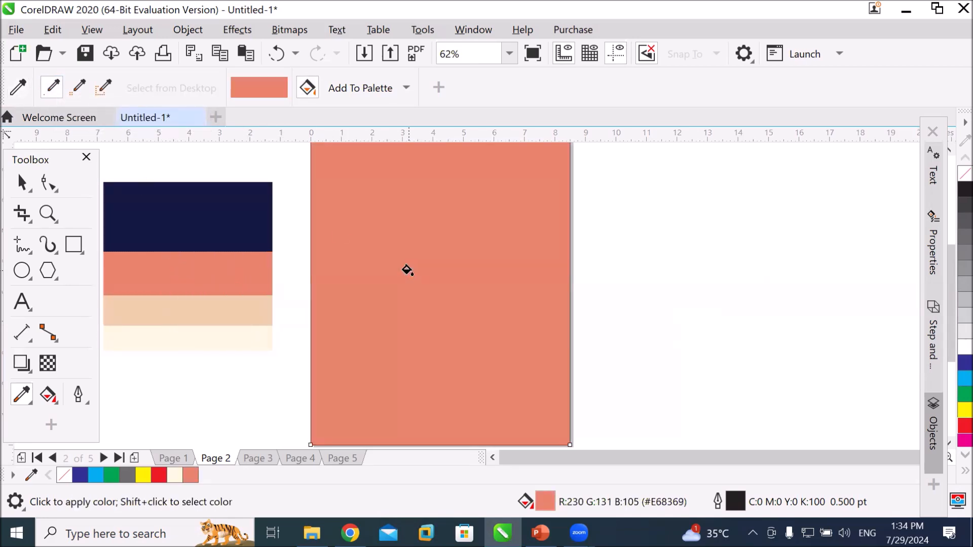
click(51, 88)
click(181, 213)
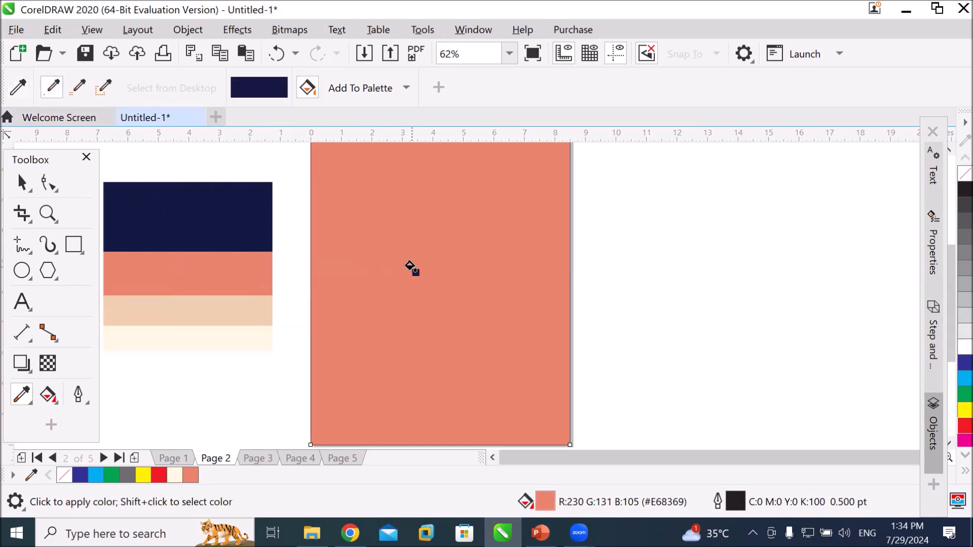
click(410, 265)
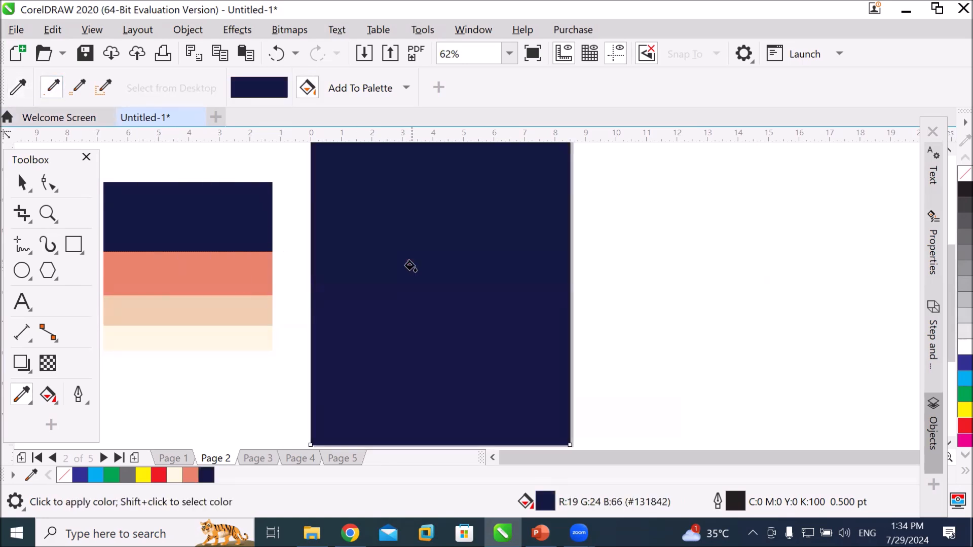
Sample the palette image's cream band at 1 x 1 pixel and refill the page-sized rectangle with #FBF6E2.
click(52, 90)
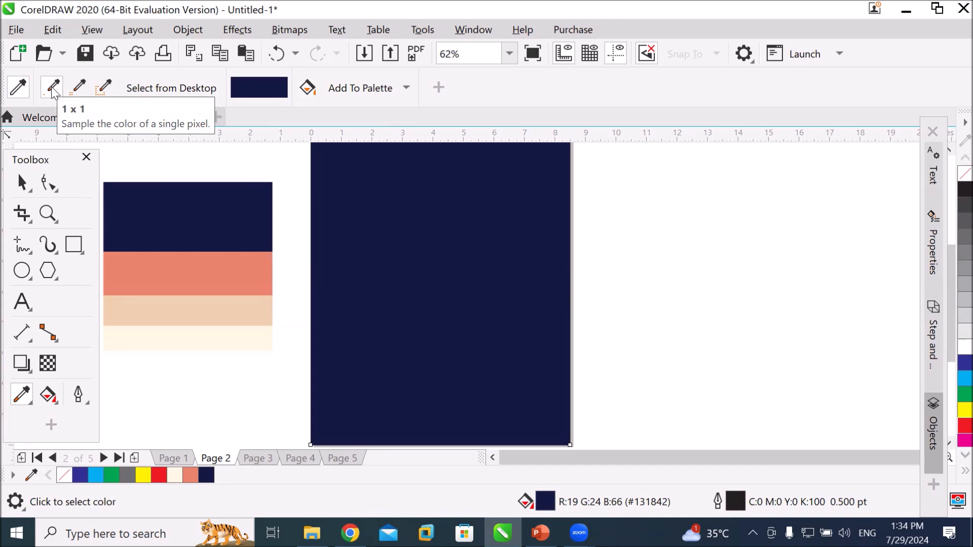
click(193, 333)
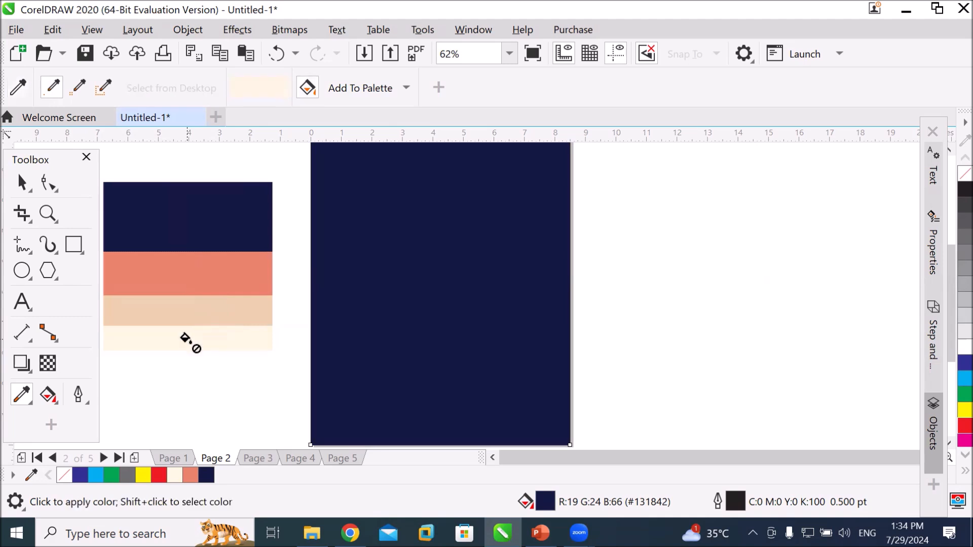
click(456, 262)
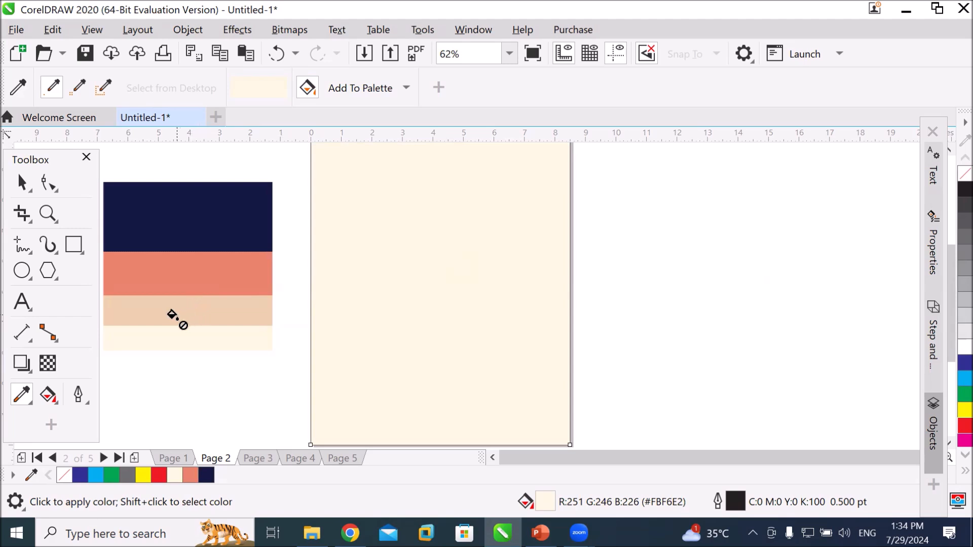
Draw an ellipse about 0.57 x 0.67 in inside the page's lower-left corner and widen it to about 0.7 in.
click(22, 270)
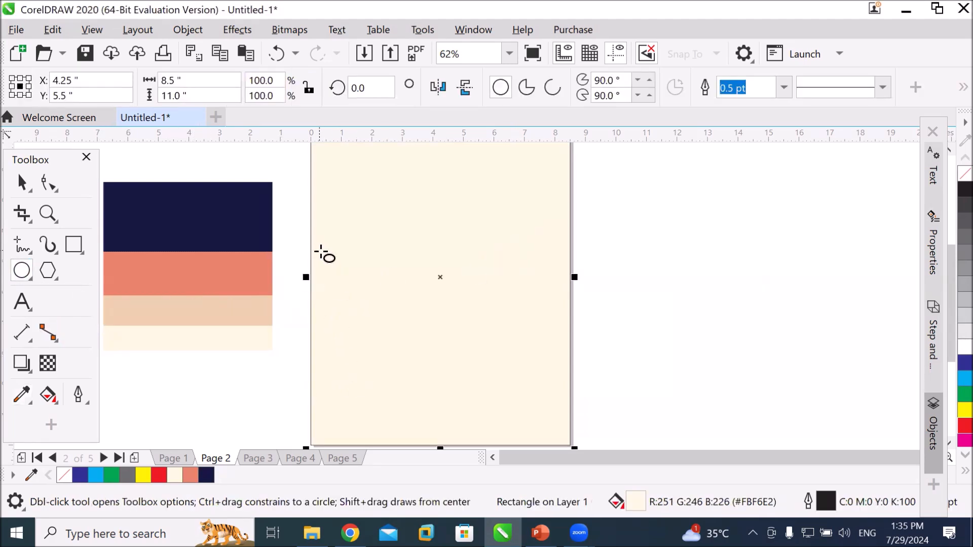
scroll(337, 264, down, 2)
drag(333, 341, 340, 350)
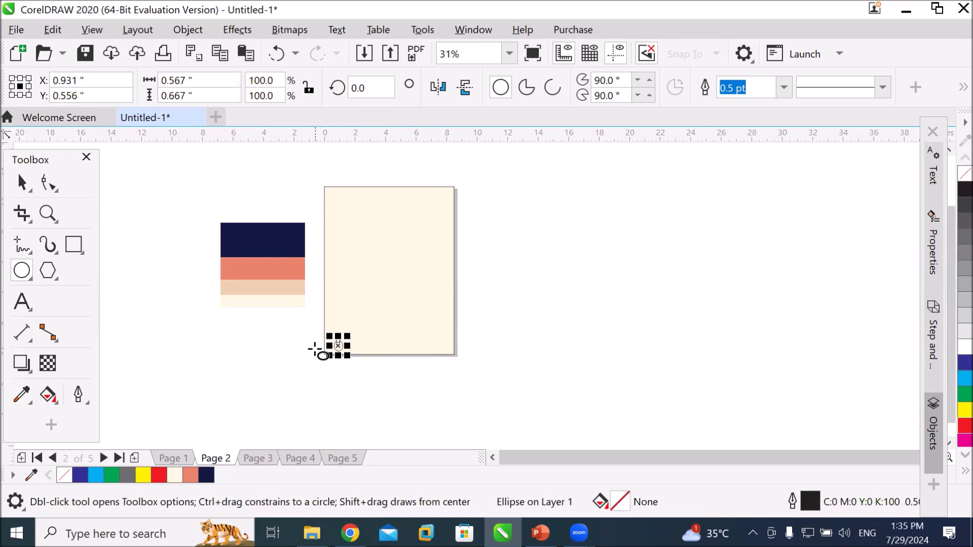
scroll(330, 348, up, 4)
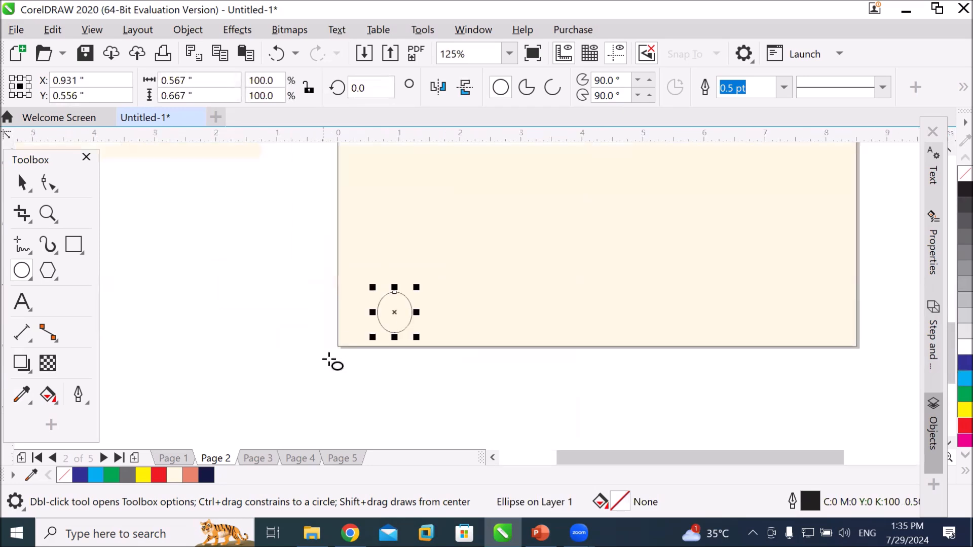
click(413, 310)
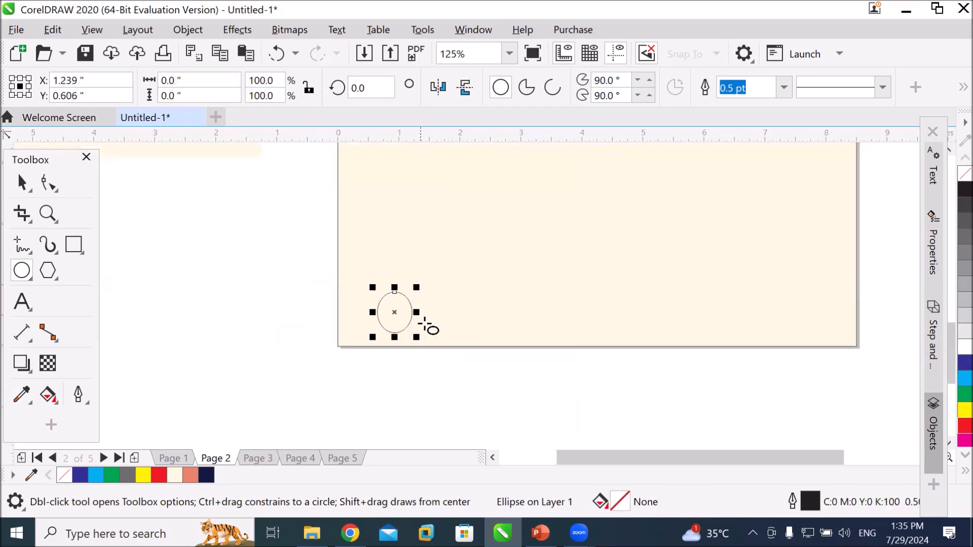
drag(412, 310, 423, 316)
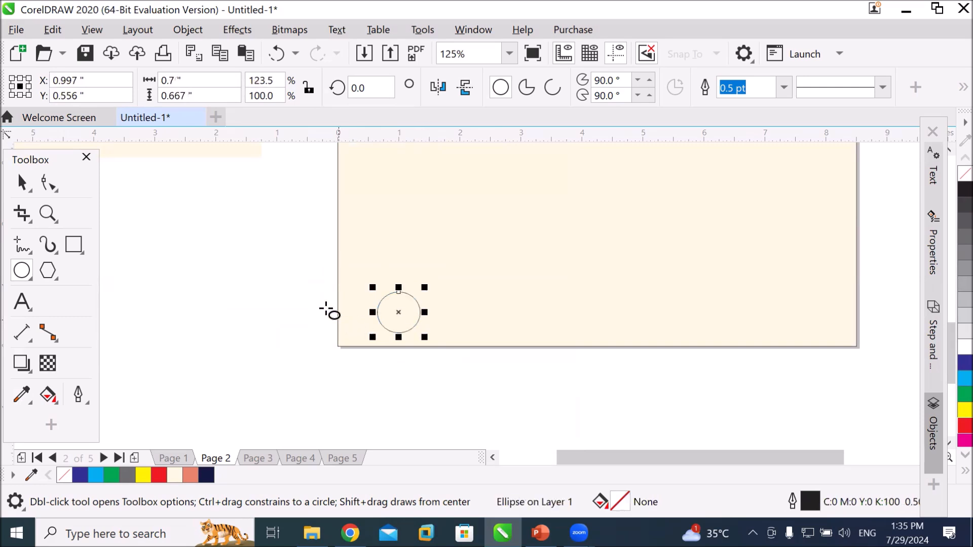
scroll(315, 290, down, 2)
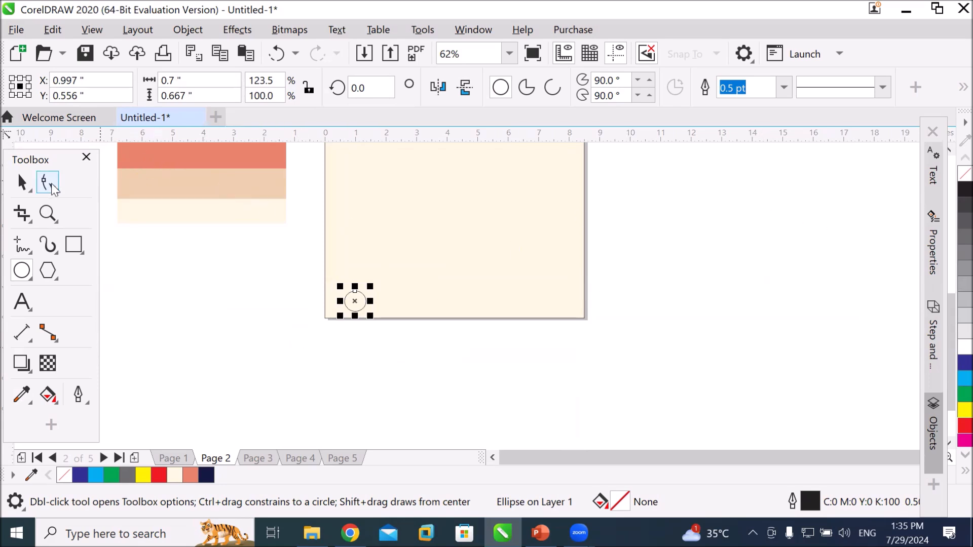
Duplicate the circle sideways and repeat the duplication to form a row of nine circles along the bottom of the page.
click(22, 182)
drag(355, 309, 542, 327)
right_click(382, 309)
key(ctrl+r)
key(ctrl+r)
key(ctrl+r)
key(ctrl+r)
key(ctrl+r)
key(ctrl+r)
key(ctrl+r)
Duplicate the whole row of circles just above itself and repeat the duplication until 13 rows fill the page's height.
scroll(476, 306, down, 1)
drag(521, 307, 517, 295)
key(ctrl+r)
key(ctrl+r)
key(ctrl+r)
key(ctrl+r)
key(ctrl+r)
key(ctrl+r)
key(ctrl+r)
key(ctrl+r)
key(ctrl+r)
key(ctrl+r)
key(ctrl+r)
Move the palette image farther away from the page so it stands clear of the circle rows.
click(344, 247)
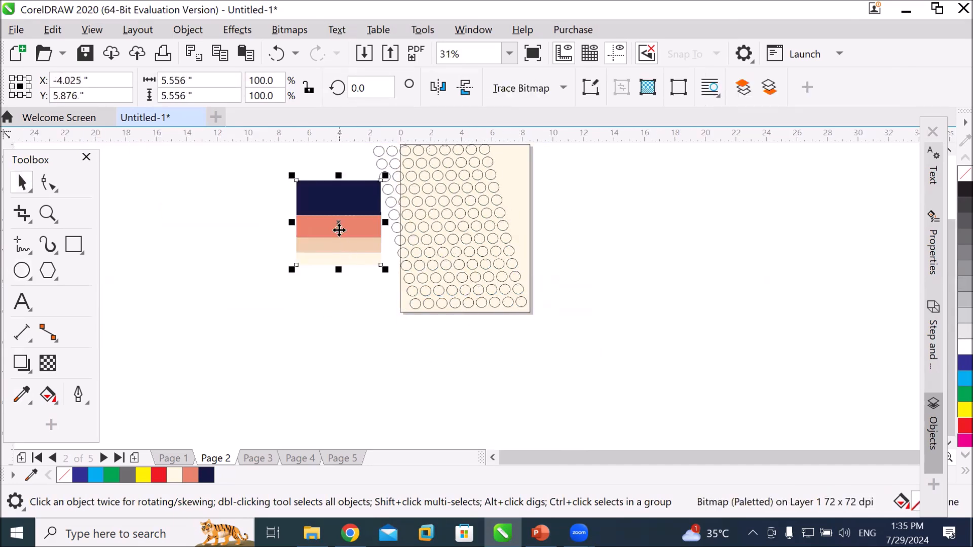
drag(332, 228, 274, 234)
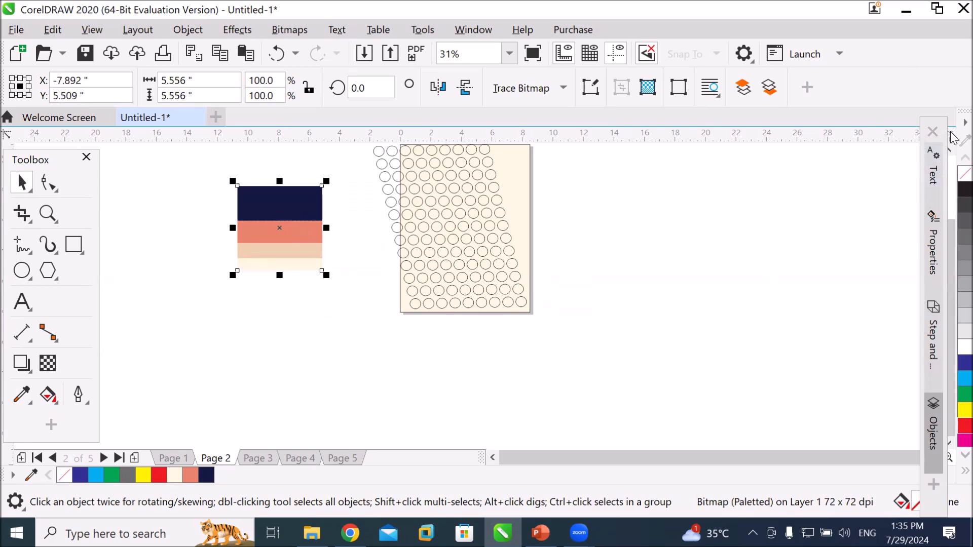
click(950, 151)
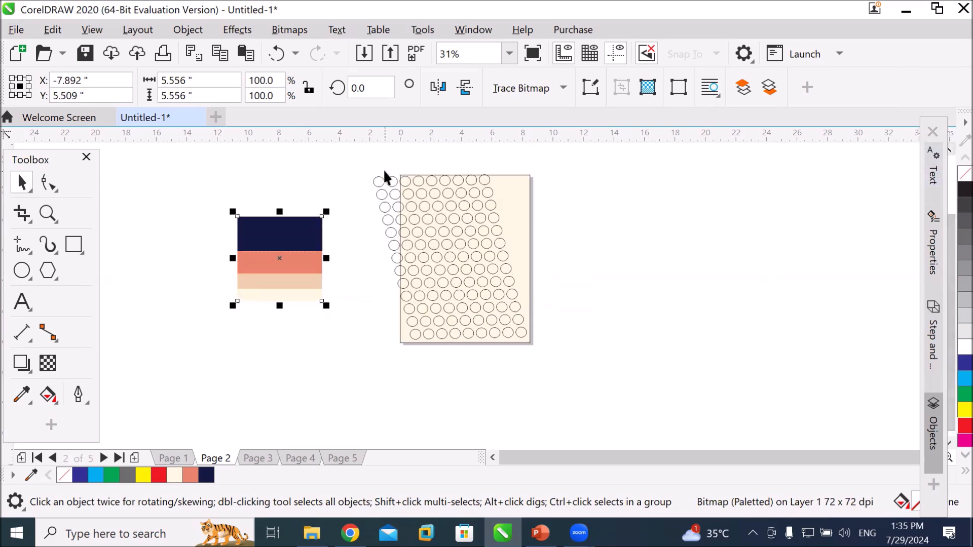
Select all the circles on page 2 and locate their entries above the bitmap and rectangle in the Objects list.
drag(359, 169, 365, 177)
drag(511, 315, 527, 344)
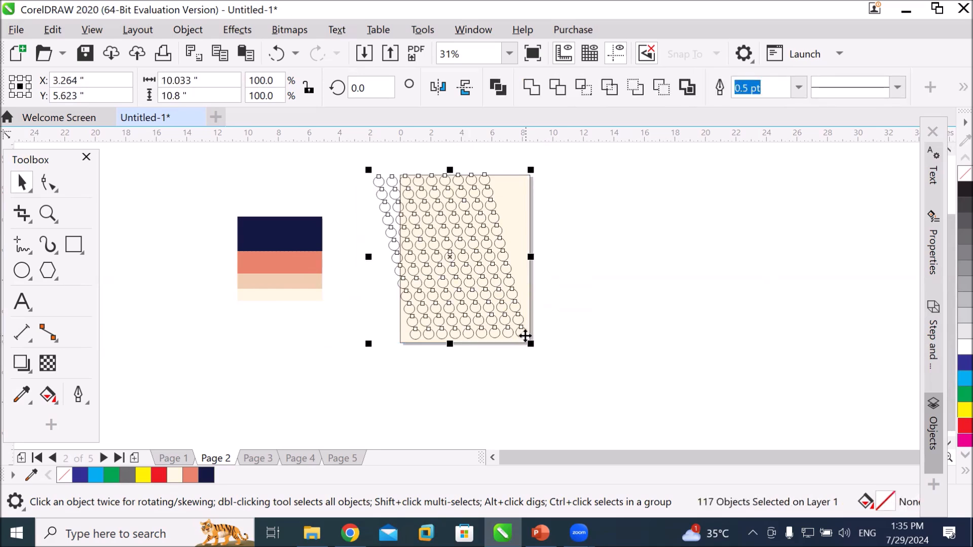
click(934, 440)
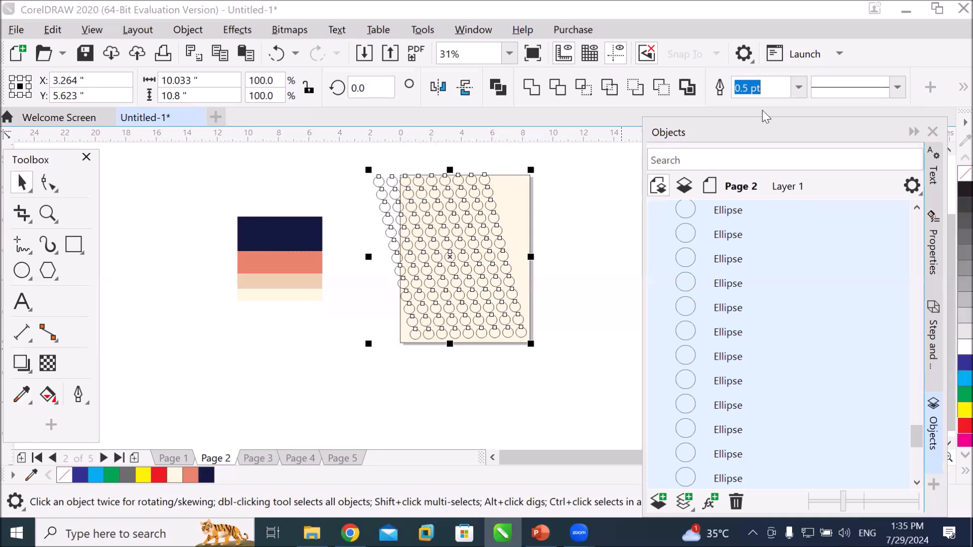
drag(778, 119, 762, 110)
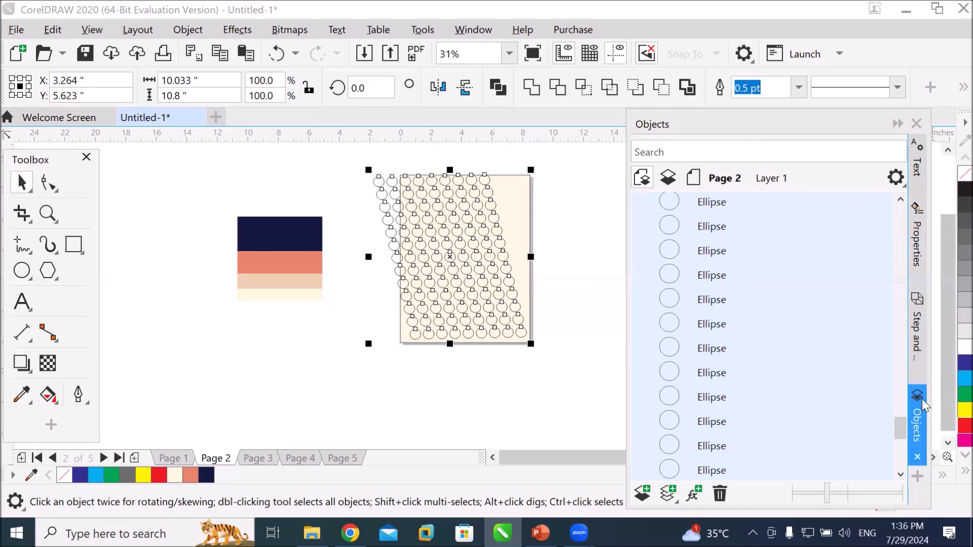
drag(900, 428, 901, 440)
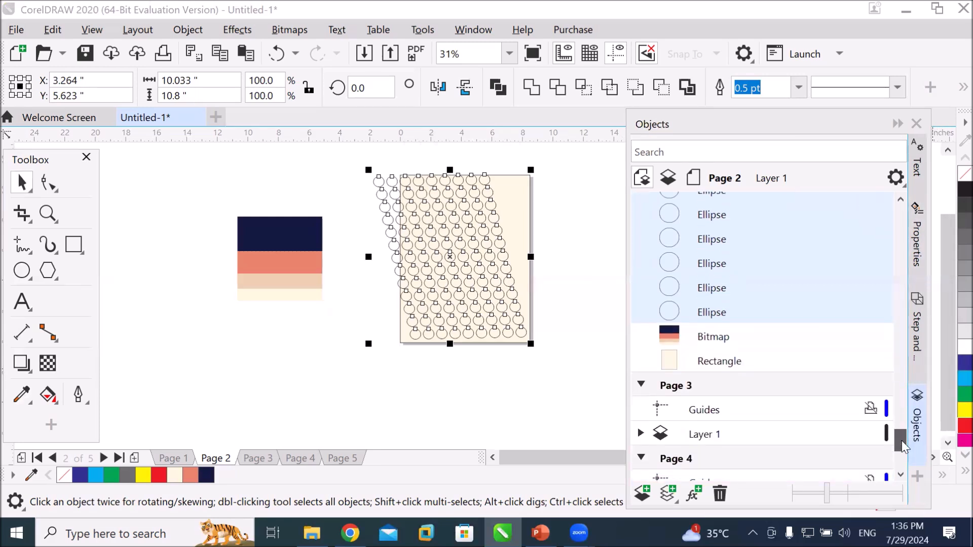
drag(901, 439, 902, 441)
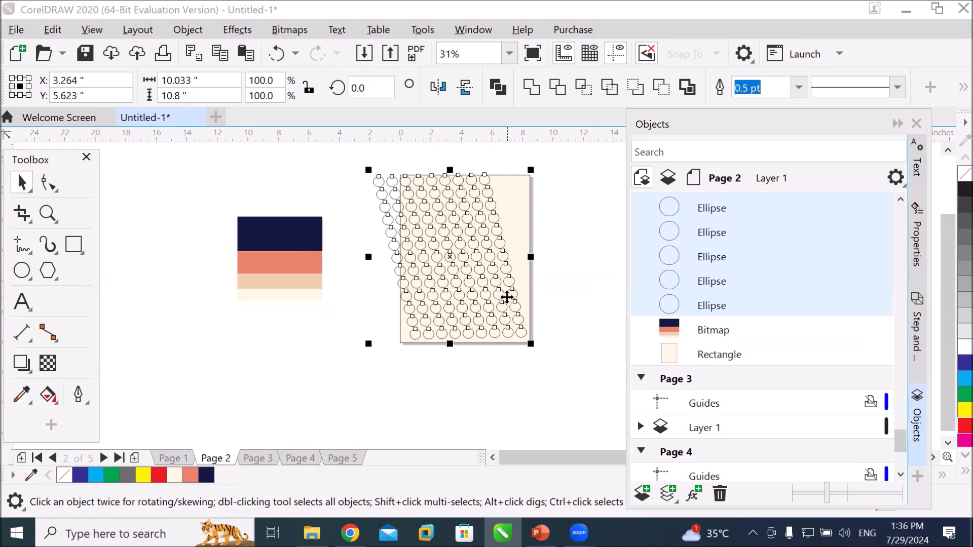
Remove the outline from all the selected circles and give them a black 0.5 pt outline again.
scroll(461, 219, up, 1)
scroll(461, 219, up, 1)
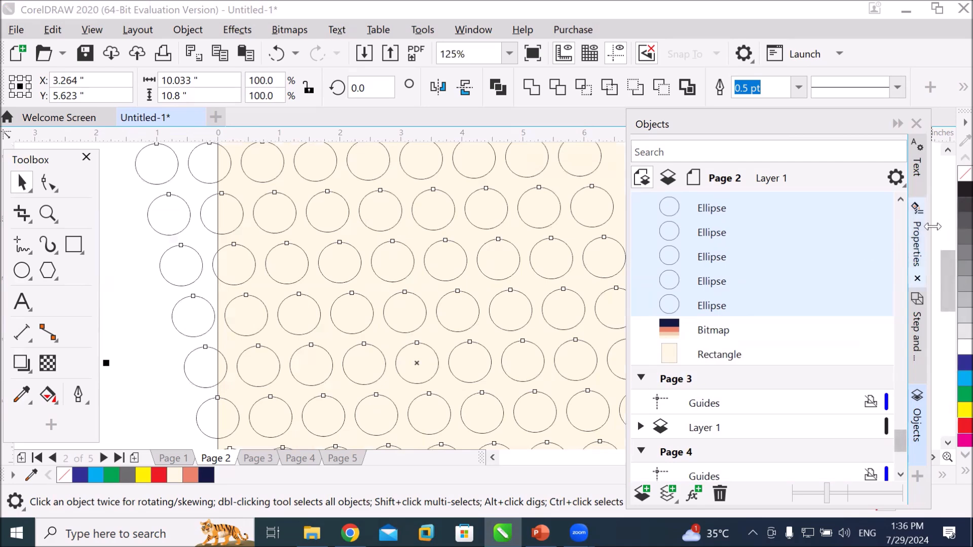
right_click(962, 175)
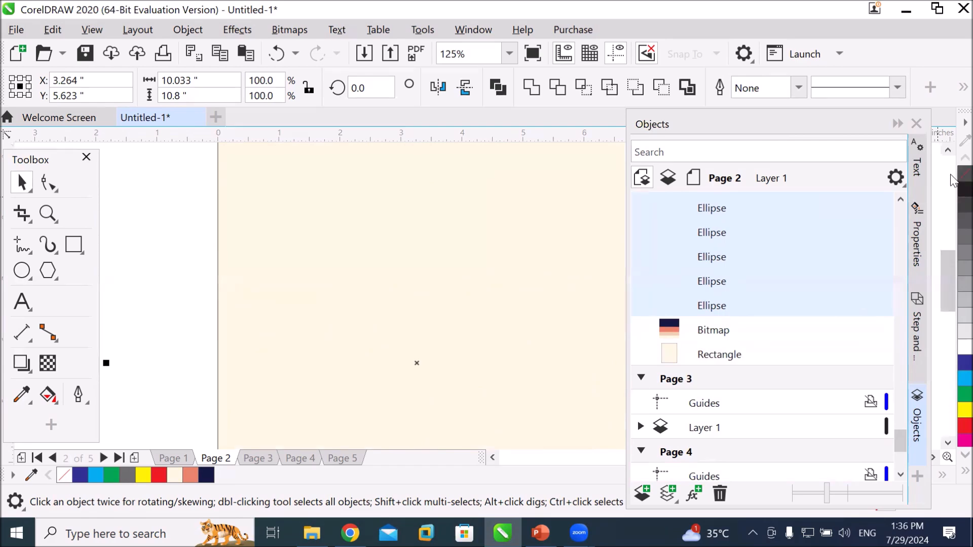
right_click(962, 191)
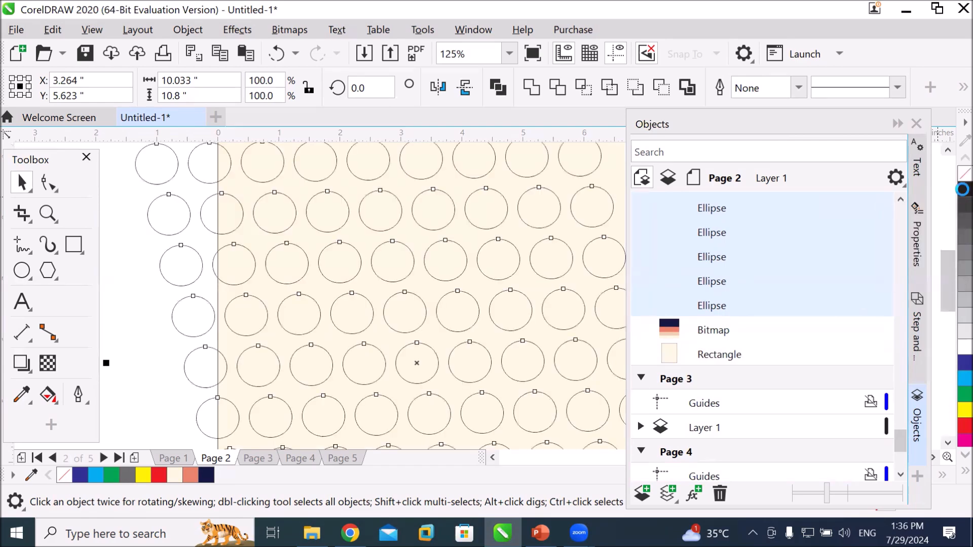
Sample the palette image's tan band with the Color Eyedropper and fill seven circles in the top three rows with it.
scroll(363, 256, down, 2)
scroll(368, 256, down, 1)
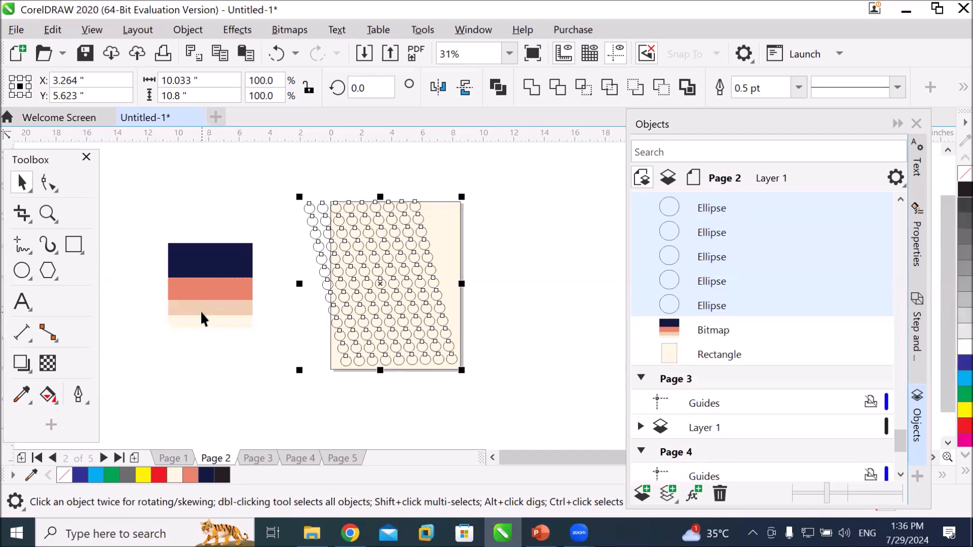
click(21, 394)
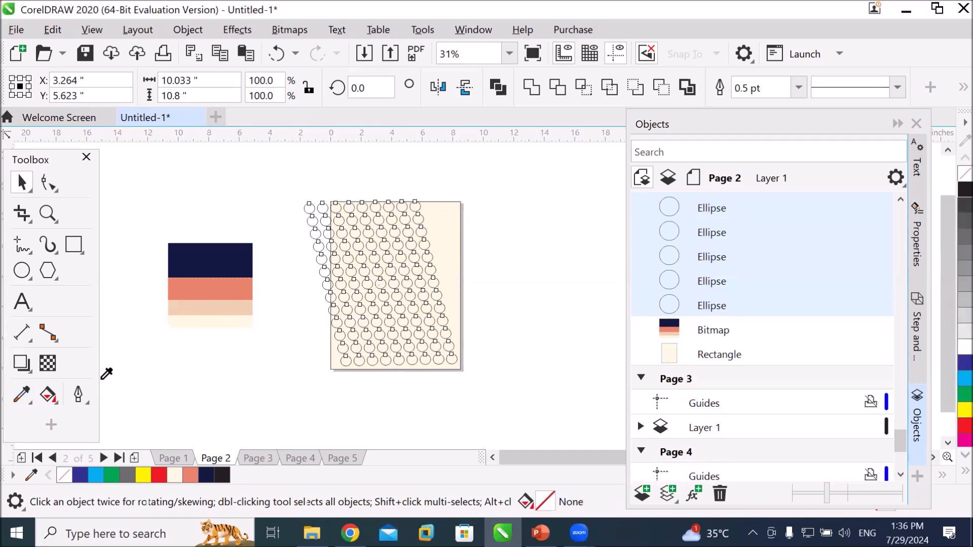
click(210, 306)
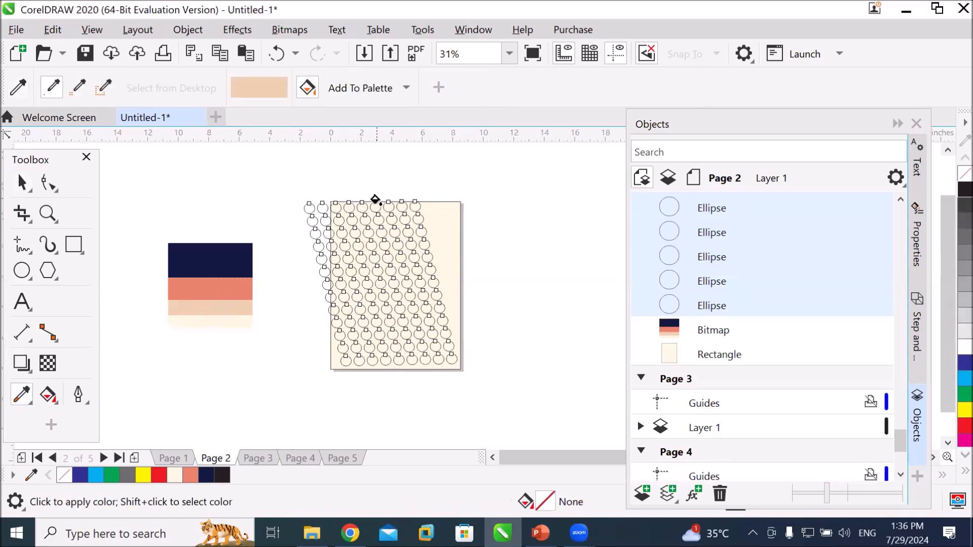
scroll(360, 217, up, 5)
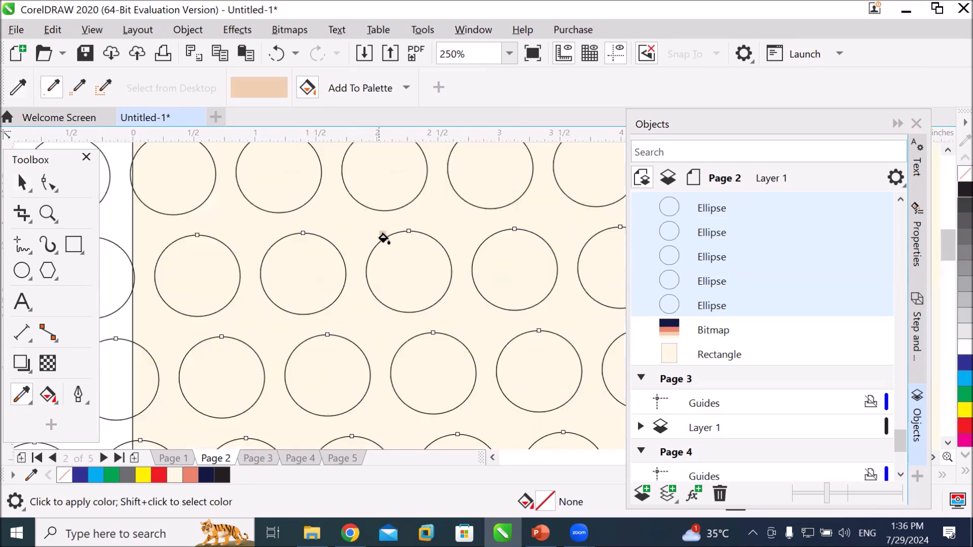
click(400, 262)
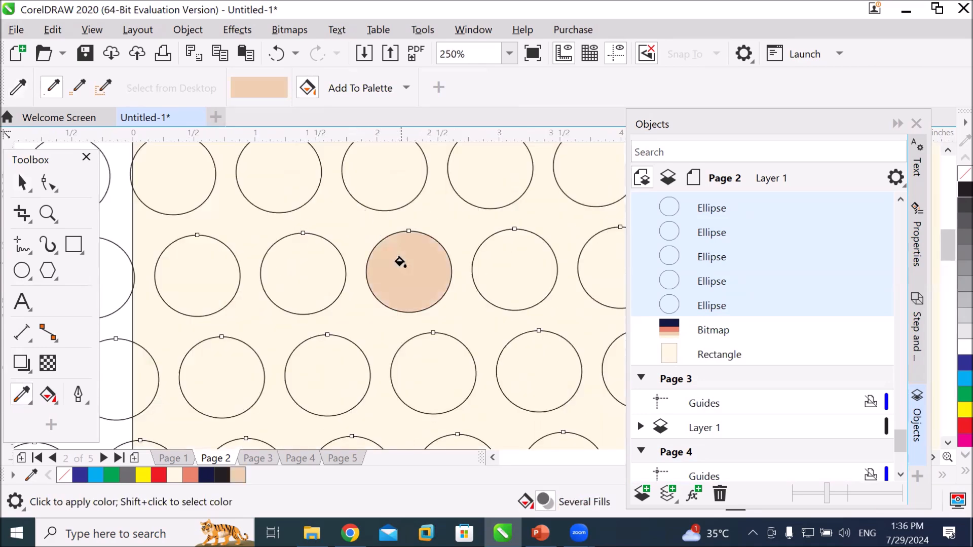
click(375, 188)
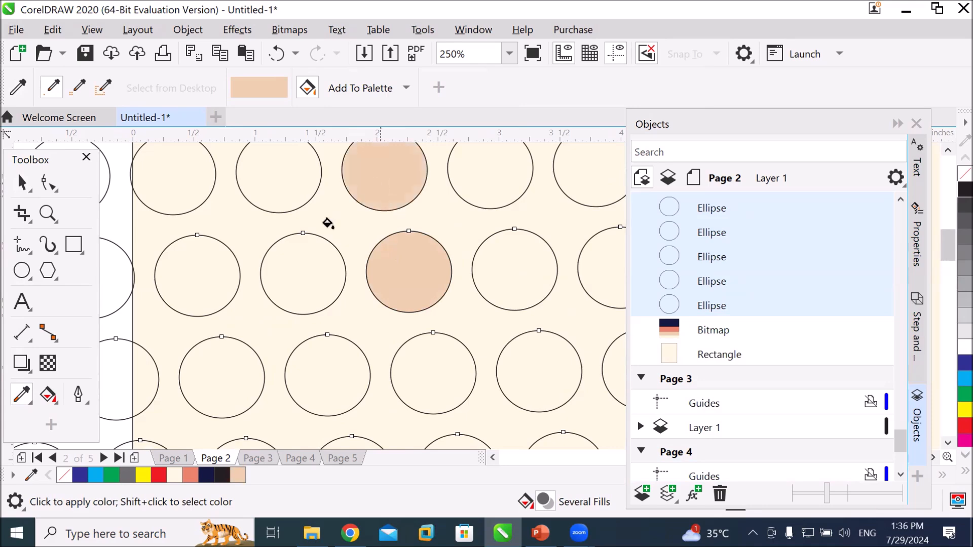
click(294, 265)
click(202, 281)
click(462, 380)
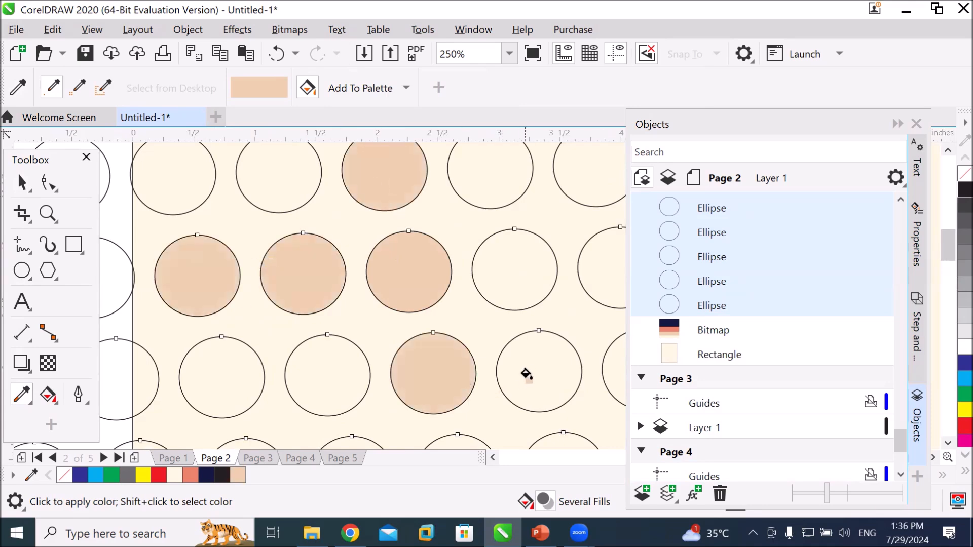
click(529, 375)
click(511, 267)
Fill eight more scattered circles in the second to sixth rows with the sampled tan color.
scroll(446, 328, down, 4)
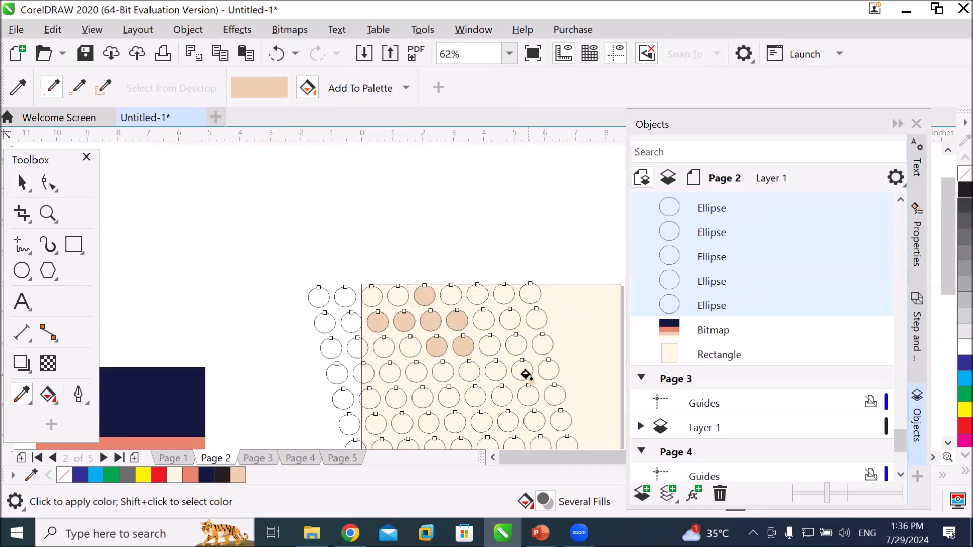
click(547, 369)
click(541, 343)
click(536, 320)
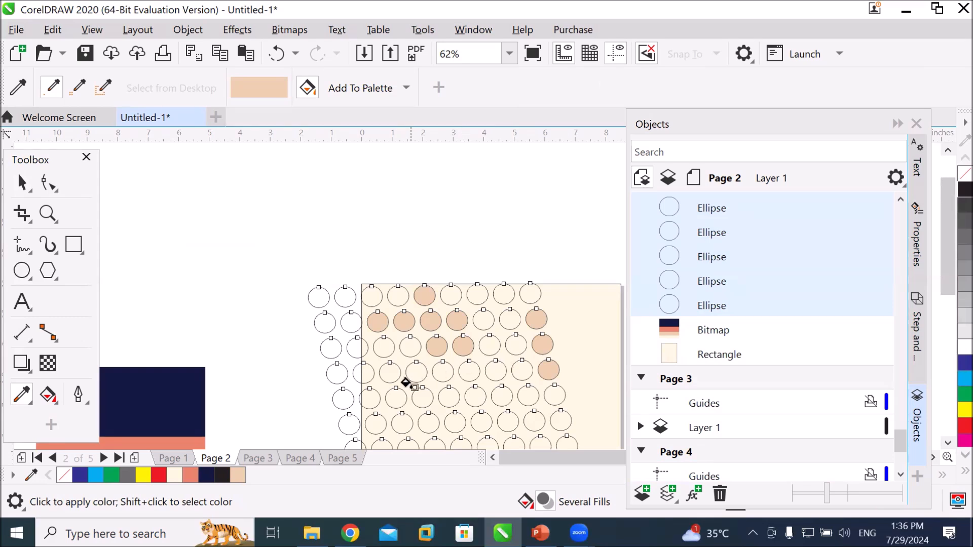
click(388, 370)
click(421, 396)
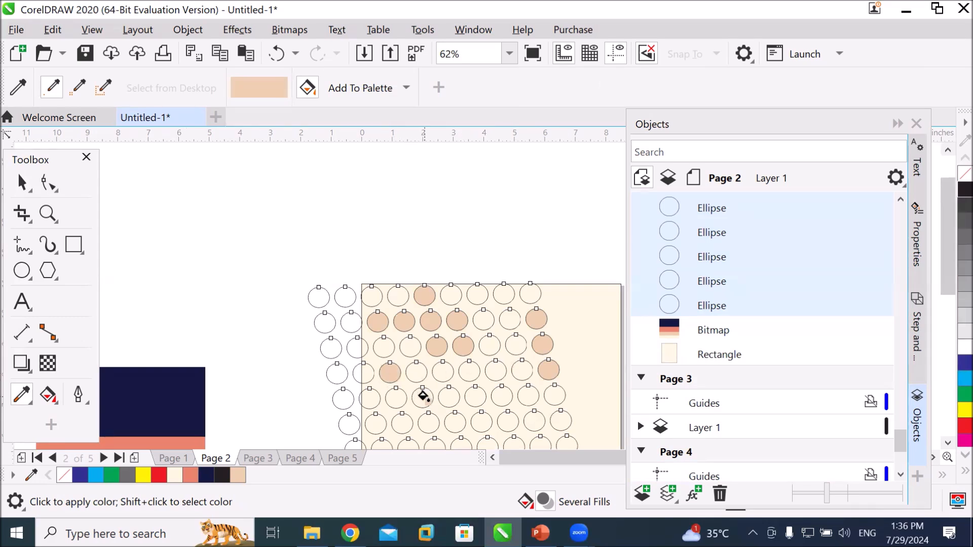
click(455, 422)
click(482, 421)
click(507, 421)
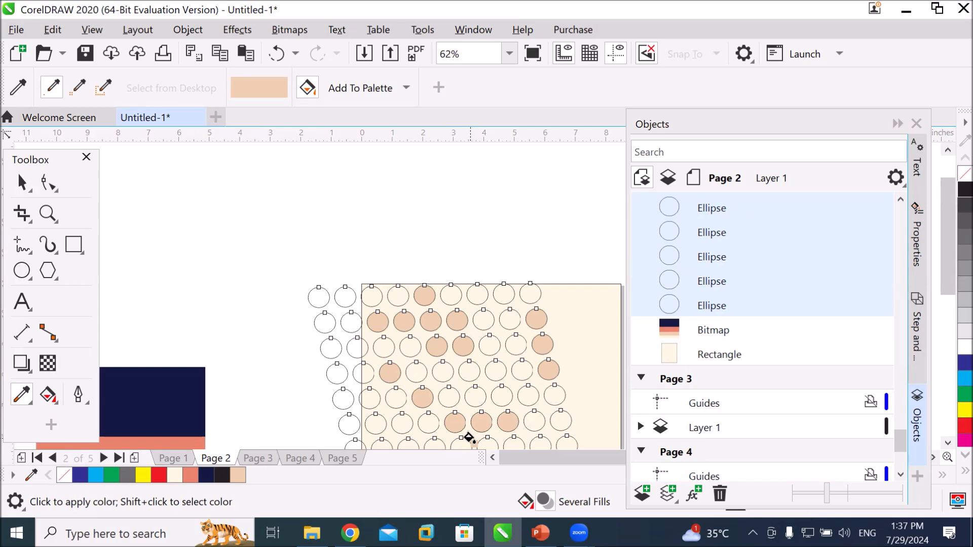
Group all the selected circles on page 2 into a single object.
click(22, 183)
right_click(457, 321)
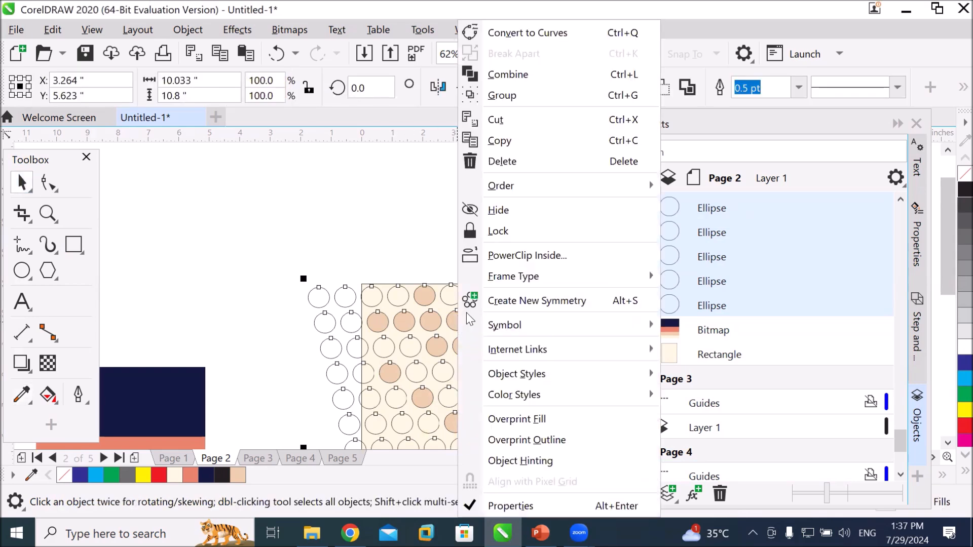
click(525, 96)
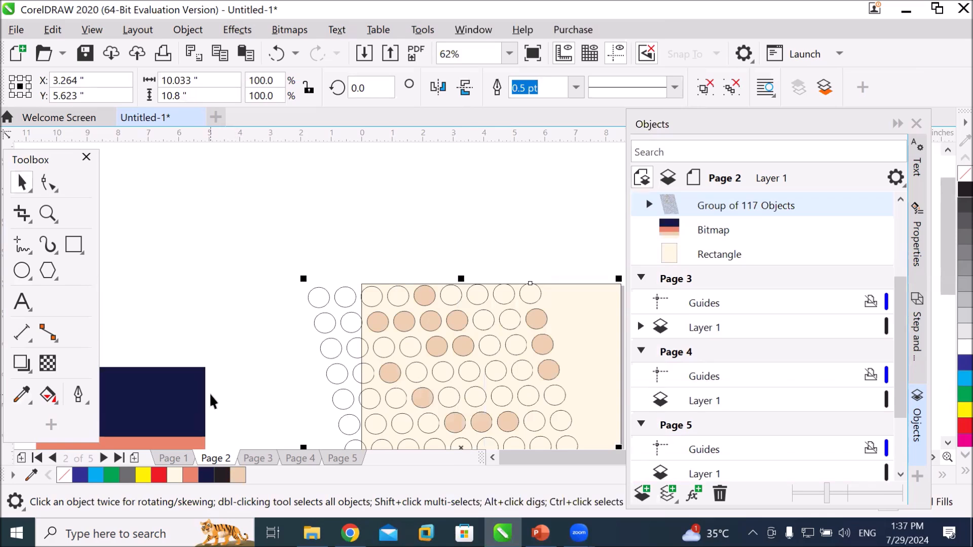
Sample the palette image's coral band with the Color Eyedropper and try to fill the grouped circles with it.
click(21, 400)
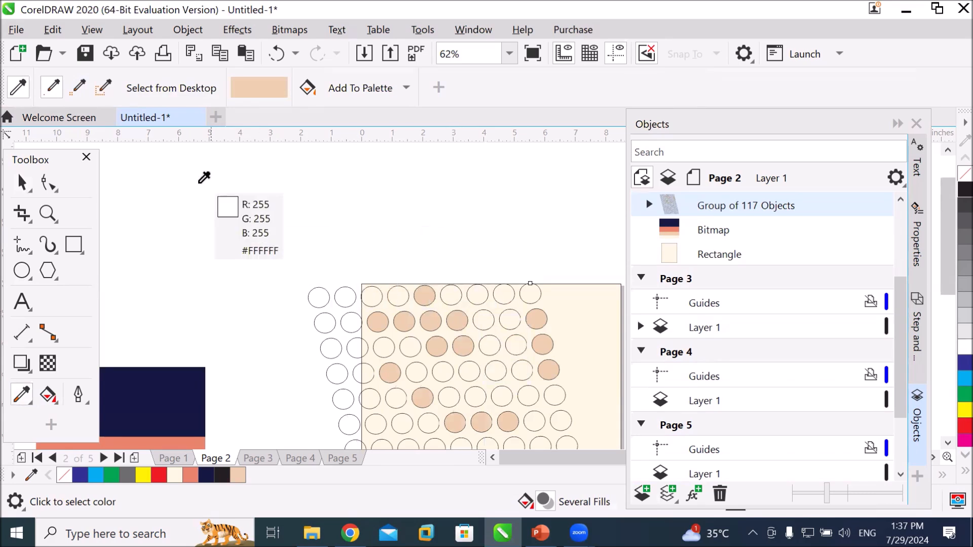
click(900, 473)
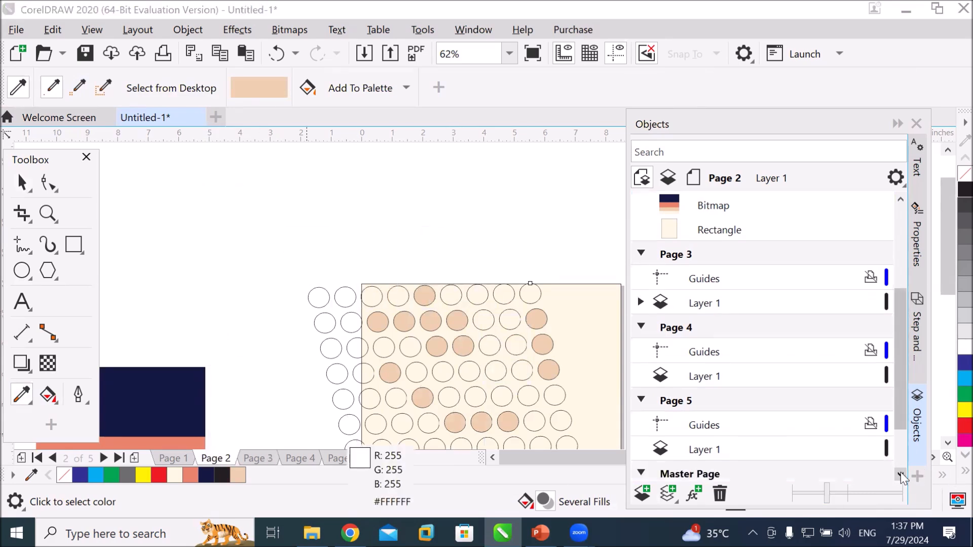
click(949, 444)
click(167, 385)
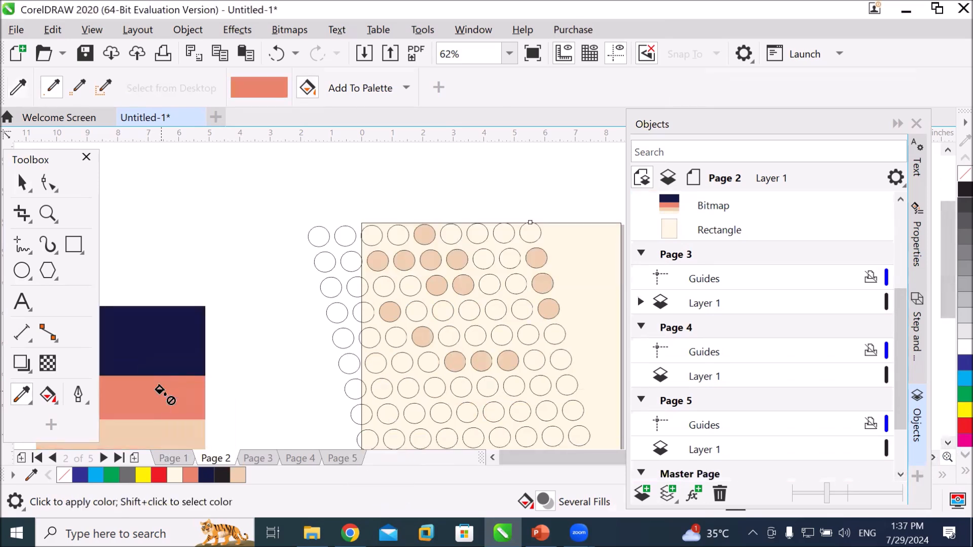
click(436, 283)
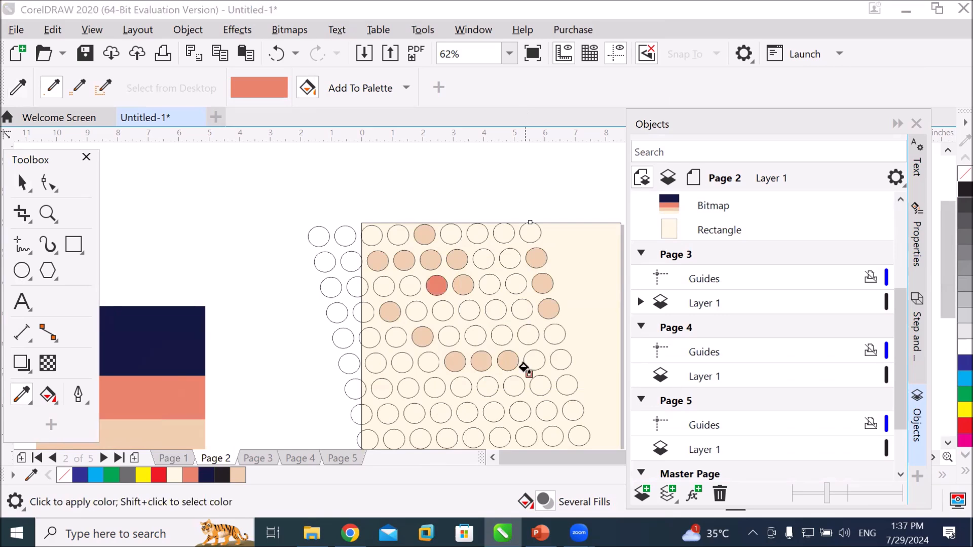
click(948, 444)
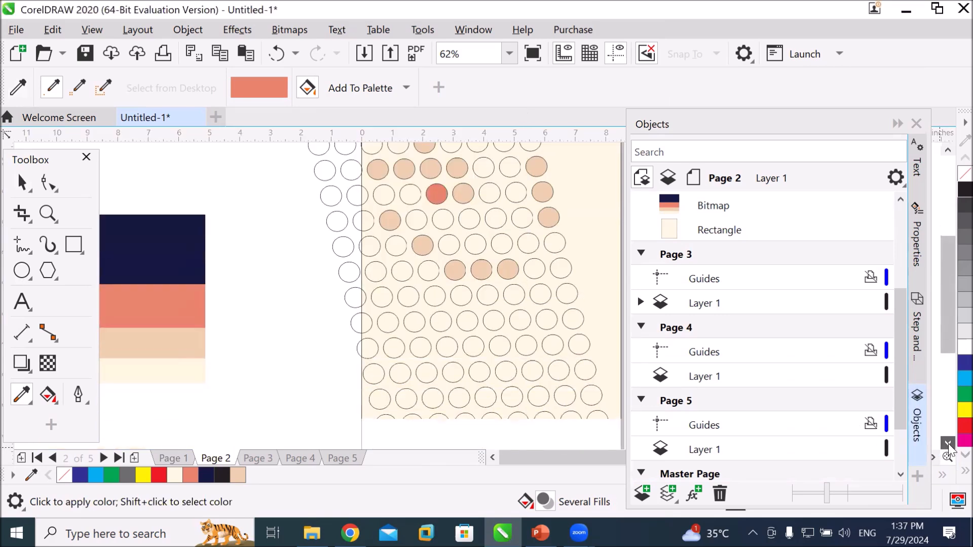
scroll(502, 356, down, 2)
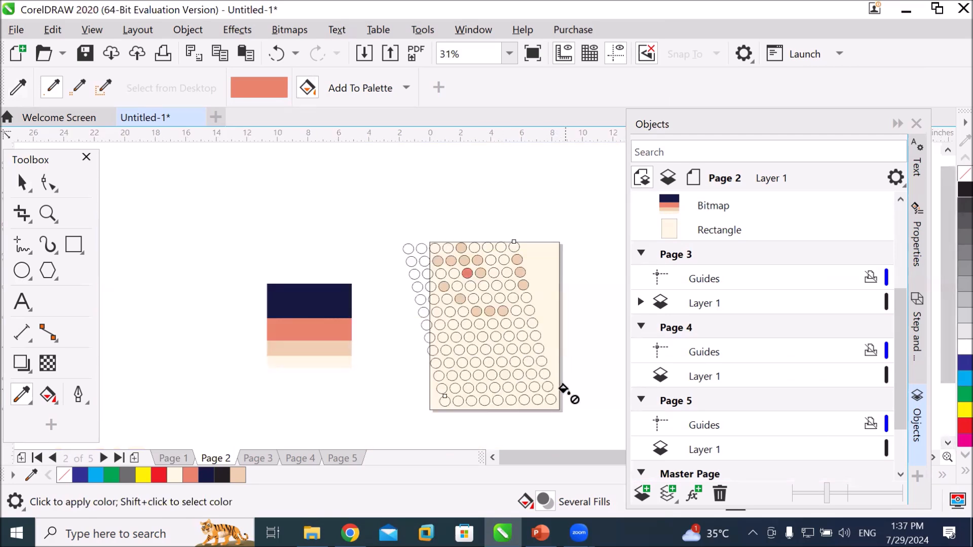
Select only the circle group, leaving out the background rectangle, and weld its circles into a single curve.
click(21, 183)
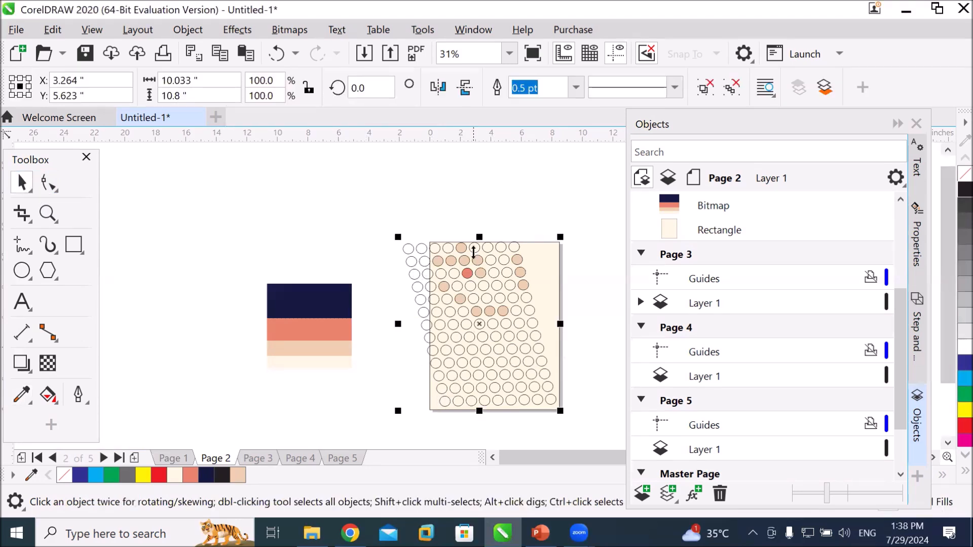
click(381, 234)
drag(388, 236, 557, 403)
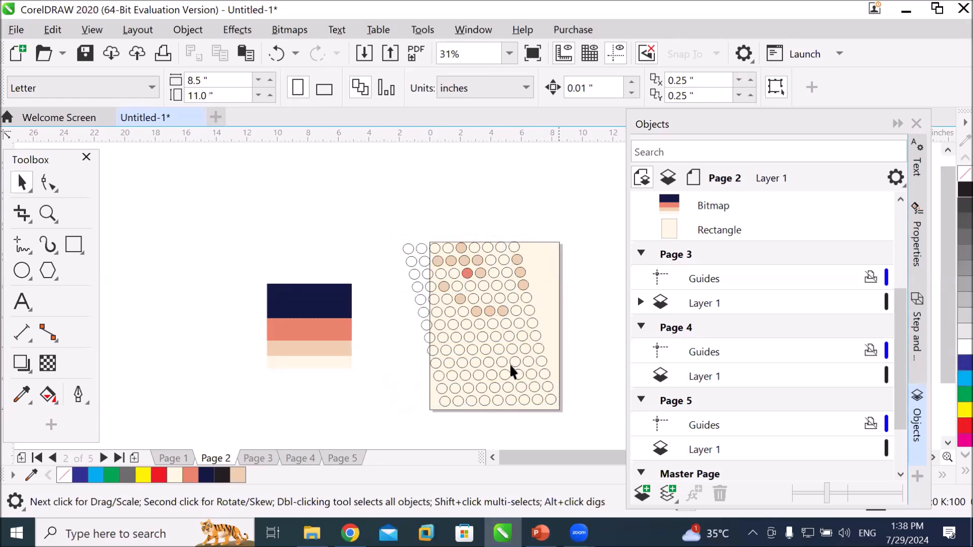
drag(540, 409, 559, 420)
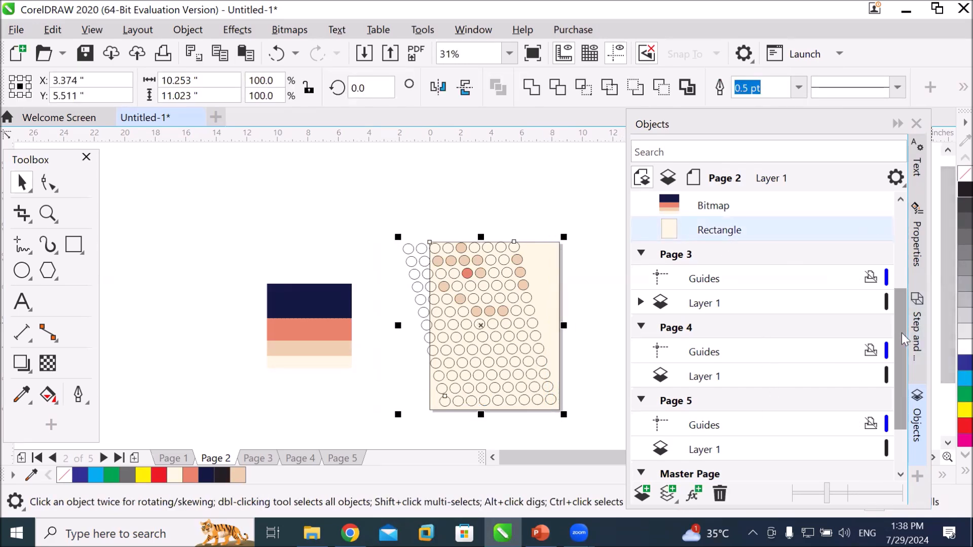
drag(901, 334, 901, 277)
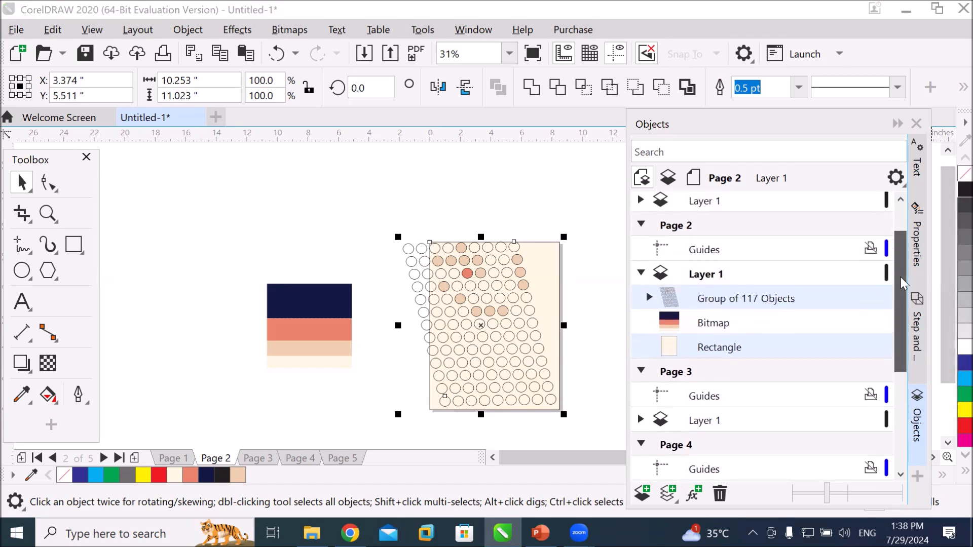
ctrl+click(733, 356)
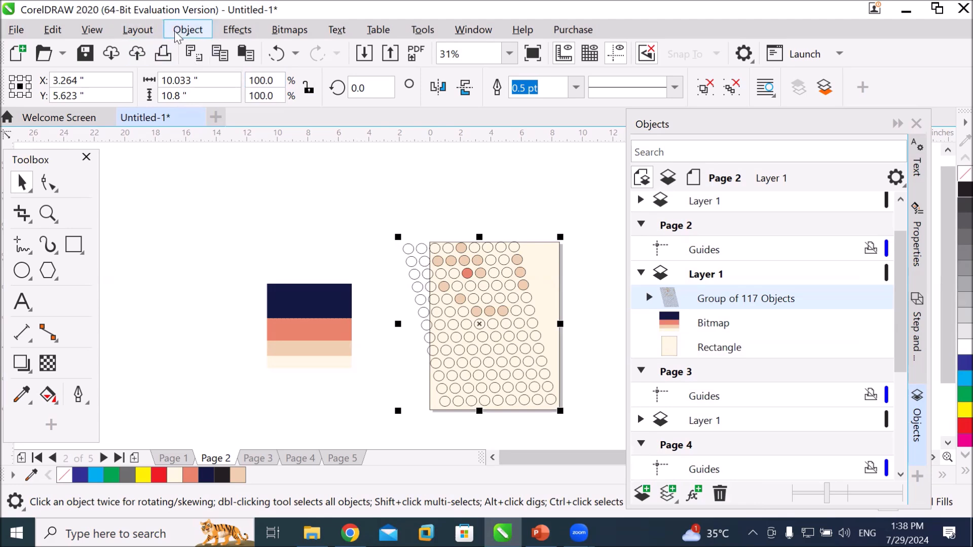
click(188, 30)
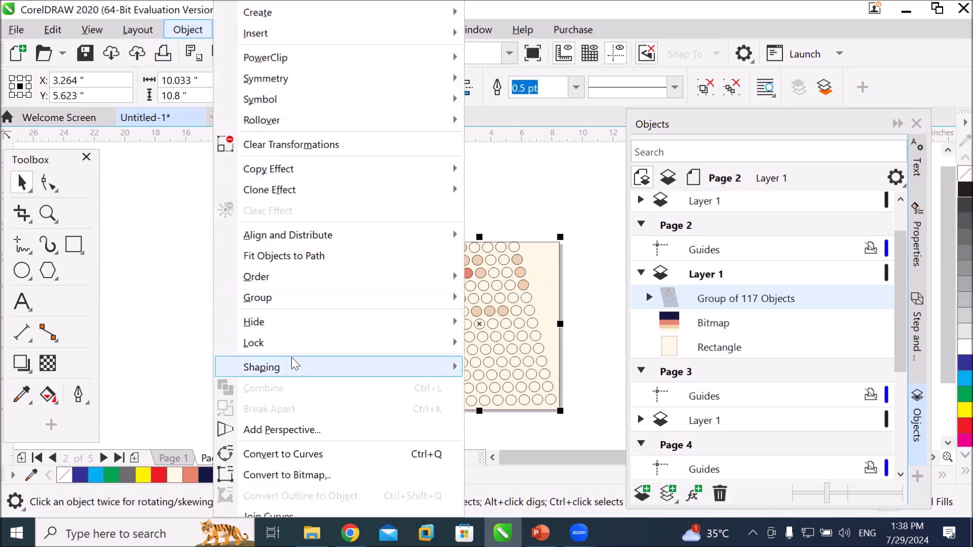
mouse_move(296, 366)
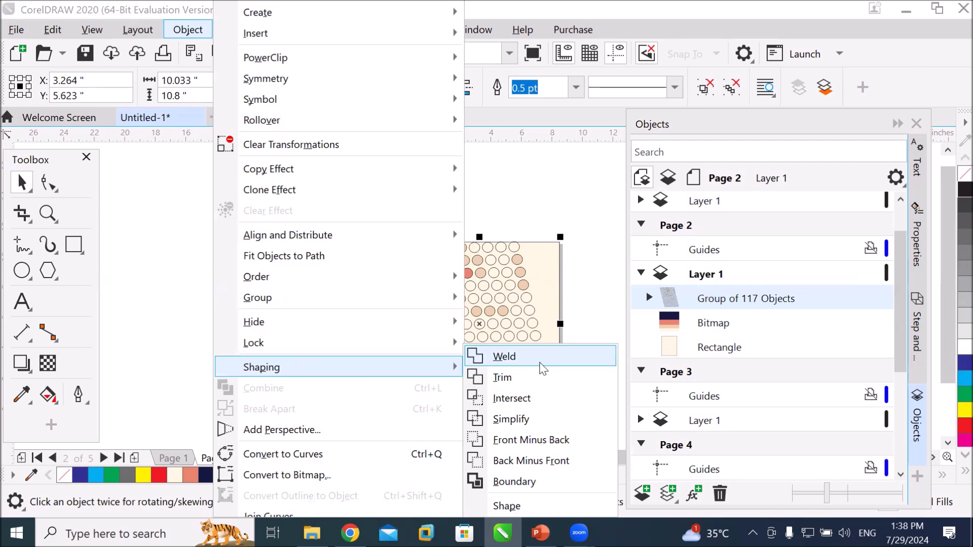
click(539, 364)
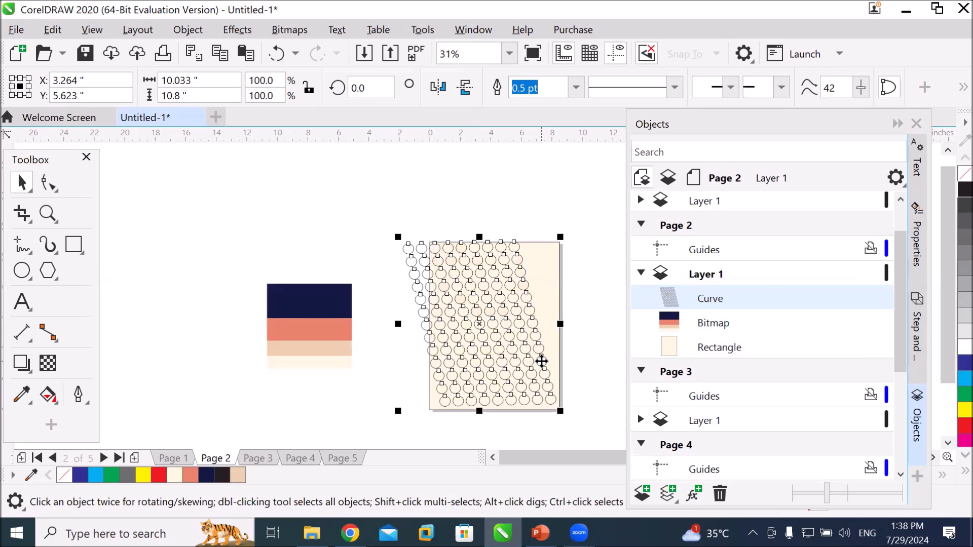
Sample the palette image's coral band with the Color Eyedropper and fill the welded circle pattern with it.
click(22, 398)
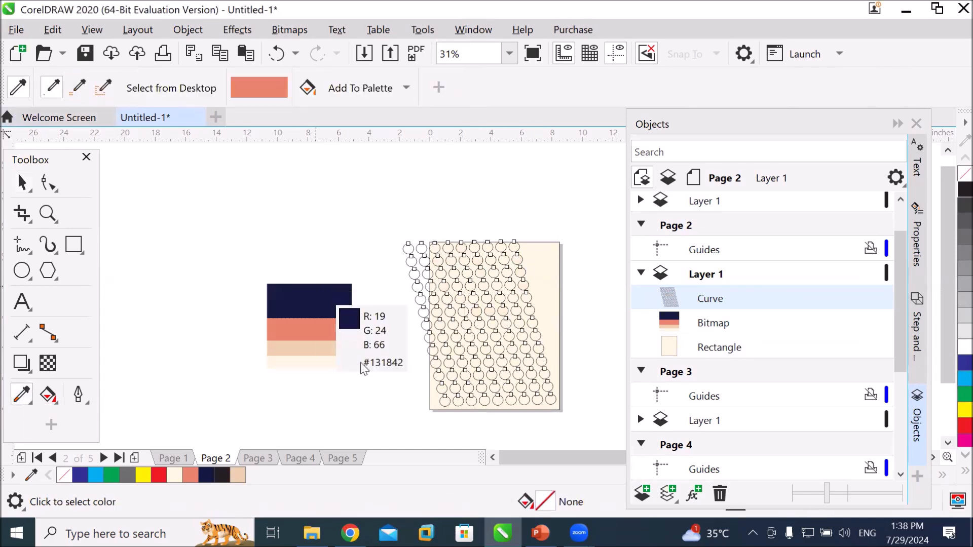
click(320, 316)
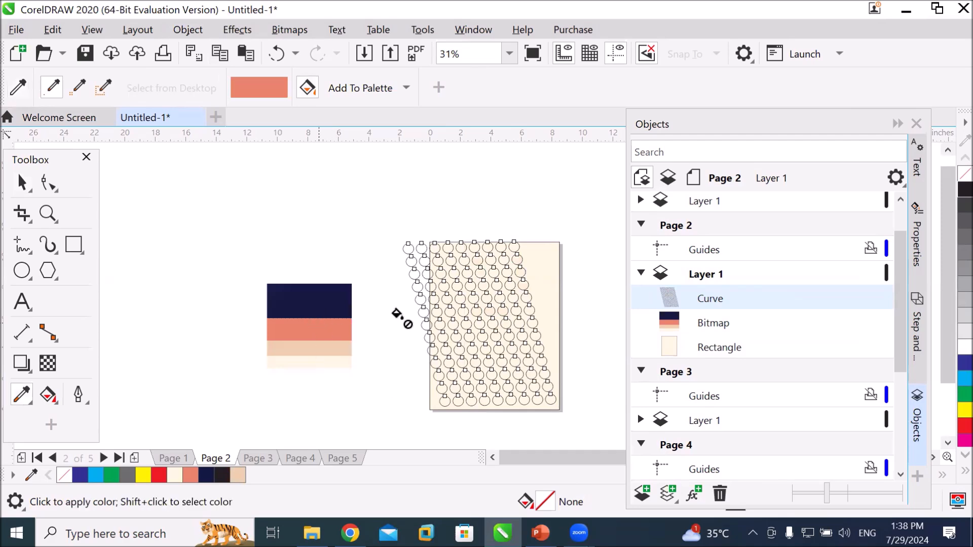
scroll(450, 296, up, 3)
scroll(450, 297, up, 2)
click(445, 294)
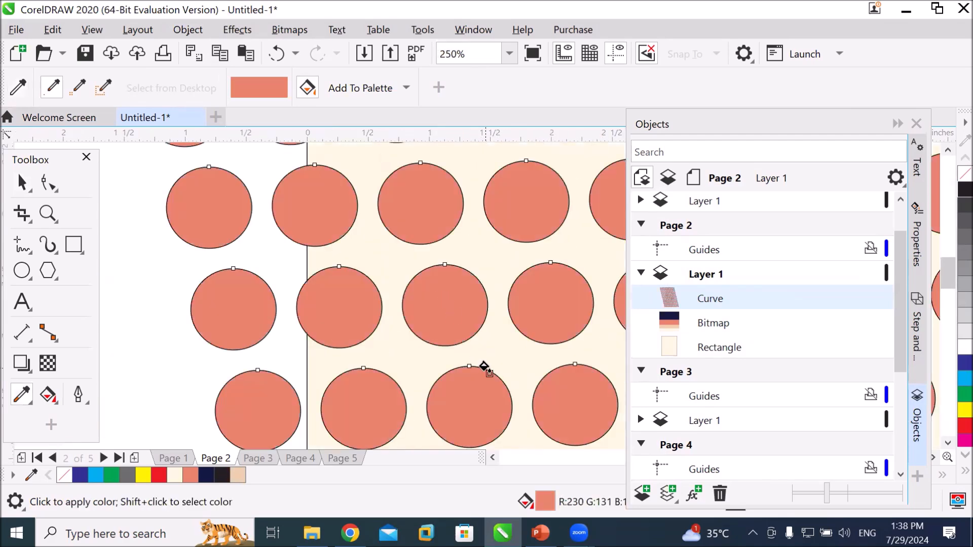
Collapse the Objects docker and examine the coral circle pattern against the cream page background.
scroll(482, 363, down, 3)
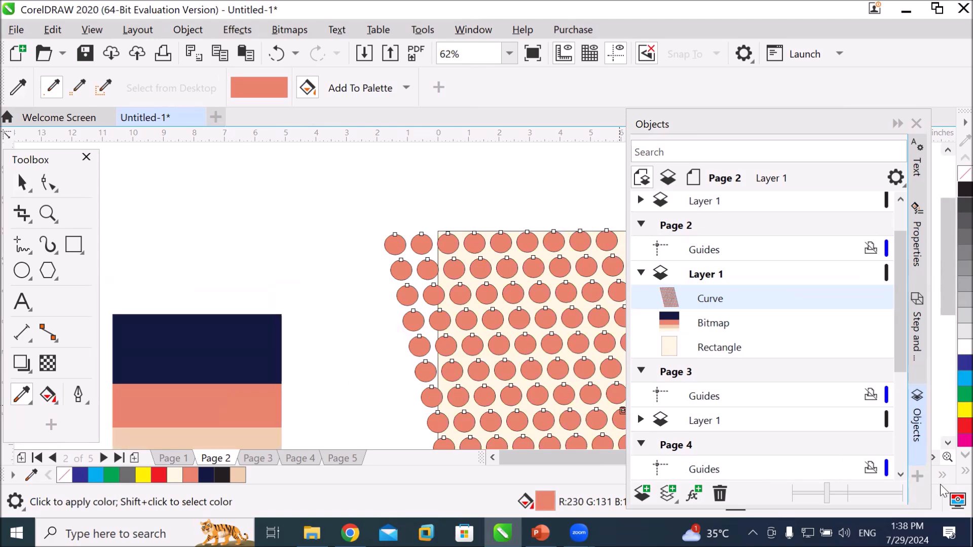
click(948, 444)
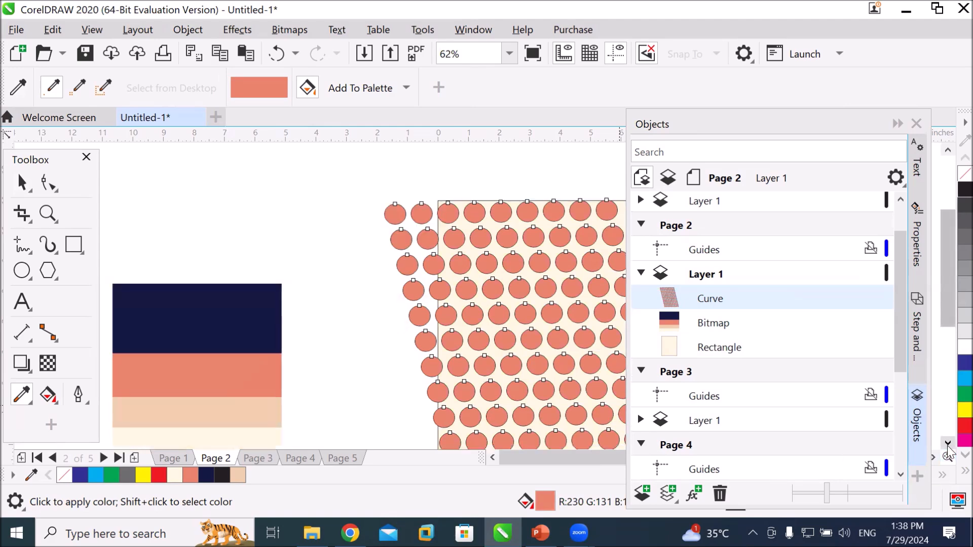
click(948, 444)
click(948, 445)
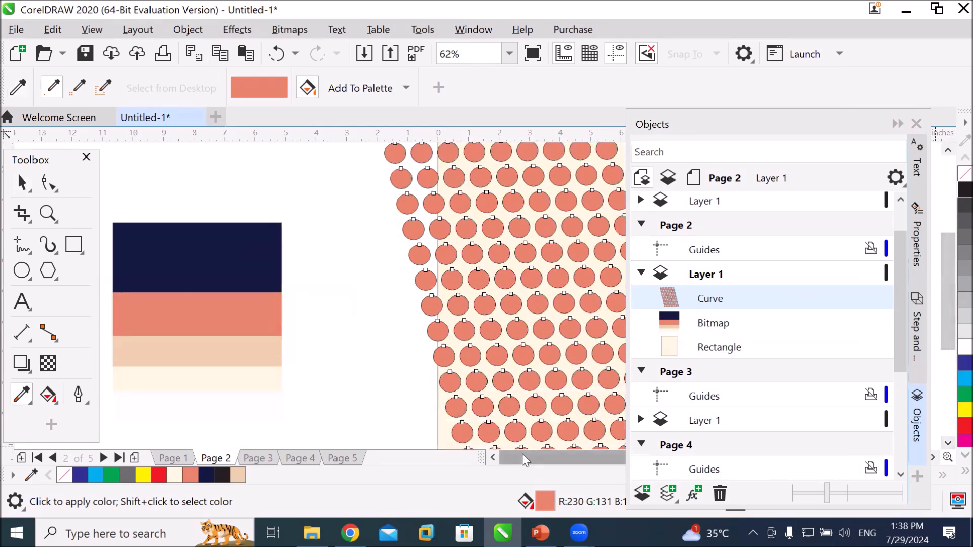
click(898, 125)
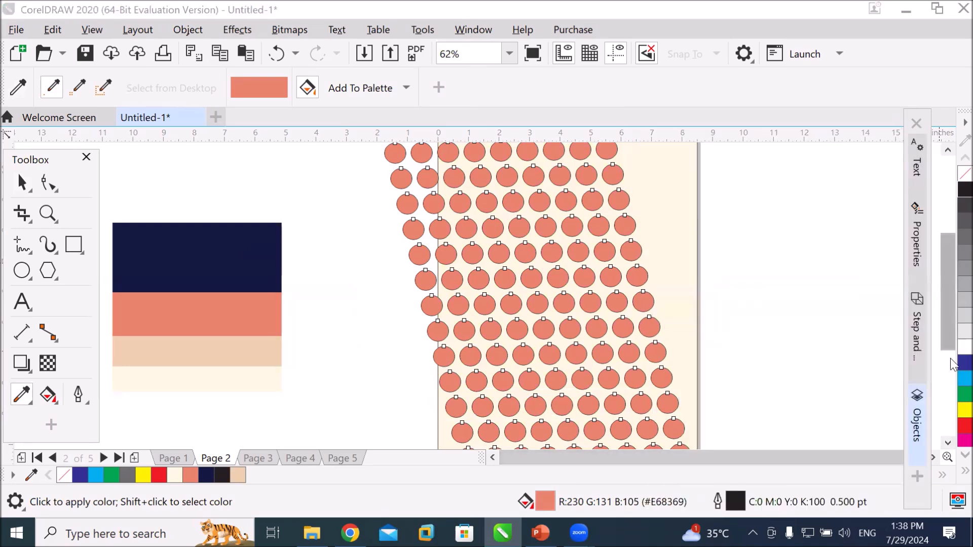
click(934, 458)
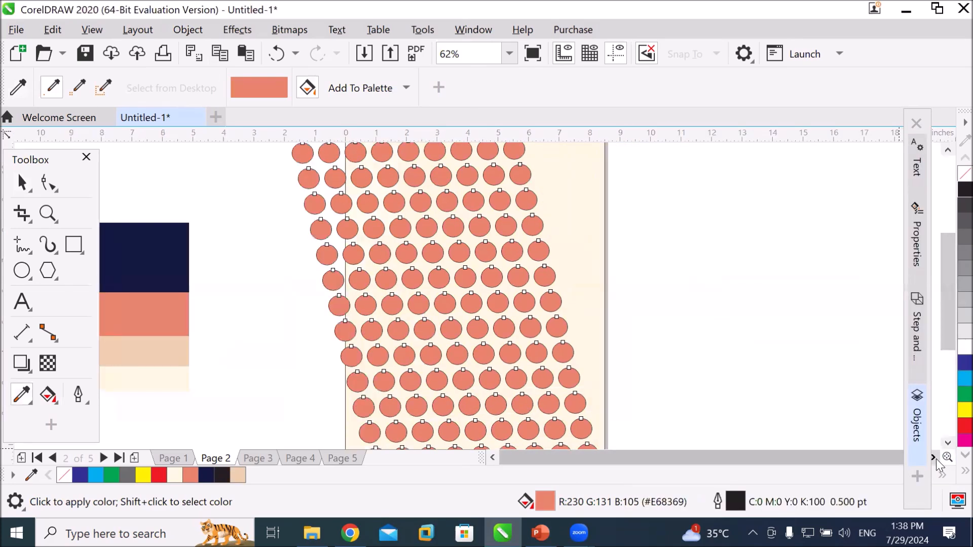
click(934, 458)
scroll(598, 358, down, 2)
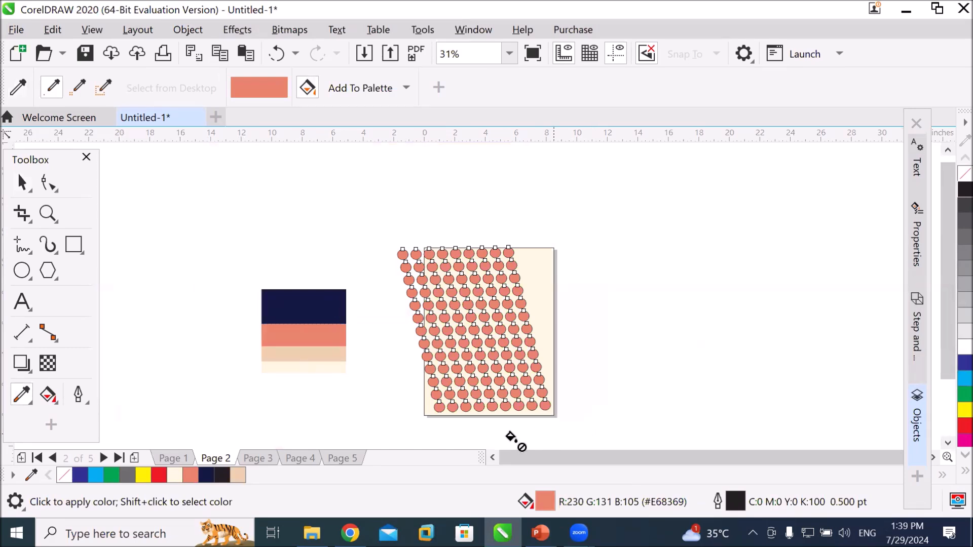
scroll(482, 445, up, 2)
scroll(482, 445, down, 2)
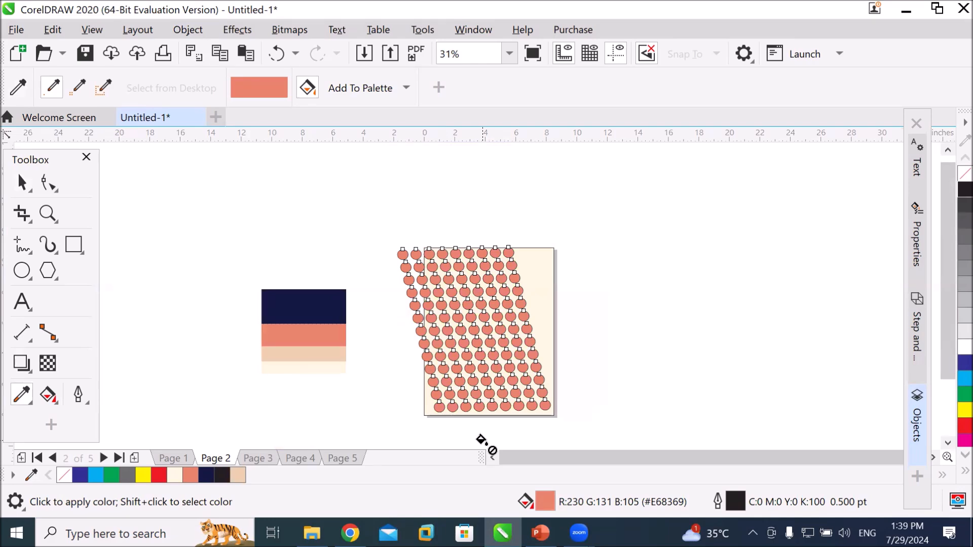
Compare the welded circles with and without a black outline and leave them with no outline.
right_click(964, 174)
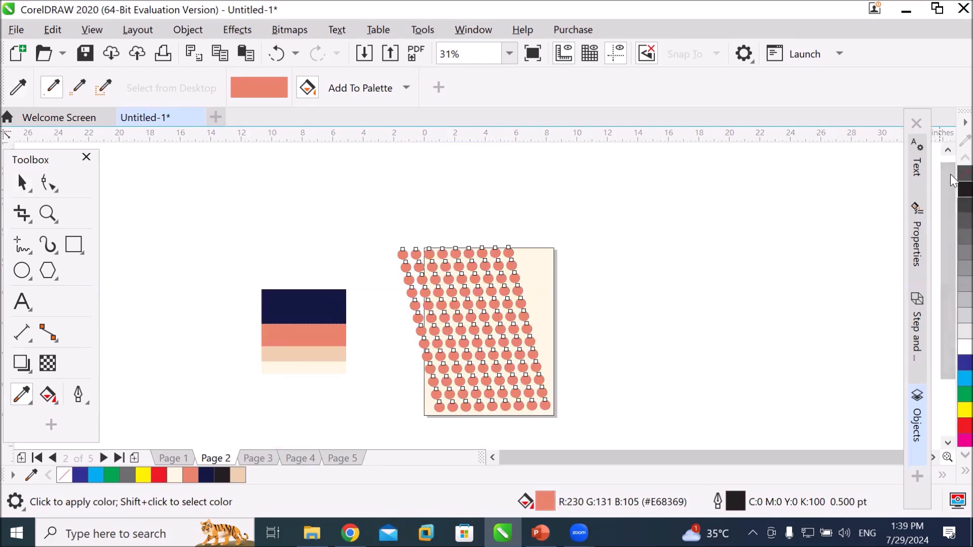
scroll(513, 308, up, 6)
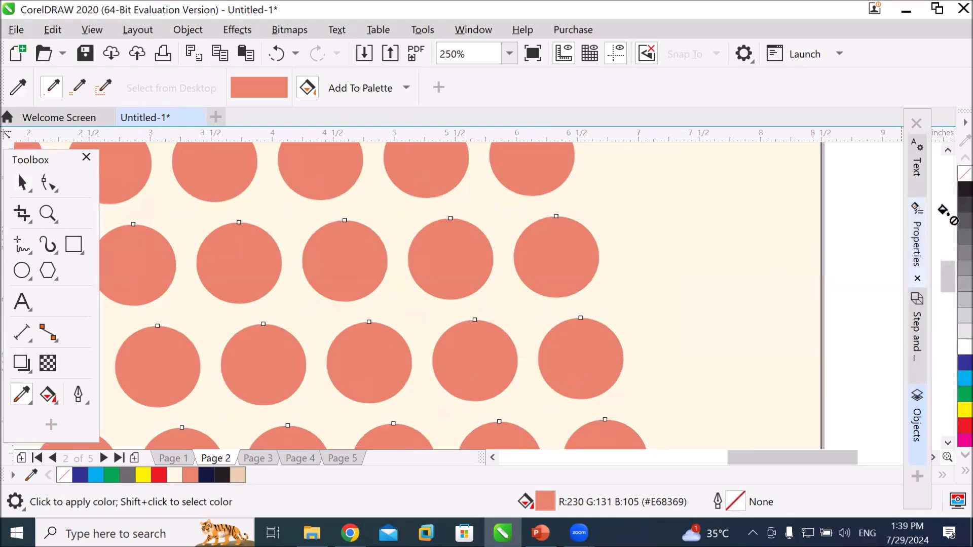
right_click(964, 190)
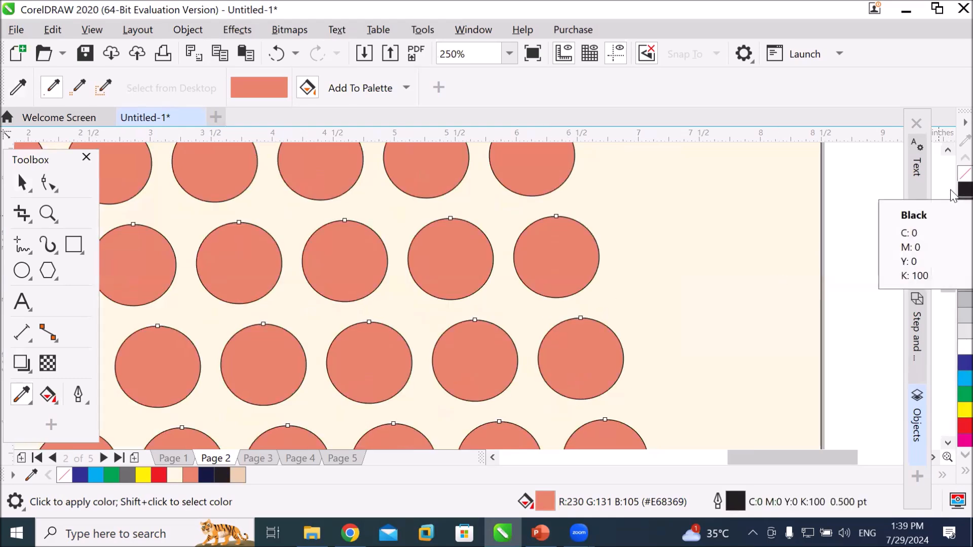
right_click(963, 174)
scroll(639, 290, down, 4)
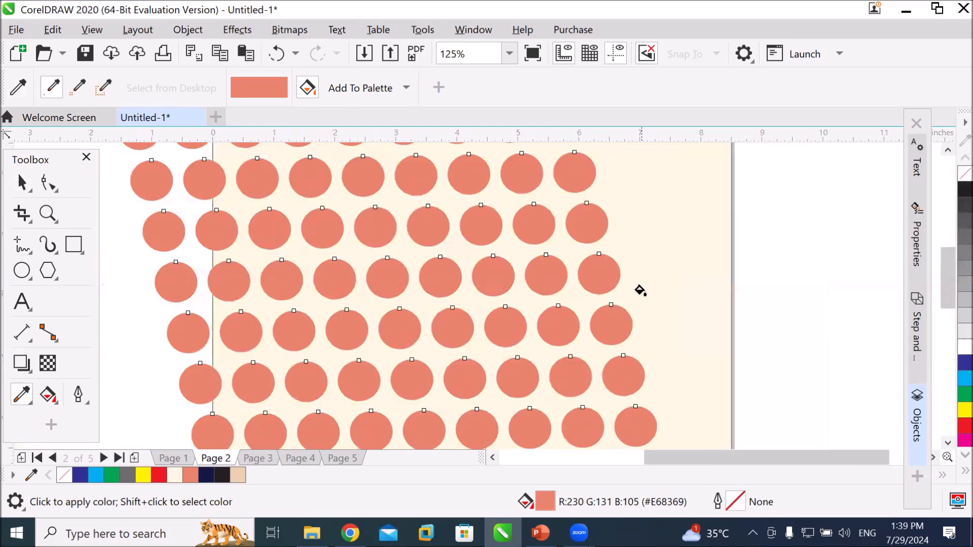
scroll(639, 290, down, 4)
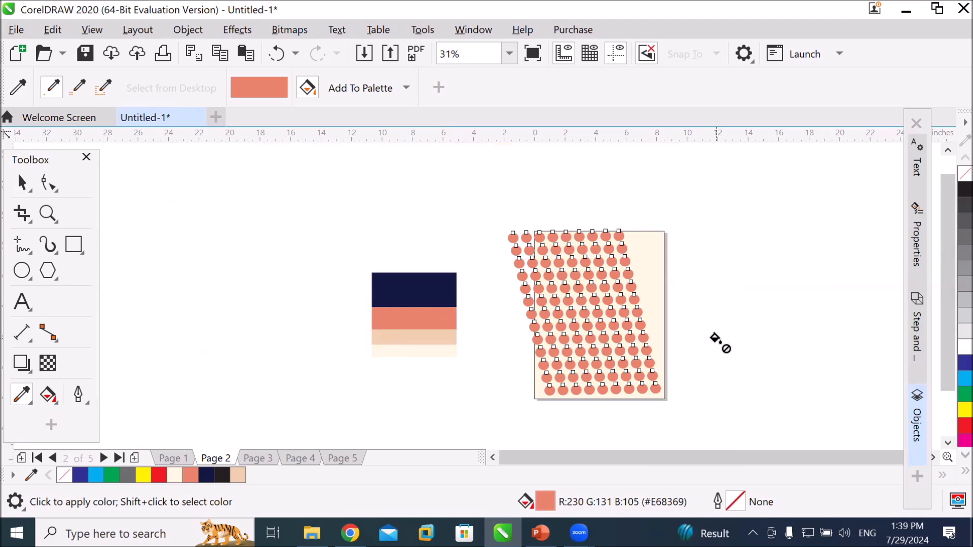
Apply a uniform transparency of 50 to the welded circle pattern.
click(48, 368)
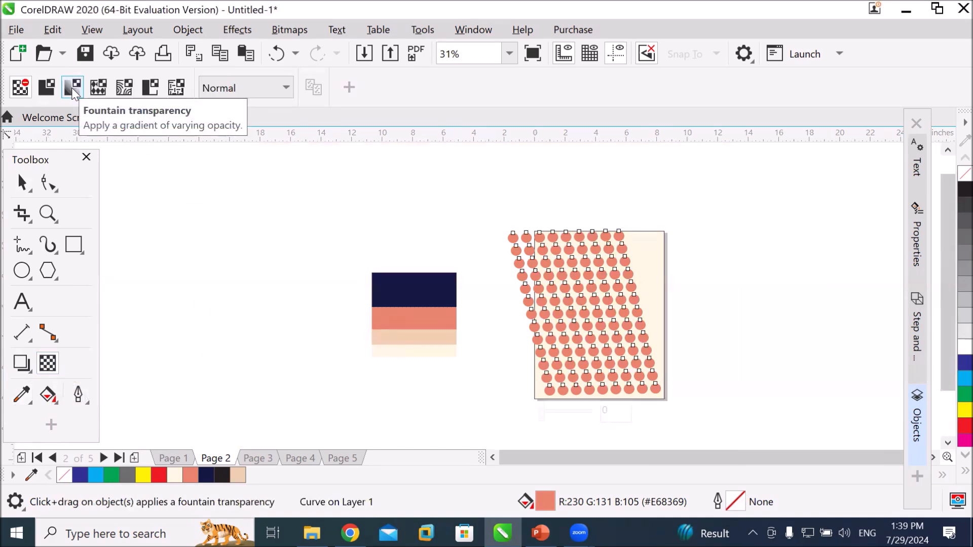
click(51, 90)
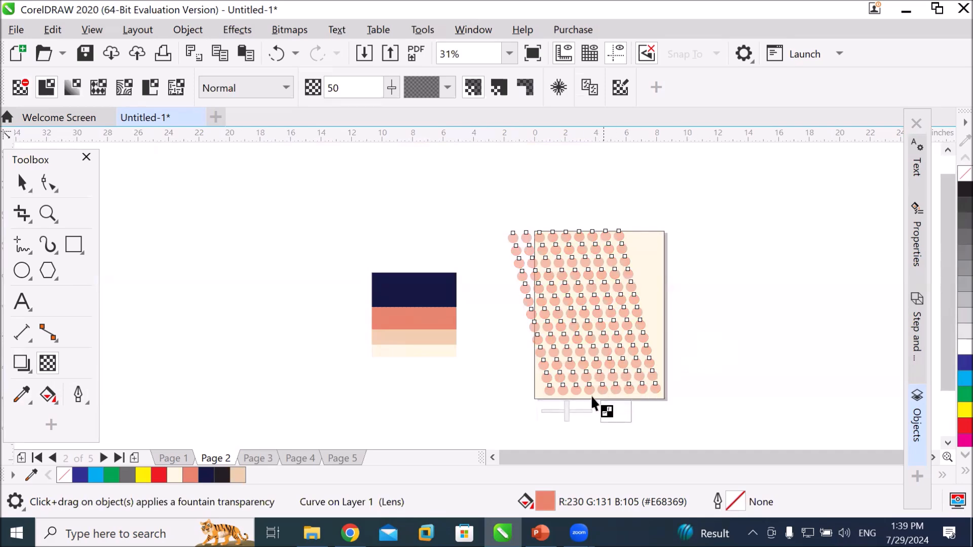
Go to page 3, which holds the pink, orange, red and dark teal palette image.
click(257, 452)
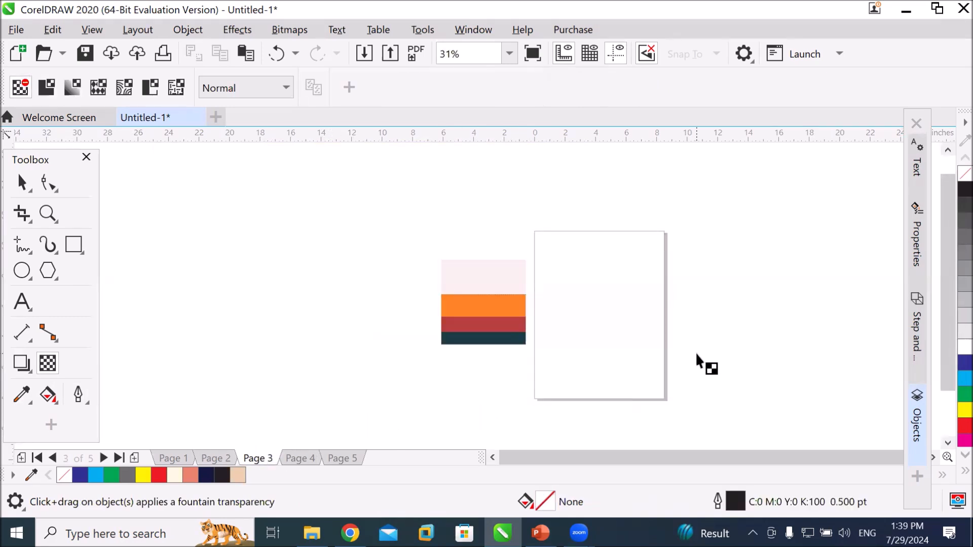
scroll(698, 356, up, 2)
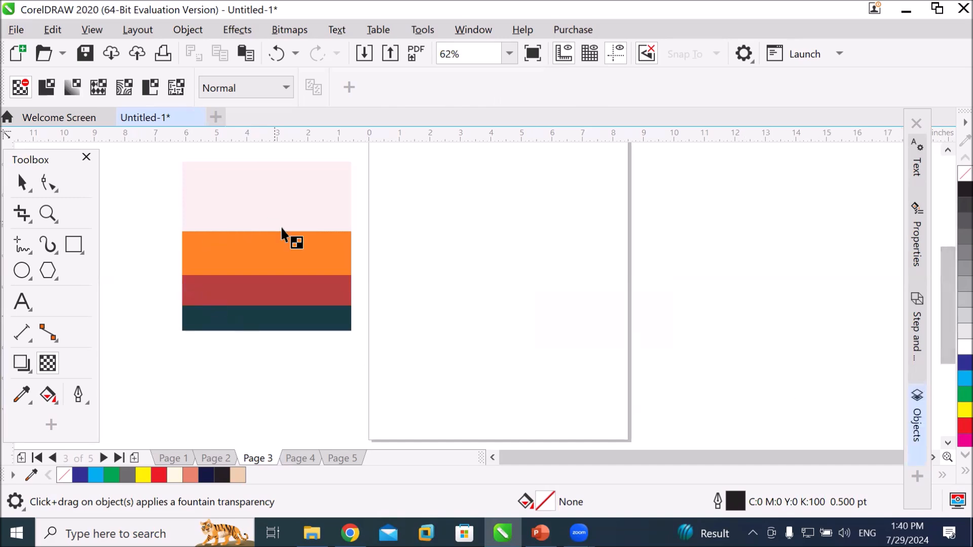
Move the palette image to the right of the page and import Landscapes- (26) about 5.12 by 3.84 inches on the page's left.
click(22, 182)
drag(306, 259, 796, 281)
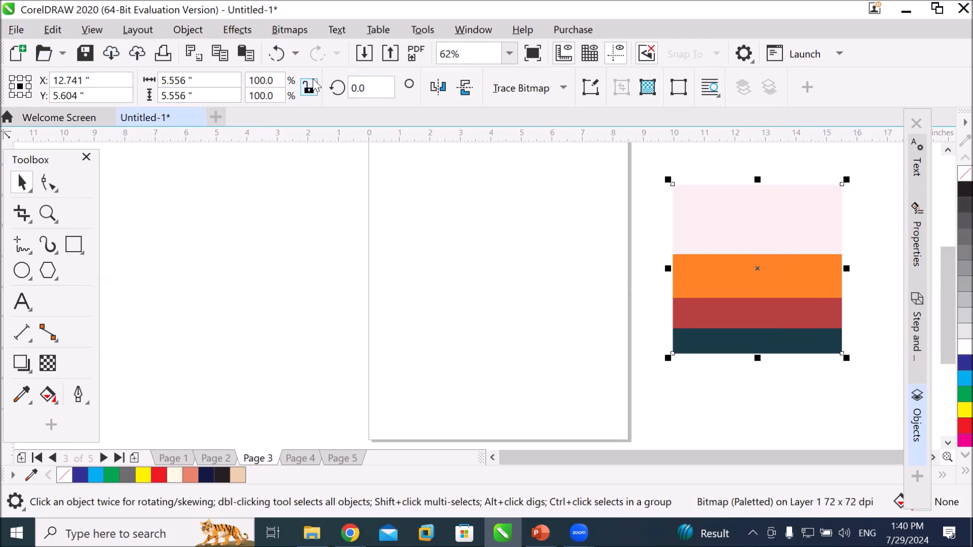
click(363, 53)
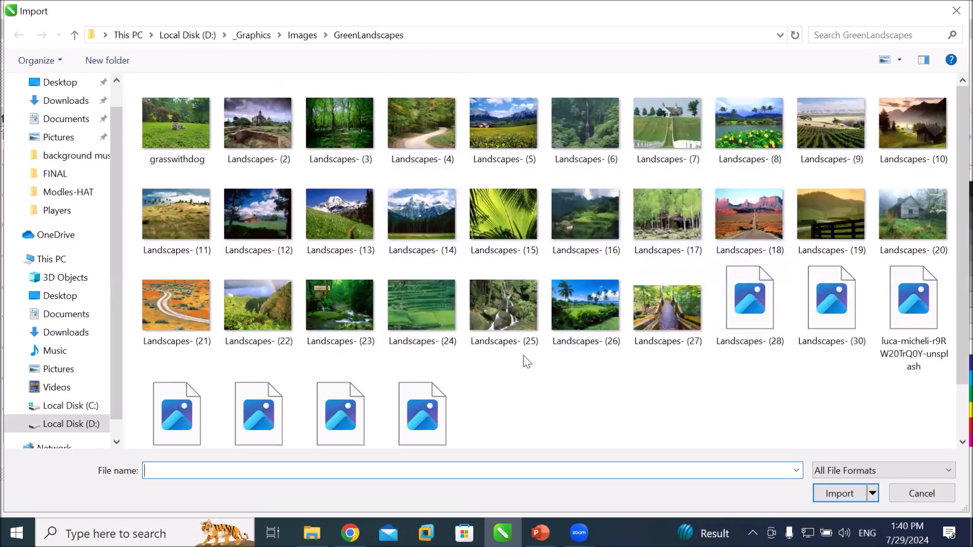
click(584, 296)
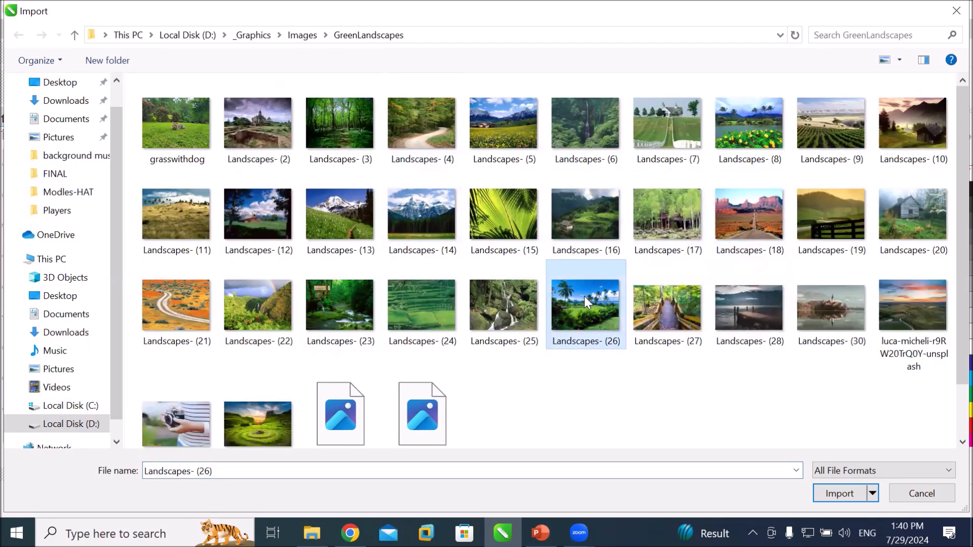
click(835, 493)
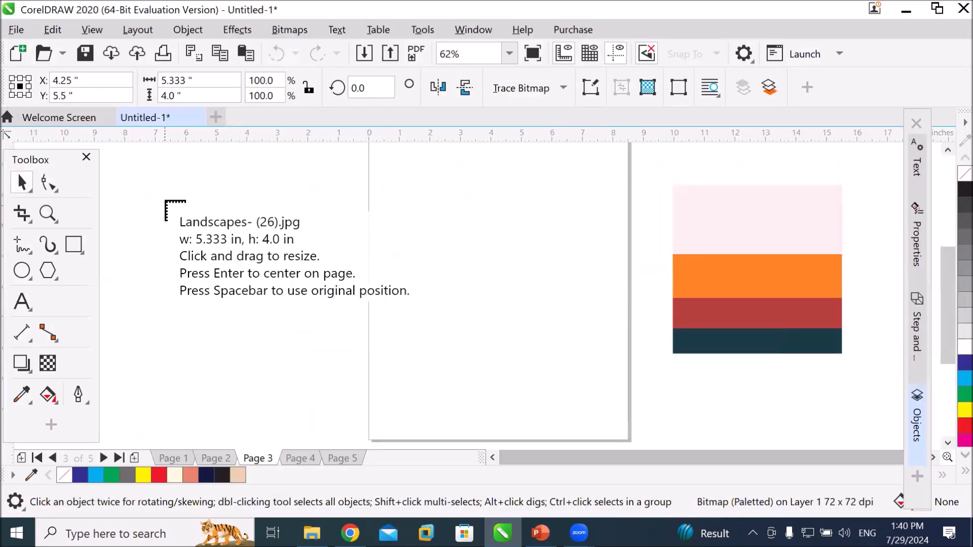
drag(166, 173, 330, 390)
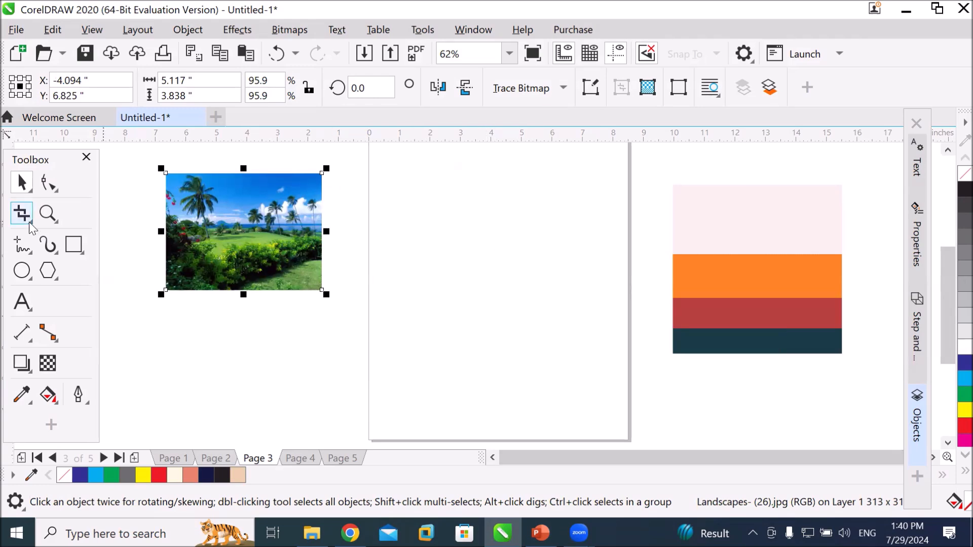
Add a page-sized rectangle and fill it with a light blue sampled from a single sky pixel in the landscape photo.
double_click(74, 245)
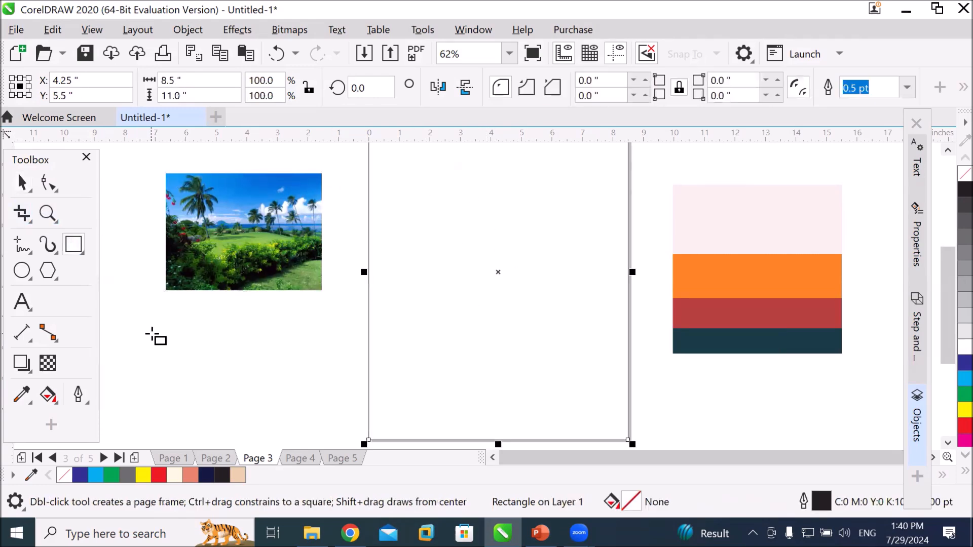
click(29, 404)
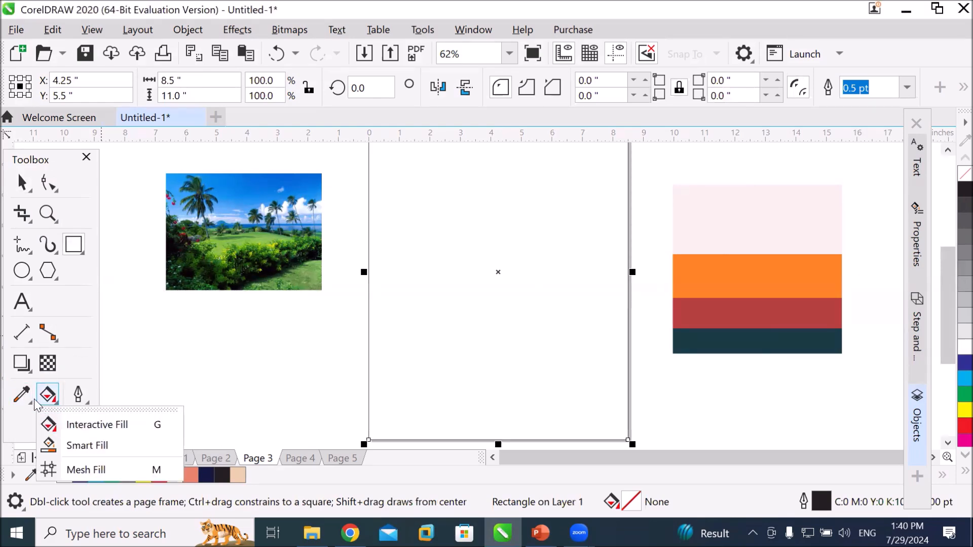
click(46, 425)
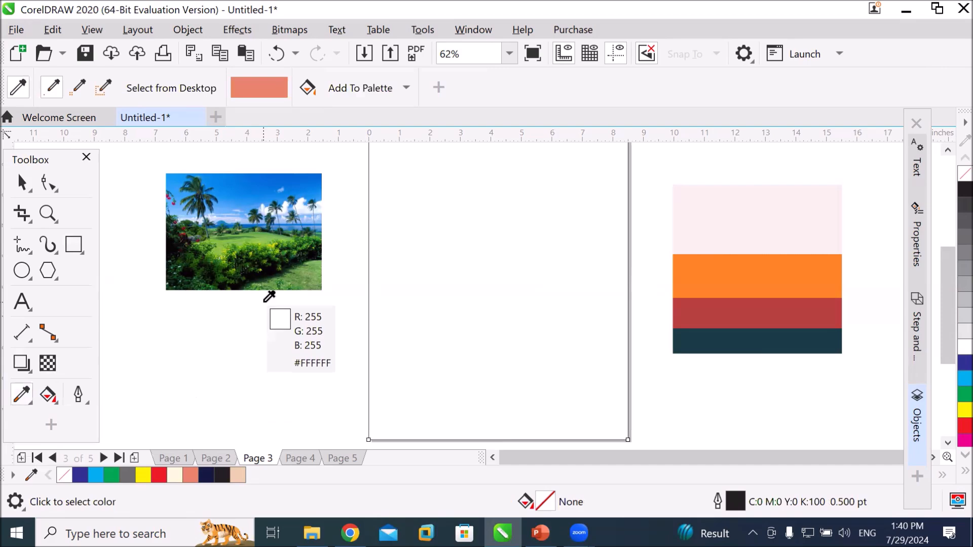
scroll(226, 168, up, 2)
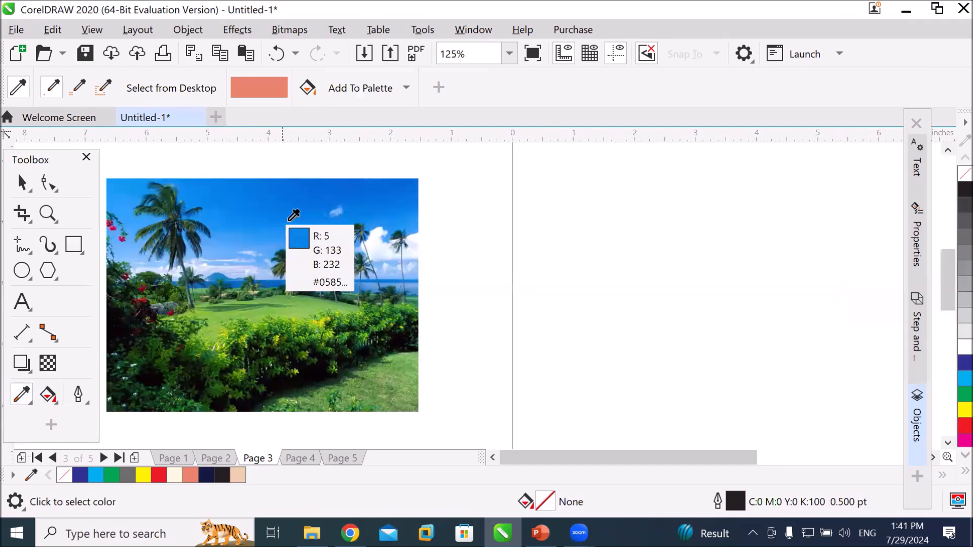
scroll(340, 262, up, 4)
scroll(340, 262, up, 4)
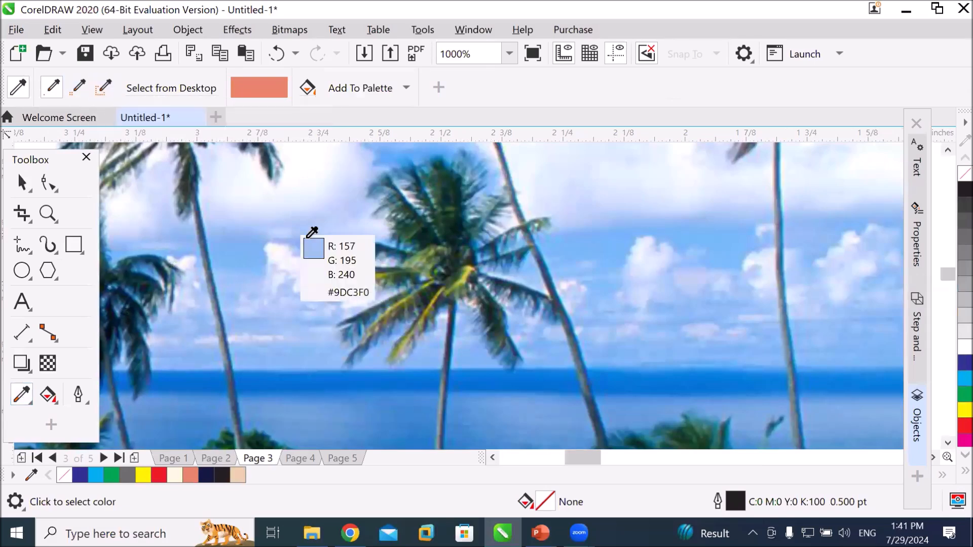
scroll(618, 233, up, 2)
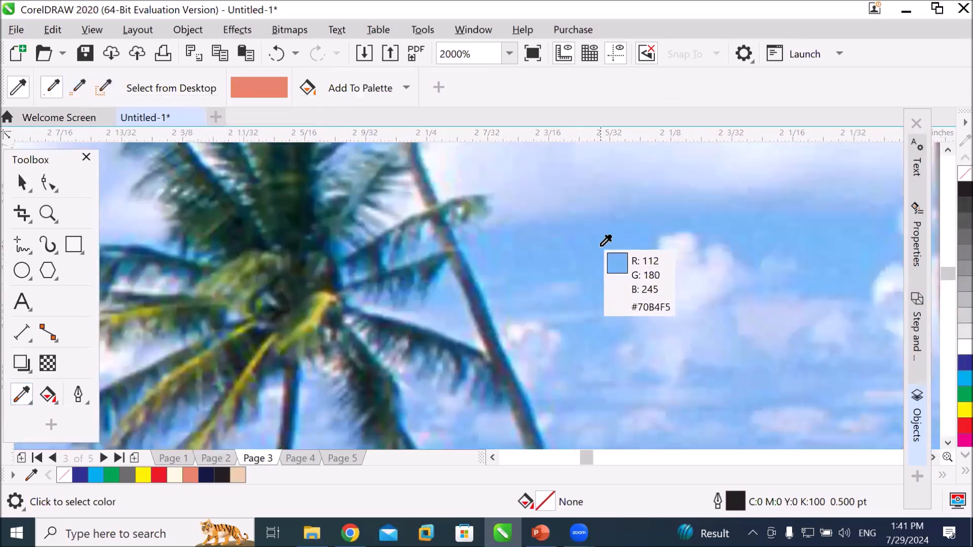
scroll(602, 248, up, 2)
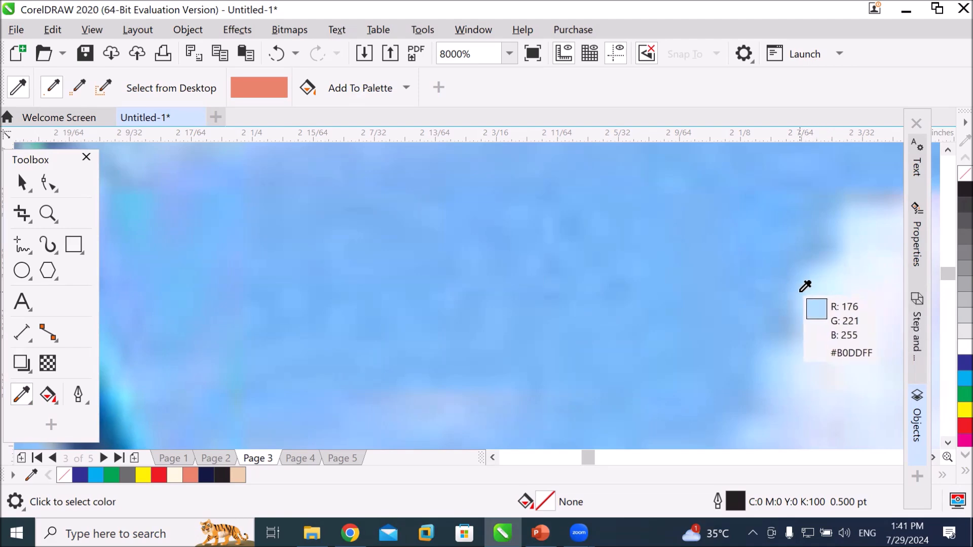
click(823, 251)
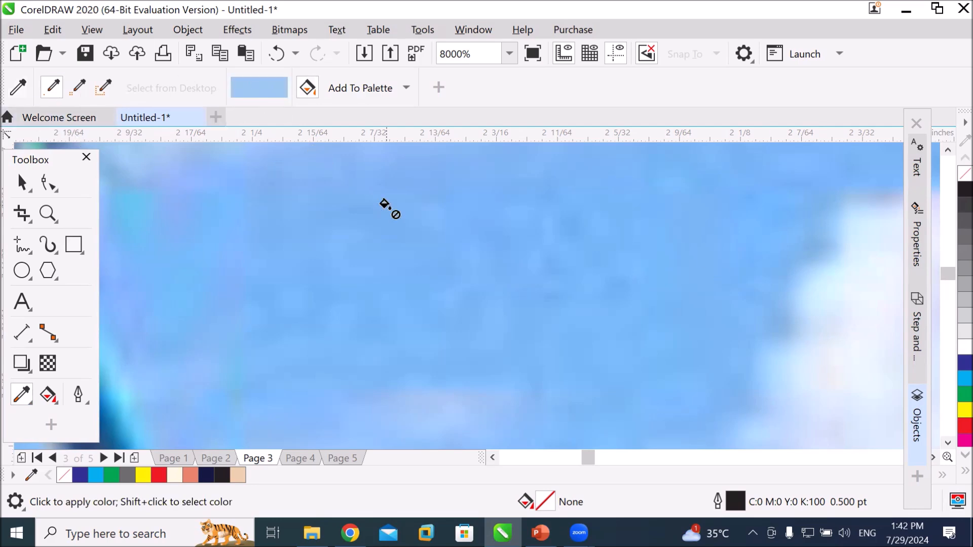
scroll(386, 206, down, 5)
scroll(395, 213, down, 3)
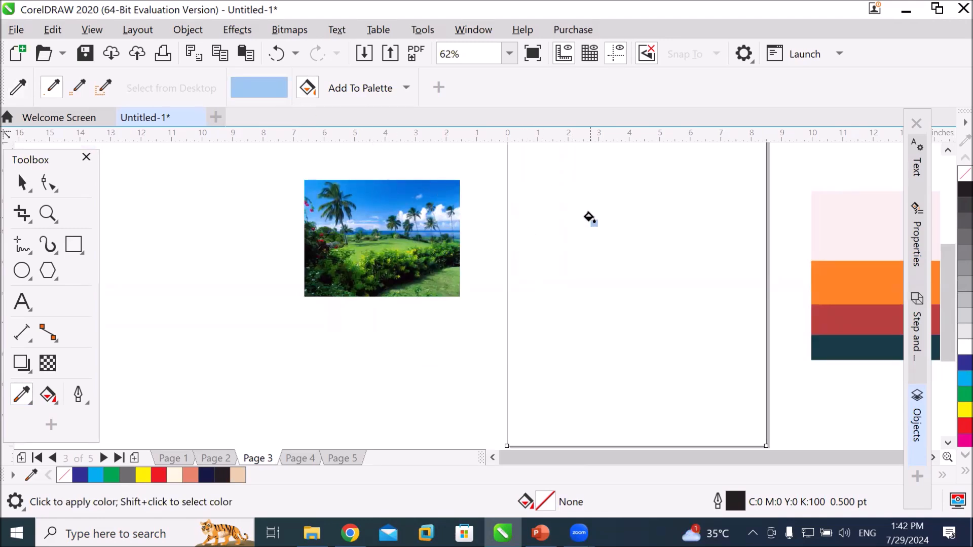
click(589, 218)
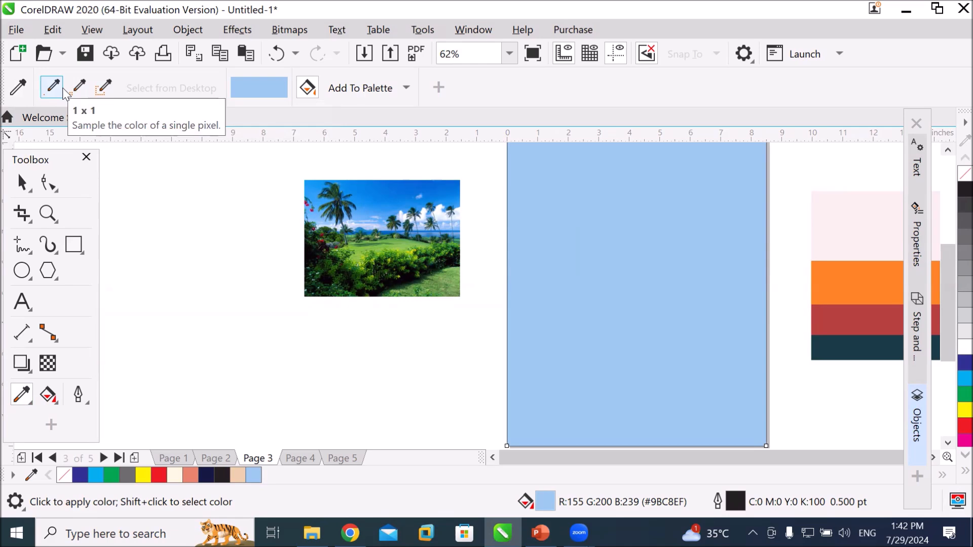
Fill the page-sized rectangle with a light green averaged from a 5 x 5 pixel area of the photo's lawn.
click(105, 89)
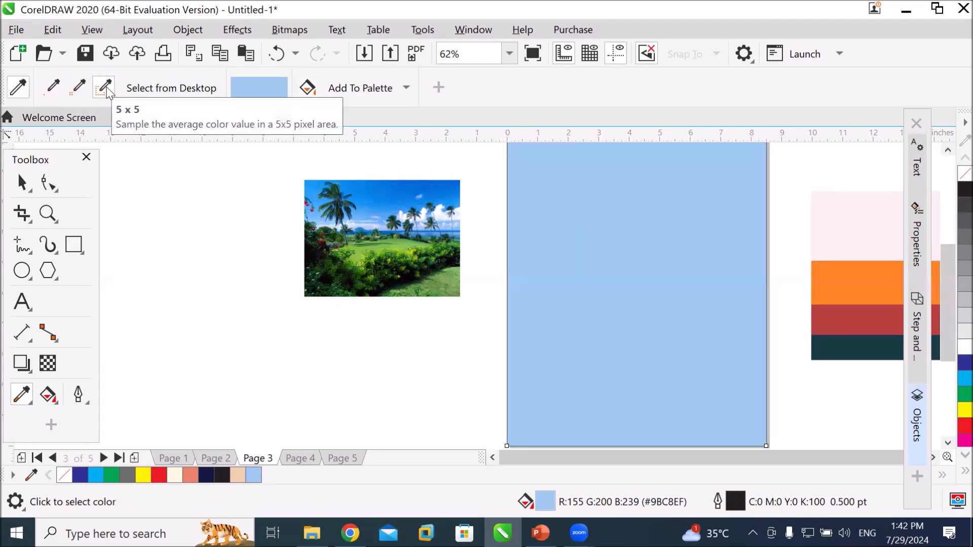
scroll(413, 236, up, 2)
scroll(415, 233, up, 5)
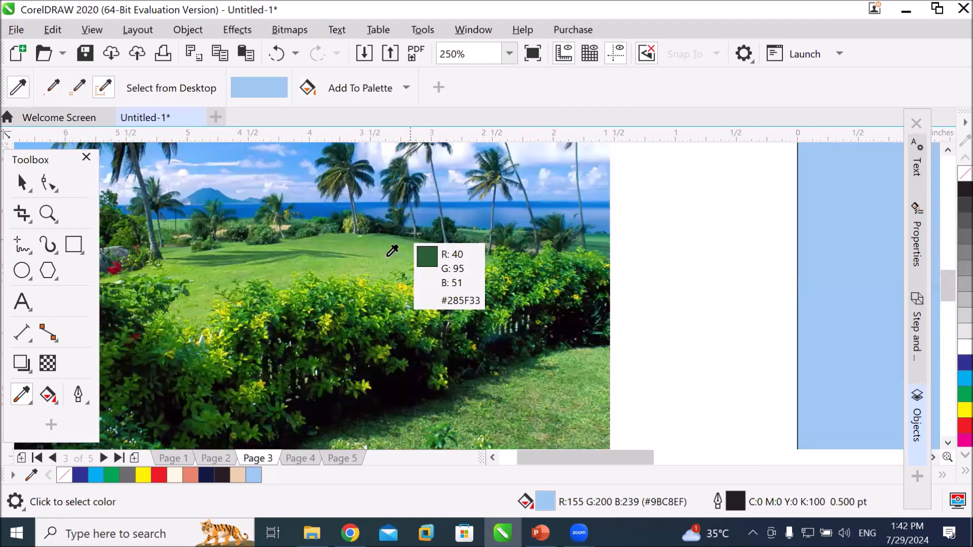
scroll(341, 287, up, 2)
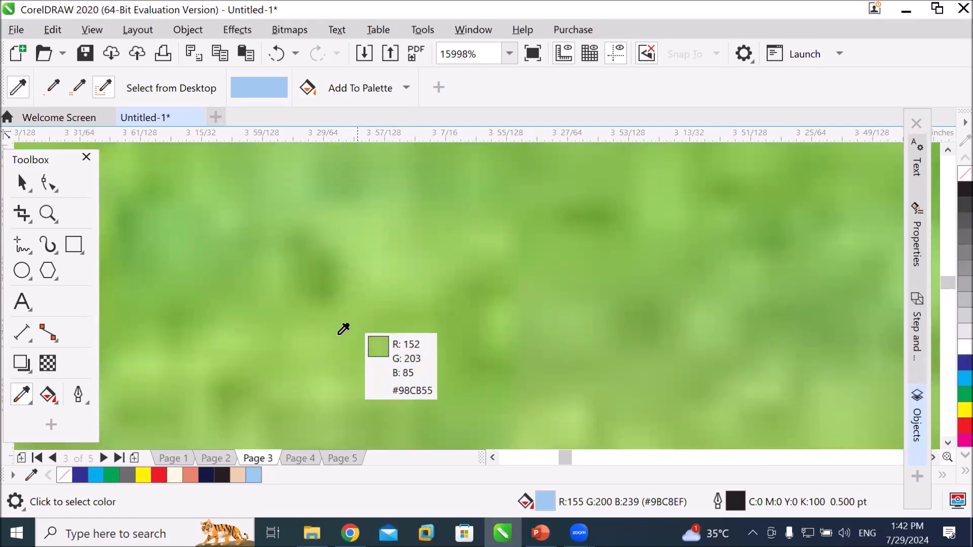
click(349, 250)
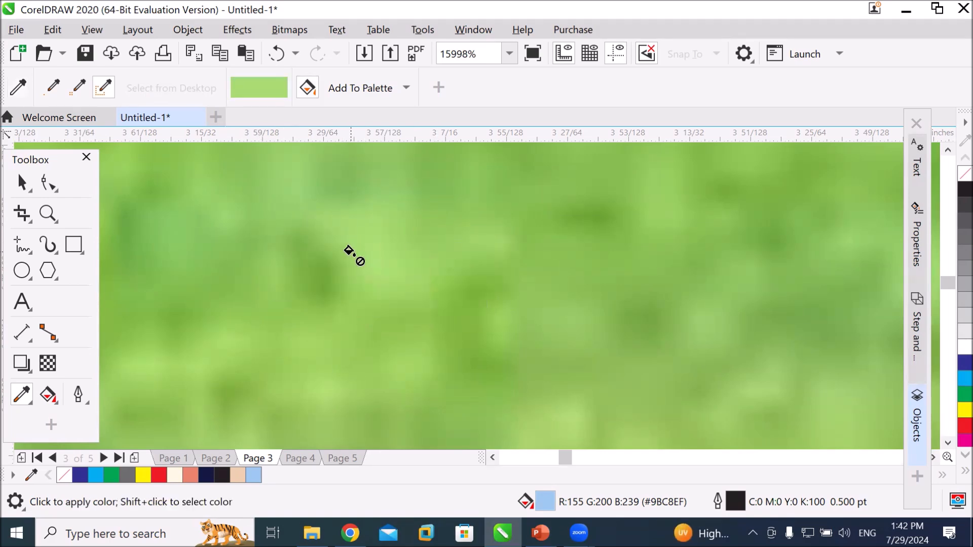
scroll(413, 231, down, 3)
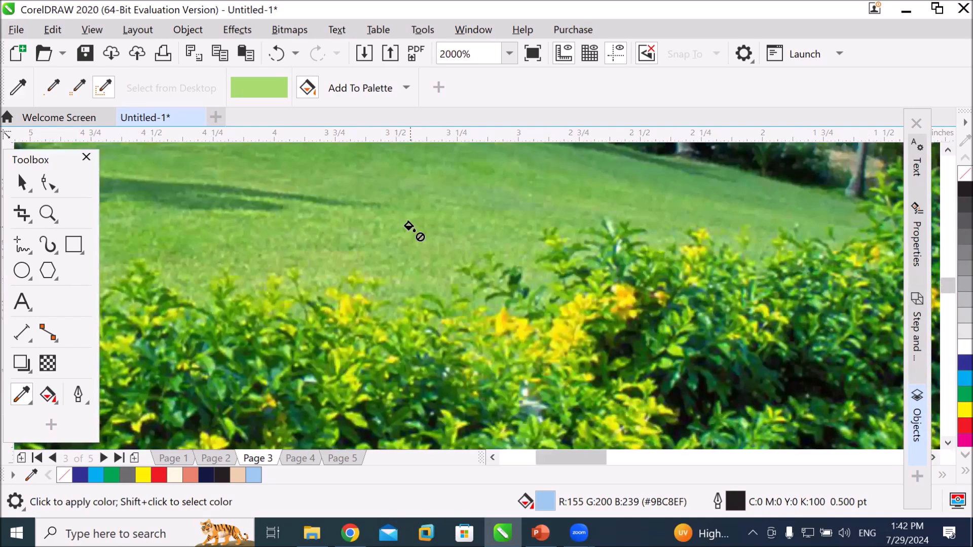
scroll(411, 229, down, 5)
click(627, 236)
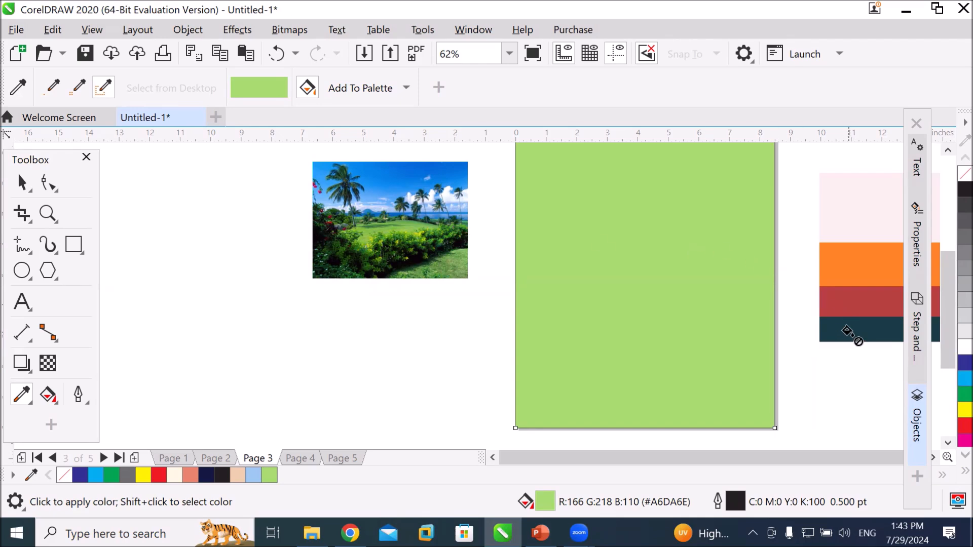
Sample the dark teal band of the palette image with 5 x 5 averaging and fill the page-sized rectangle with it.
click(934, 458)
click(933, 457)
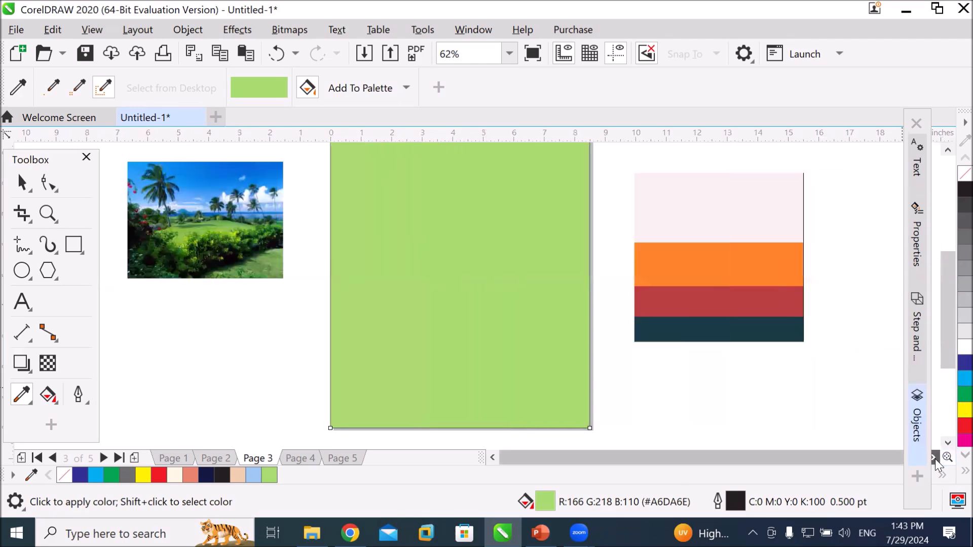
click(104, 87)
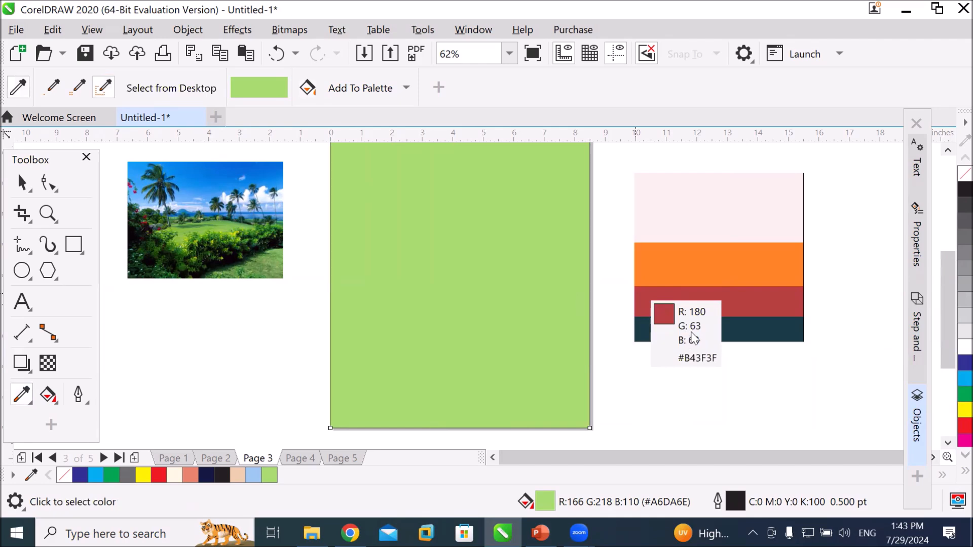
click(743, 327)
click(468, 270)
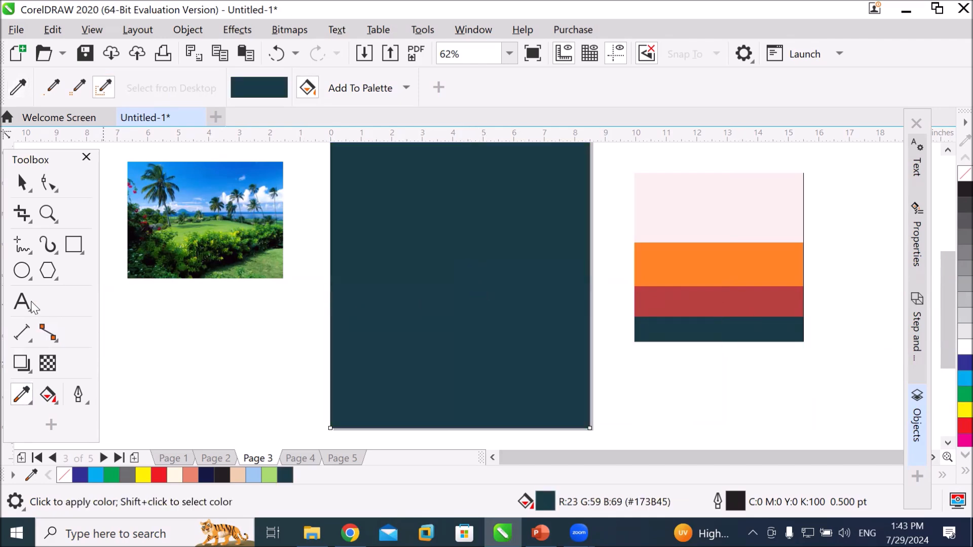
Draw a circle about 0.883 inches in diameter in the page's lower-left corner and fill it yellow.
click(22, 271)
scroll(376, 308, down, 1)
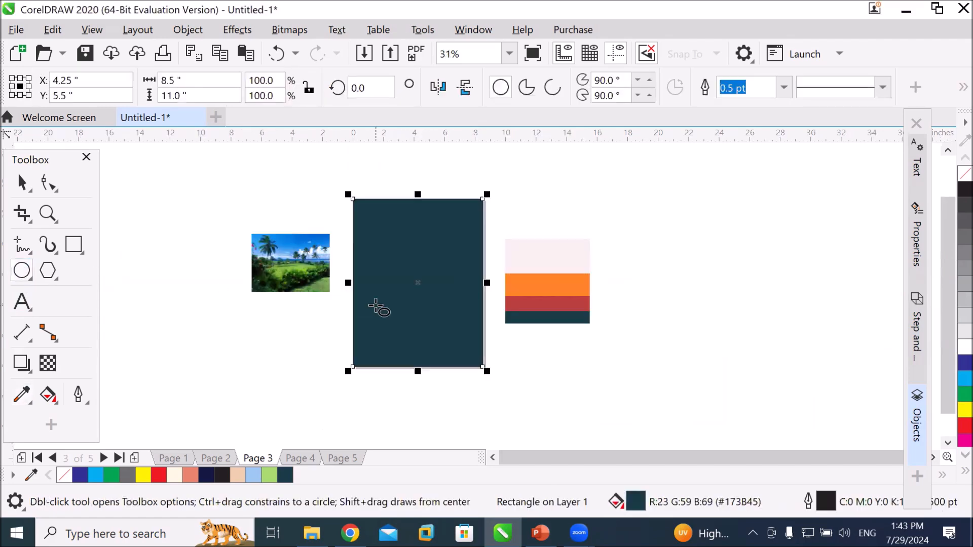
scroll(378, 347, up, 1)
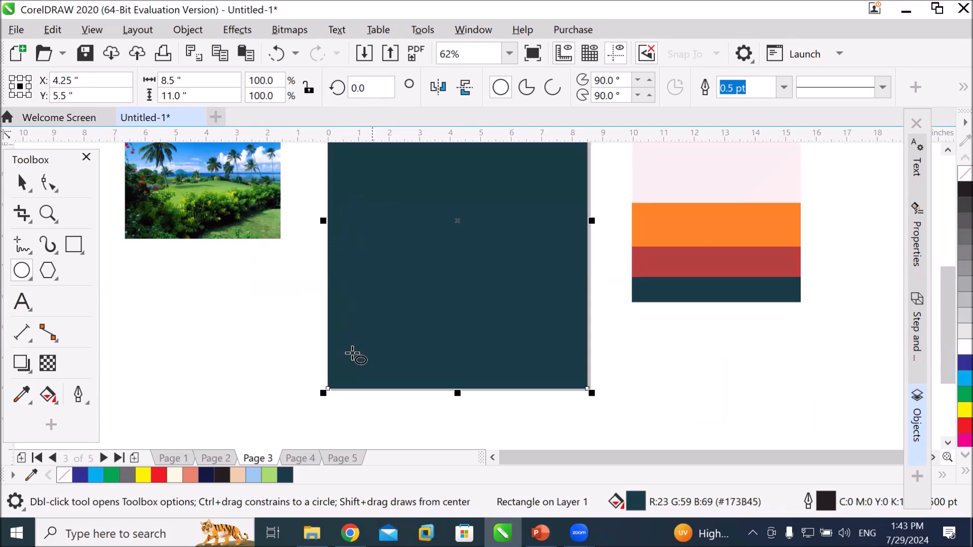
drag(343, 360, 374, 390)
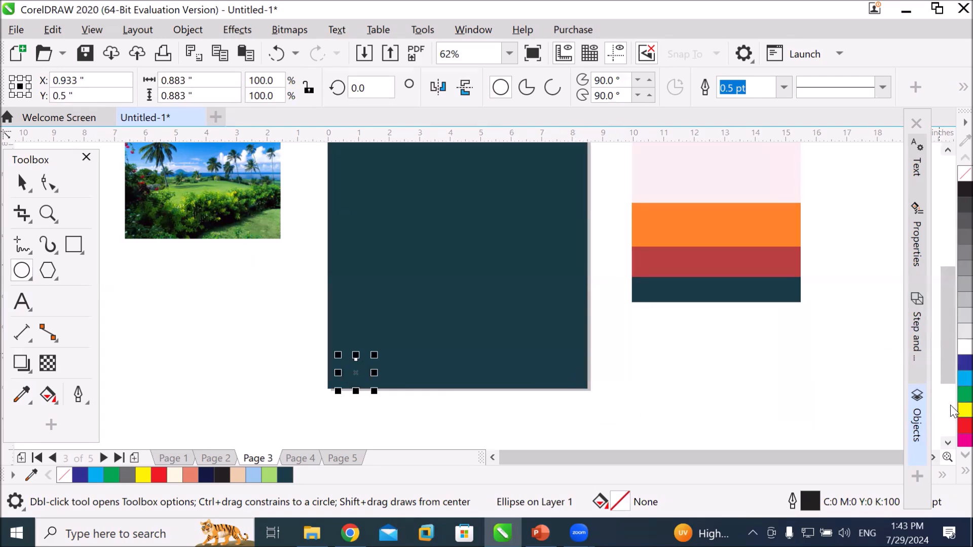
click(964, 409)
Duplicate the yellow circle just above itself and repeat the copy until eleven circles form a column up the page's left side.
click(22, 182)
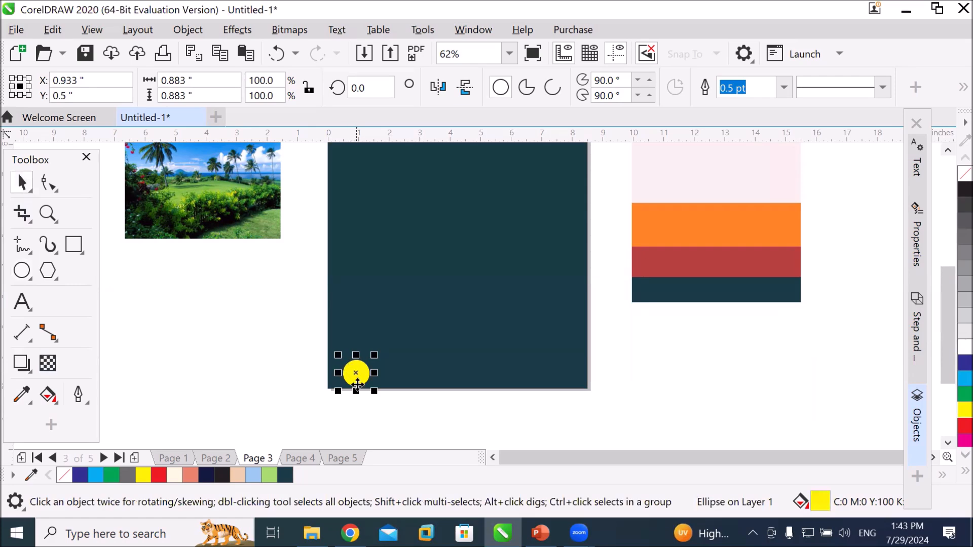
drag(357, 384, 360, 354)
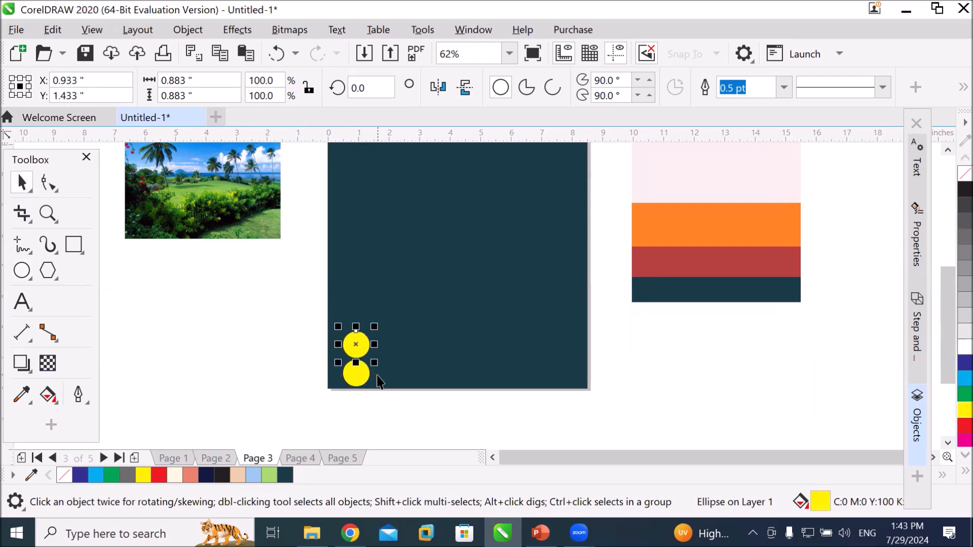
key(ctrl+r)
key(ctrl+r)
key(ctrl+r)
key(ctrl+r)
key(ctrl+r)
key(ctrl+r)
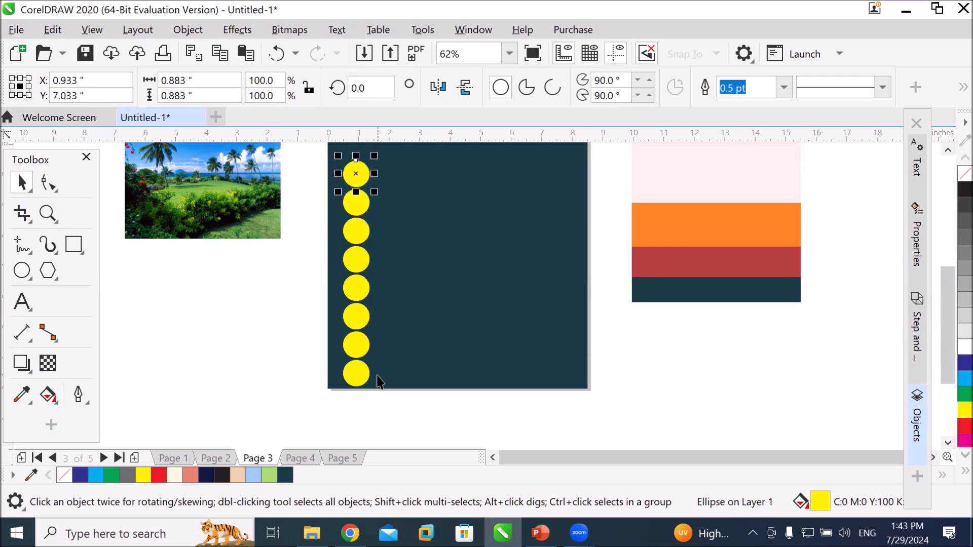
scroll(379, 382, down, 1)
key(ctrl+r)
key(ctrl+r)
key(ctrl+r)
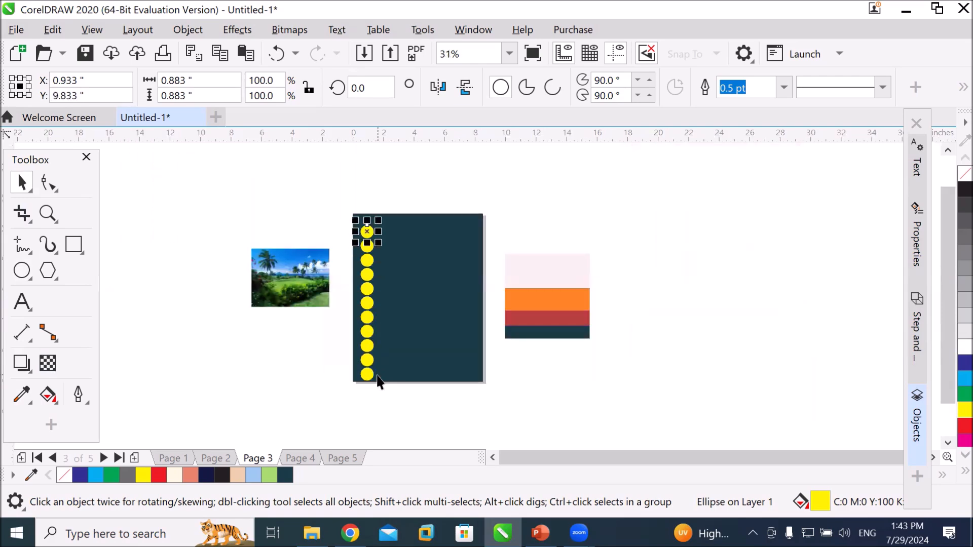
Draw a yellow-filled triangle about 0.895 by 0.9 inches and move it into the page's lower-right corner, level with the bottom circles.
click(48, 270)
drag(465, 358, 482, 380)
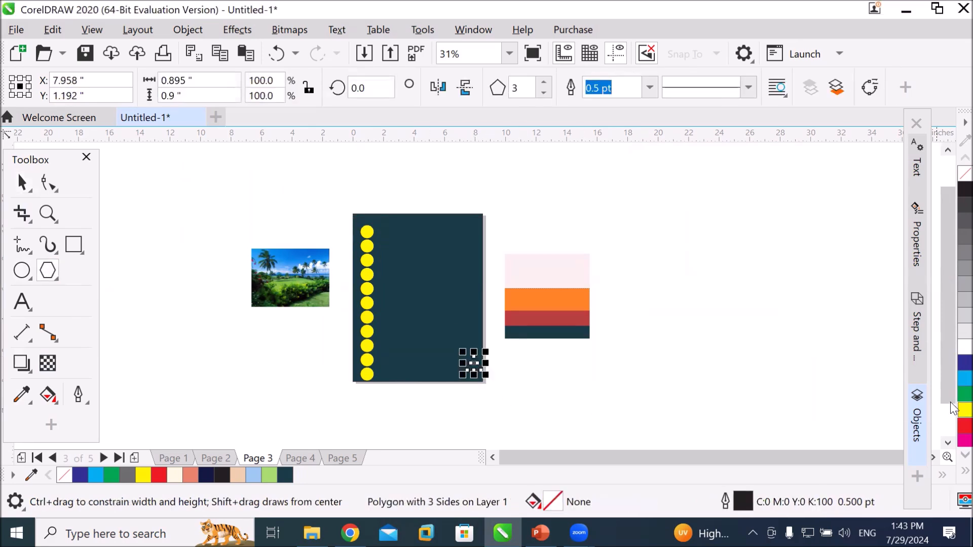
click(964, 410)
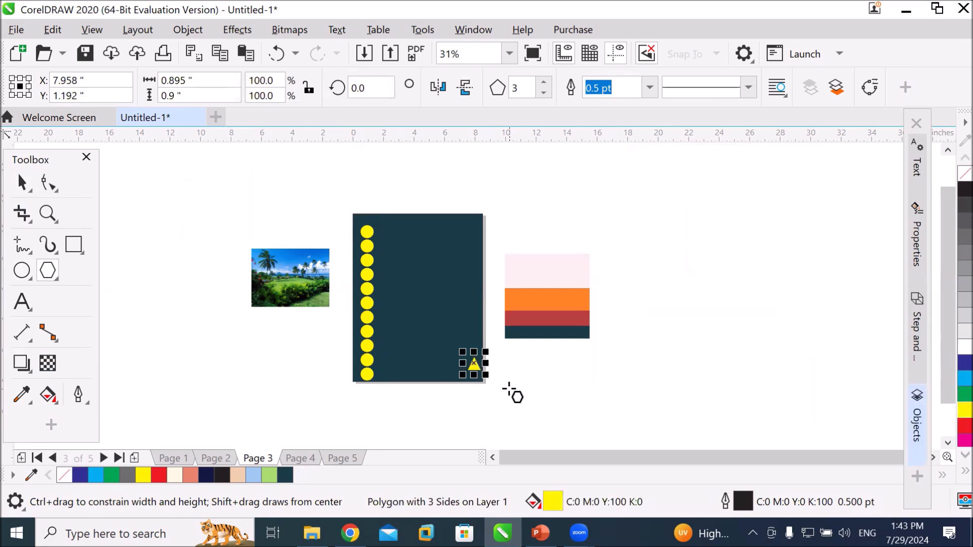
scroll(513, 388, up, 1)
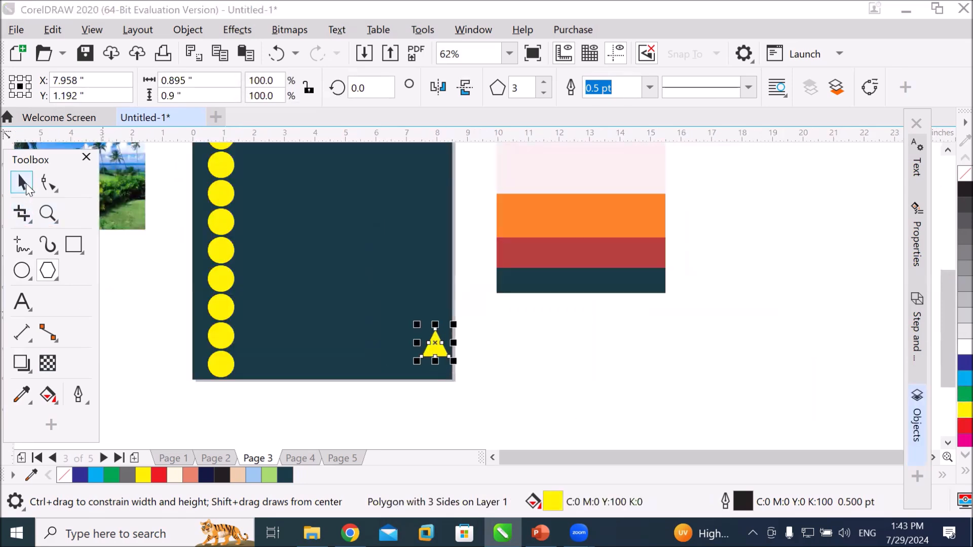
click(21, 183)
drag(432, 349, 431, 368)
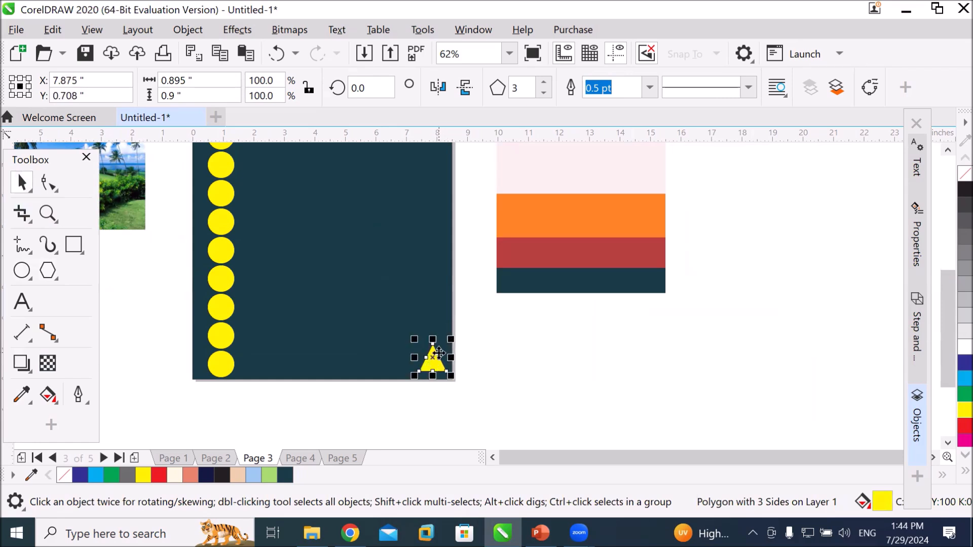
Duplicate the yellow triangle just above itself and repeat the copy until ten triangles form a column up the page's right side.
scroll(441, 330, up, 2)
scroll(441, 331, down, 2)
scroll(948, 149, up, 3)
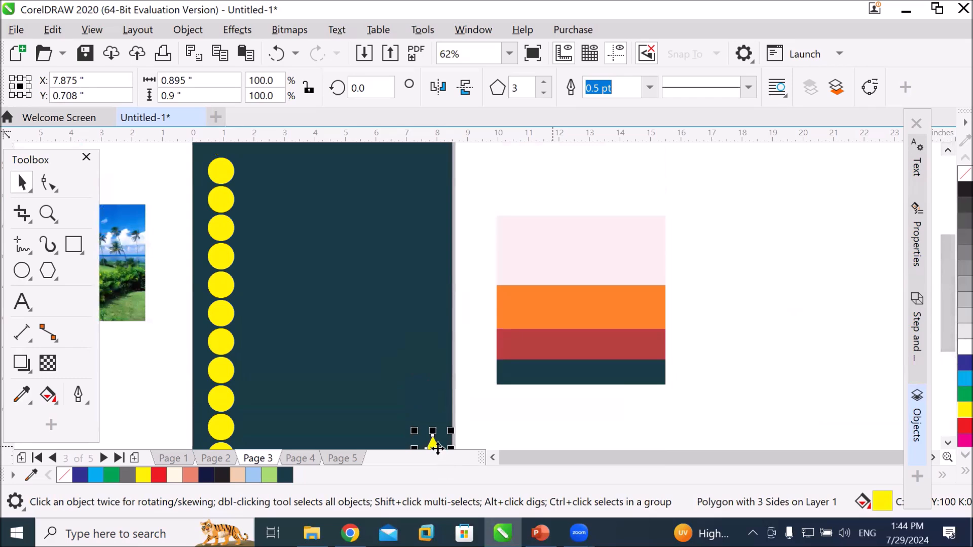
drag(432, 444, 435, 413)
key(ctrl+r)
key(ctrl+r)
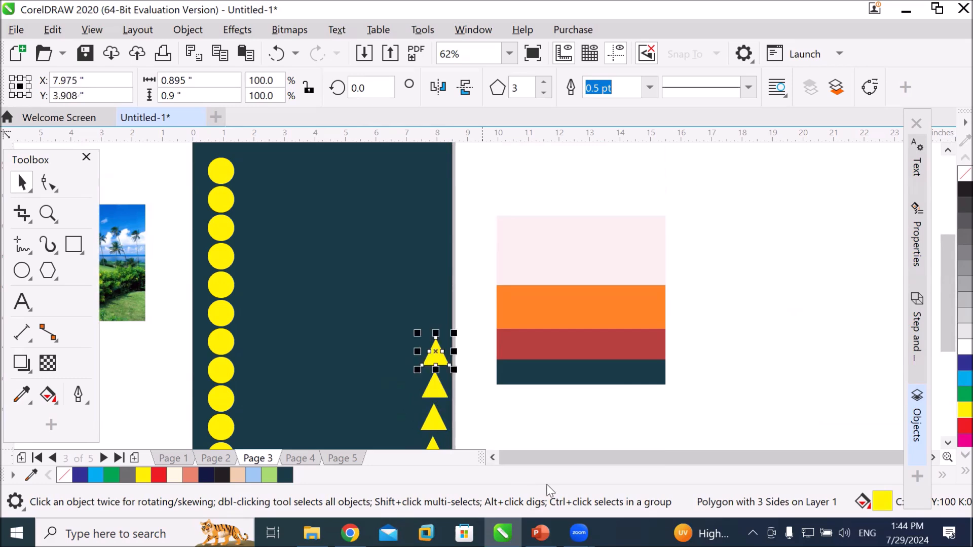
key(ctrl+r)
key(ctrl+r)
key(ctrl+r)
key(ctrl+r)
key(ctrl+r)
key(ctrl+r)
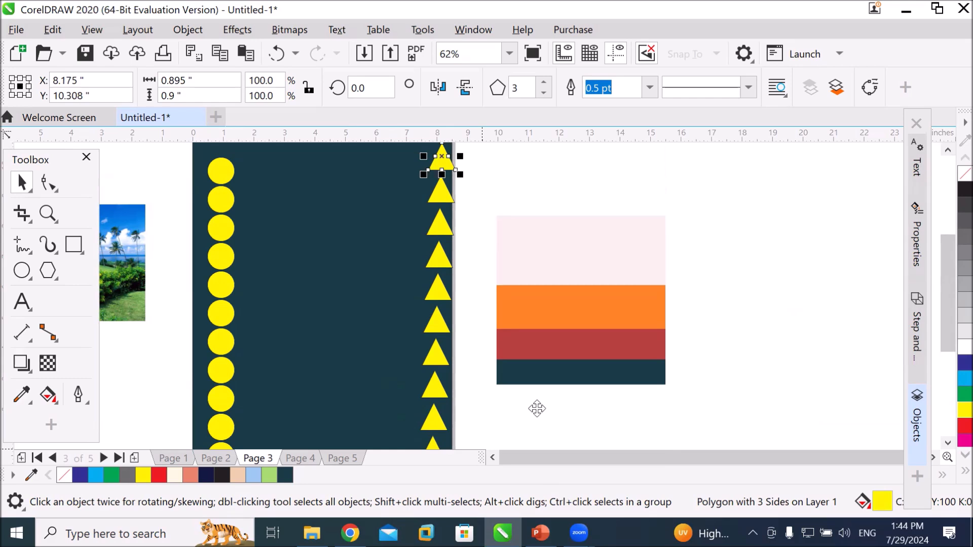
scroll(537, 408, down, 2)
click(947, 442)
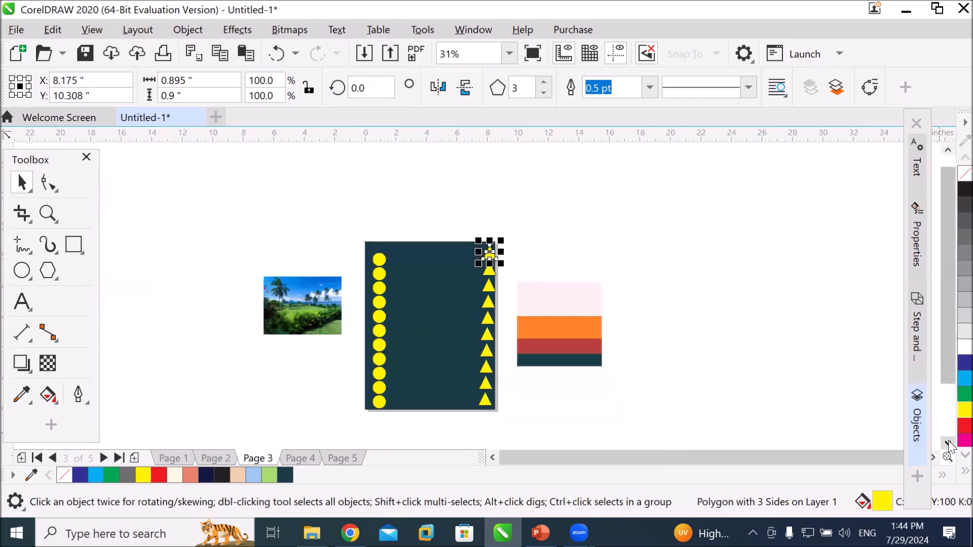
click(615, 396)
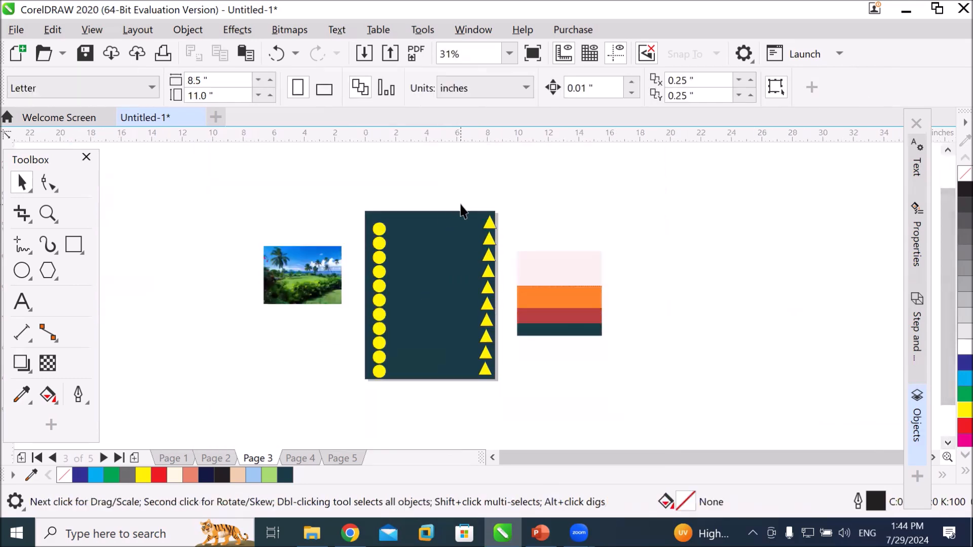
Make a reduced copy of the triangle column, about 0.3 by 2.637 inches, beside the large triangles, and duplicate it beside the circle column.
drag(497, 370, 475, 370)
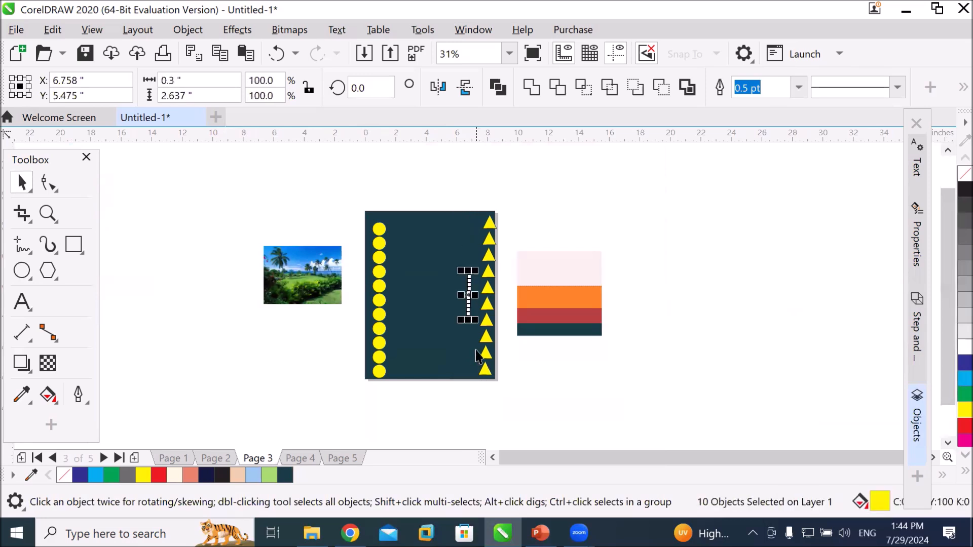
scroll(466, 296, up, 2)
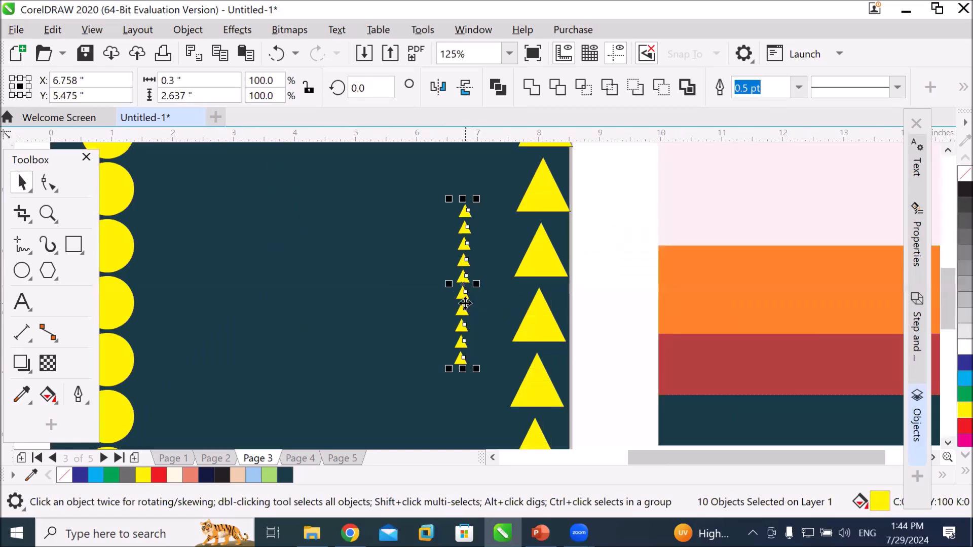
scroll(469, 300, down, 2)
drag(464, 300, 394, 305)
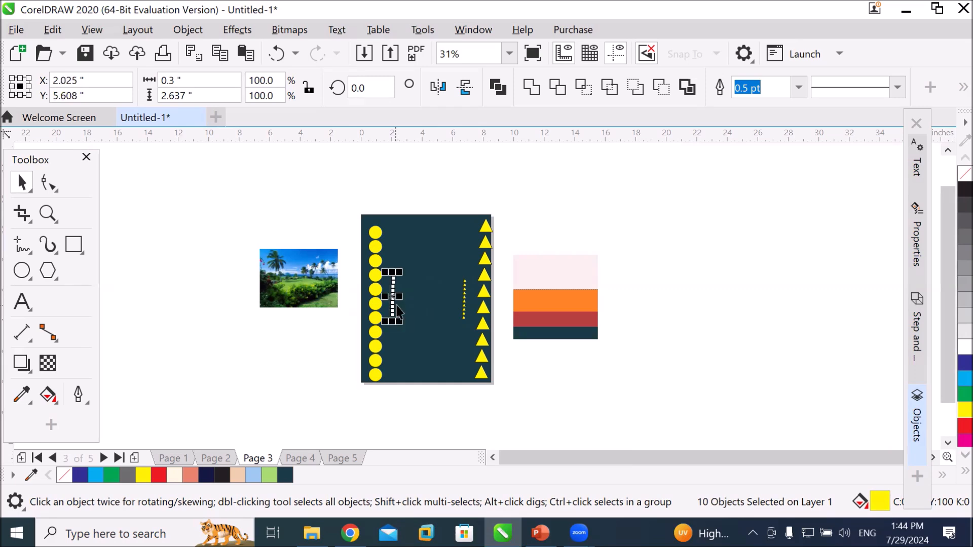
click(546, 393)
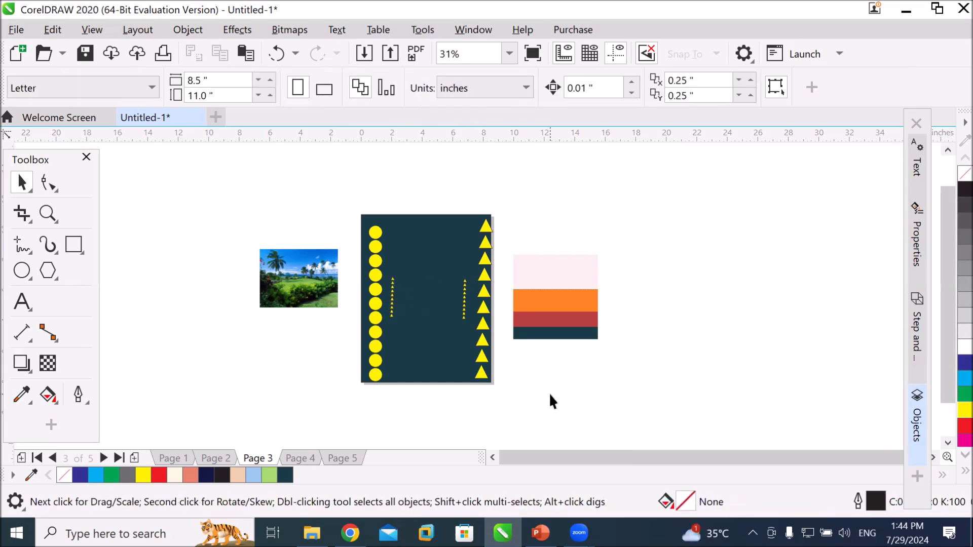
Lock the dark teal page-sized background rectangle.
scroll(444, 309, up, 1)
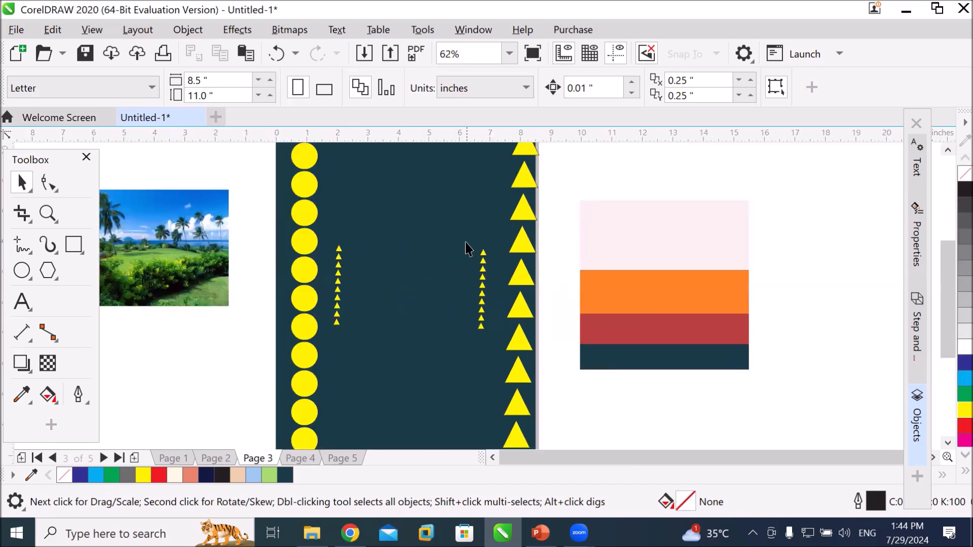
click(387, 231)
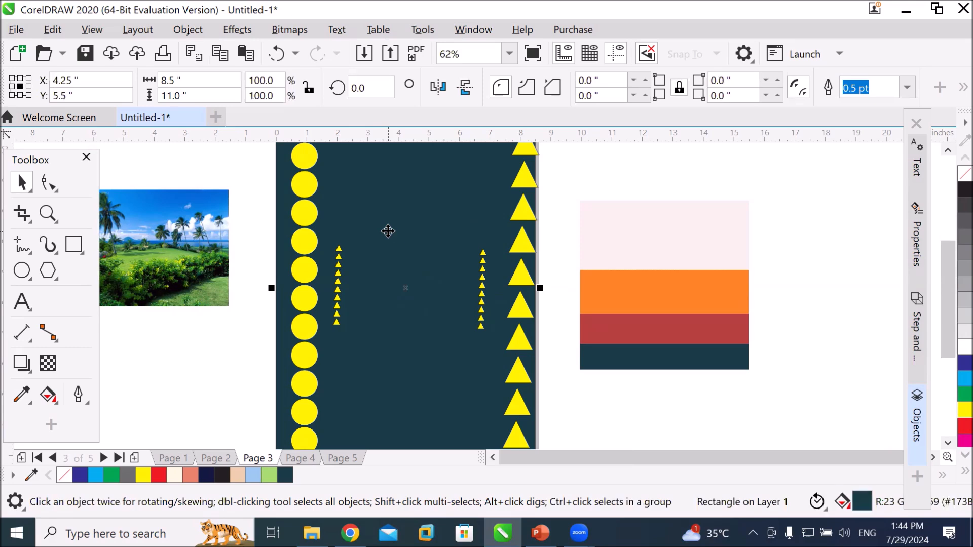
right_click(389, 229)
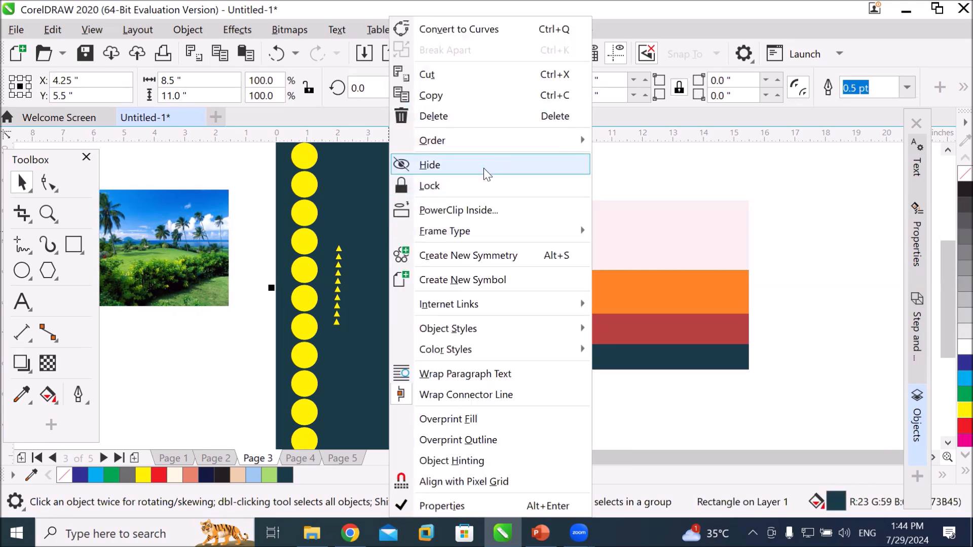
click(476, 187)
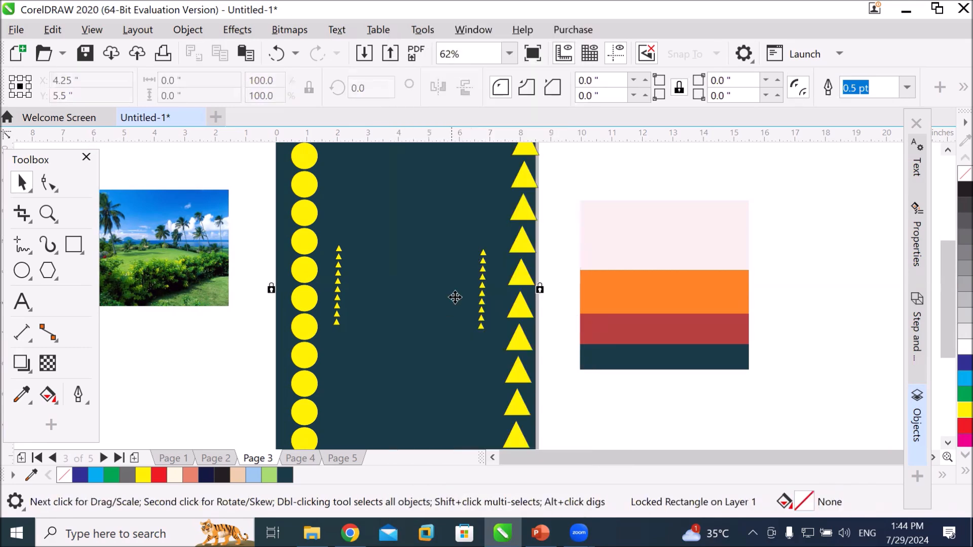
click(665, 172)
Add a vertically mirrored copy of the small triangle column on the inner side of each of the two small columns.
drag(472, 242, 488, 339)
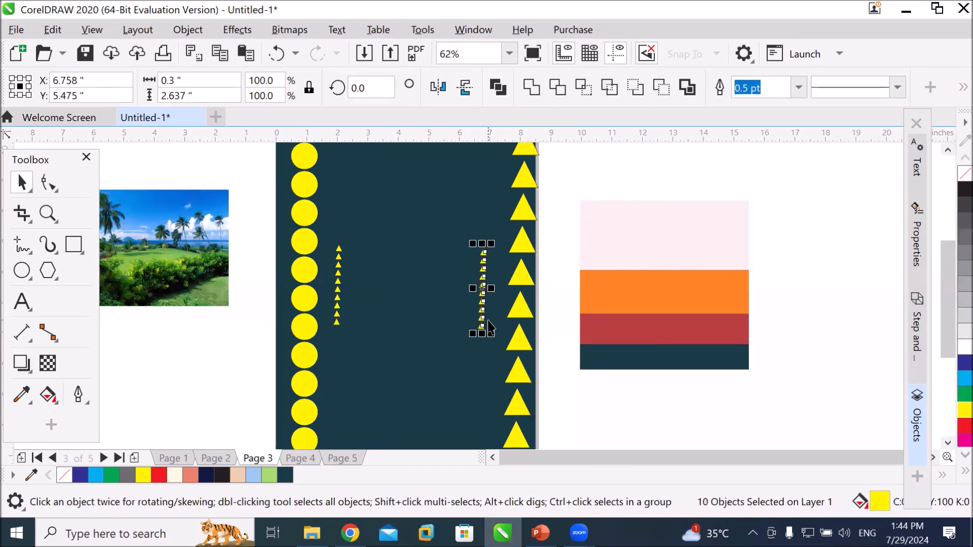
drag(487, 318, 351, 314)
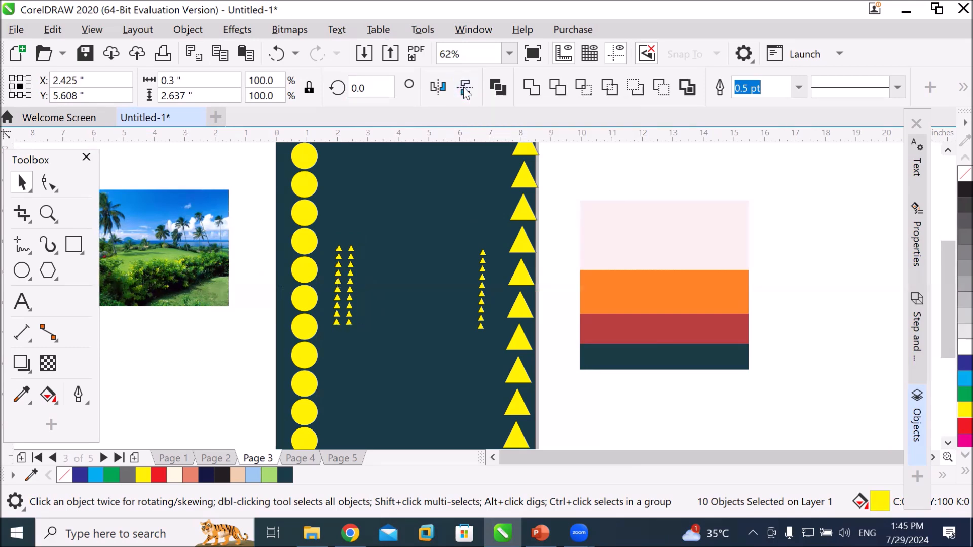
scroll(337, 233, up, 4)
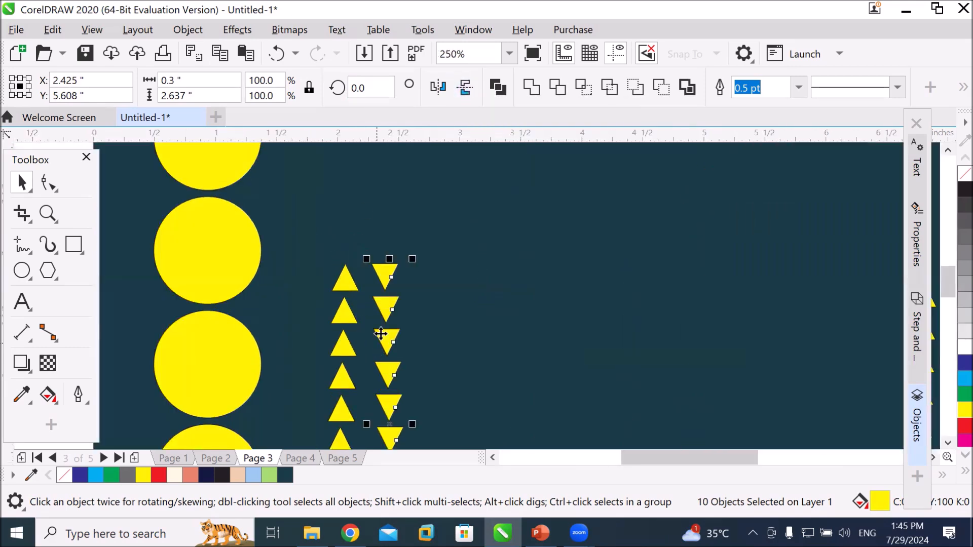
scroll(375, 345, down, 4)
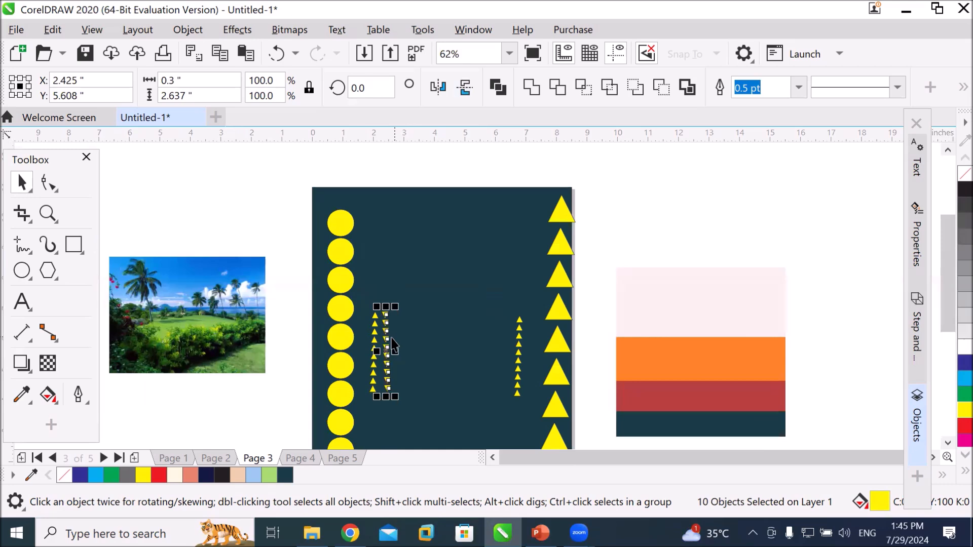
drag(389, 338, 510, 344)
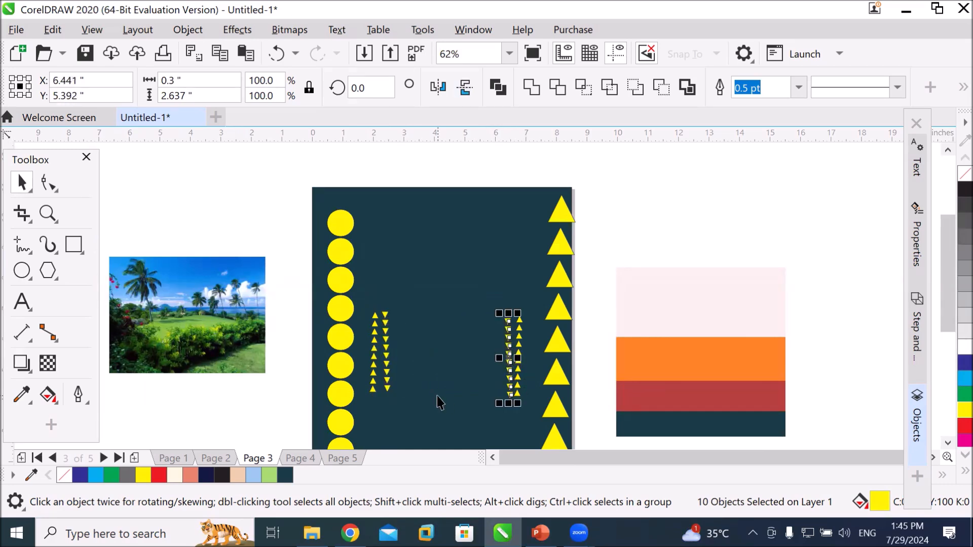
Add the artistic text "Poster Headin" near the top of the page between the shape columns and enlarge it to about 46.8 pt.
click(23, 300)
click(392, 218)
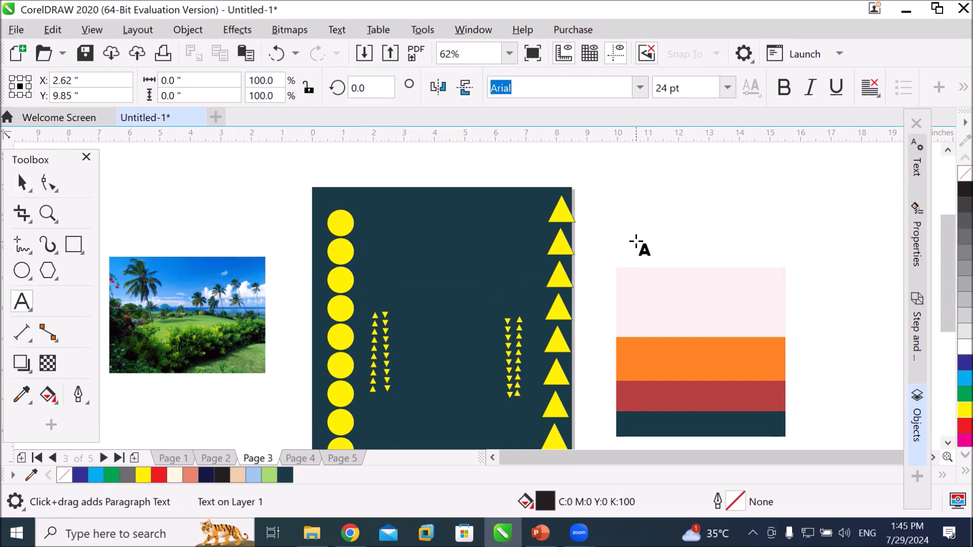
text(Parter Headin)
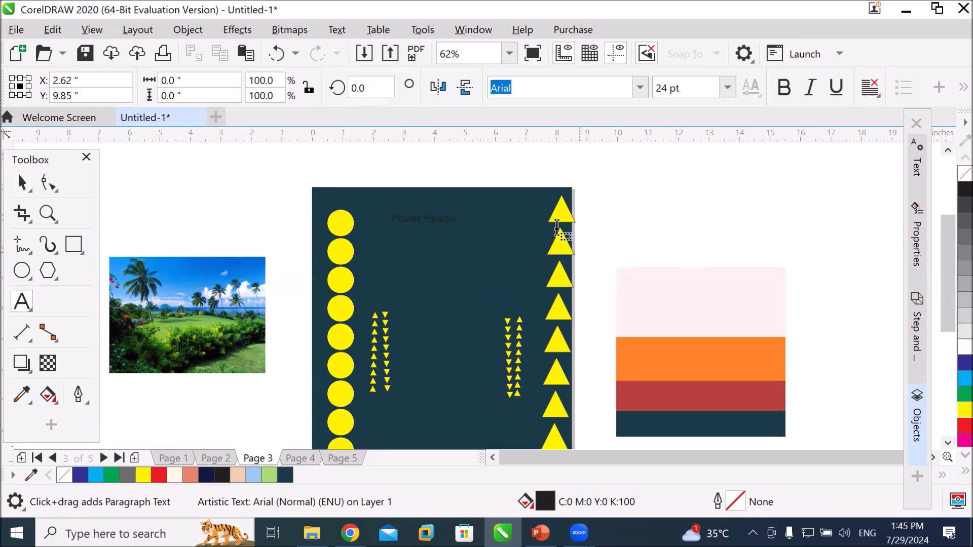
key(Escape)
drag(461, 231, 521, 238)
Set both the fill and the outline of the heading text to yellow.
click(951, 413)
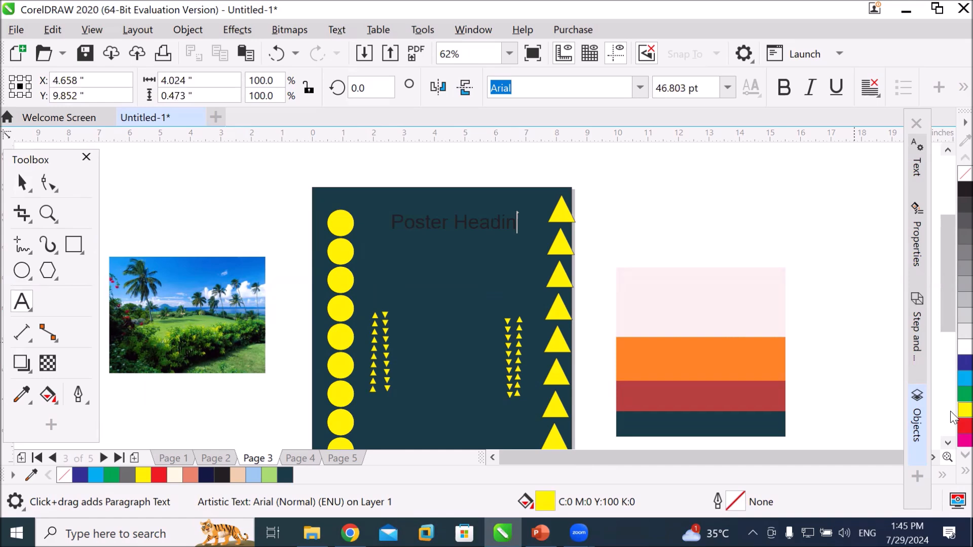
right_click(952, 413)
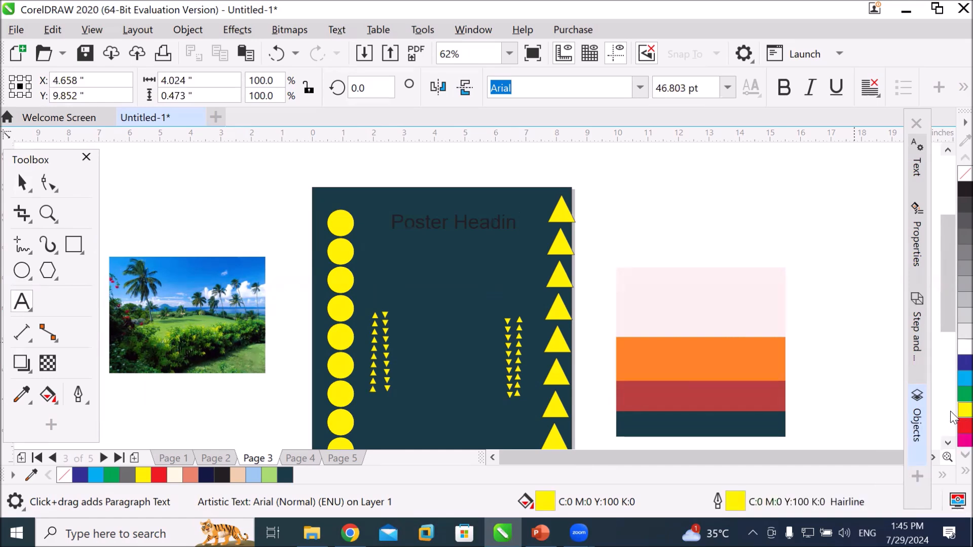
triple_click(468, 228)
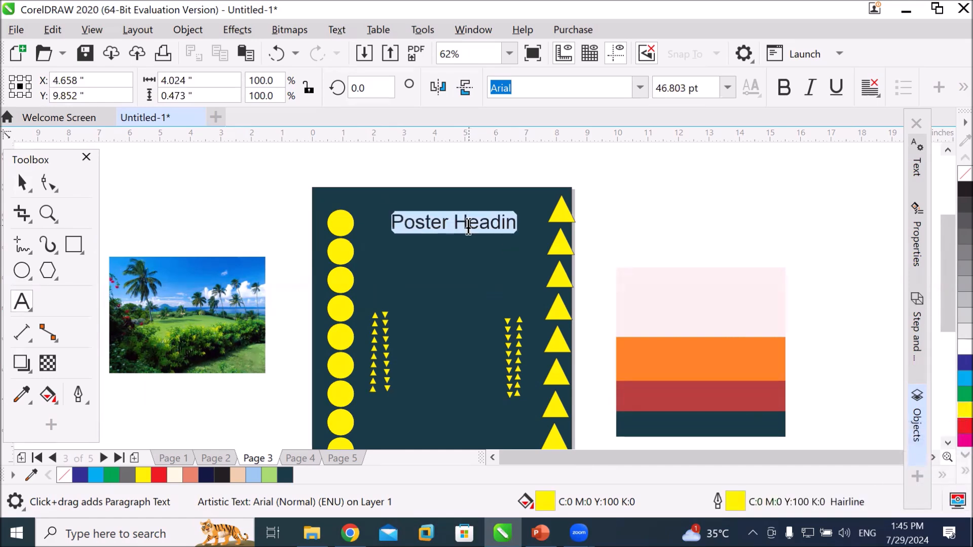
click(951, 413)
right_click(951, 413)
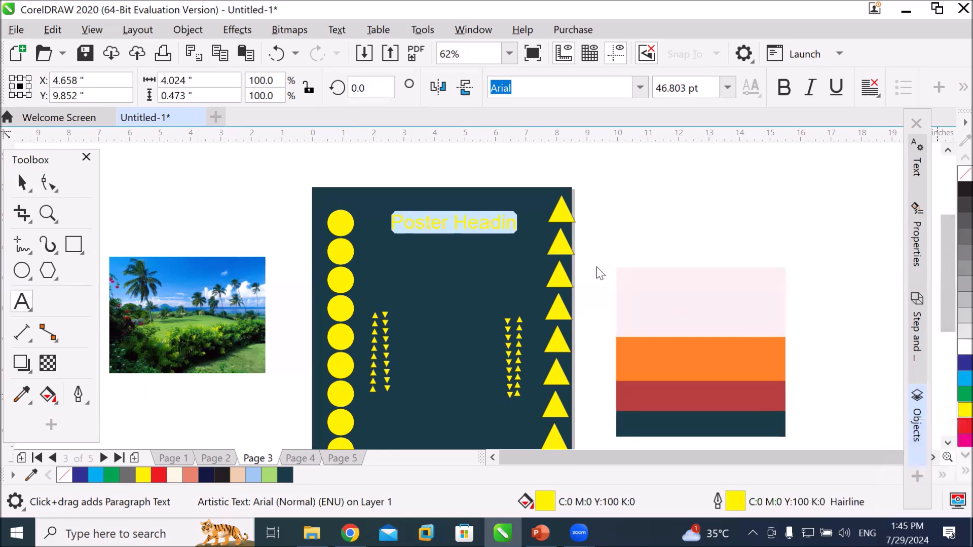
Complete the heading as "Poster Heading" and add a second line reading "Business tag line".
scroll(517, 228, up, 3)
click(517, 228)
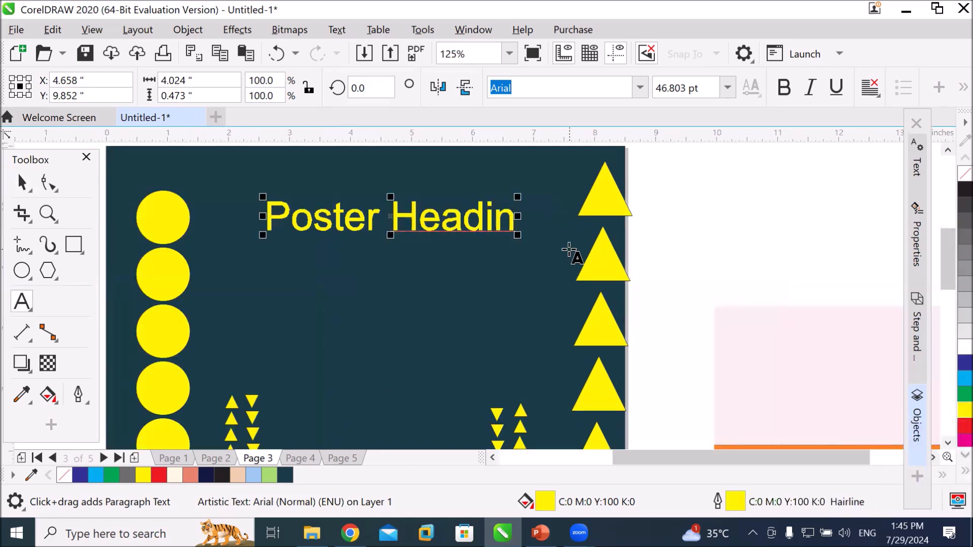
text(g)
key(Return)
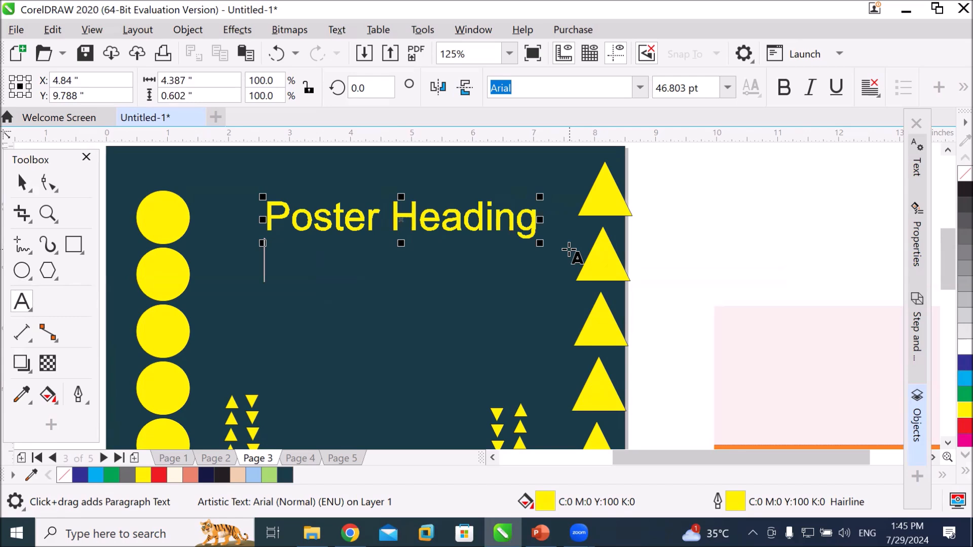
text(Business )
text(tea)
key(BackSpace)
key(BackSpace)
text(ag )
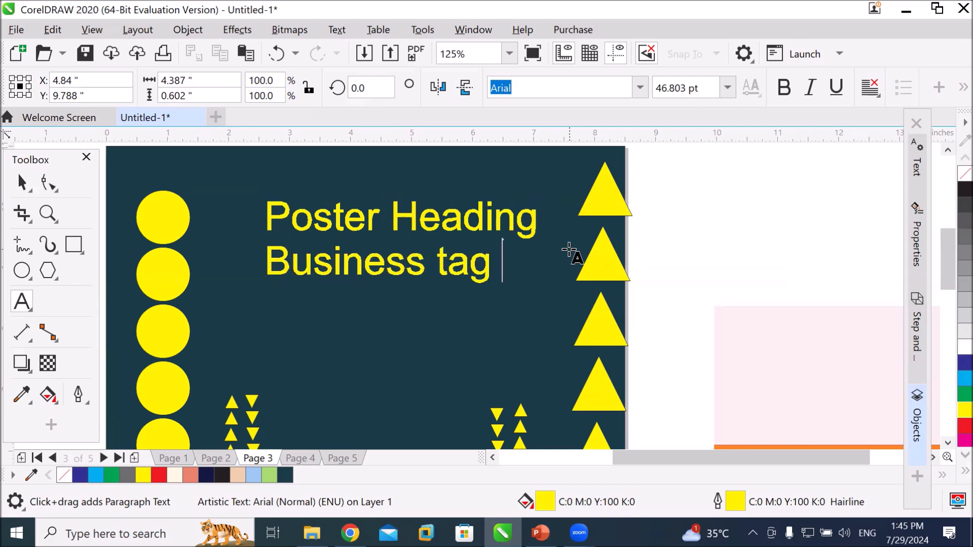
text(line)
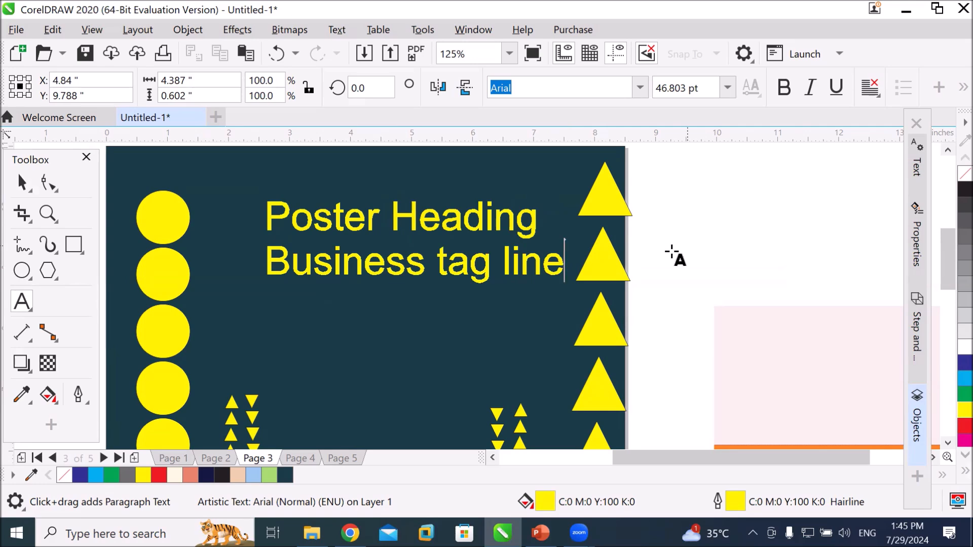
Set the "Business tag line" text to 24 pt and finish editing the text.
drag(565, 260, 265, 259)
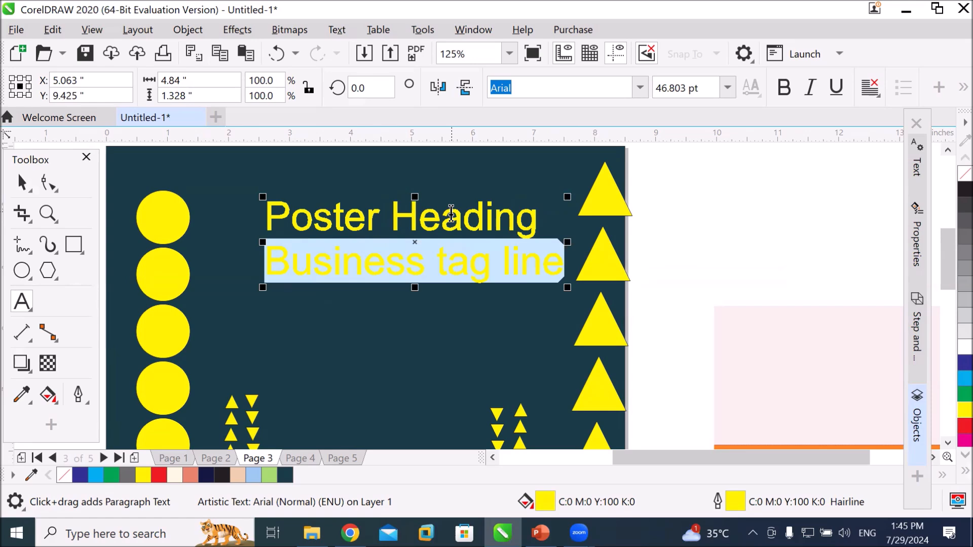
click(728, 90)
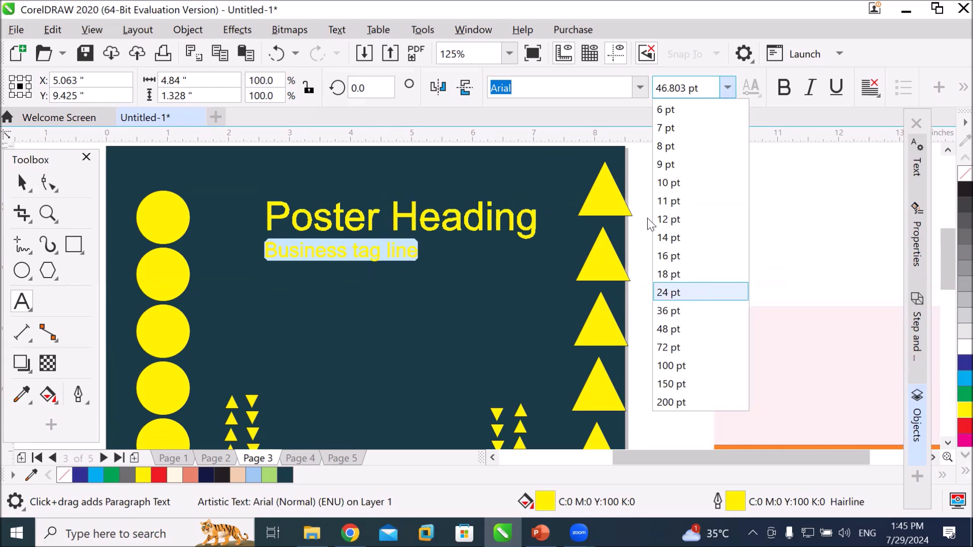
click(671, 292)
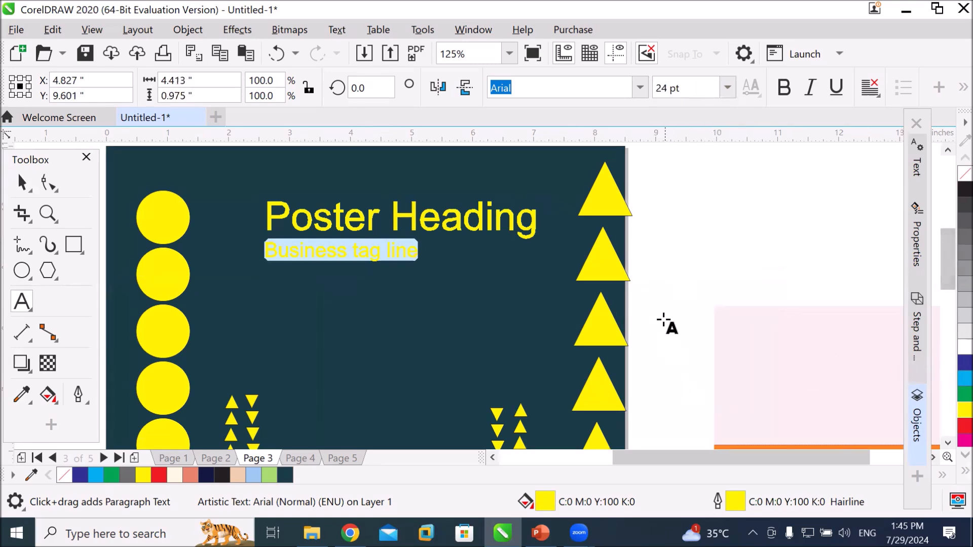
click(22, 184)
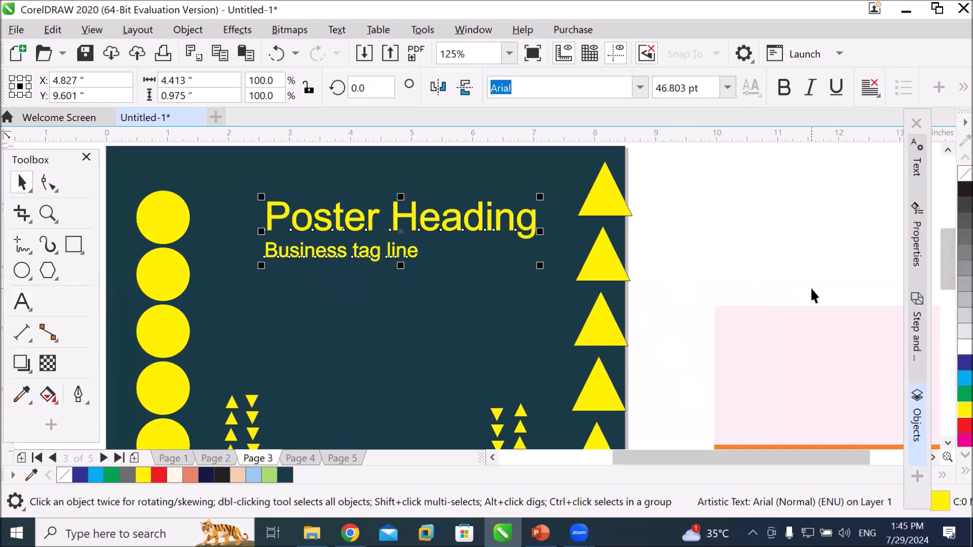
scroll(693, 357, down, 2)
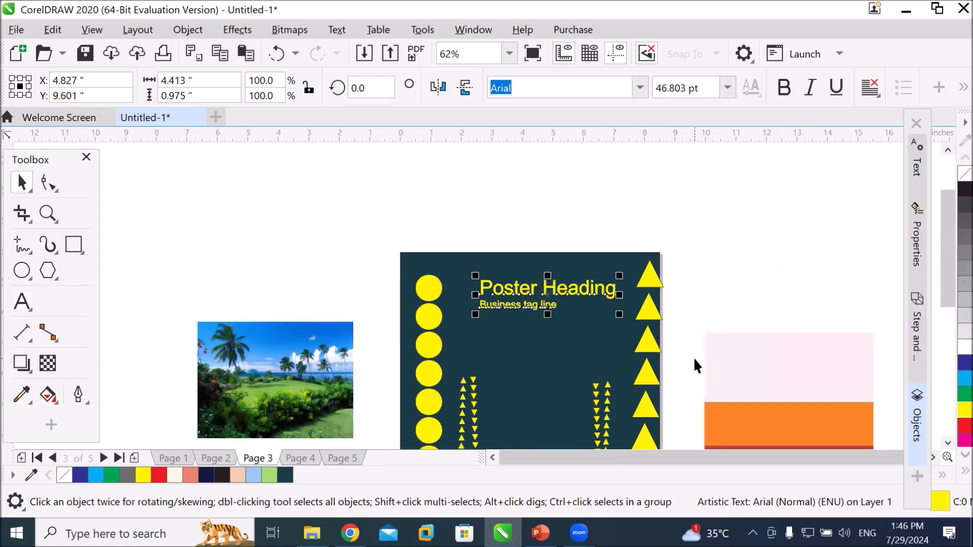
click(948, 444)
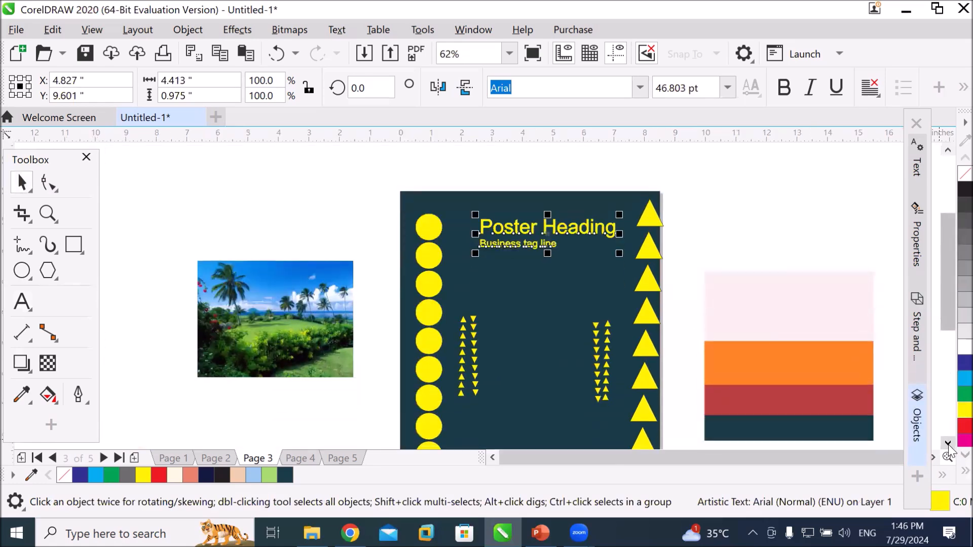
click(948, 444)
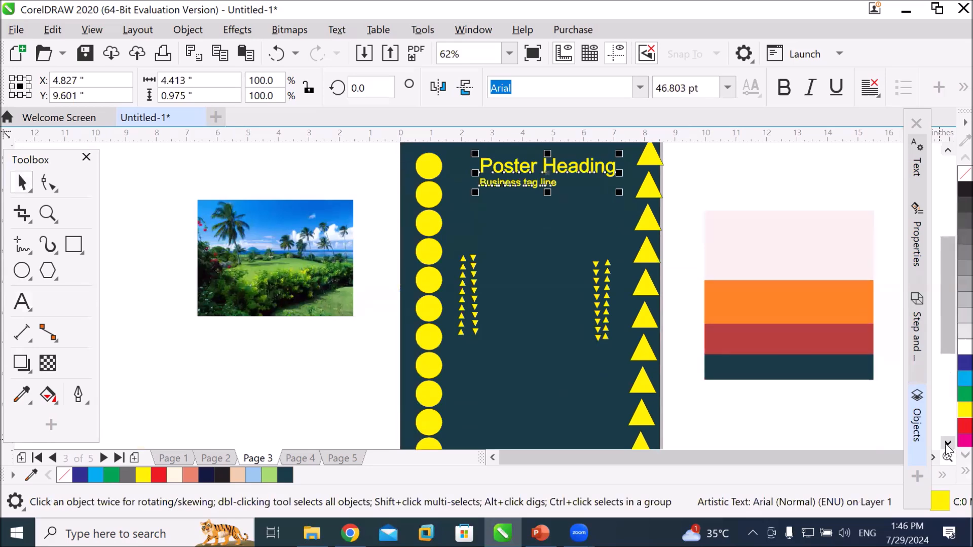
Select the full column of yellow circles along the poster's left edge and weld them into one object.
click(947, 444)
scroll(723, 352, down, 1)
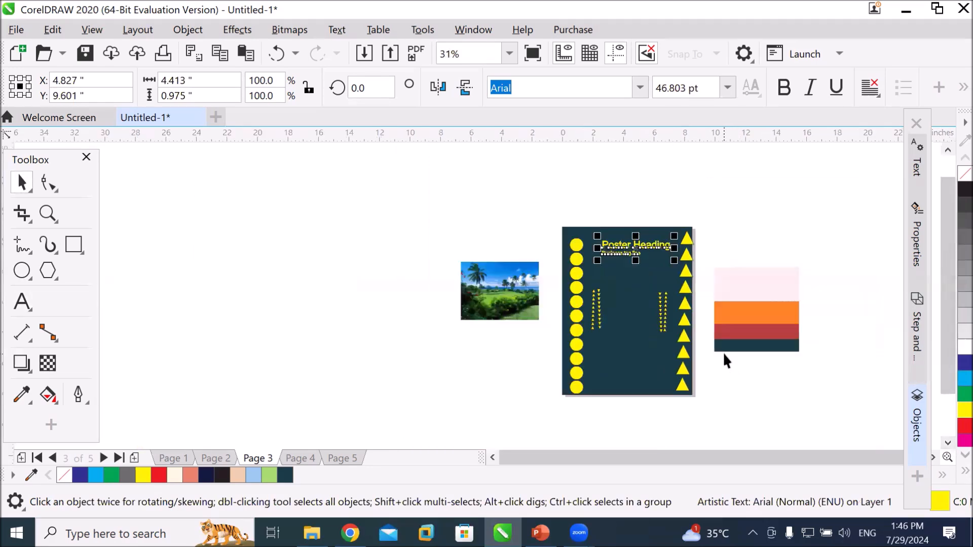
scroll(751, 376, up, 1)
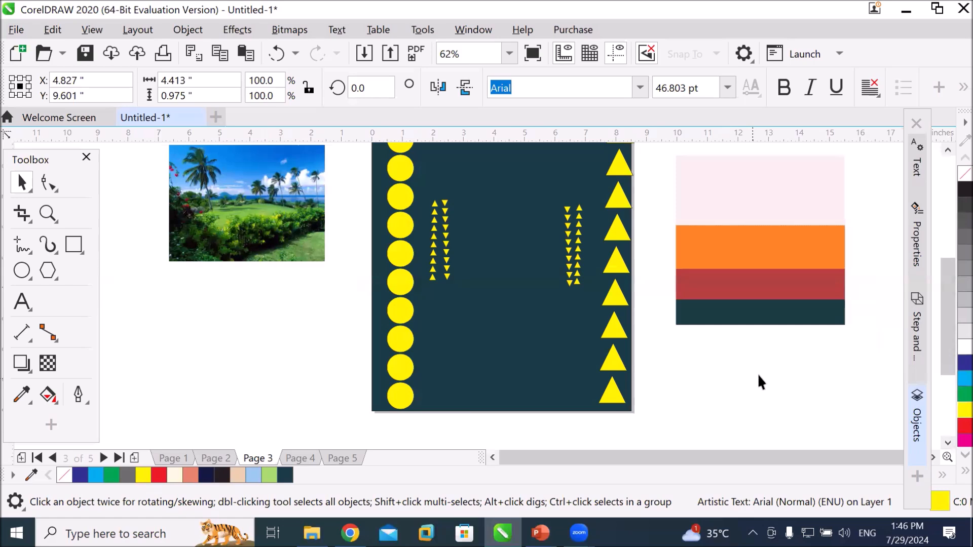
scroll(780, 363, down, 1)
drag(562, 225, 597, 406)
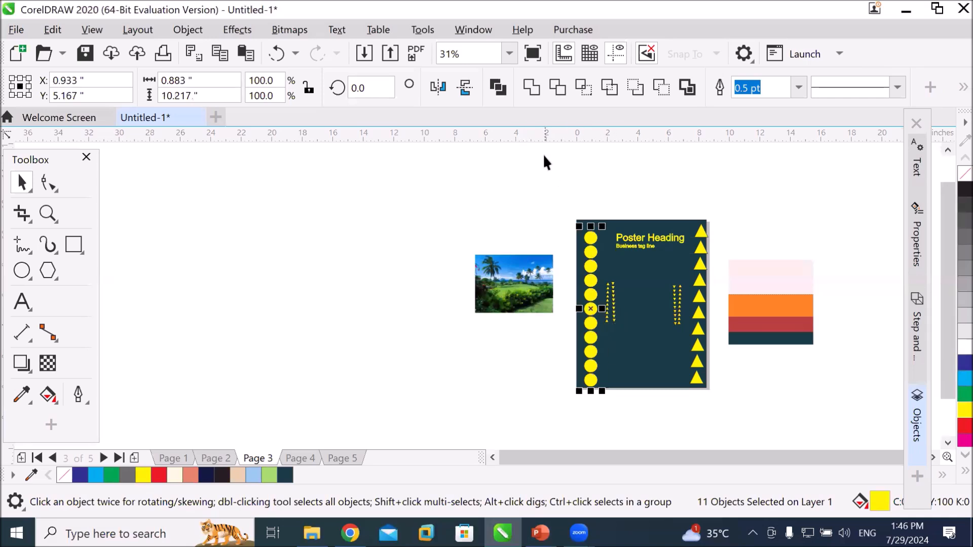
click(529, 86)
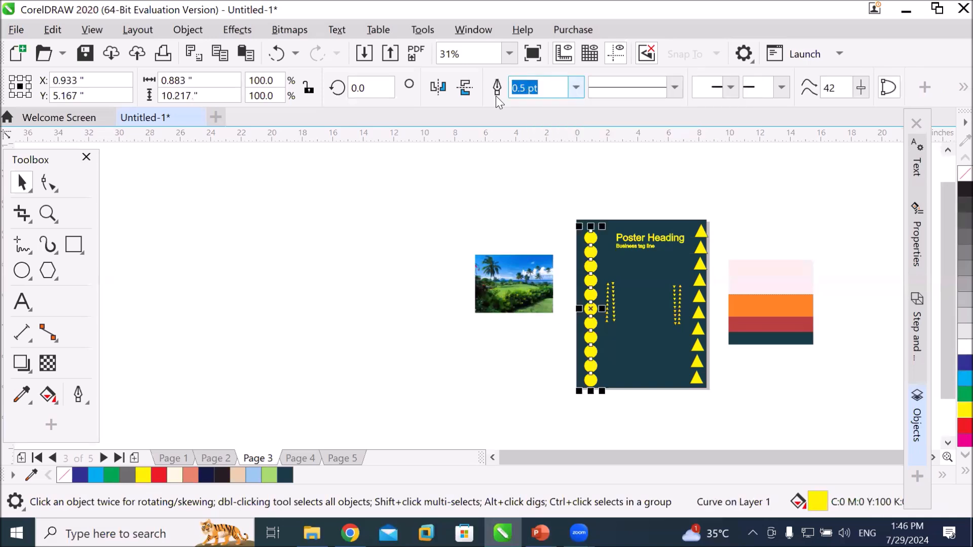
Sample the red from the palette image with the Color Eyedropper and apply it to the welded circles' outline and fill.
click(21, 395)
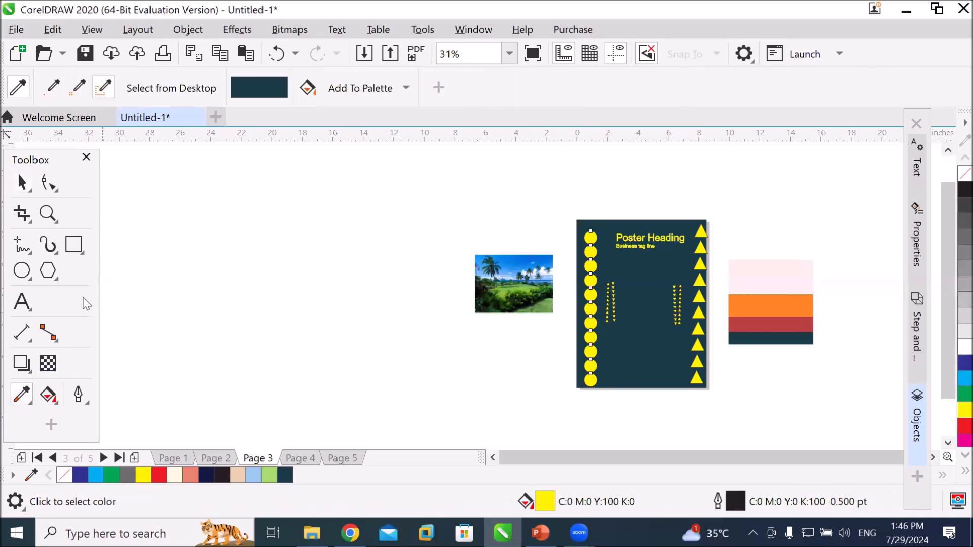
click(152, 88)
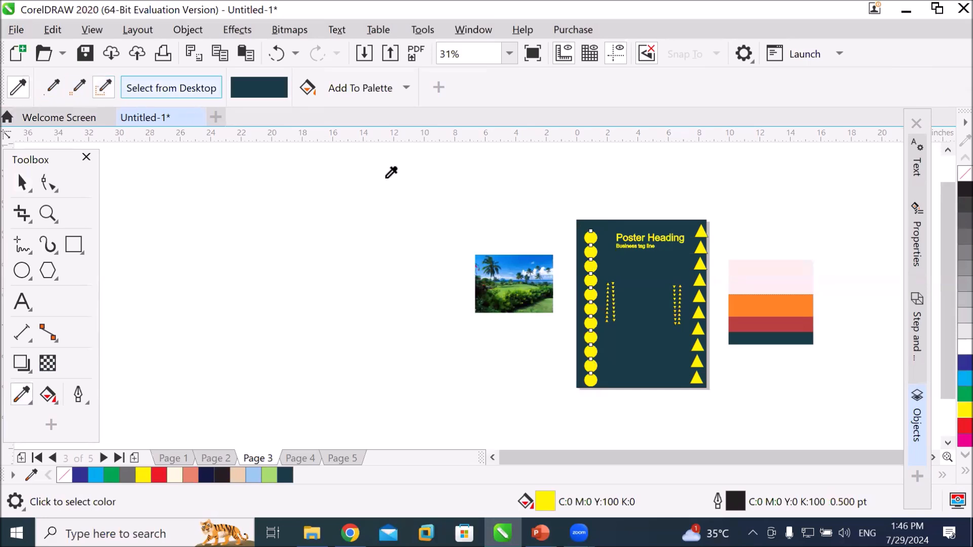
click(761, 322)
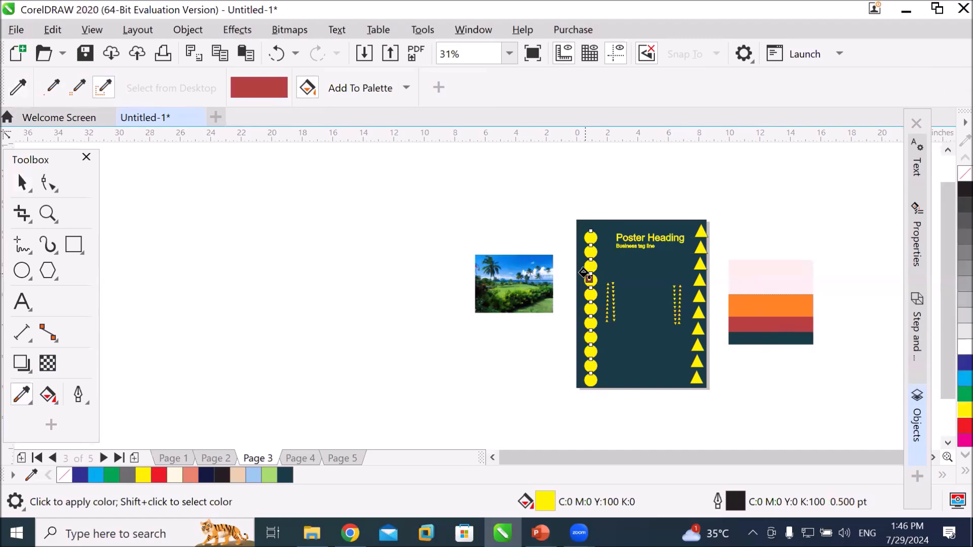
click(587, 278)
scroll(588, 314, up, 2)
scroll(586, 314, up, 2)
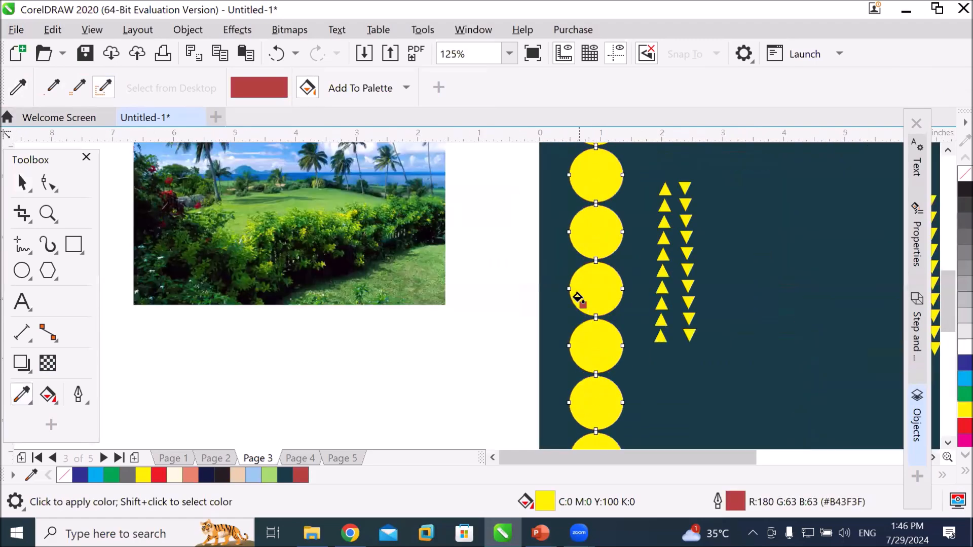
click(583, 286)
scroll(659, 310, down, 2)
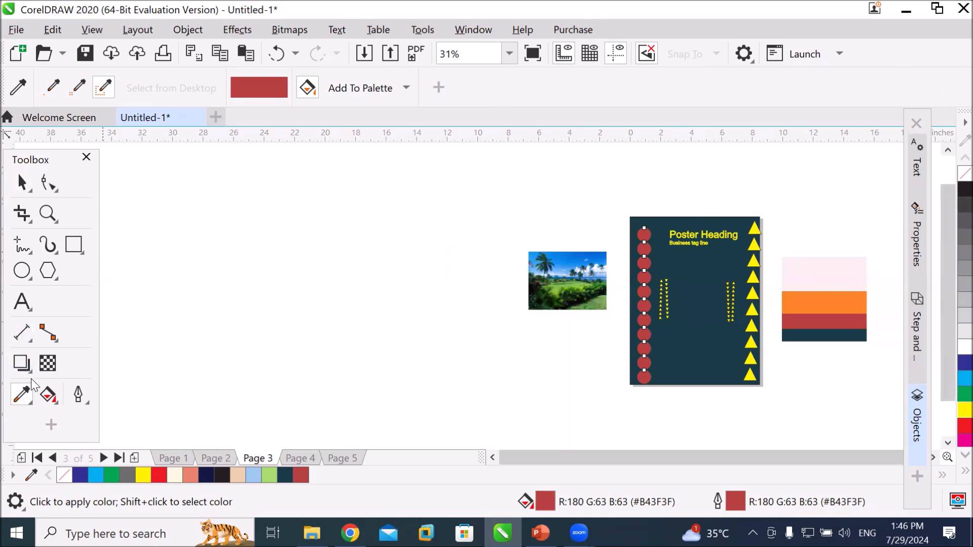
Select the full column of large yellow triangles along the poster's right edge.
click(22, 186)
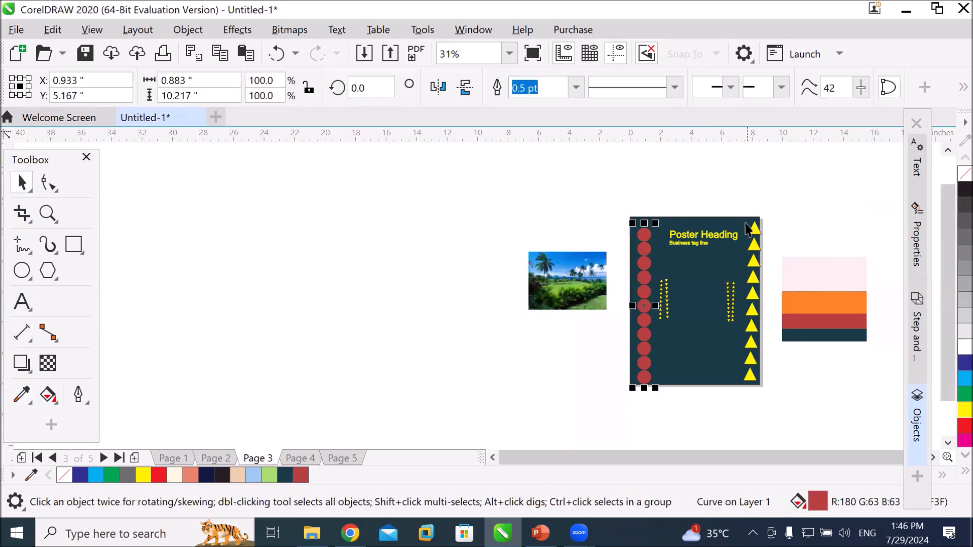
drag(745, 203, 768, 325)
drag(761, 397, 764, 400)
drag(739, 194, 779, 401)
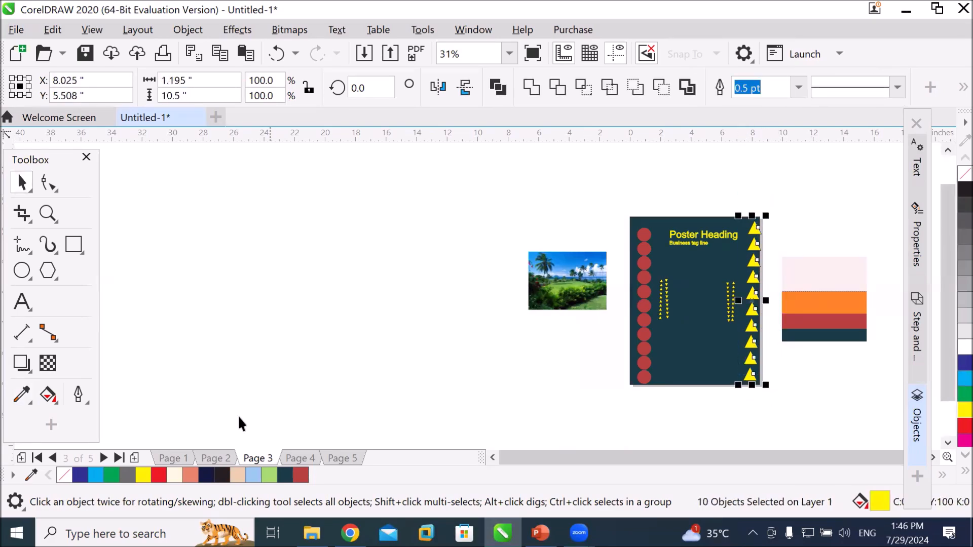
click(21, 394)
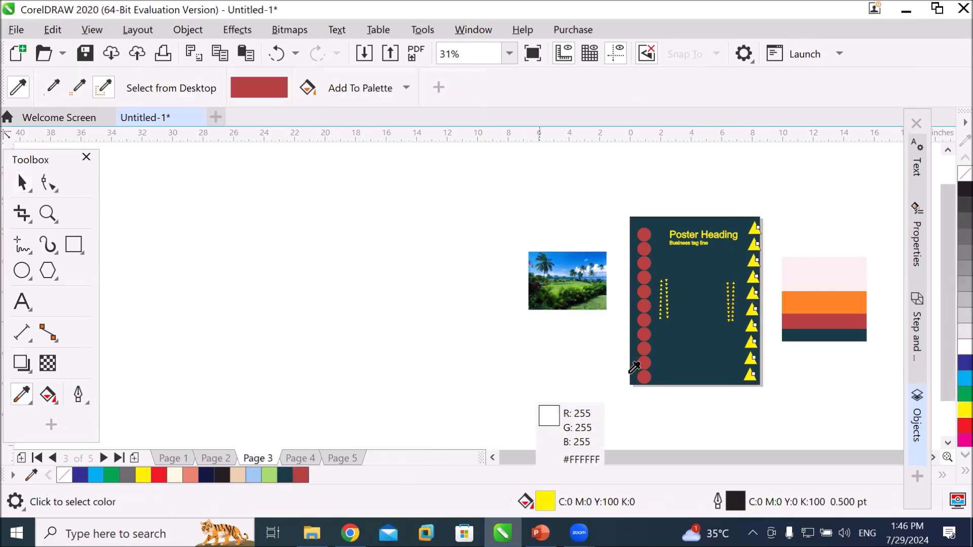
click(831, 296)
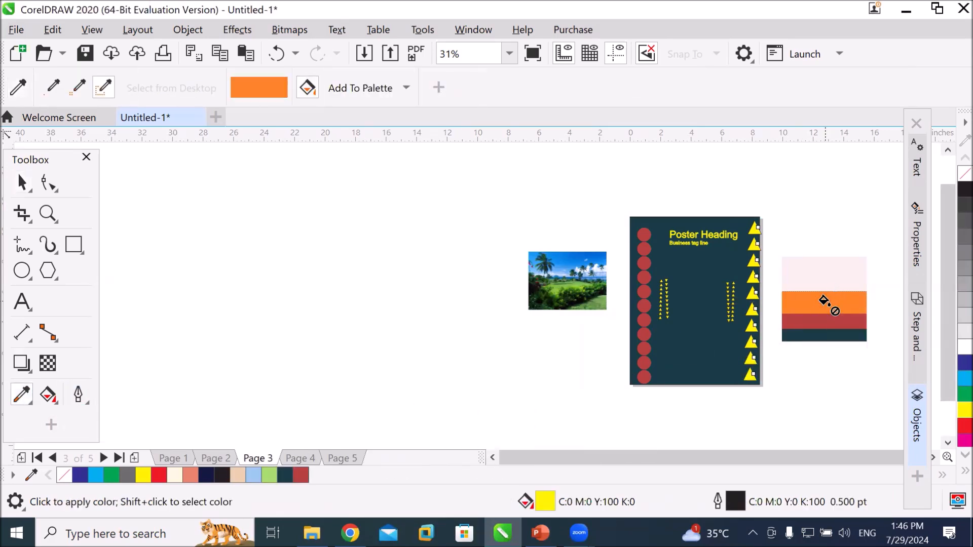
click(22, 182)
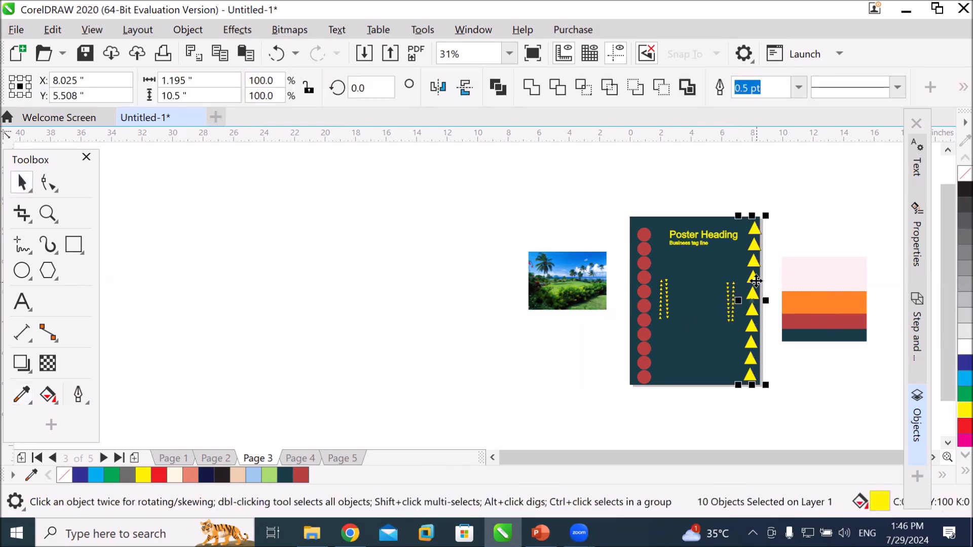
Weld the selected large triangles into one object and fill it with the orange sampled from the palette image.
click(531, 87)
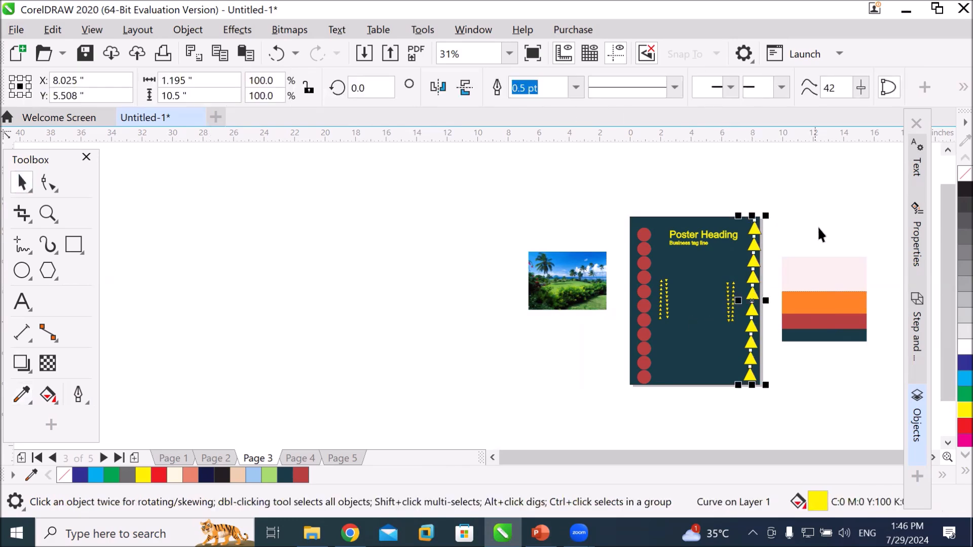
scroll(817, 226, up, 4)
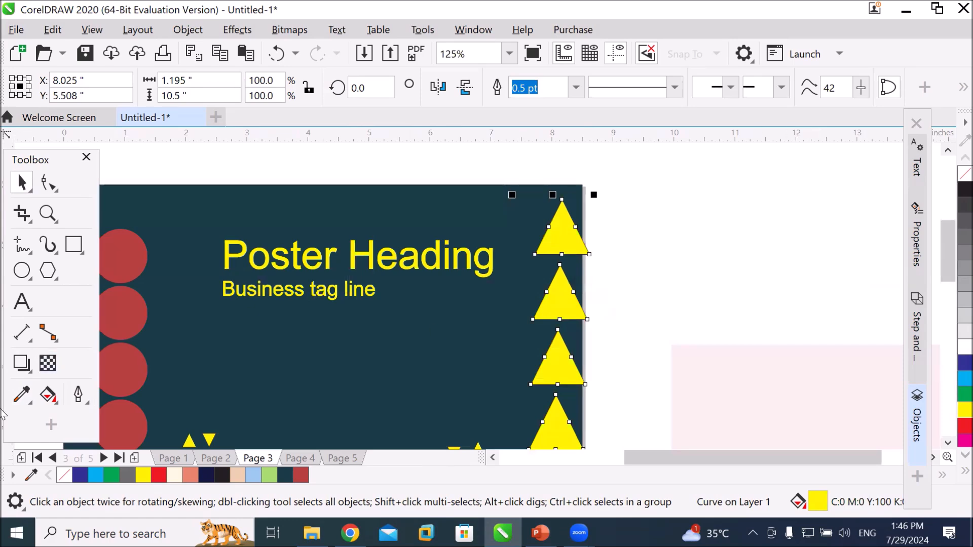
click(22, 395)
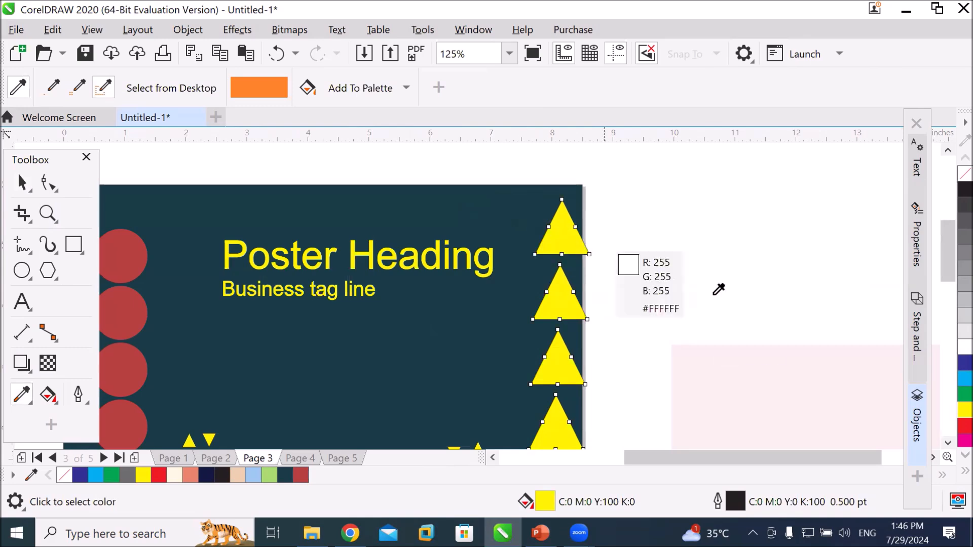
scroll(720, 291, down, 4)
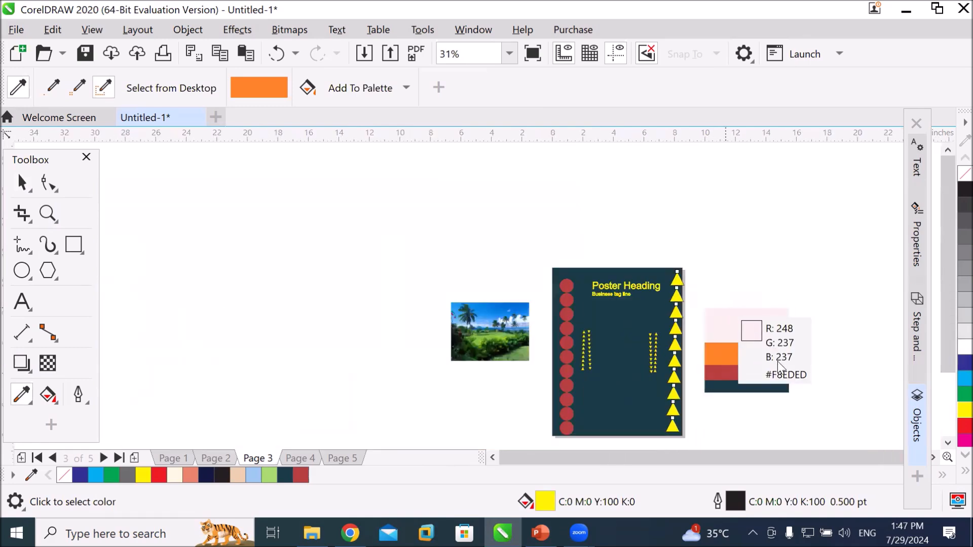
click(735, 350)
scroll(677, 286, up, 8)
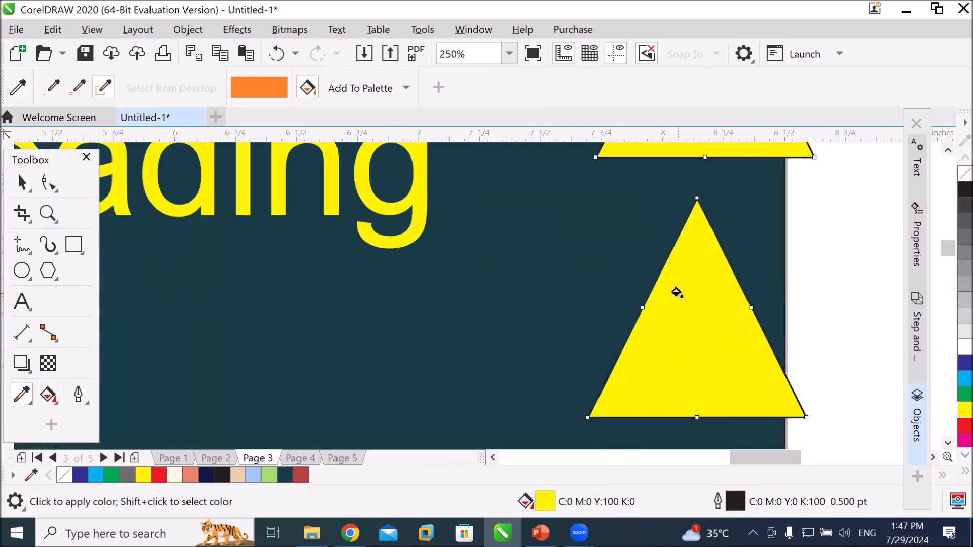
click(684, 312)
scroll(797, 352, down, 7)
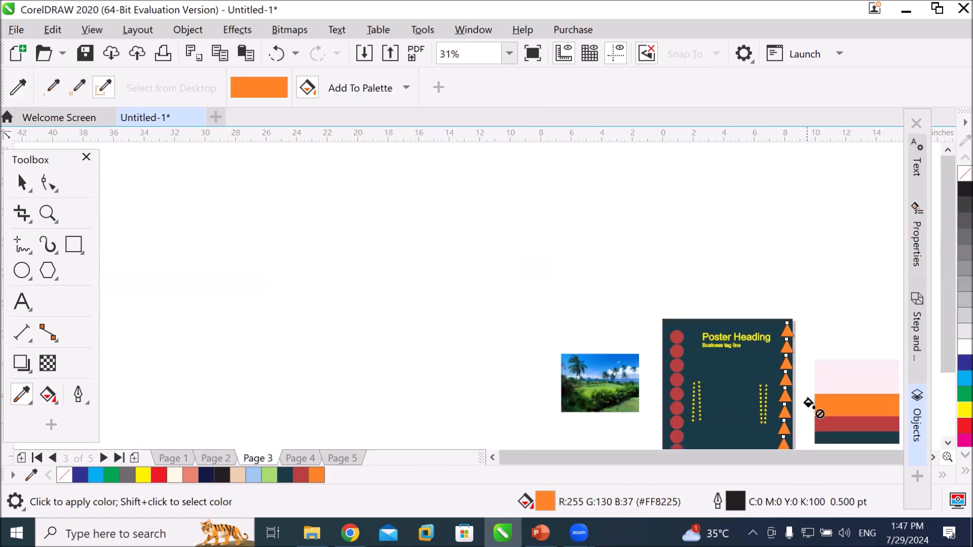
Select the small yellow triangles in both groups mid-poster and weld them into one object.
click(934, 458)
click(934, 457)
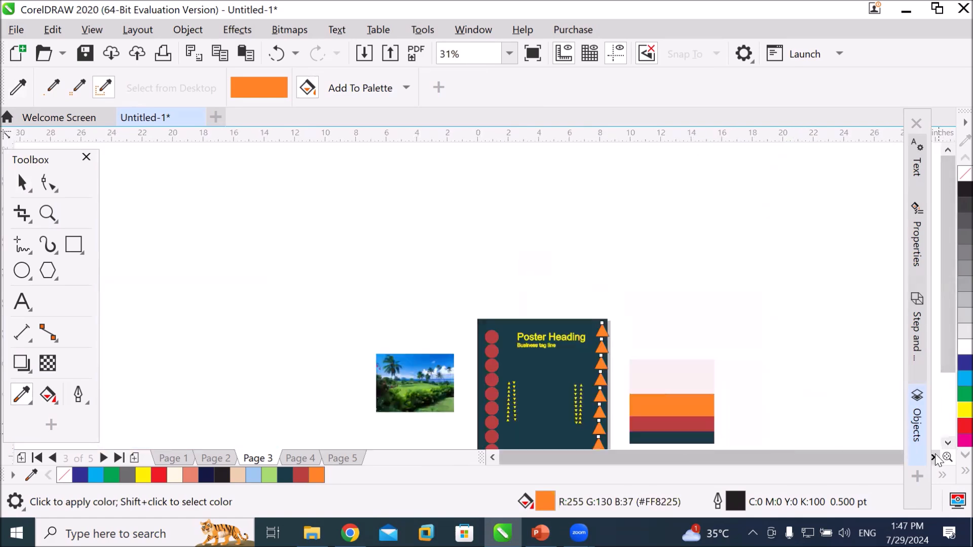
click(947, 443)
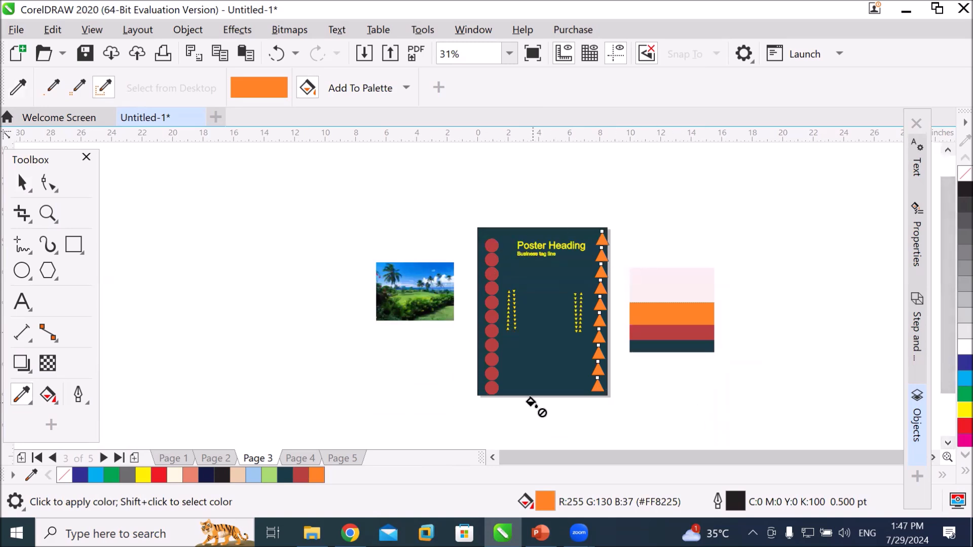
scroll(669, 315, up, 2)
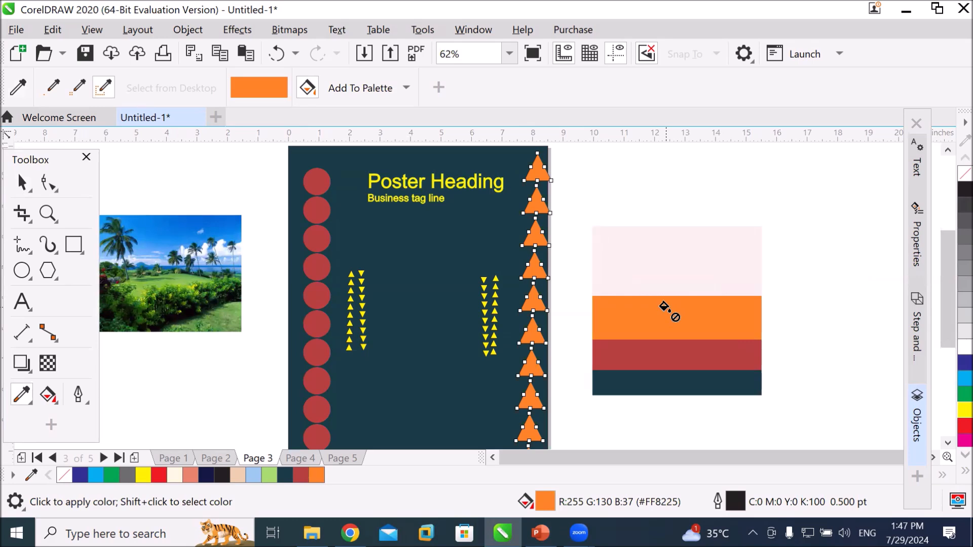
click(22, 183)
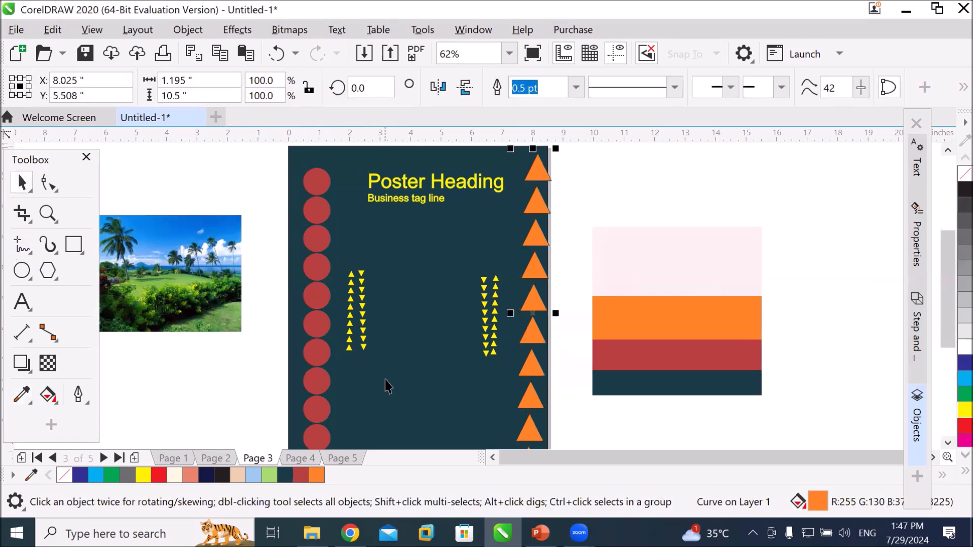
drag(341, 261, 395, 378)
drag(474, 268, 510, 361)
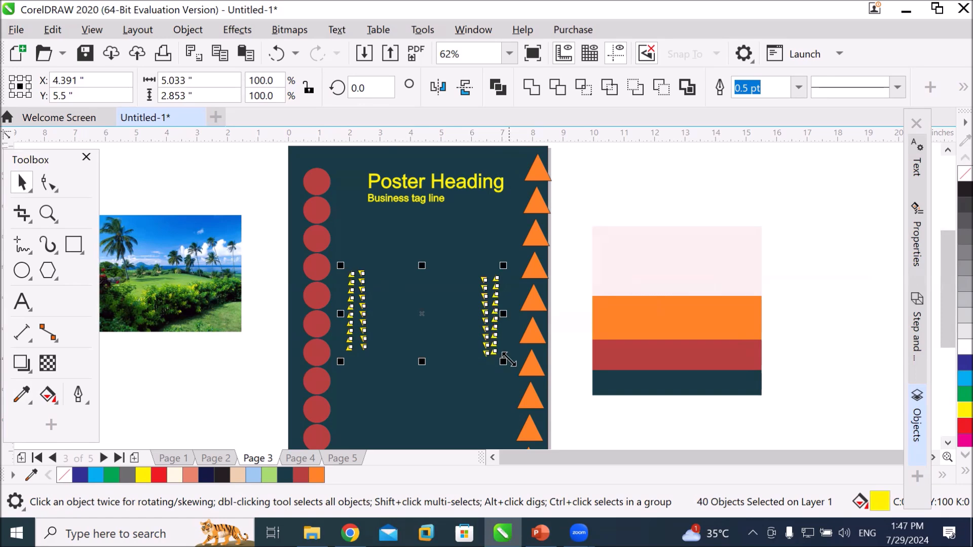
click(536, 91)
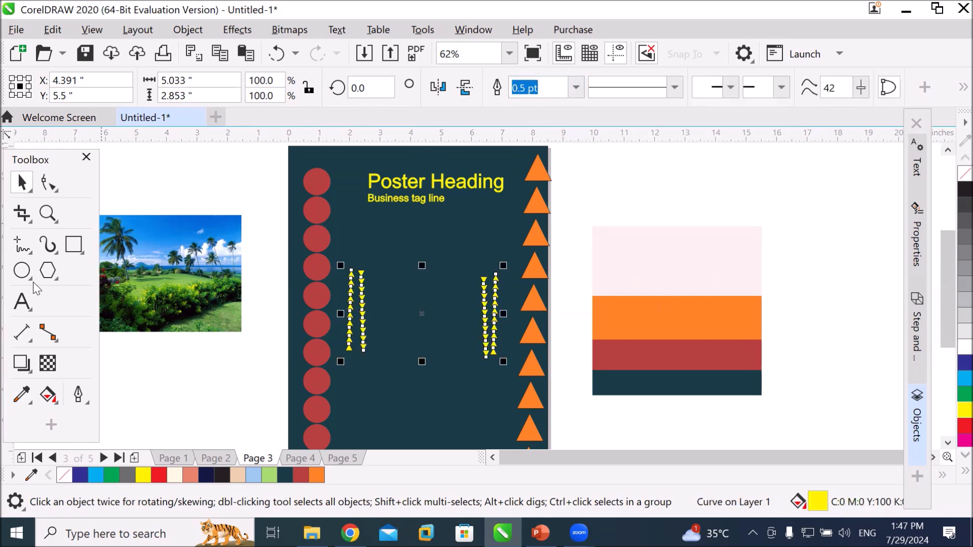
Activate the Color Eyedropper for the small triangles and snap the drawing window to the right half of the screen.
click(18, 399)
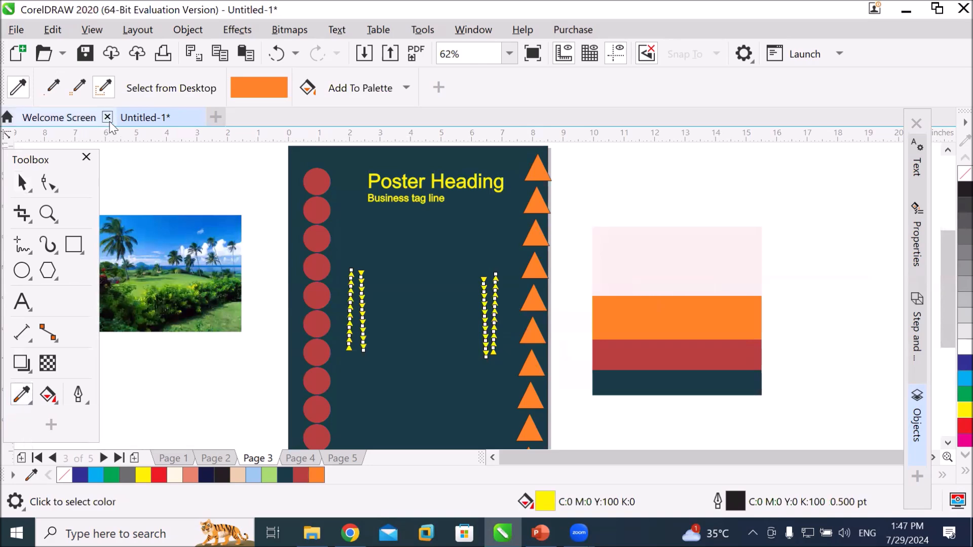
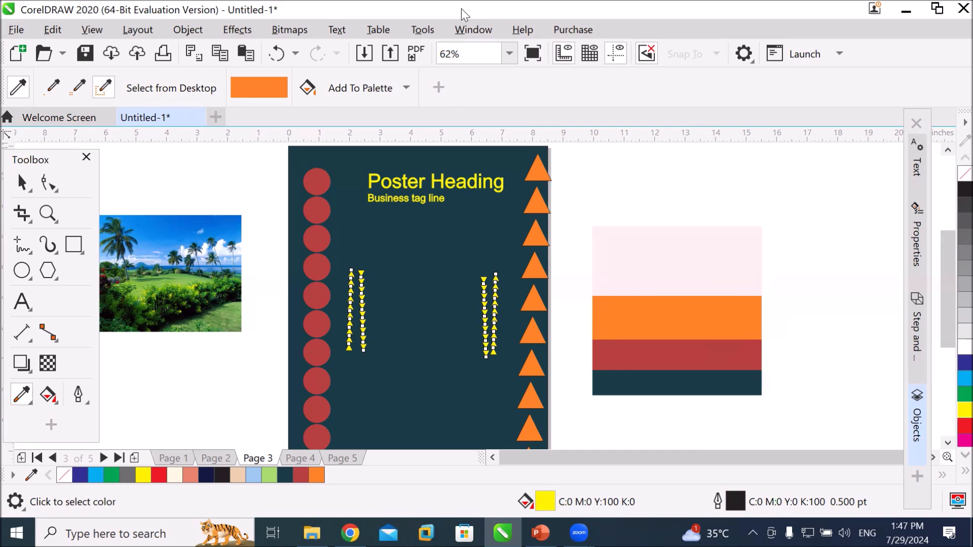
drag(461, 8, 972, 132)
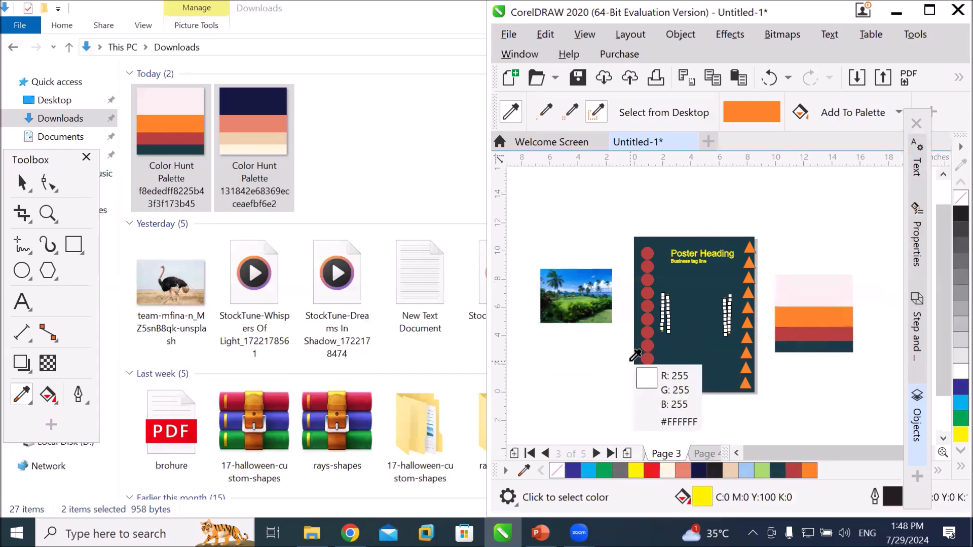
Switch to Chrome, open unsplash.com to browse its photos, and place the browser window beside the drawing window.
click(350, 533)
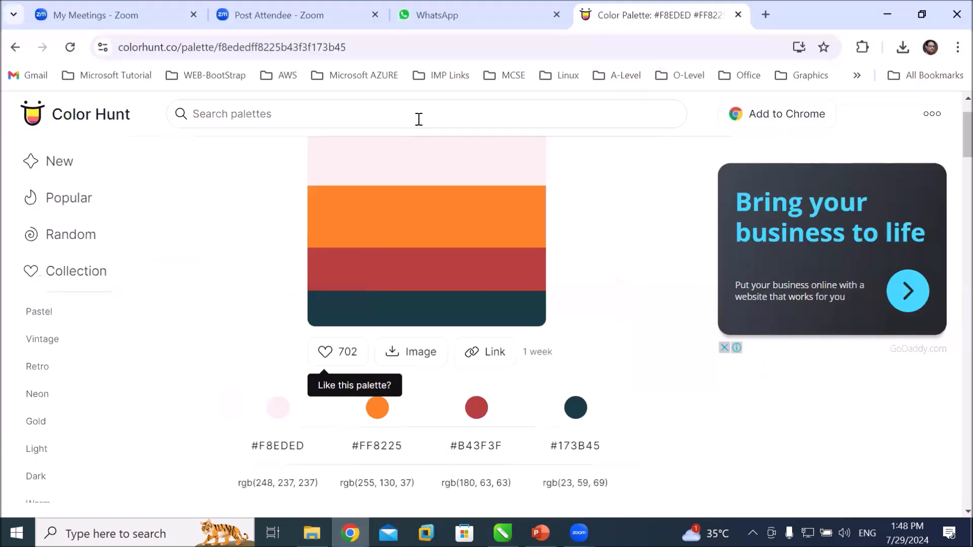
click(261, 45)
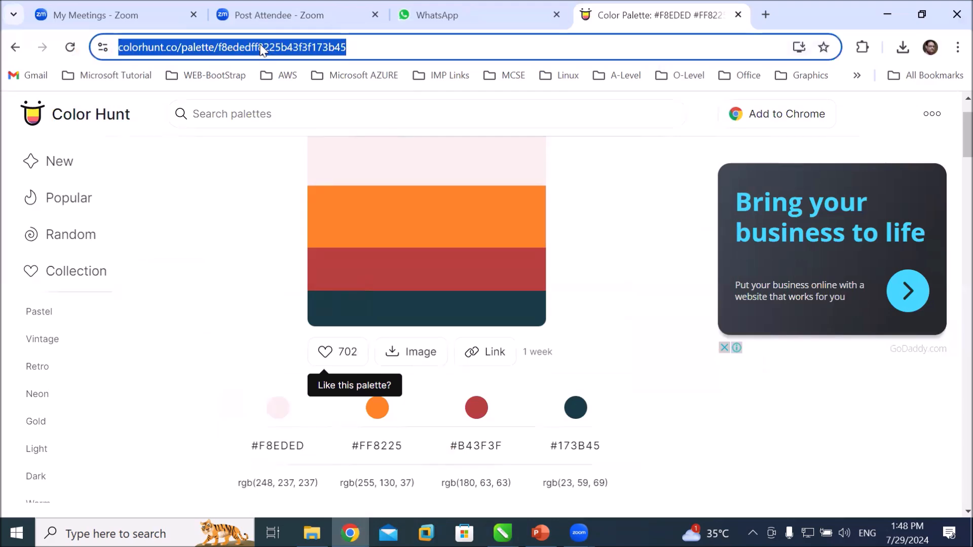
text(un)
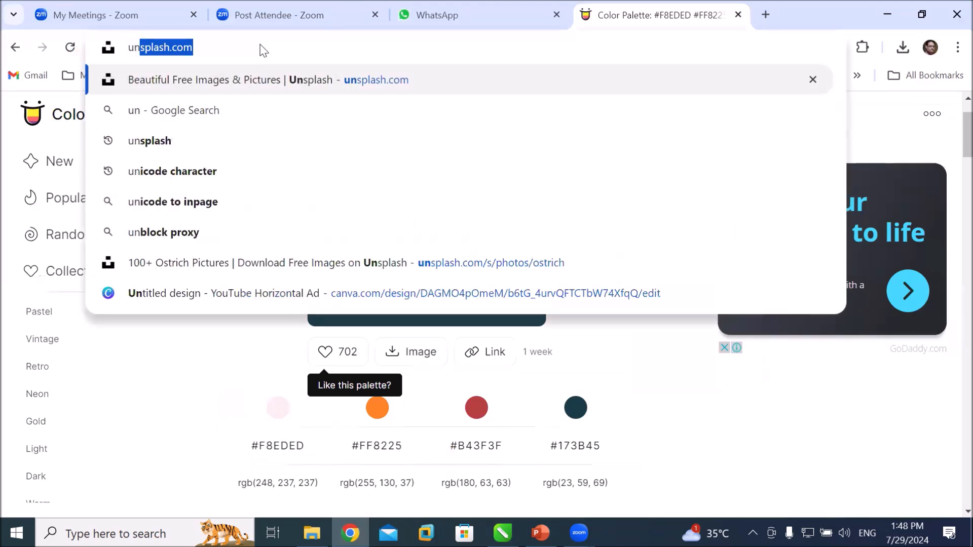
key(Return)
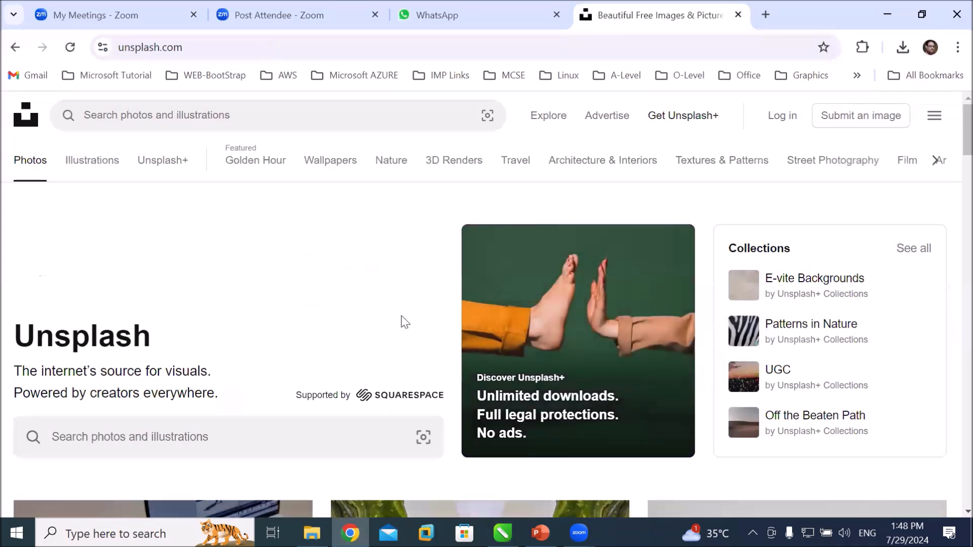
scroll(400, 321, down, 3)
scroll(402, 322, down, 6)
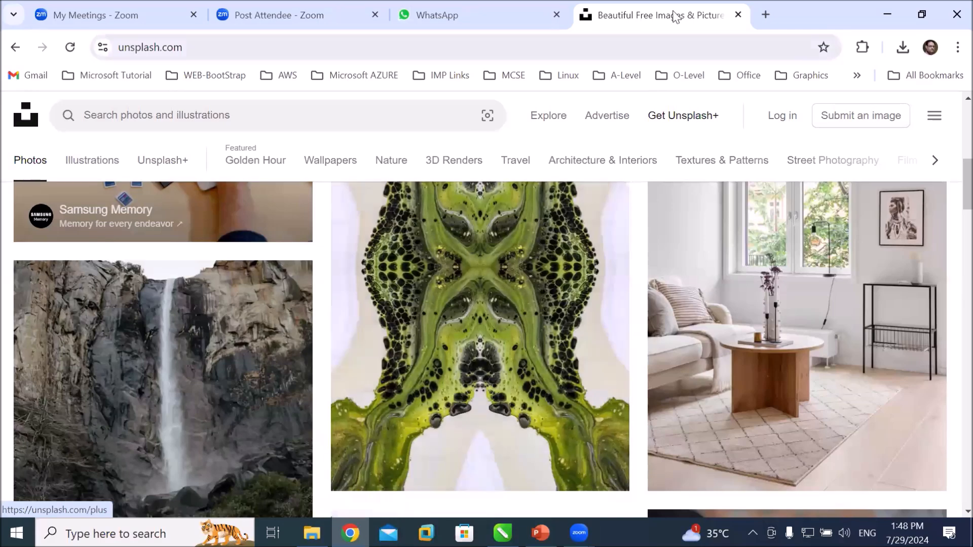
double_click(811, 6)
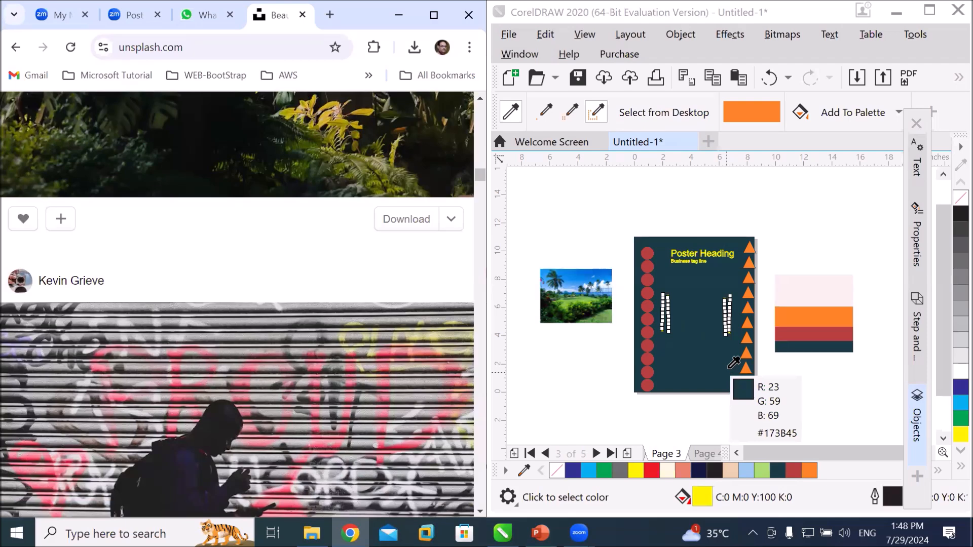
Open the Google home page in the browser tab in place of Unsplash.
scroll(733, 363, up, 3)
scroll(684, 280, down, 1)
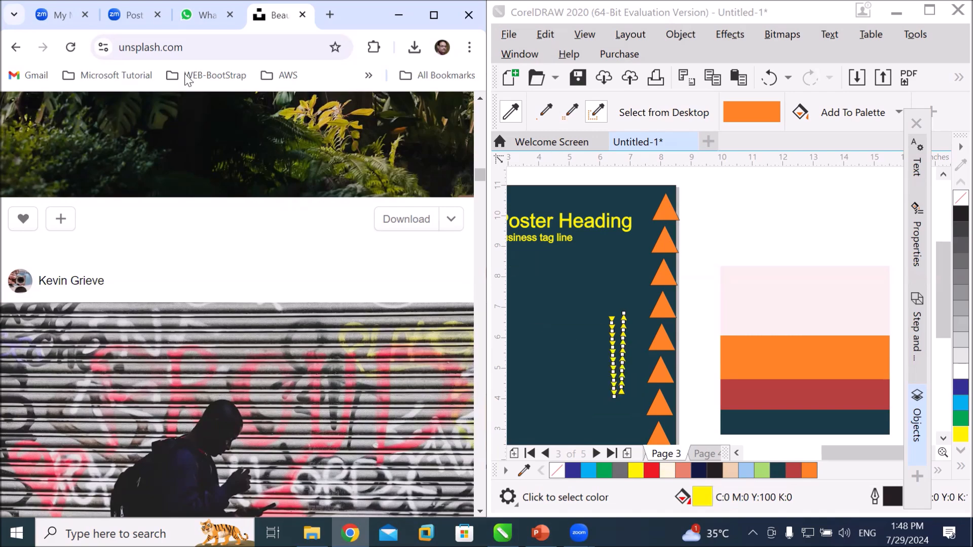
click(165, 52)
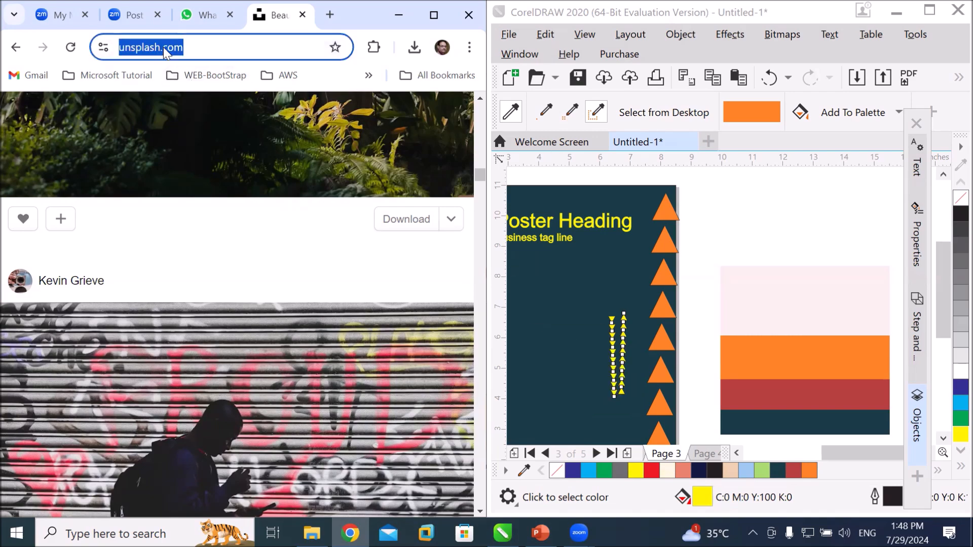
text(goo)
key(Return)
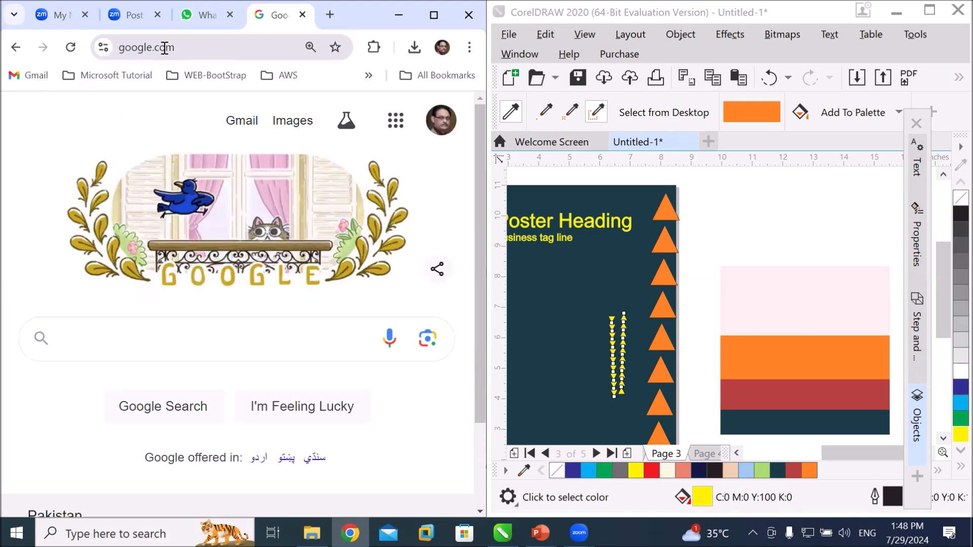
Sample the gold colour of the Google doodle in the browser from the desktop with the Color Eyedropper.
scroll(445, 243, down, 2)
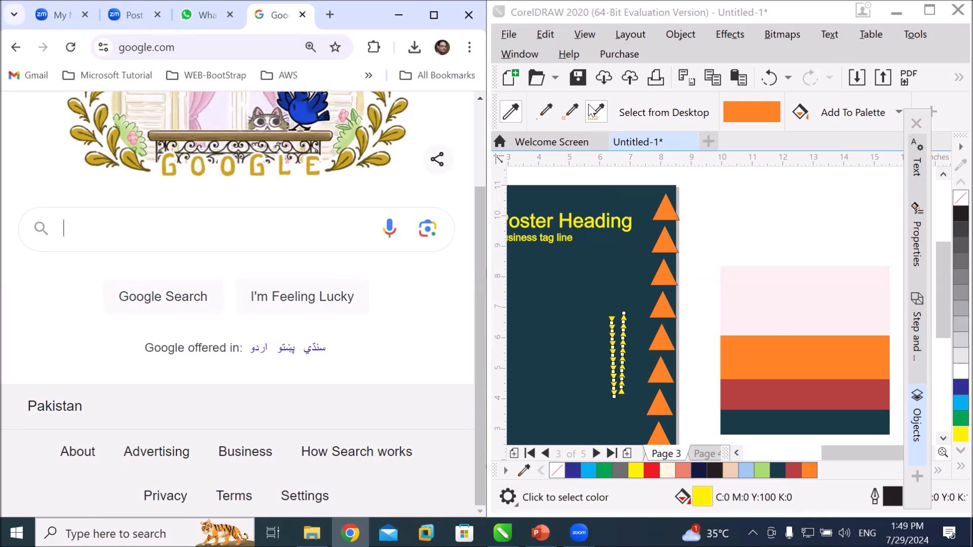
click(727, 147)
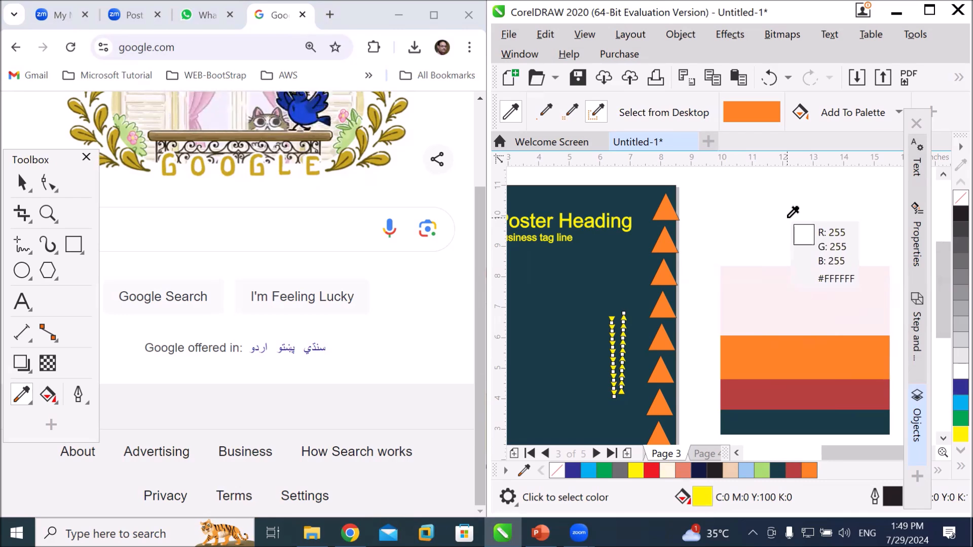
click(650, 117)
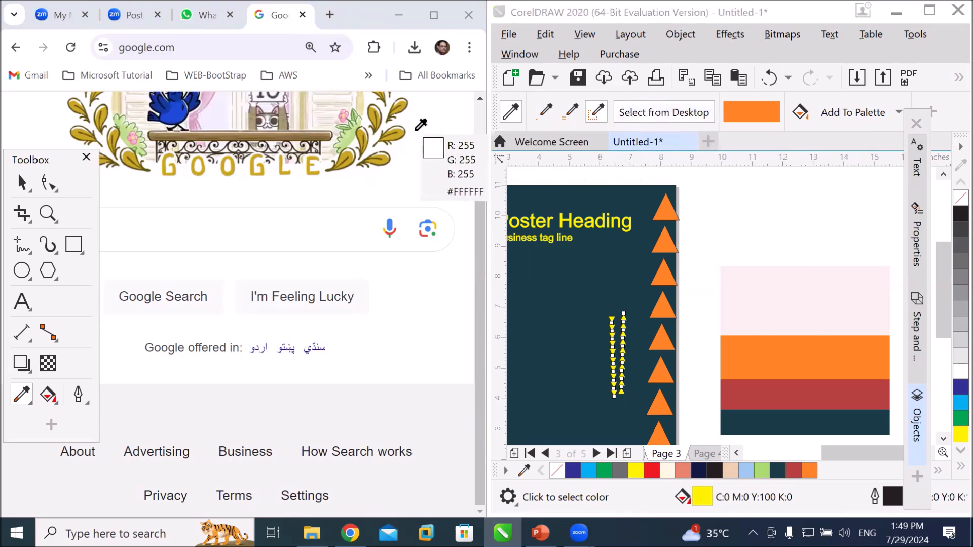
click(401, 131)
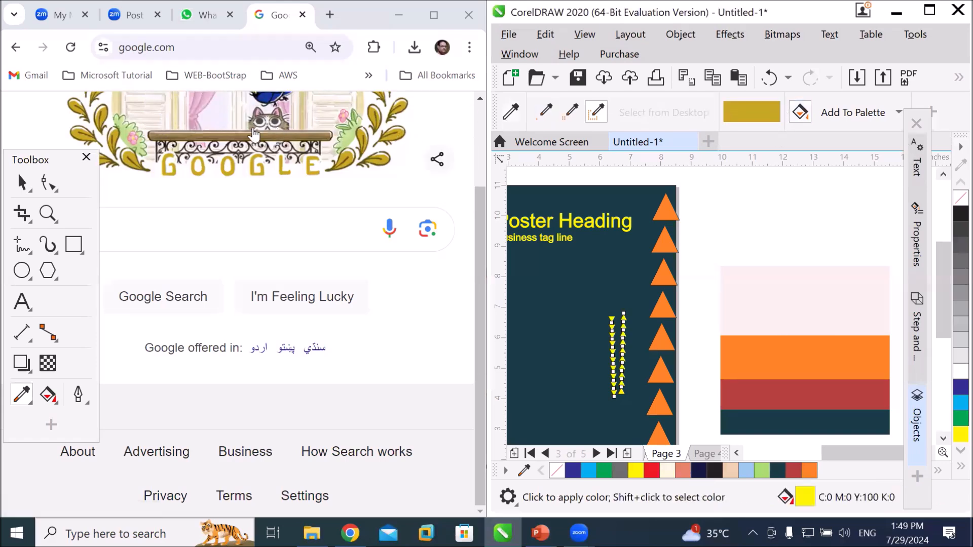
With WhatsApp Web showing in the browser, sample the pale yellow #FBE194 from the neighbouring Google tab using the smallest eyedropper sample size.
click(510, 111)
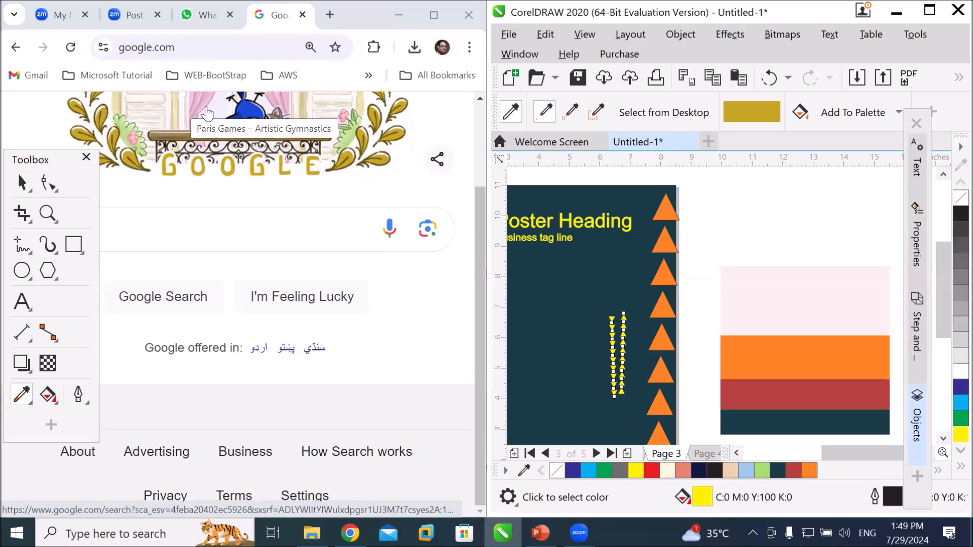
drag(480, 212, 485, 167)
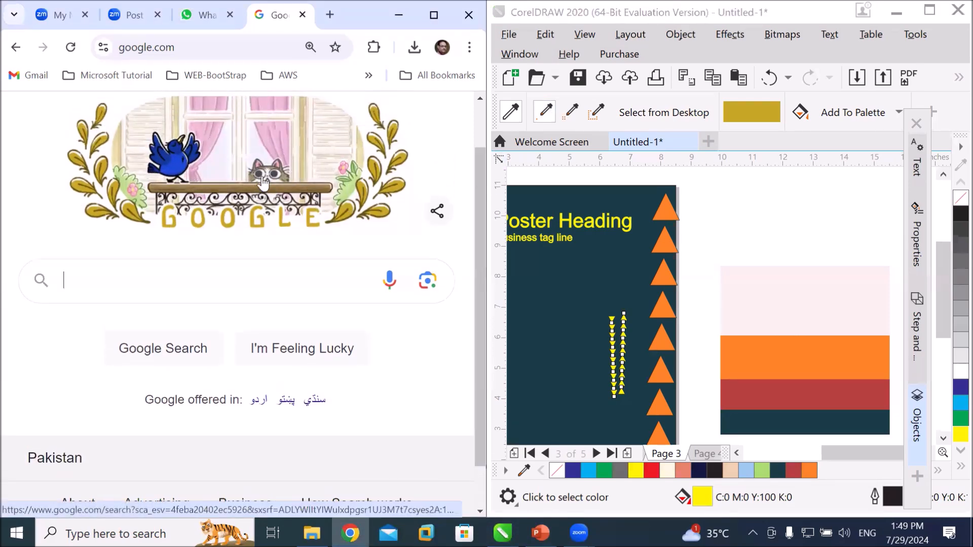
scroll(271, 186, up, 2)
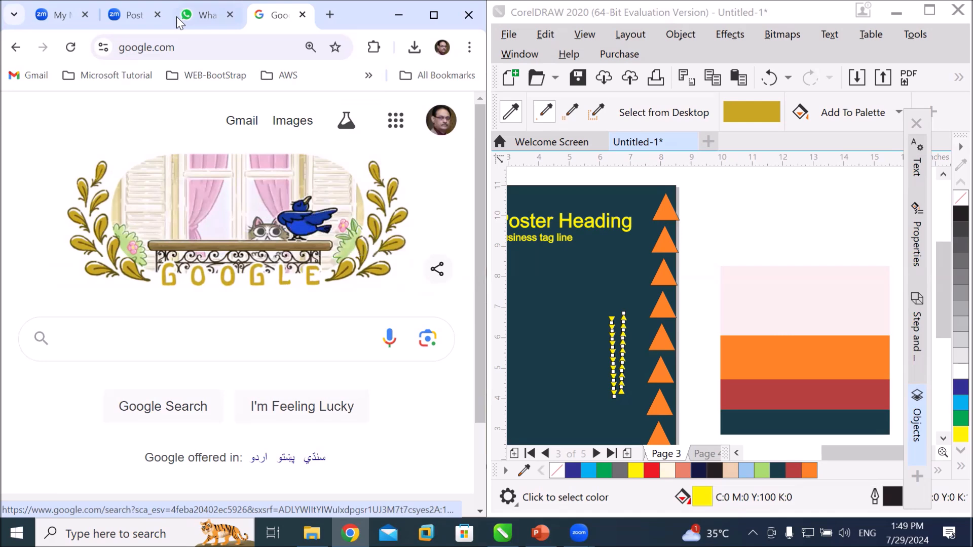
click(205, 15)
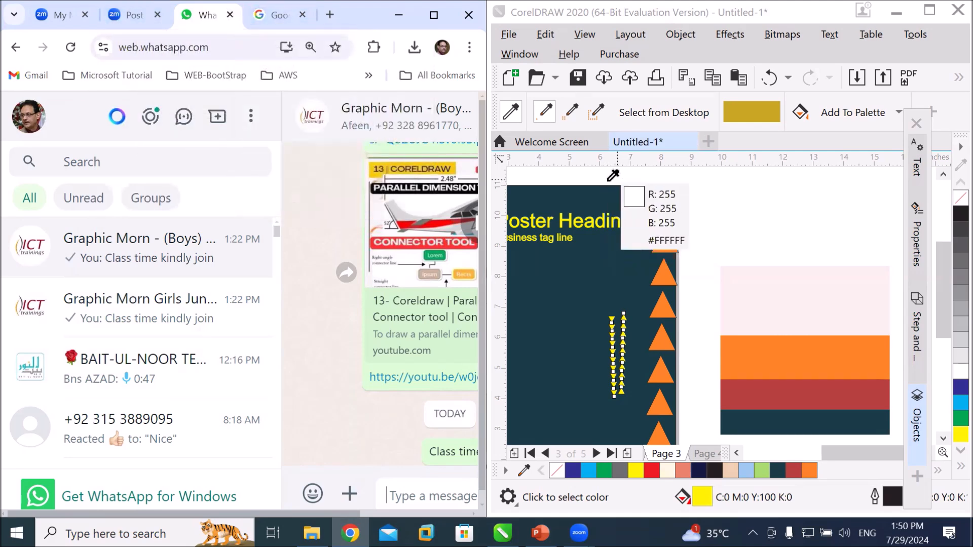
click(546, 114)
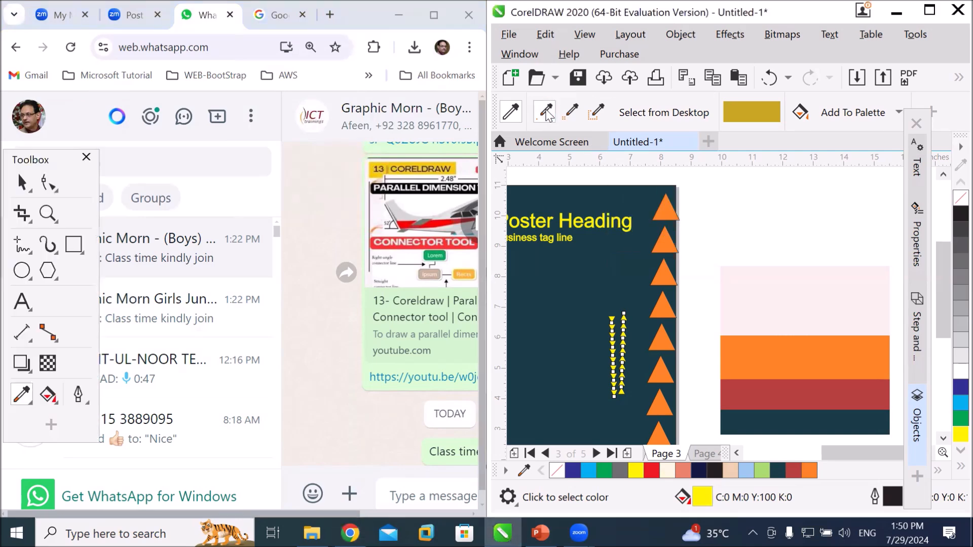
click(653, 117)
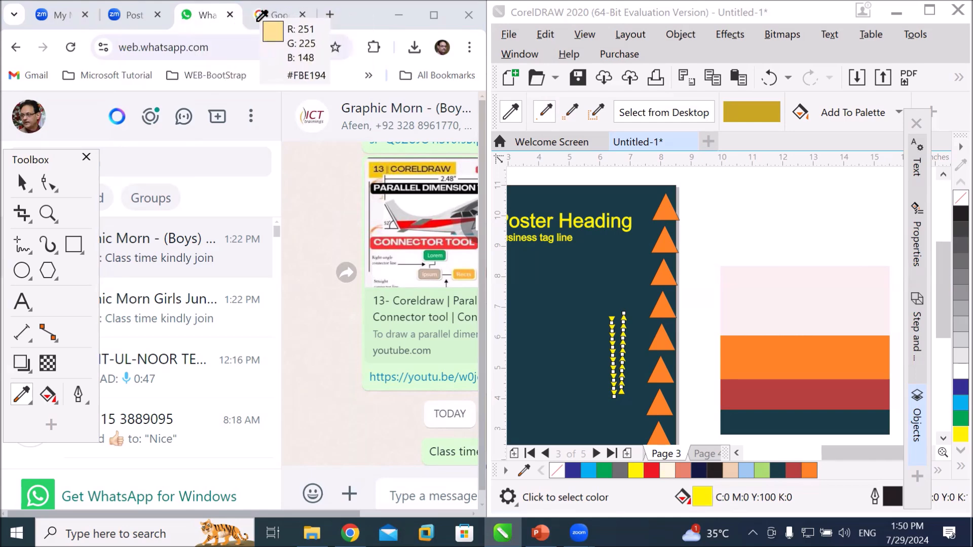
click(257, 19)
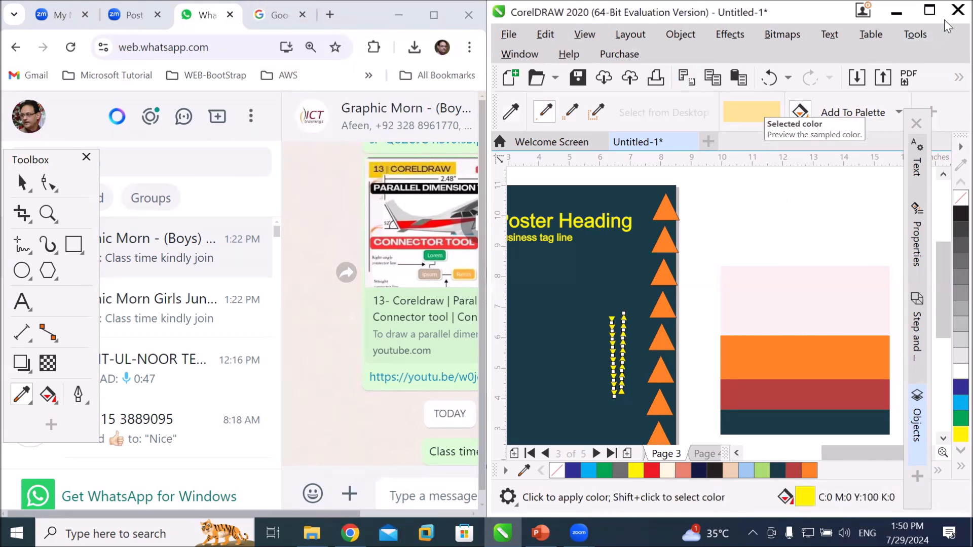
Maximize the CorelDRAW window and fill the poster heading and tag line text with the sampled pale yellow.
click(929, 10)
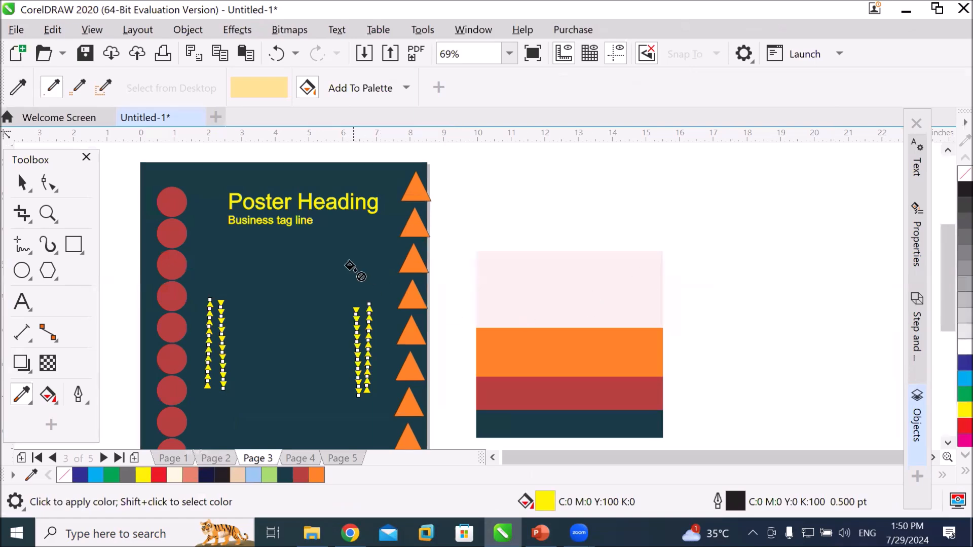
scroll(302, 190, up, 5)
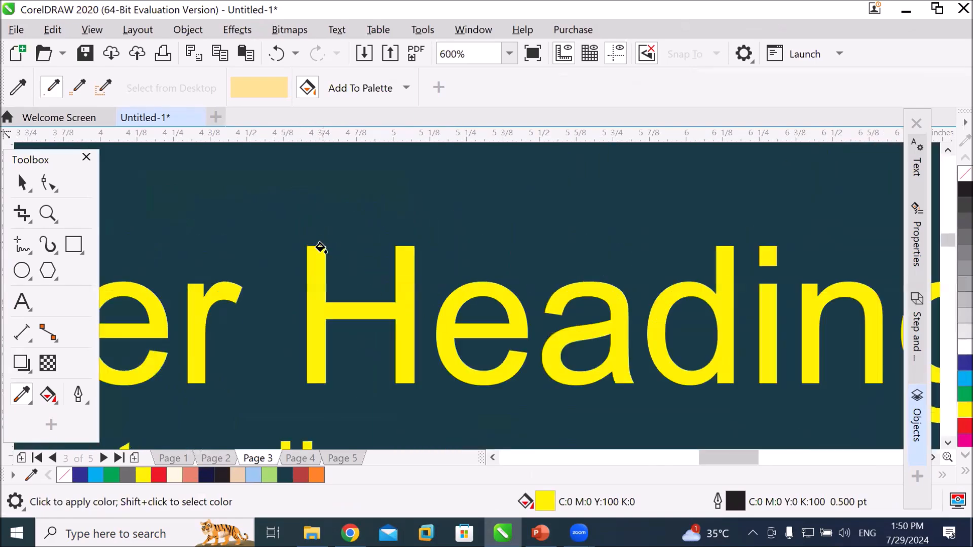
click(312, 291)
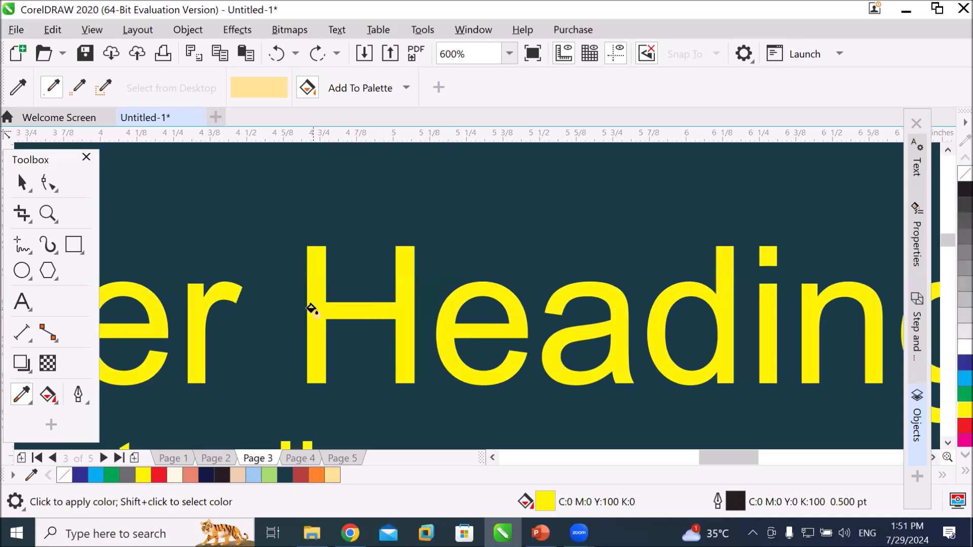
Fill the columns of small yellow triangles on the poster with the sampled pale yellow #FBE194.
scroll(434, 320, down, 2)
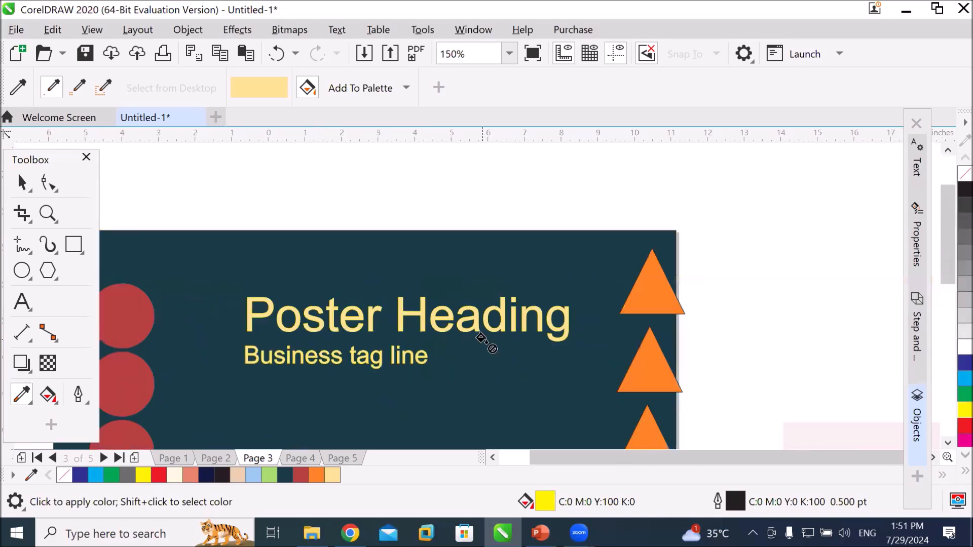
scroll(481, 340, down, 1)
click(947, 443)
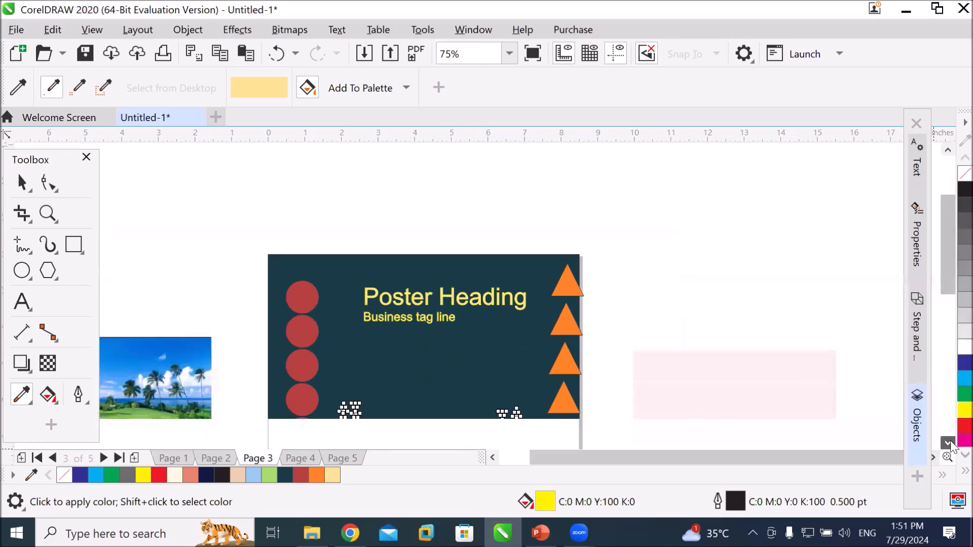
scroll(521, 338, up, 2)
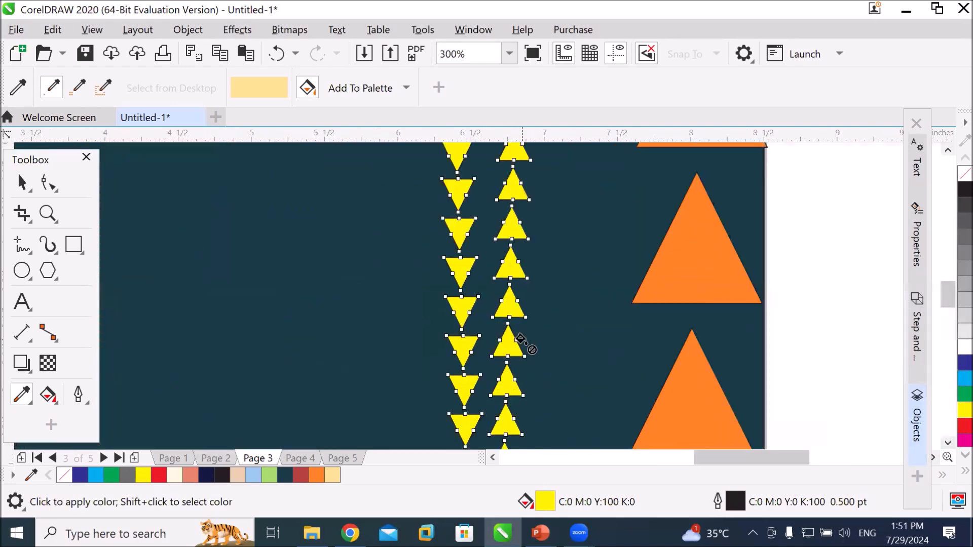
scroll(518, 338, up, 1)
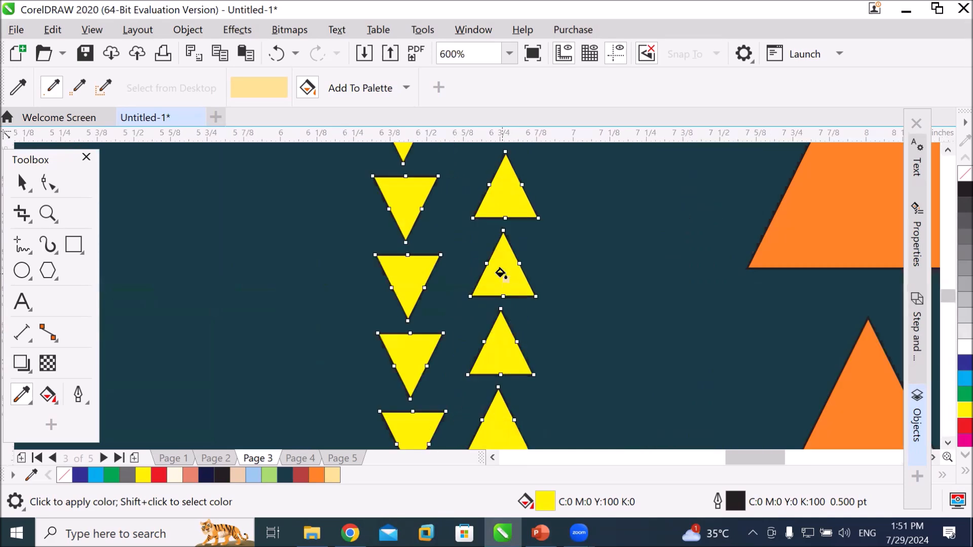
click(503, 273)
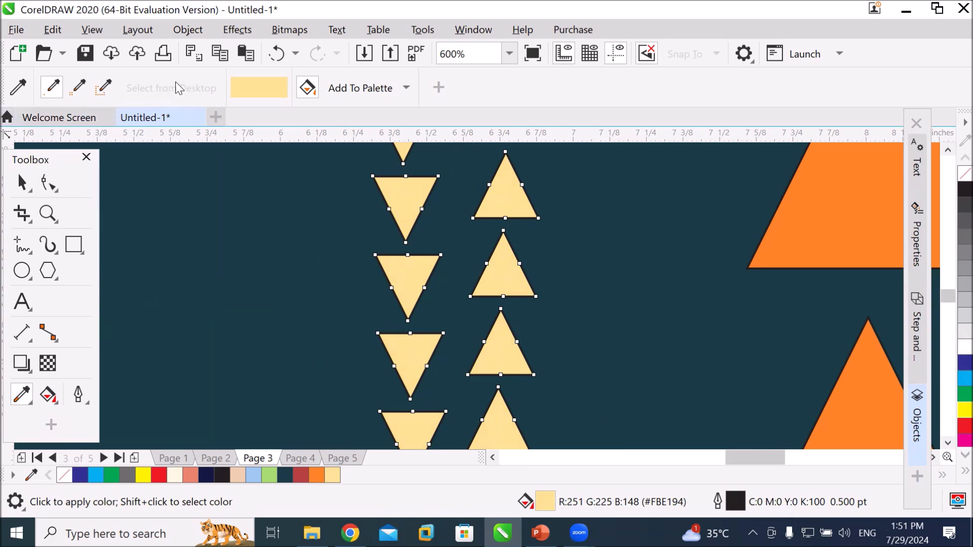
Restore the window beside the browser and sample a light grey from the airplane thumbnail in the WhatsApp chat.
click(51, 87)
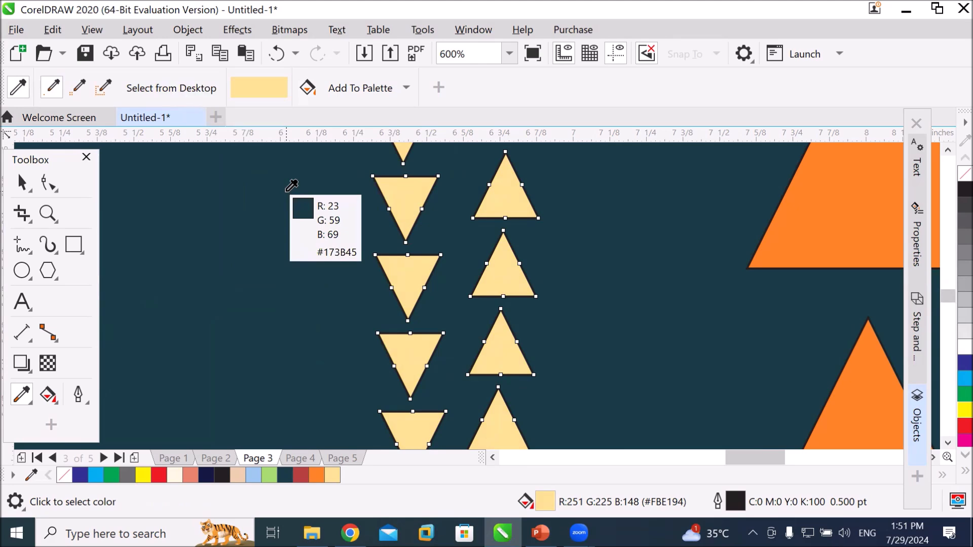
scroll(292, 186, down, 3)
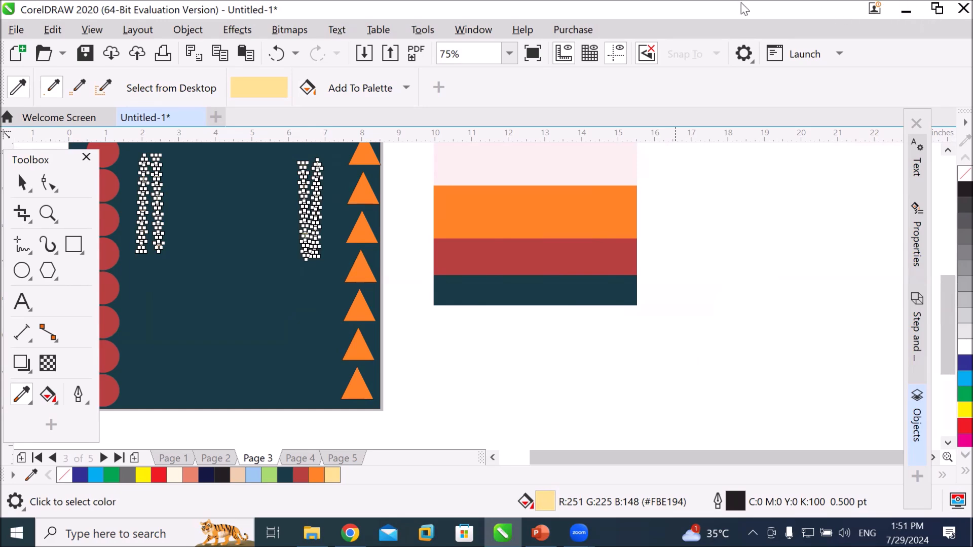
click(936, 8)
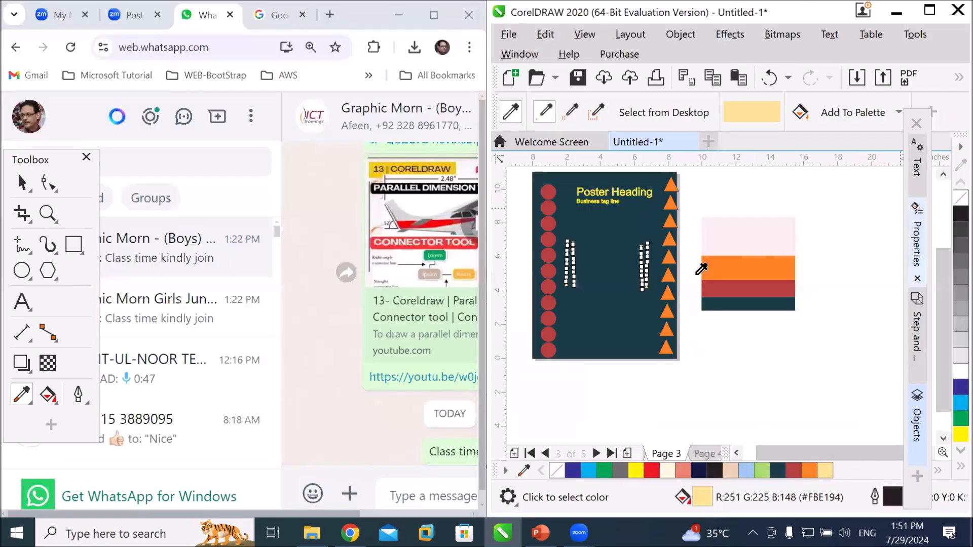
scroll(403, 221, up, 1)
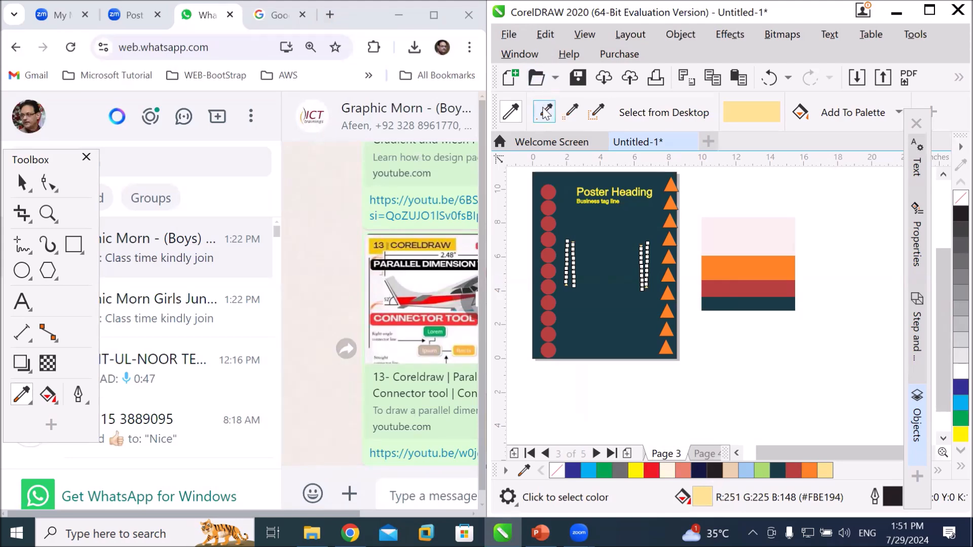
click(661, 112)
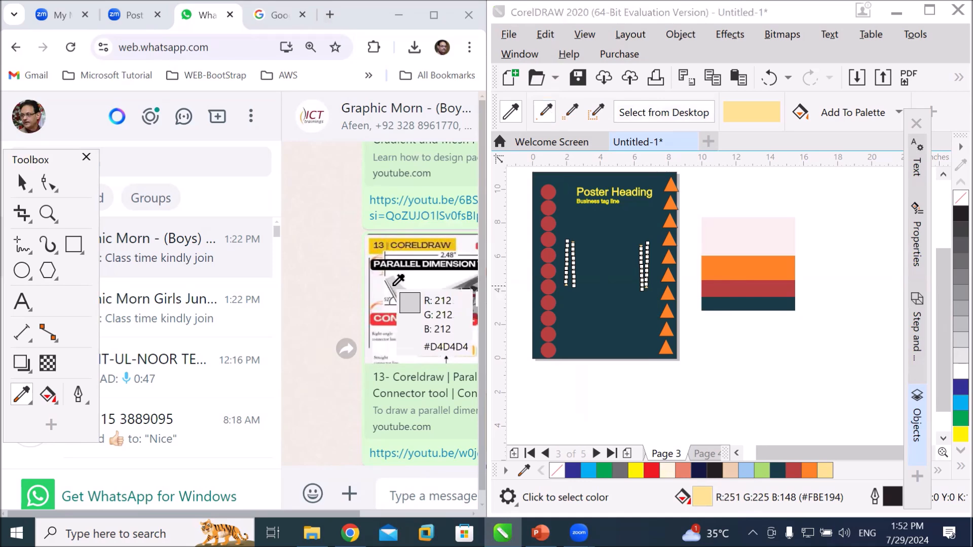
click(395, 286)
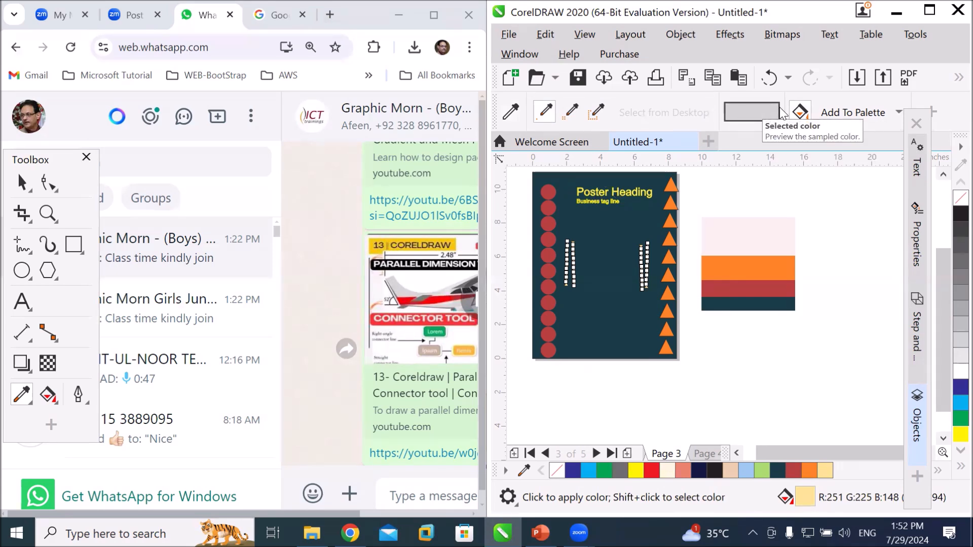
Add the sampled light grey to the Document Palette.
click(898, 113)
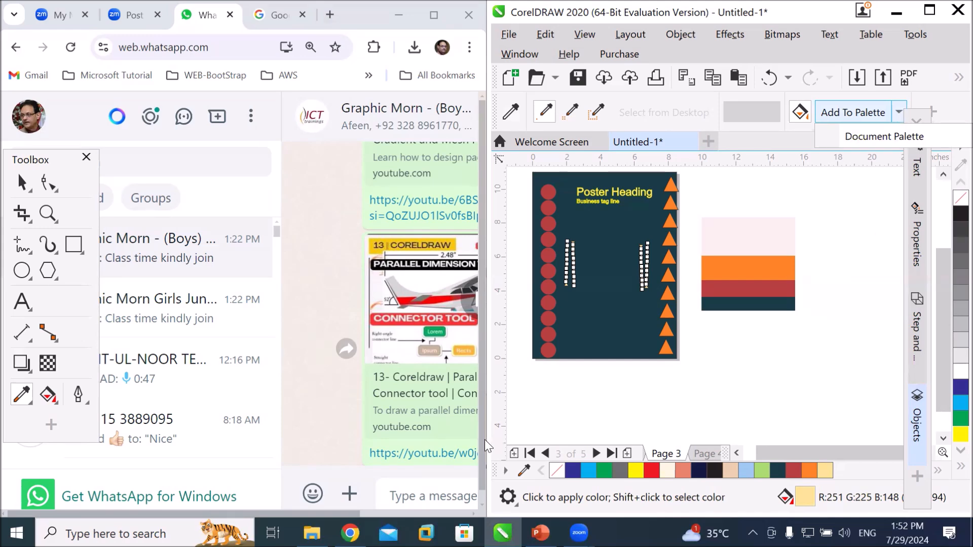
click(486, 466)
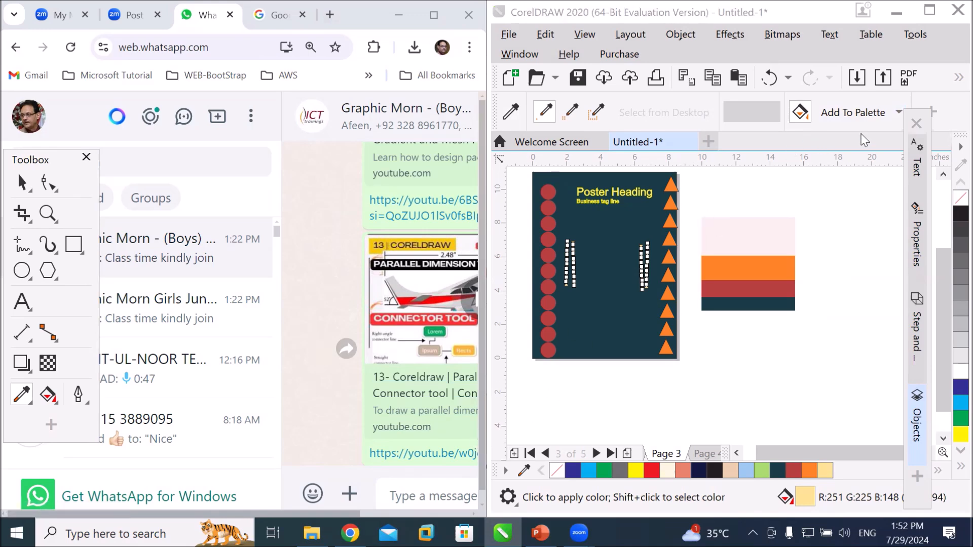
click(898, 114)
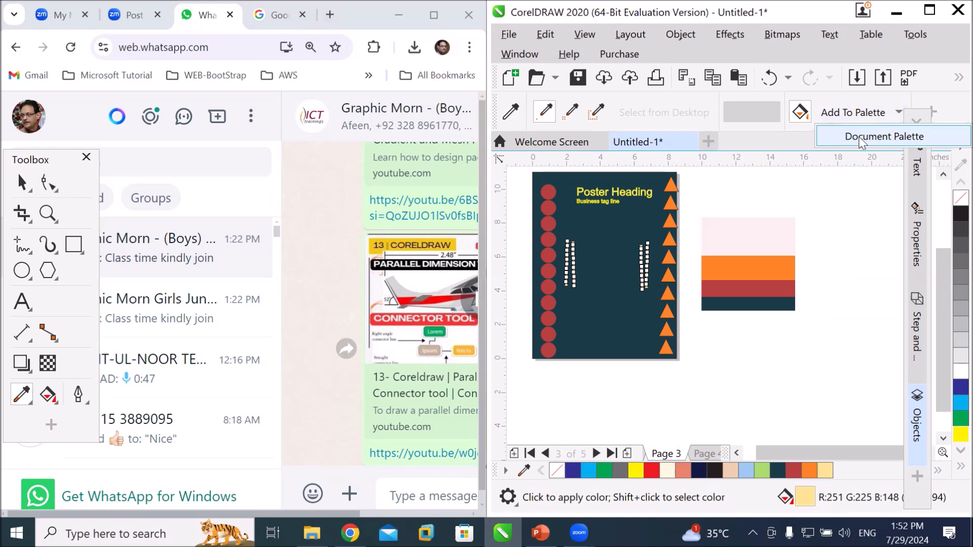
click(851, 139)
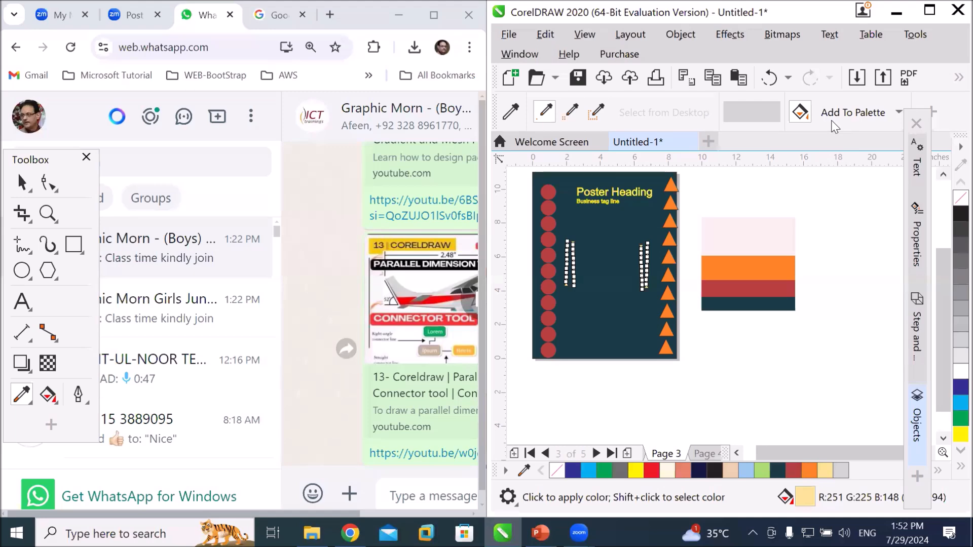
Maximize the CorelDRAW window and switch to the Attributes Eyedropper tool.
click(929, 10)
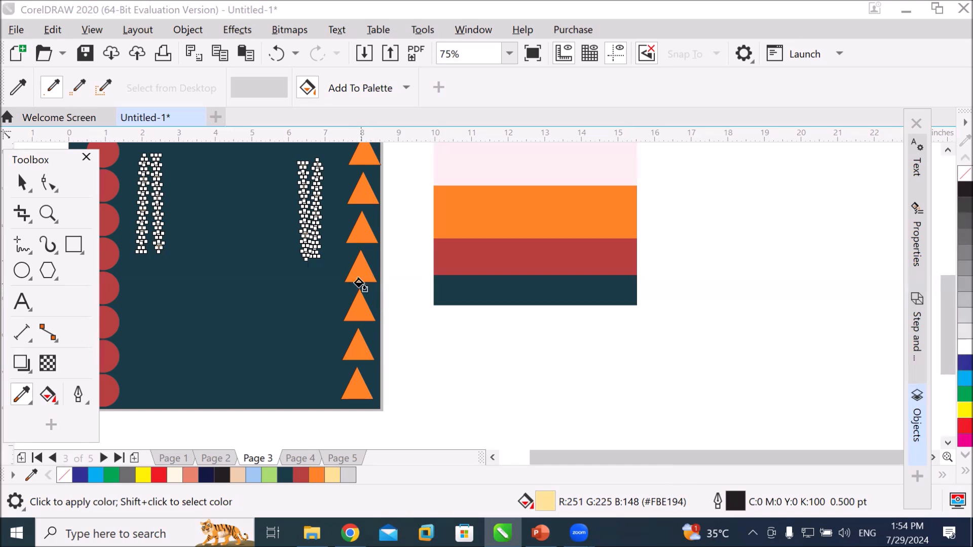
click(23, 397)
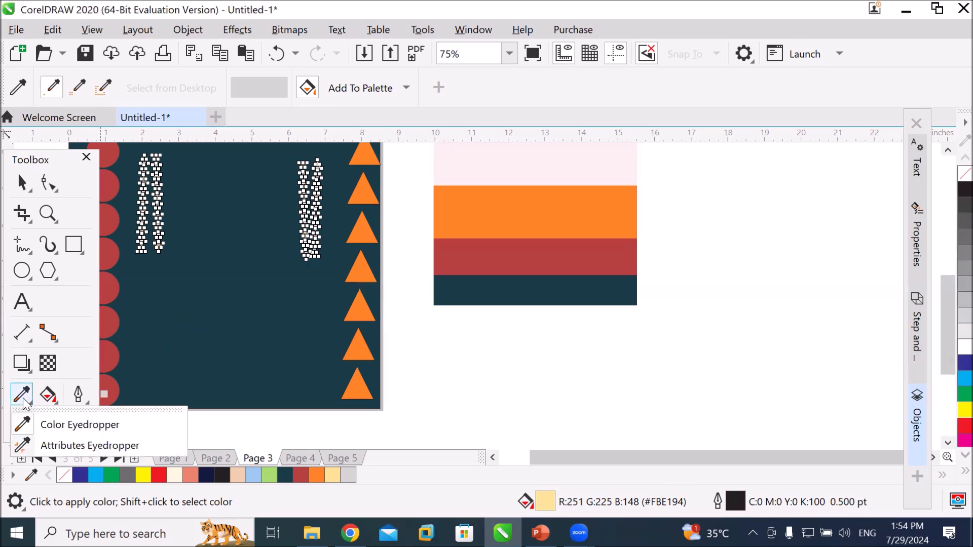
click(120, 448)
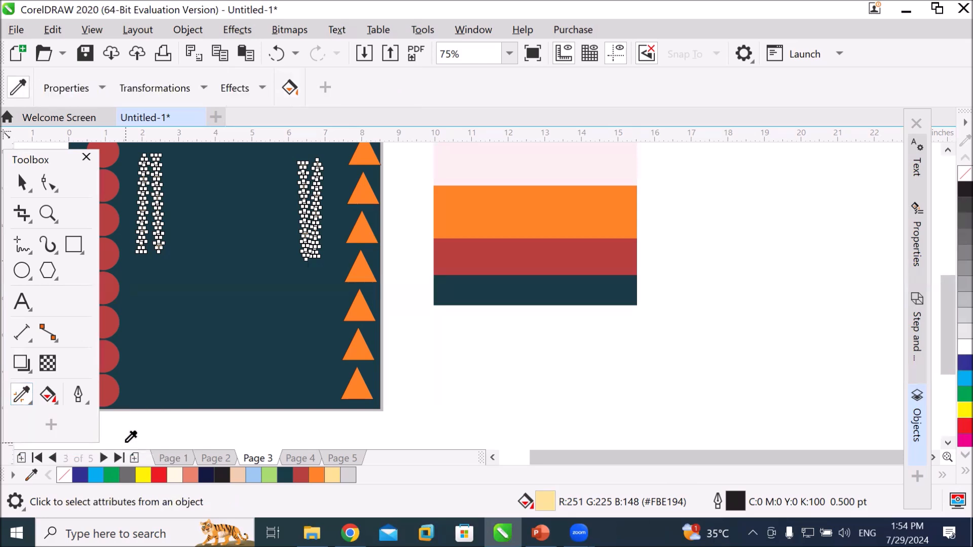
Review which properties, transformations and effects the Attributes Eyedropper can sample from an object.
click(102, 89)
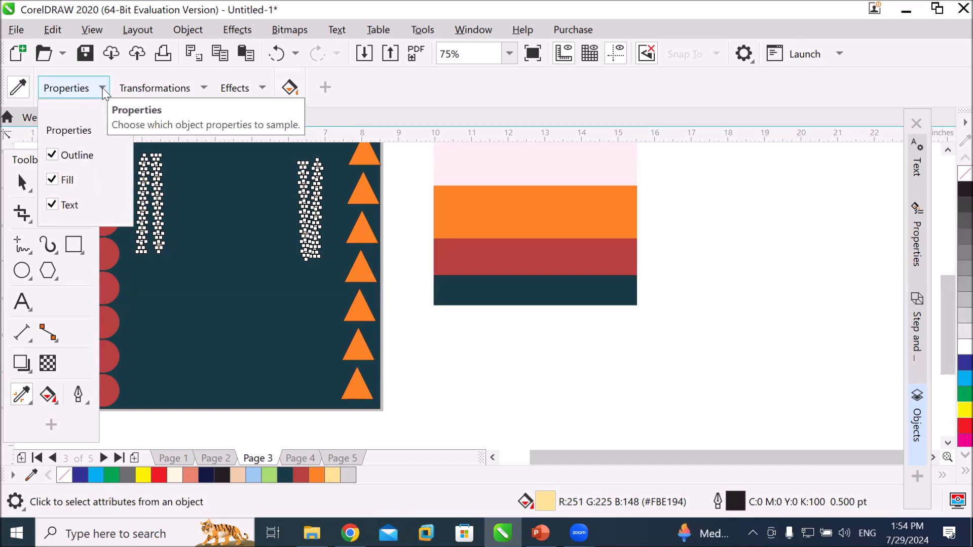
click(103, 90)
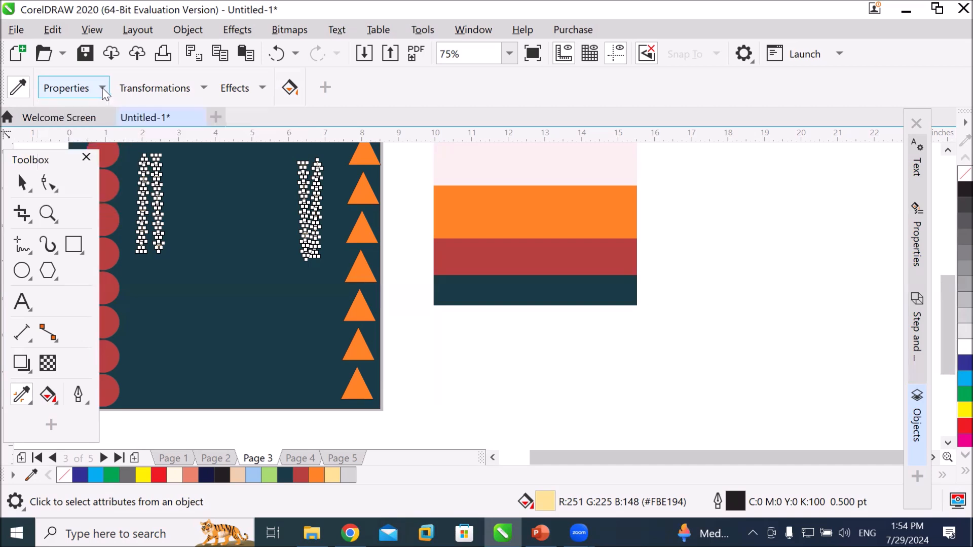
click(204, 88)
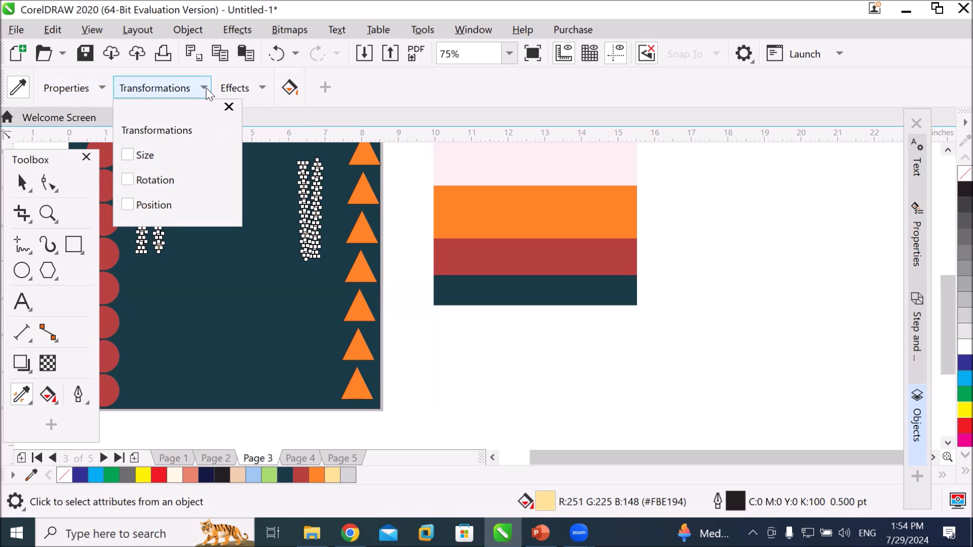
click(263, 94)
click(262, 91)
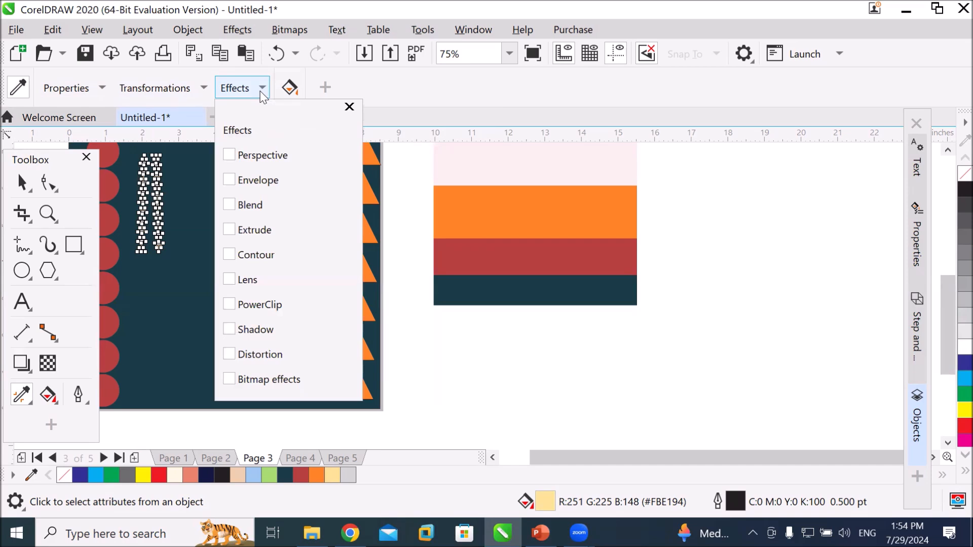
click(262, 94)
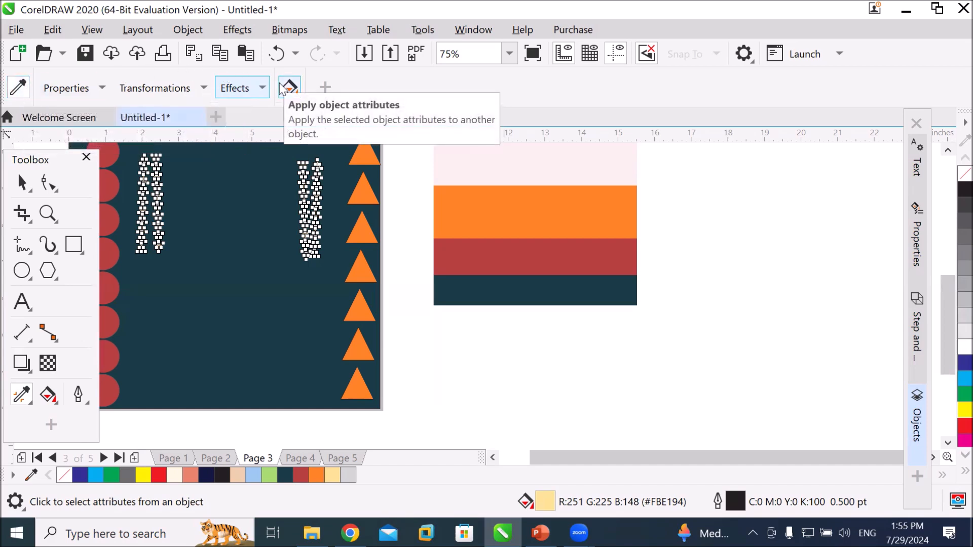
click(102, 89)
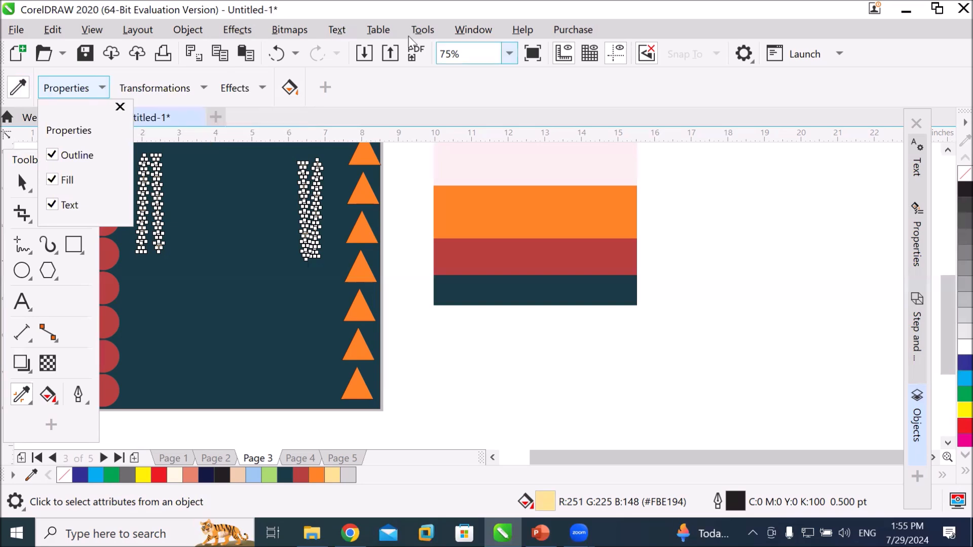
click(473, 312)
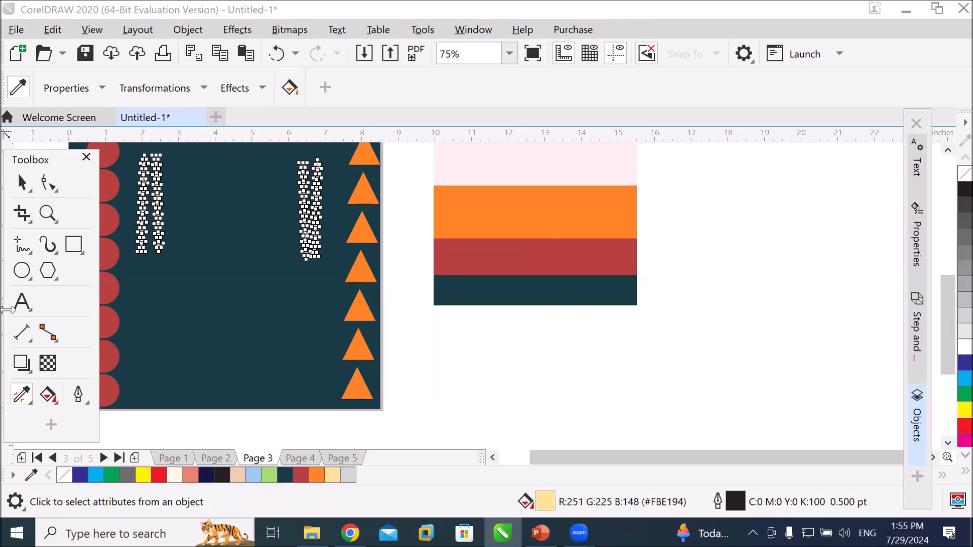
Draw a circle about 1.1 inches across on the blank area beyond the colour bands and set its outline width to 4.0 pt.
click(21, 270)
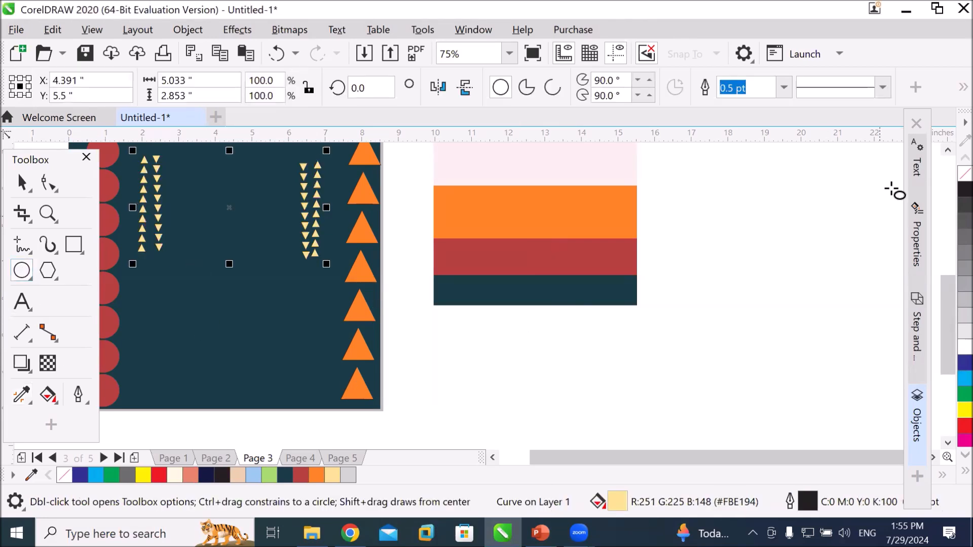
drag(706, 184, 745, 220)
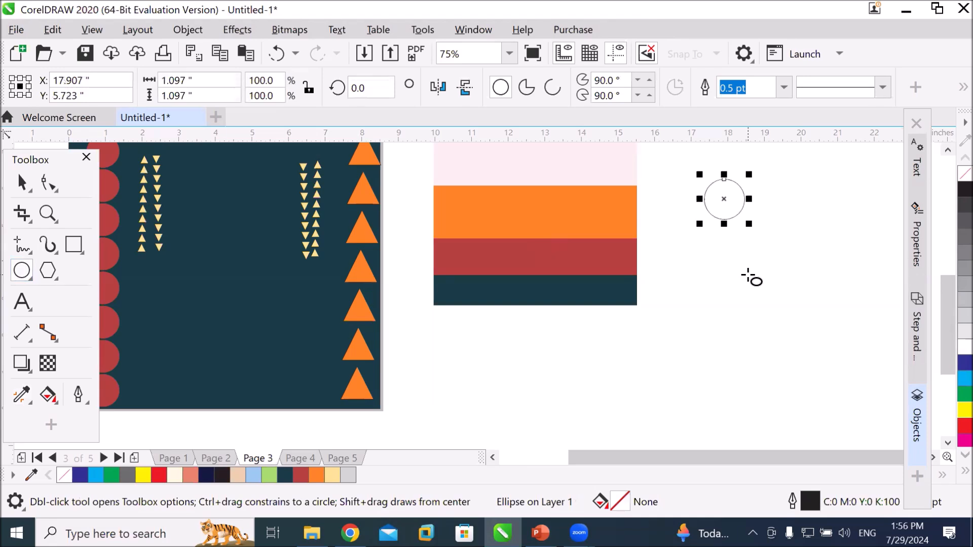
click(783, 89)
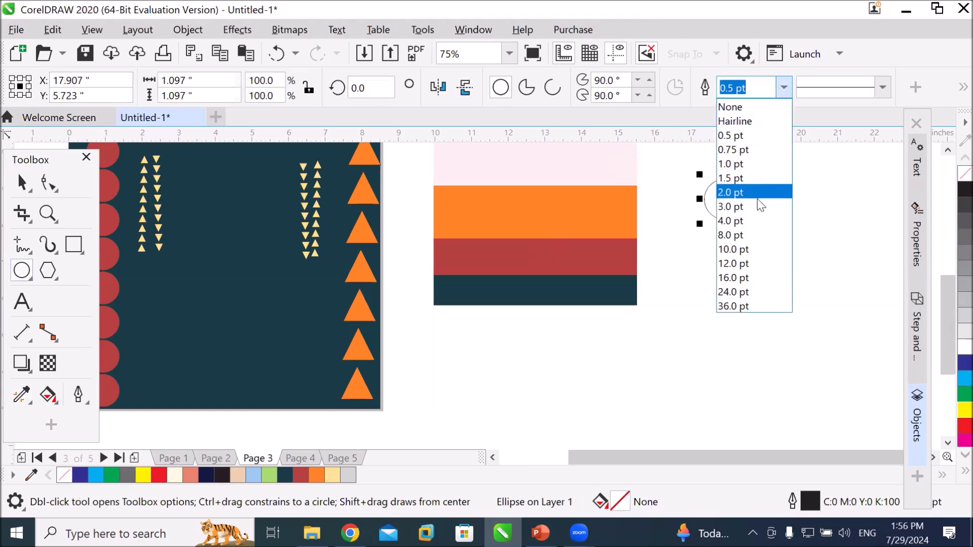
click(757, 223)
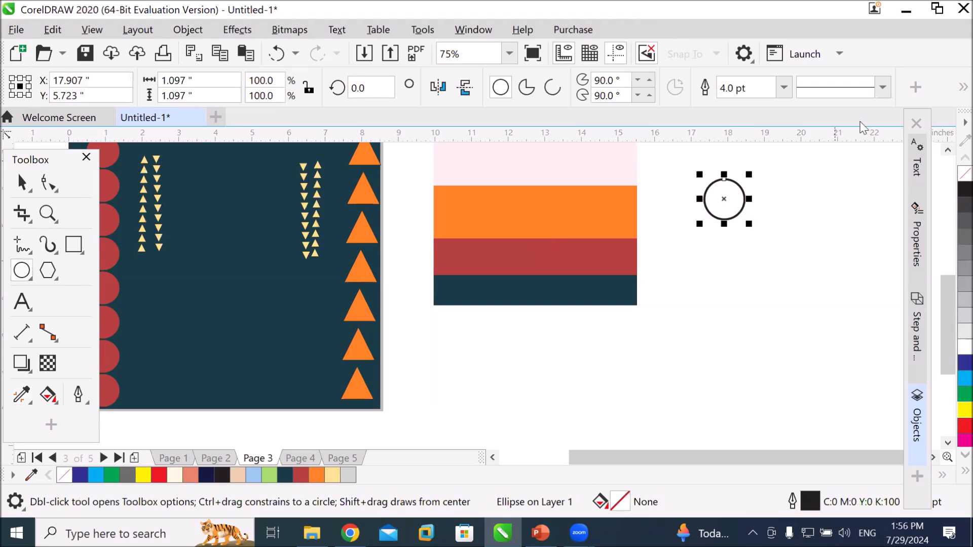
Give the circle's outline a dashed line style and colour the outline red.
click(882, 87)
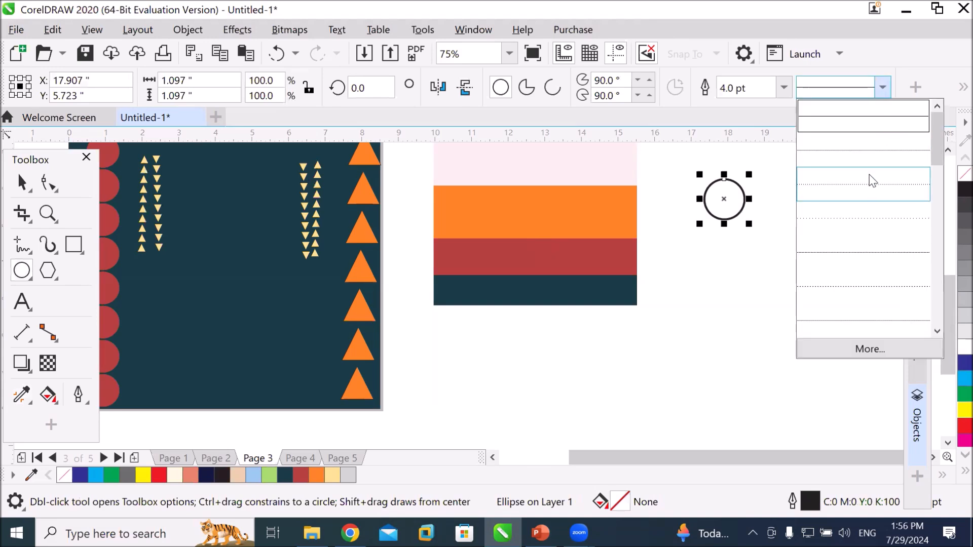
click(854, 282)
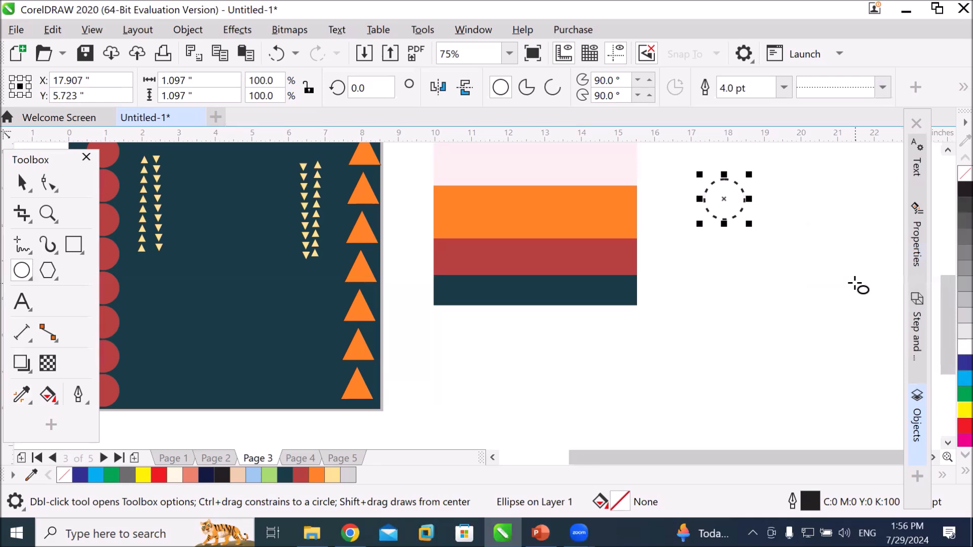
right_click(963, 426)
scroll(743, 226, up, 2)
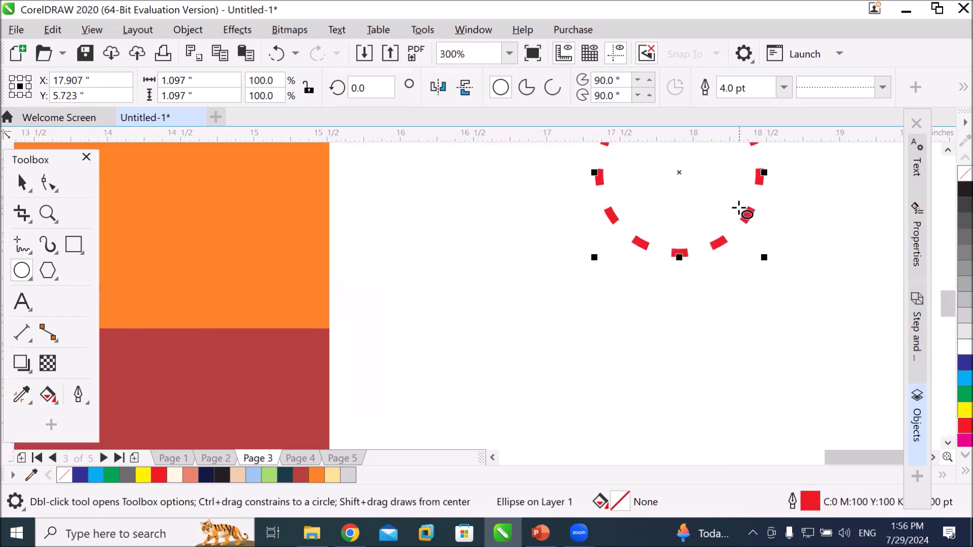
scroll(739, 209, down, 2)
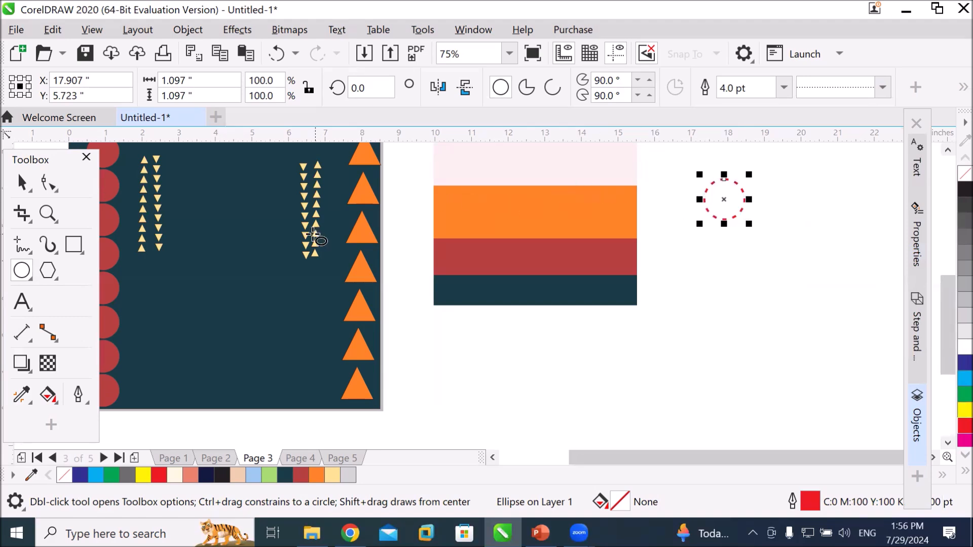
Draw a rectangle about 1.36 by 1.40 inches below the circle and fill it with cyan.
click(73, 247)
drag(701, 267, 751, 319)
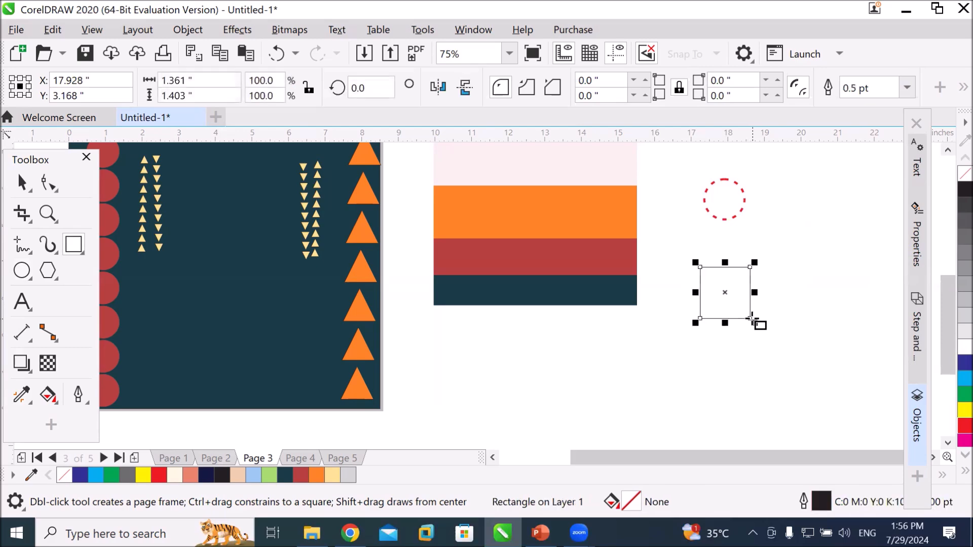
click(952, 382)
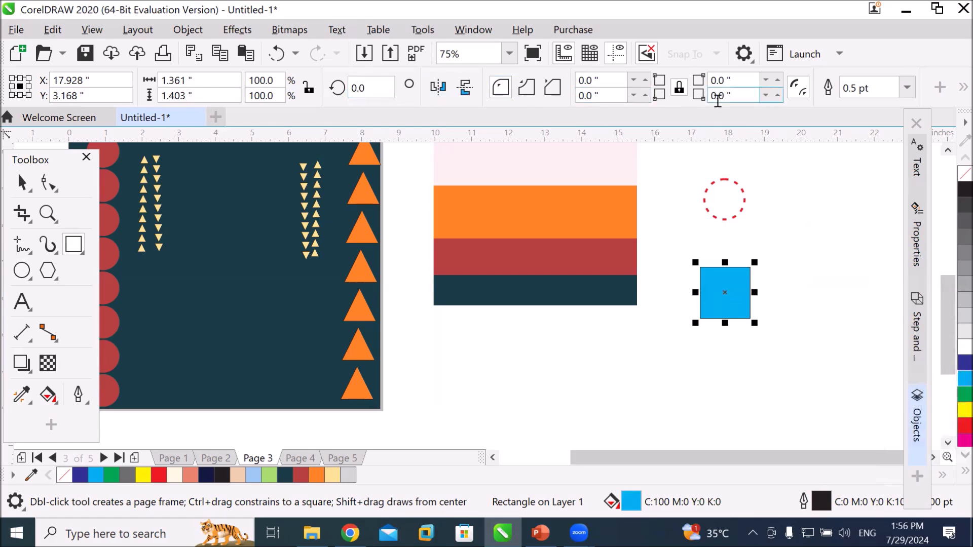
Set the cyan rectangle's outline width to 10.0 pt and colour the outline green.
click(906, 87)
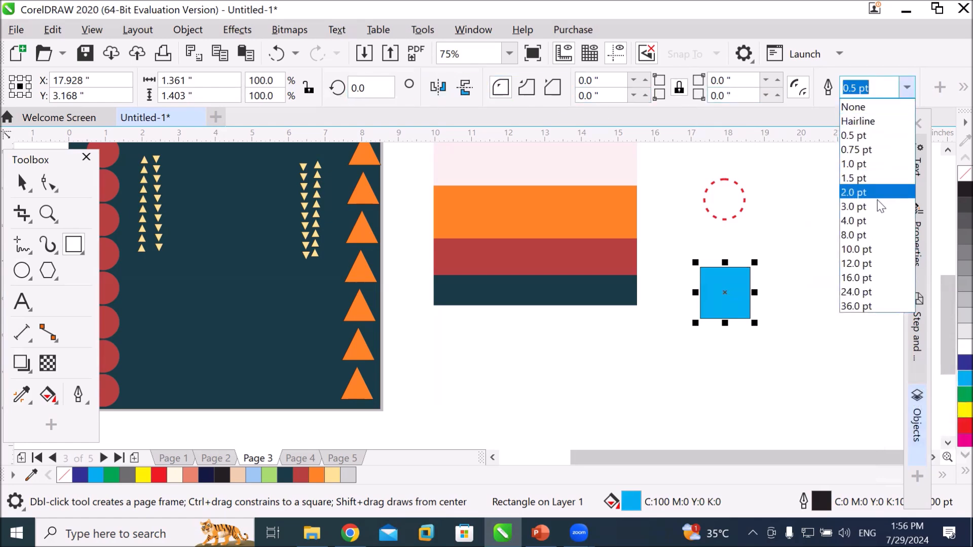
click(879, 249)
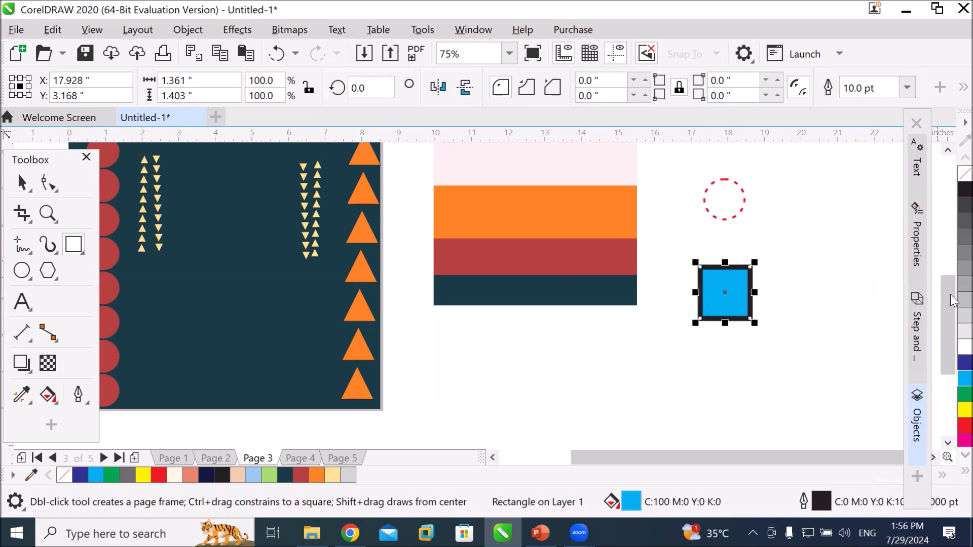
right_click(965, 394)
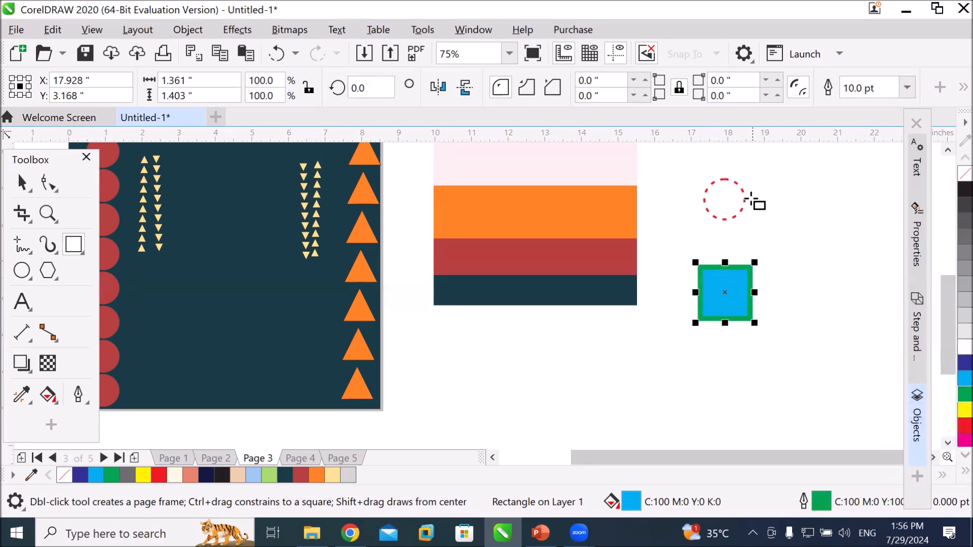
Fill the dashed circle with yellow and check its fill and outline up close.
click(22, 183)
click(735, 210)
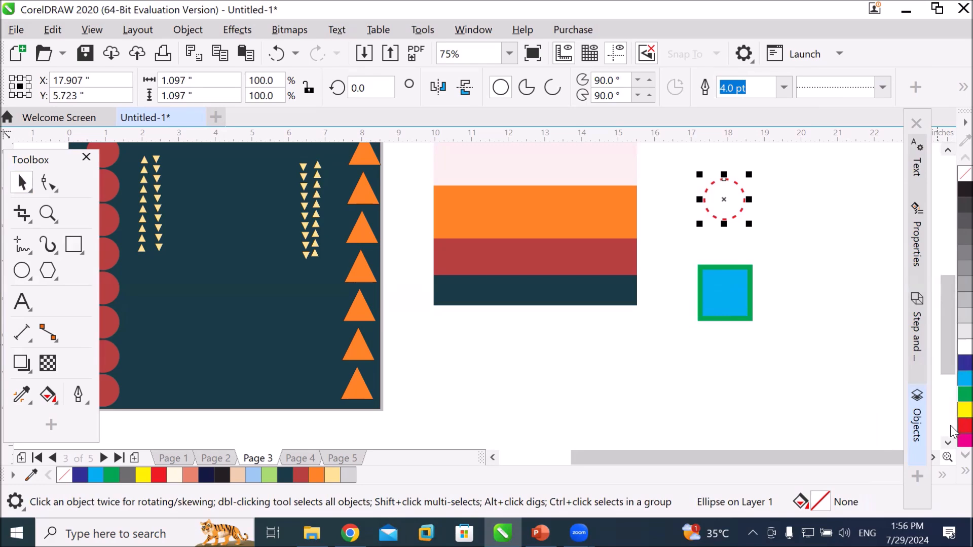
click(956, 411)
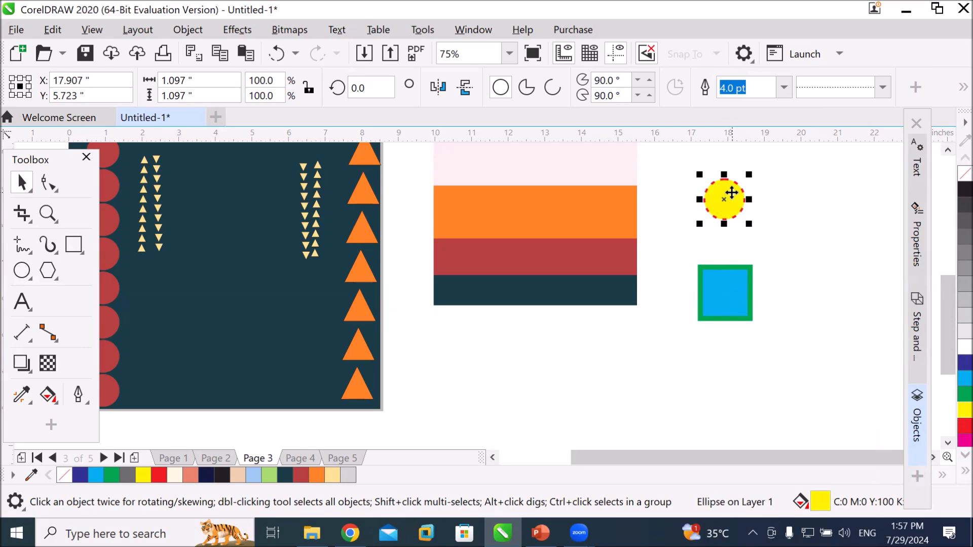
scroll(722, 199, up, 2)
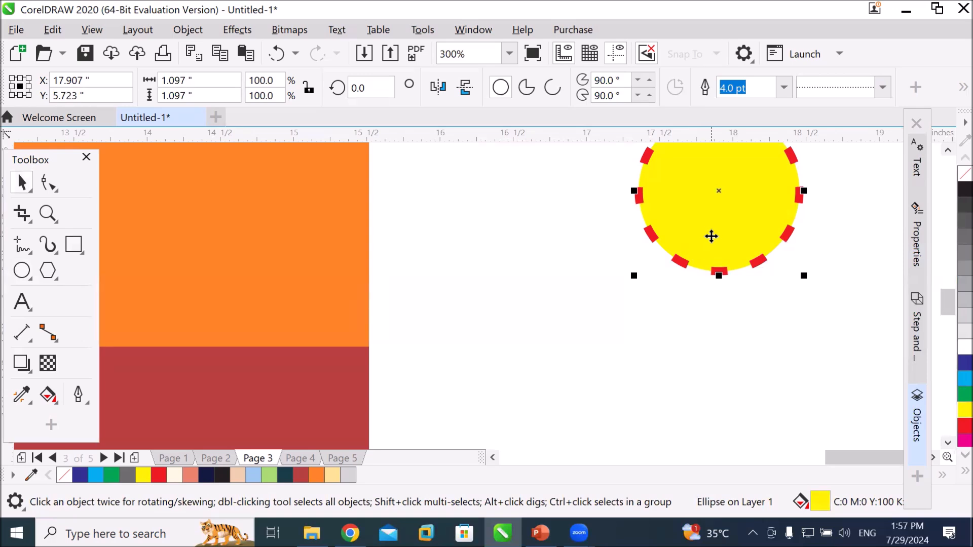
scroll(710, 235, down, 1)
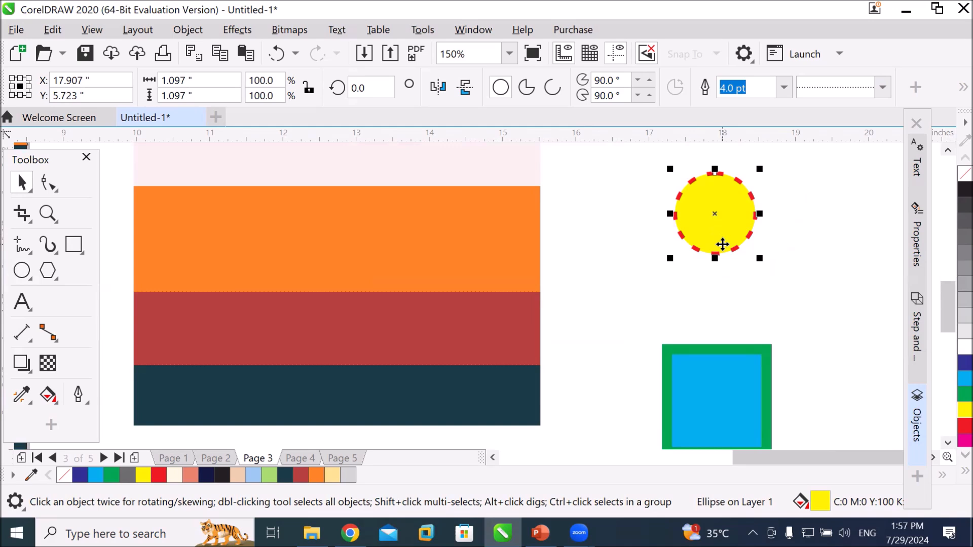
scroll(716, 236, down, 1)
scroll(718, 234, up, 1)
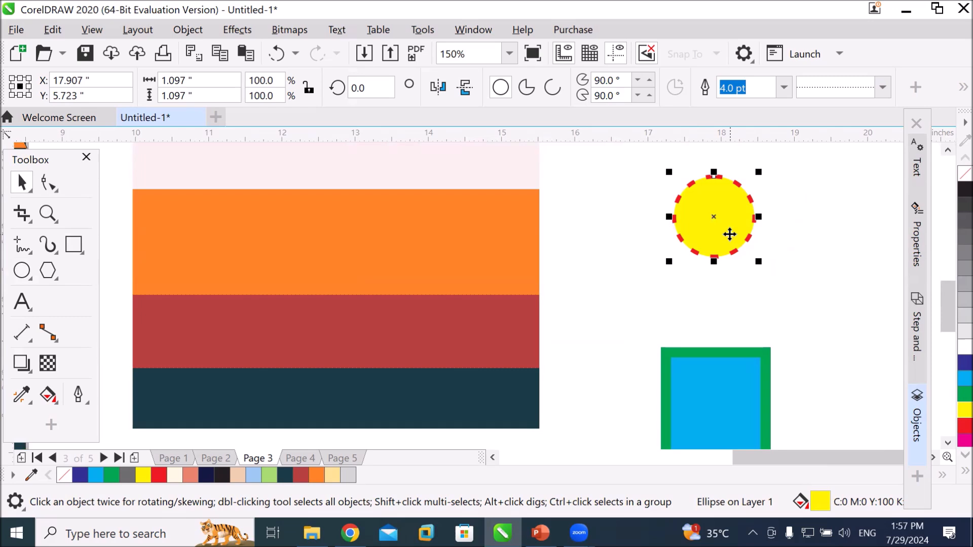
scroll(730, 234, up, 1)
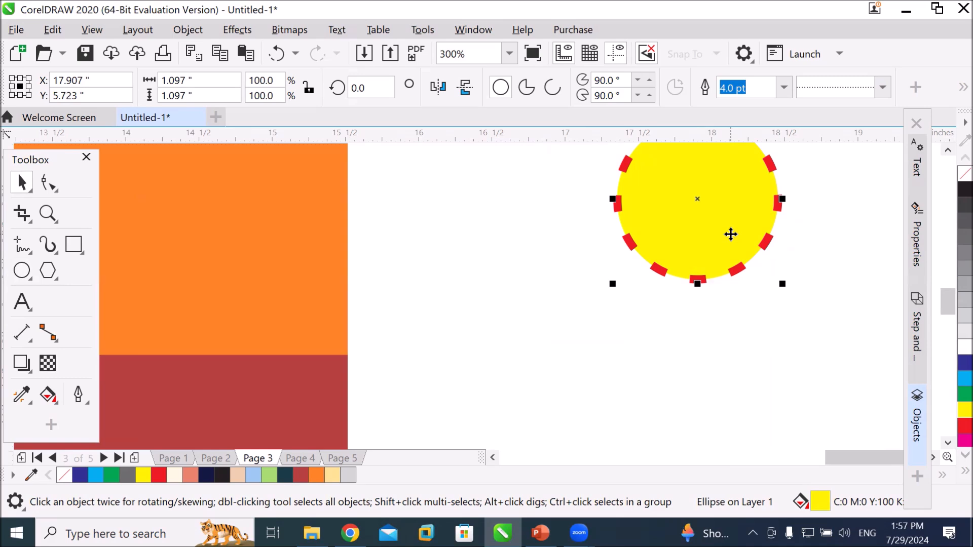
scroll(731, 235, down, 4)
Select the column of orange triangles on the poster and examine their outline up close.
click(21, 184)
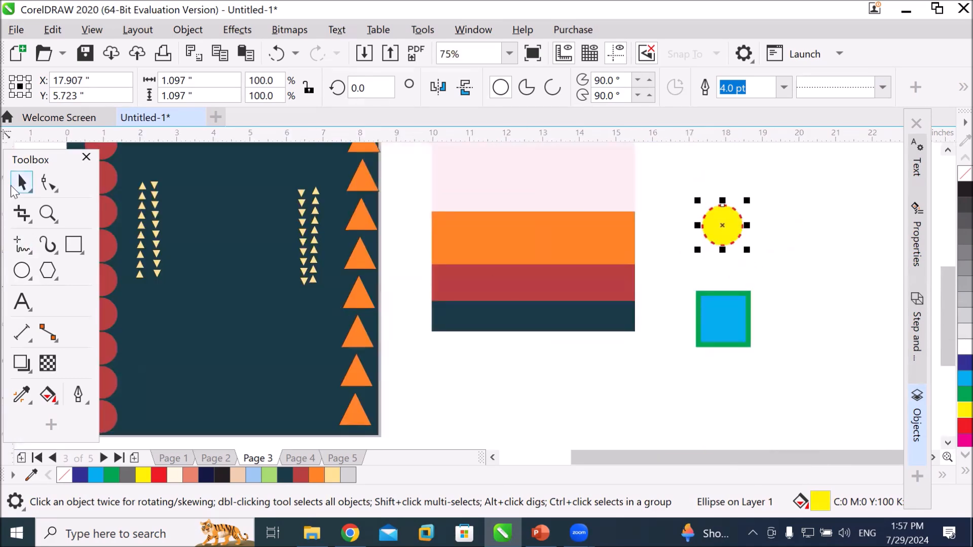
click(364, 381)
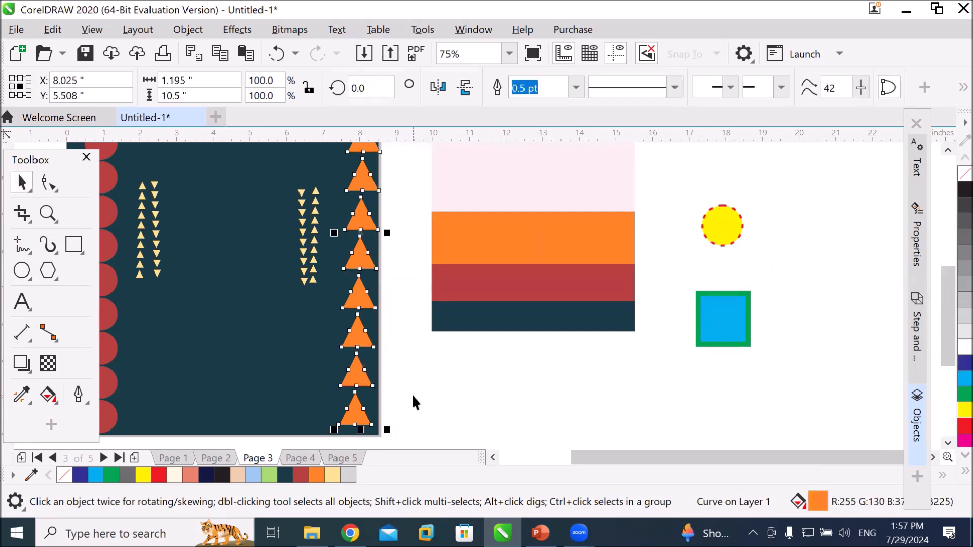
scroll(379, 330, up, 4)
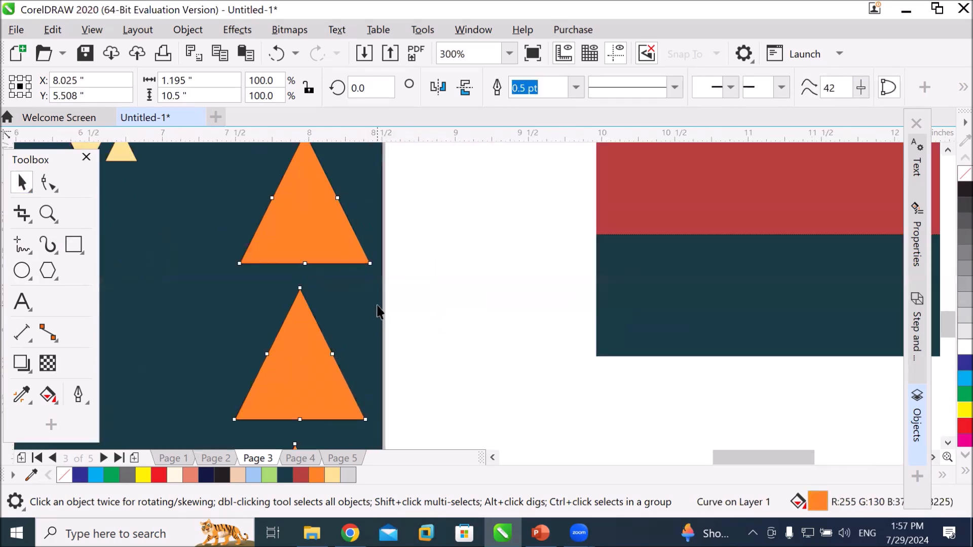
scroll(349, 219, up, 6)
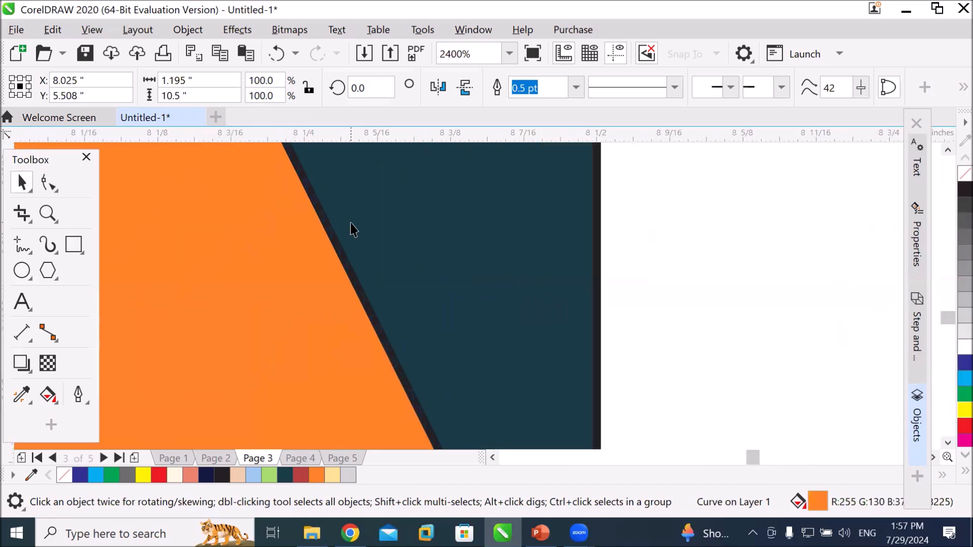
scroll(353, 229, up, 1)
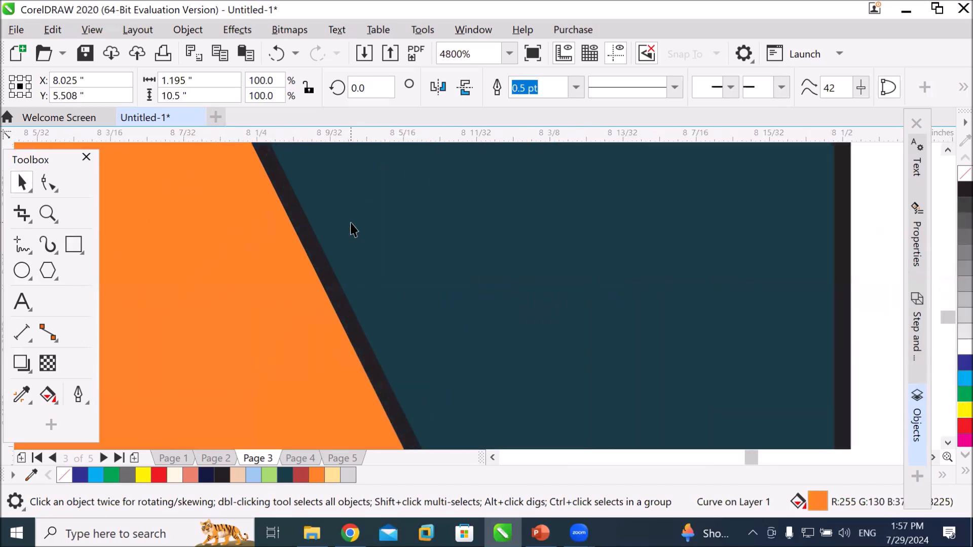
scroll(353, 229, down, 6)
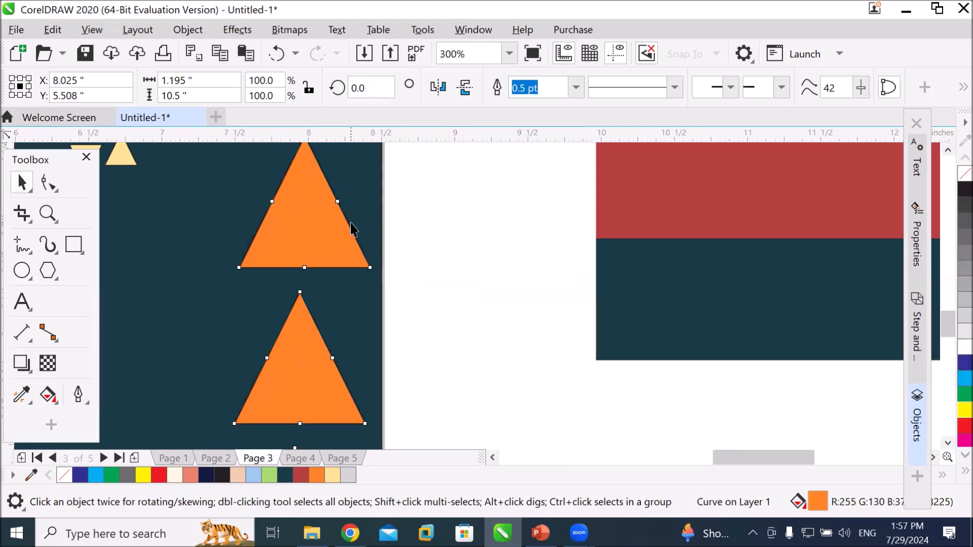
Set the Attributes Eyedropper to sample only the outline property, excluding fill and text.
scroll(353, 229, down, 2)
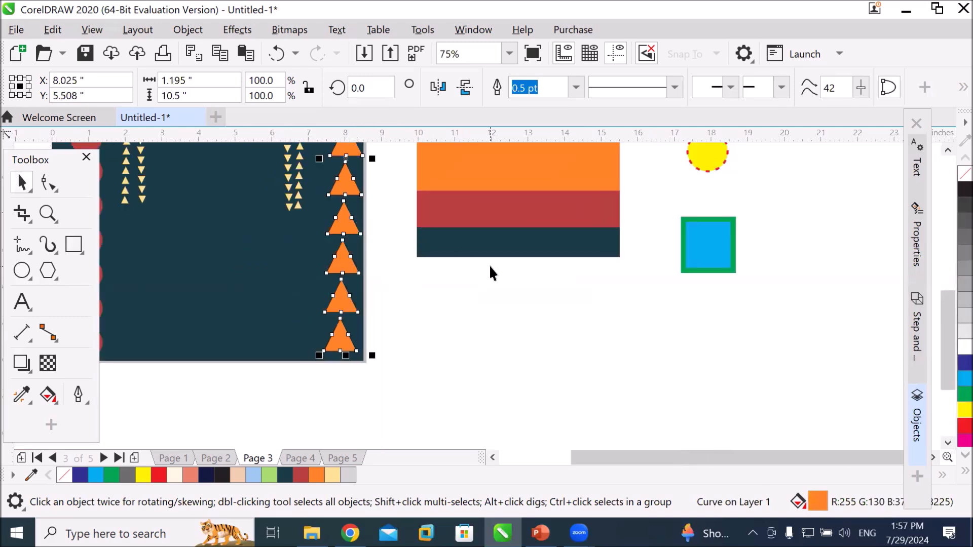
click(22, 399)
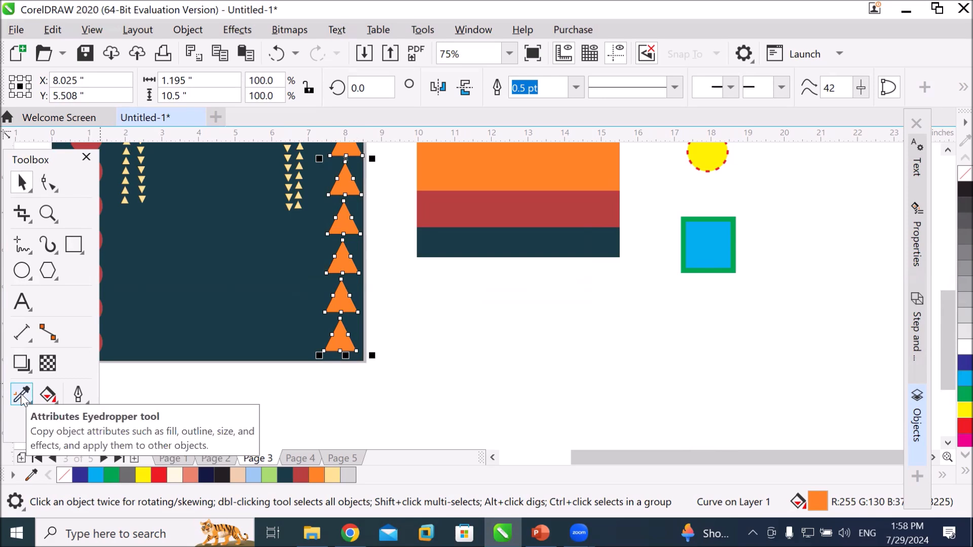
click(22, 399)
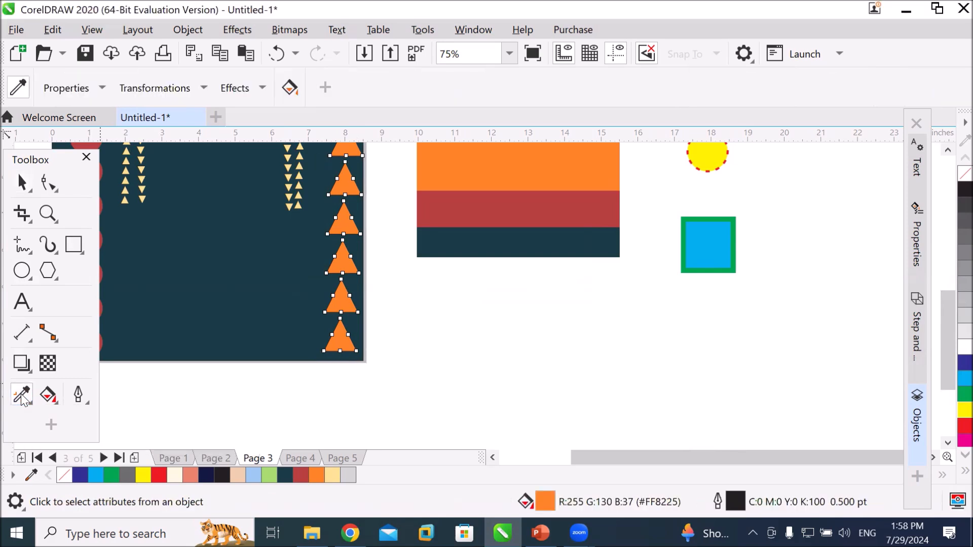
click(103, 88)
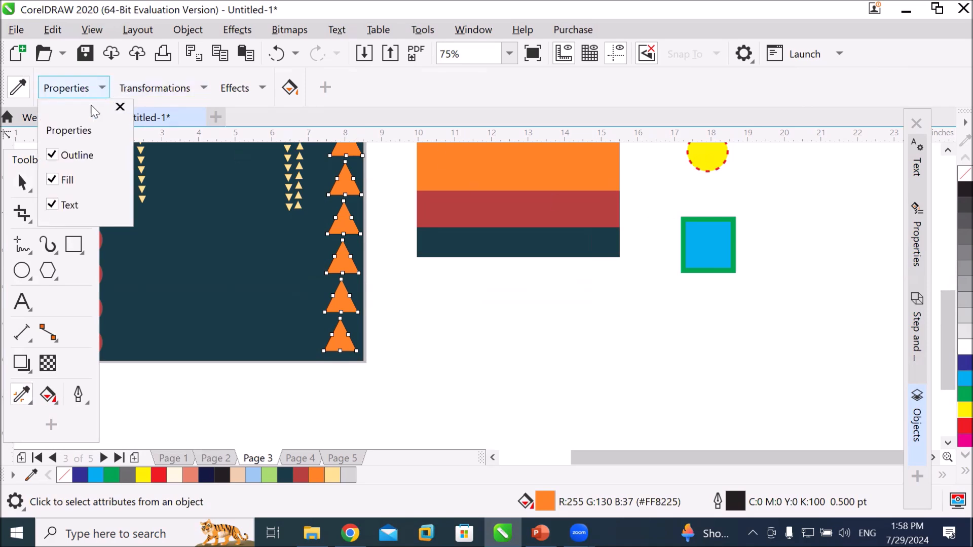
click(20, 94)
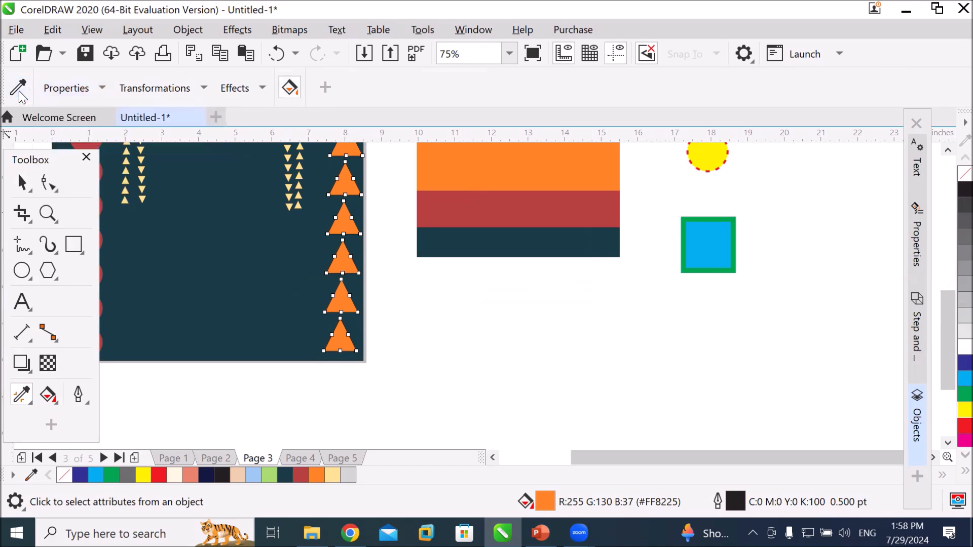
click(101, 88)
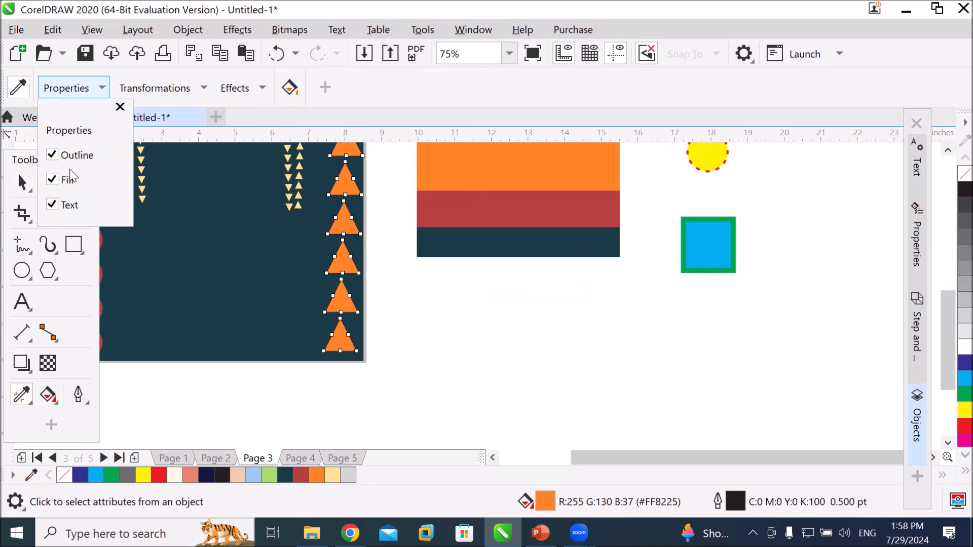
click(64, 184)
click(65, 207)
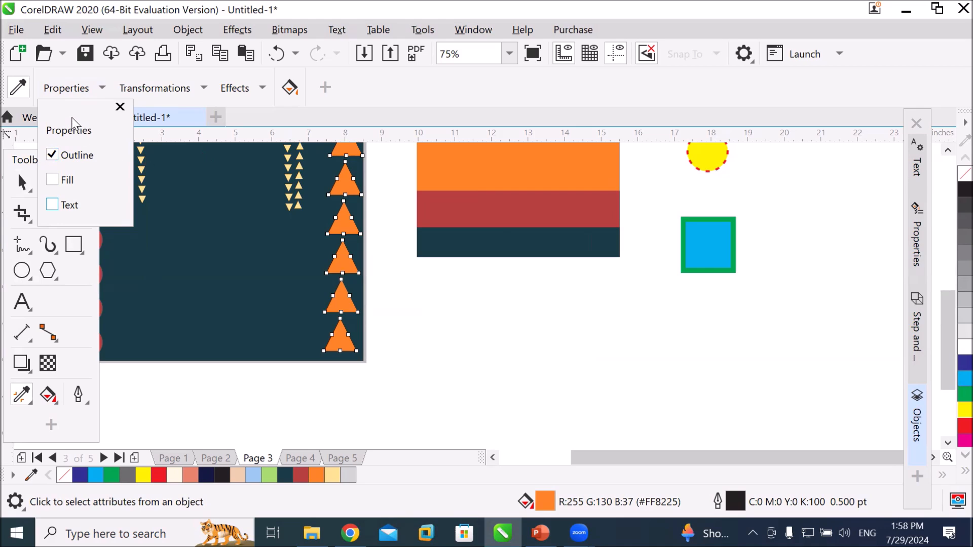
click(73, 89)
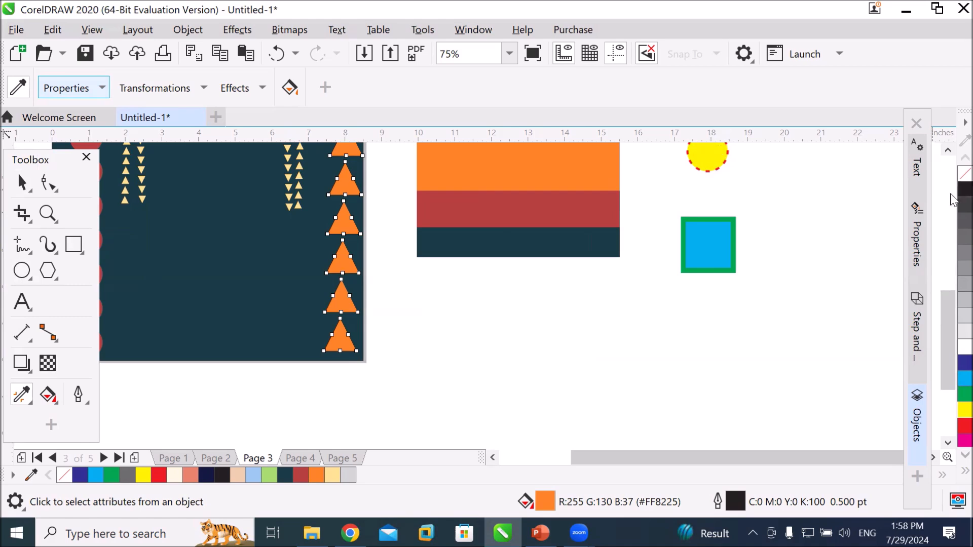
Sample the yellow circle's dashed red outline and apply it to the poster's column of orange triangles.
click(948, 150)
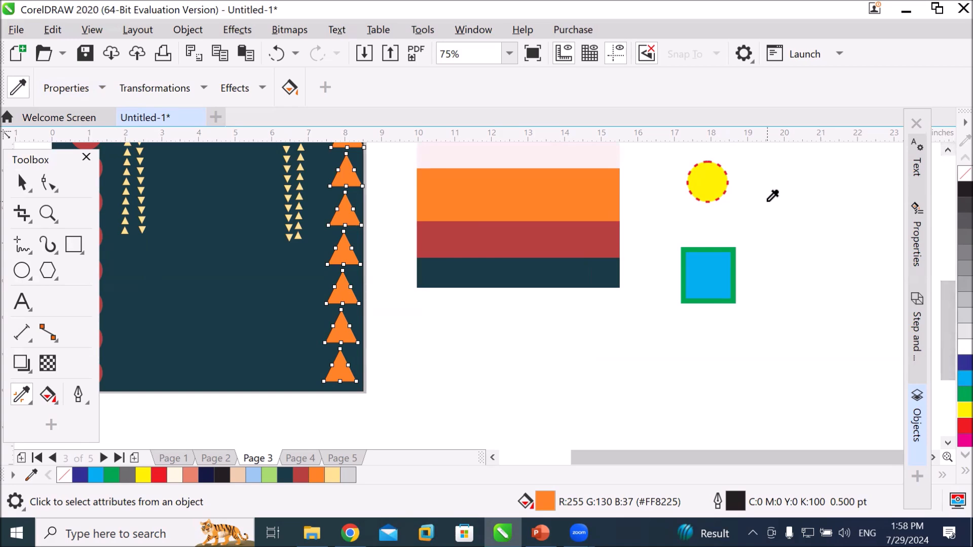
click(706, 176)
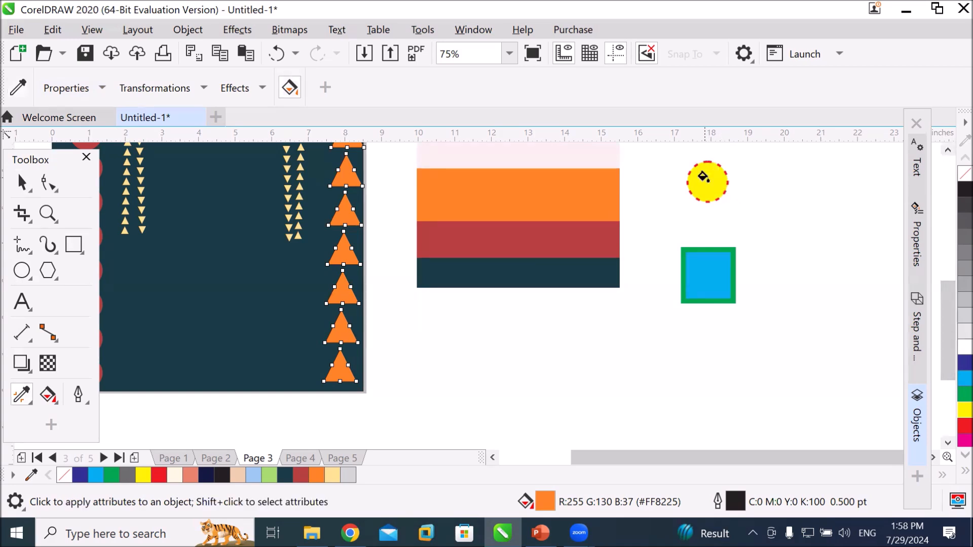
scroll(342, 254, up, 4)
click(343, 250)
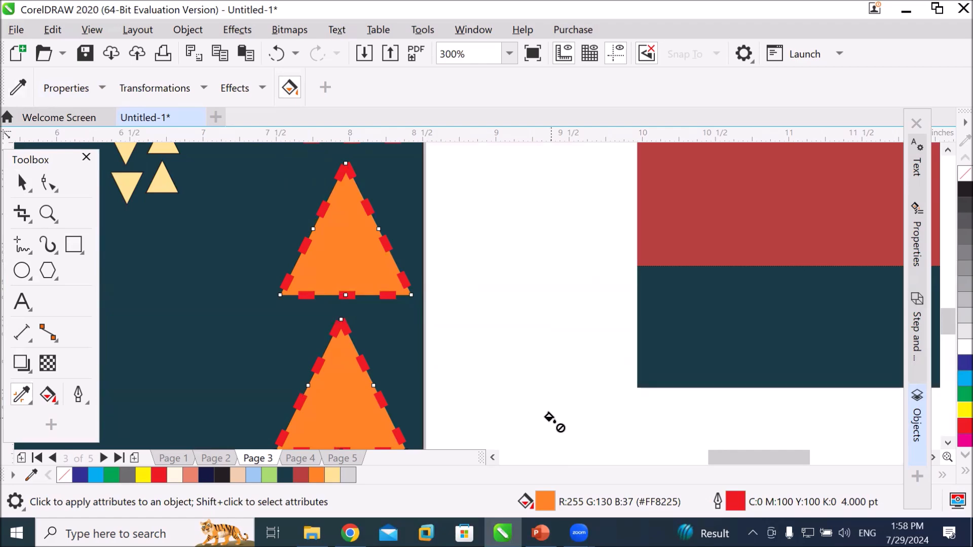
scroll(554, 422, down, 4)
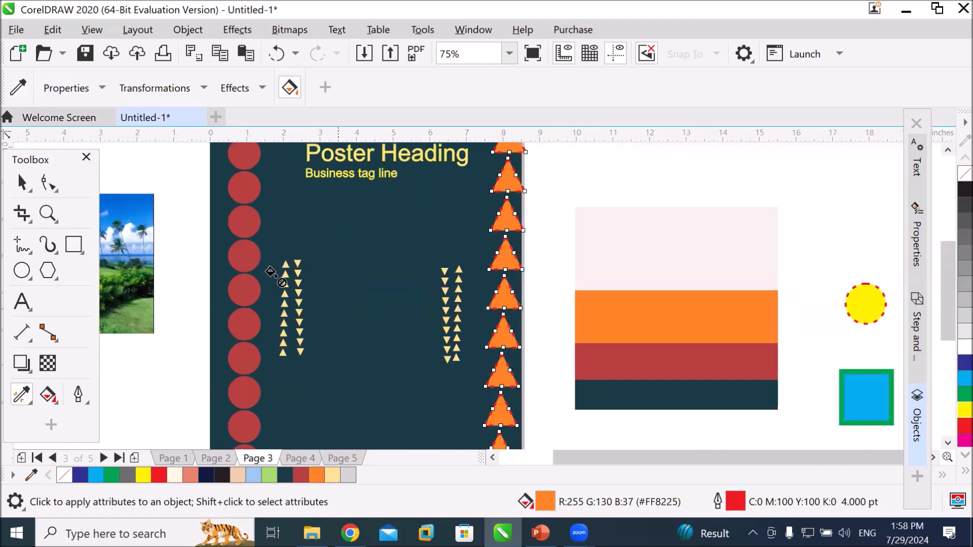
Sample the cyan square's thick green outline and apply it to the poster's column of red circles with the Attributes Eyedropper.
click(21, 183)
click(245, 225)
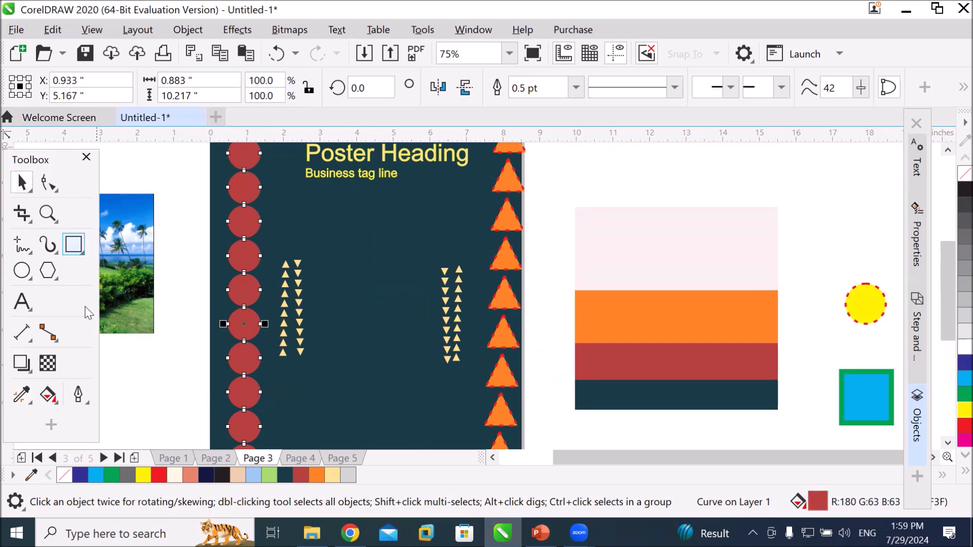
click(21, 394)
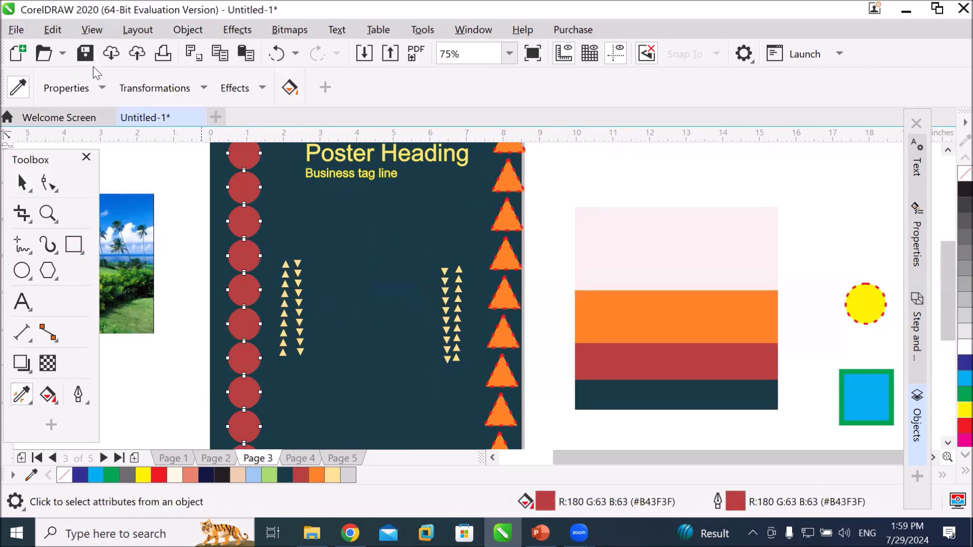
click(101, 88)
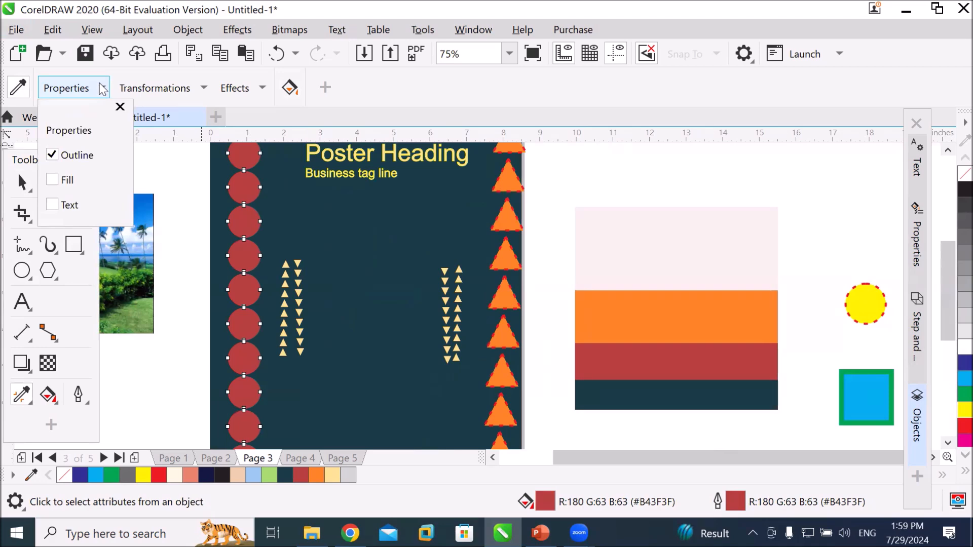
click(101, 89)
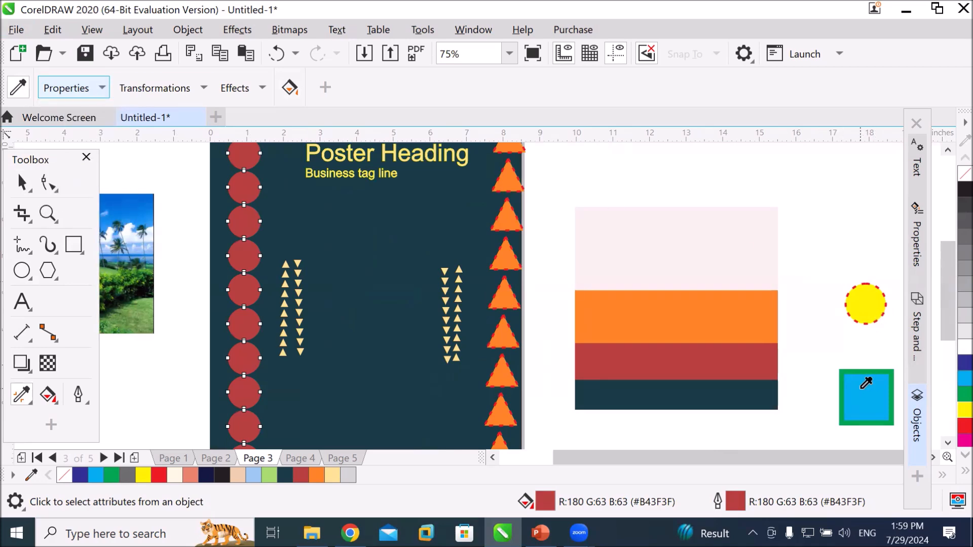
click(861, 389)
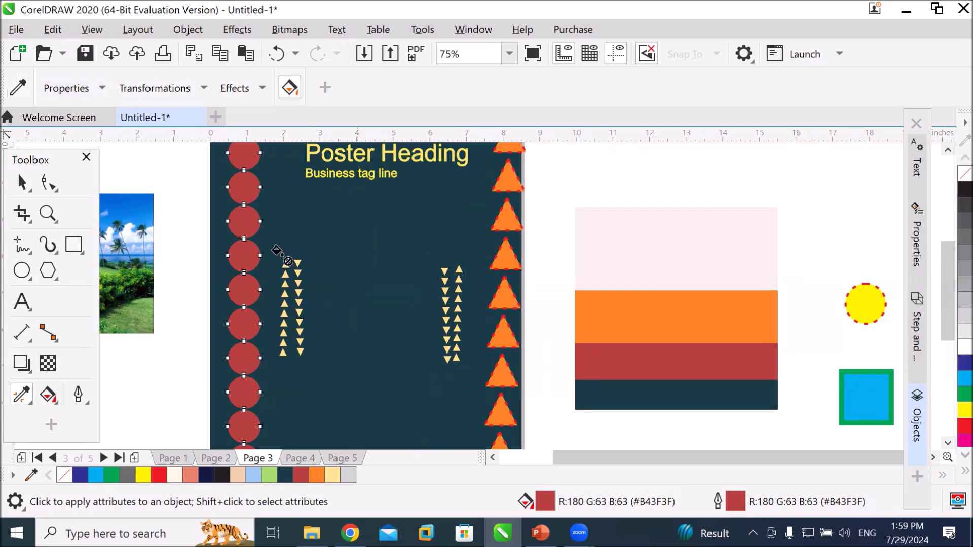
scroll(242, 256, up, 4)
click(242, 256)
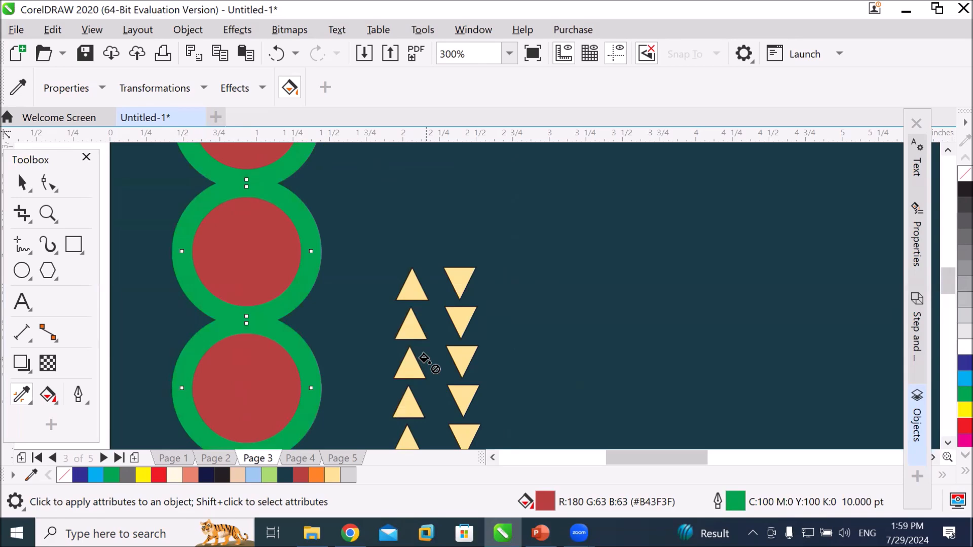
scroll(425, 360, down, 6)
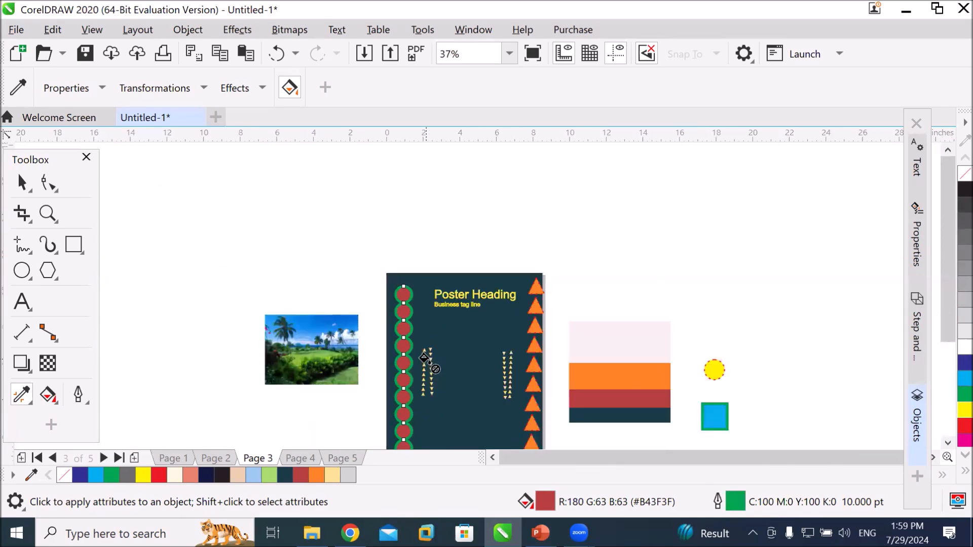
Include fill along with outline in the properties sampled by the Attributes Eyedropper.
scroll(555, 424, up, 1)
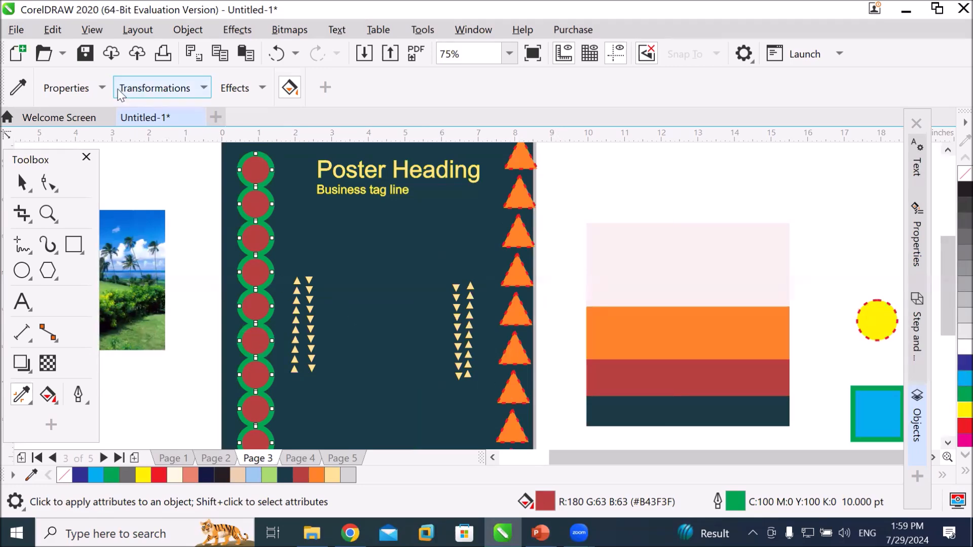
click(102, 87)
click(52, 180)
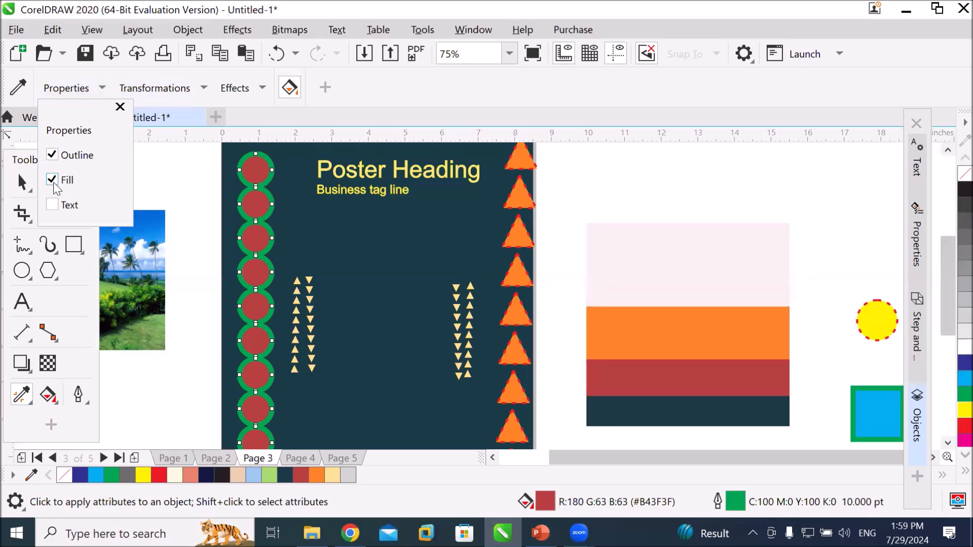
Sample the separate yellow circle and apply its fill and dashed red outline to the poster's column of circles.
click(20, 89)
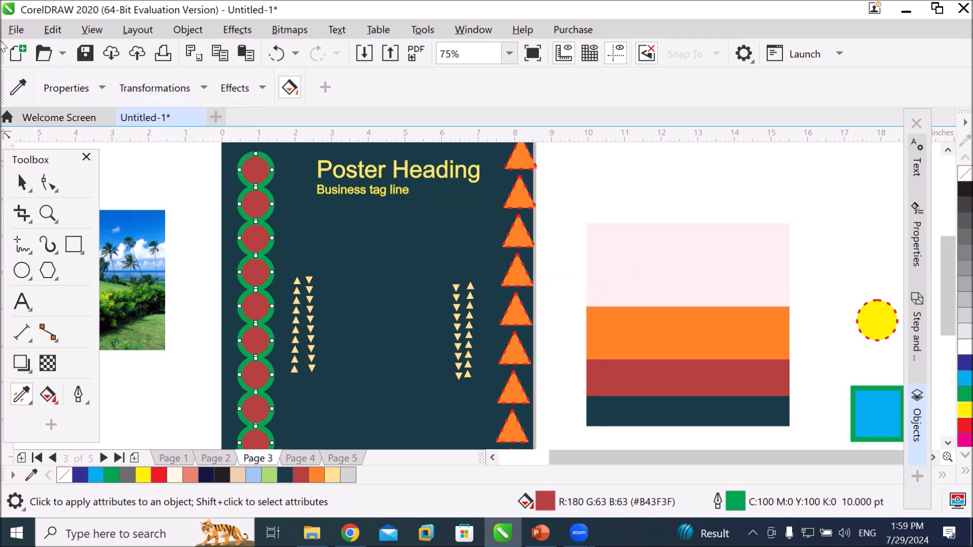
click(23, 92)
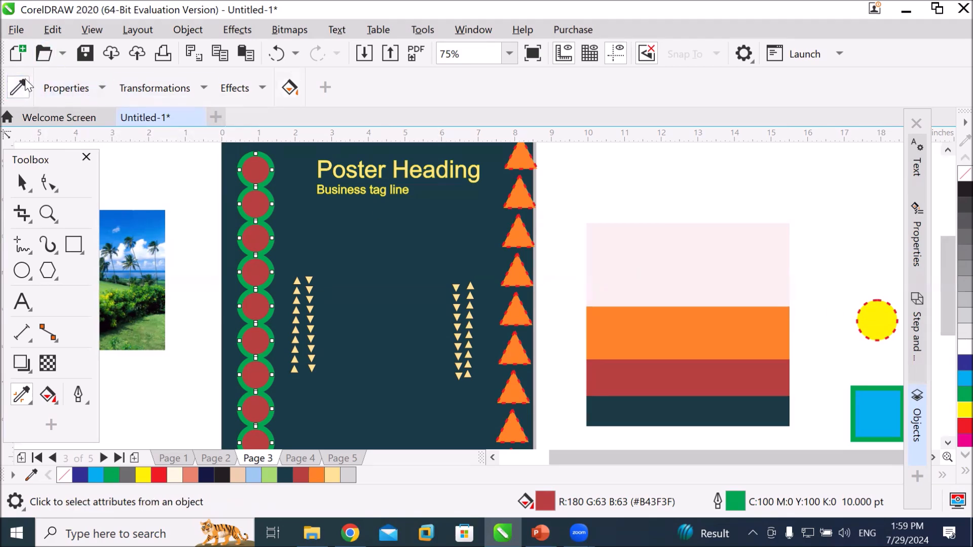
click(879, 318)
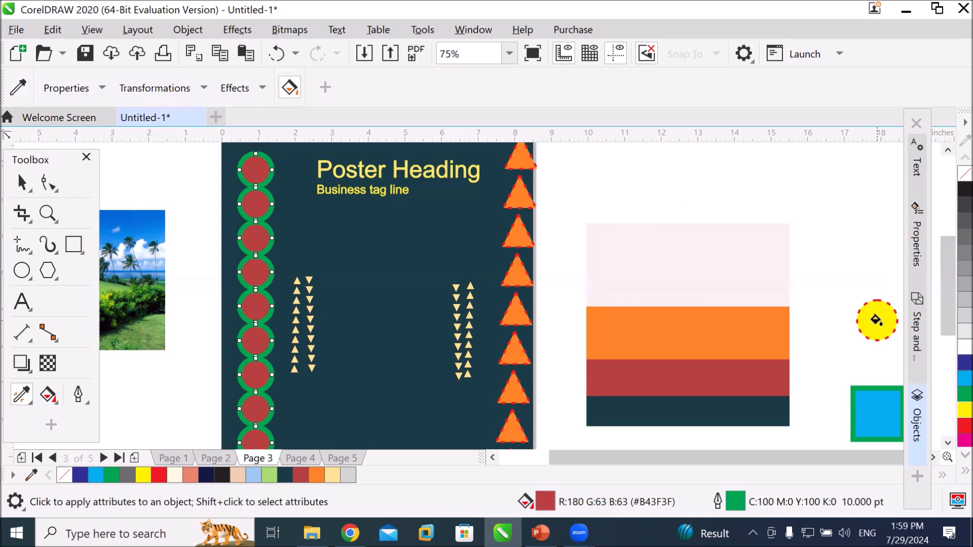
click(253, 203)
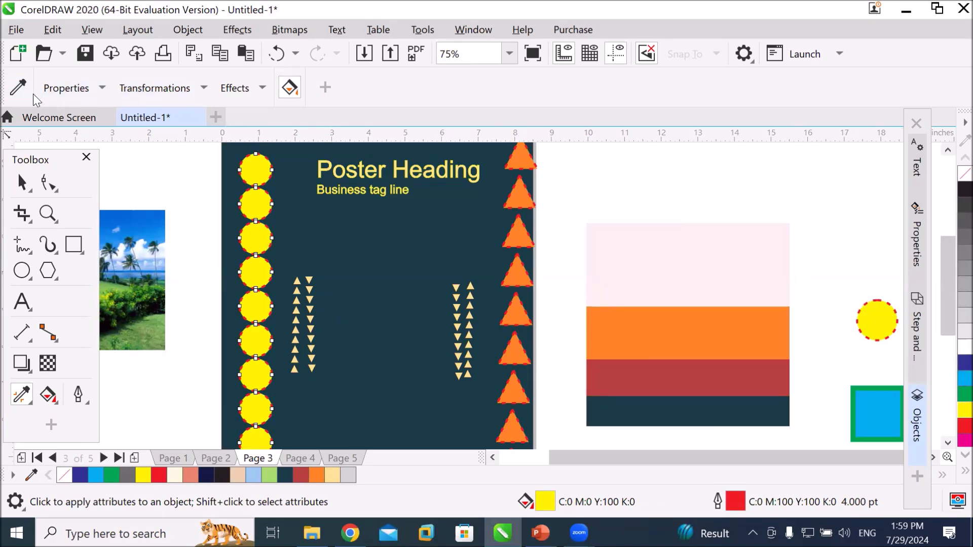
Sample the separate yellow circle again and apply its fill and outline to the poster's column of triangles.
click(17, 88)
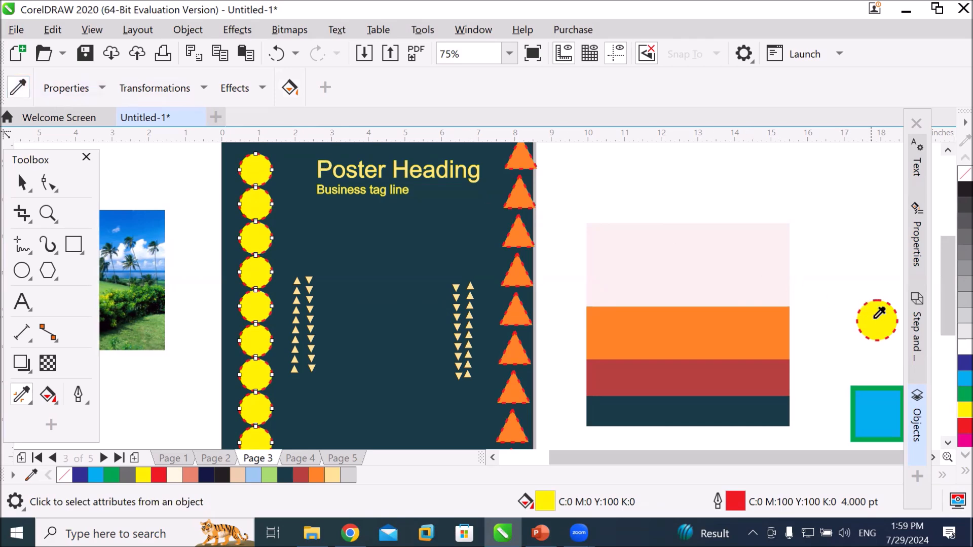
click(874, 323)
scroll(510, 236, up, 3)
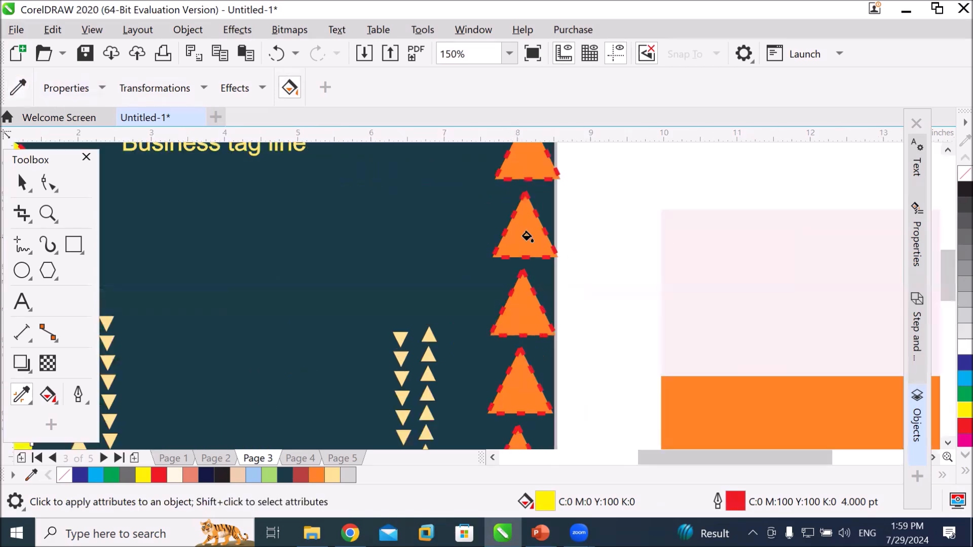
click(530, 237)
scroll(585, 289, down, 3)
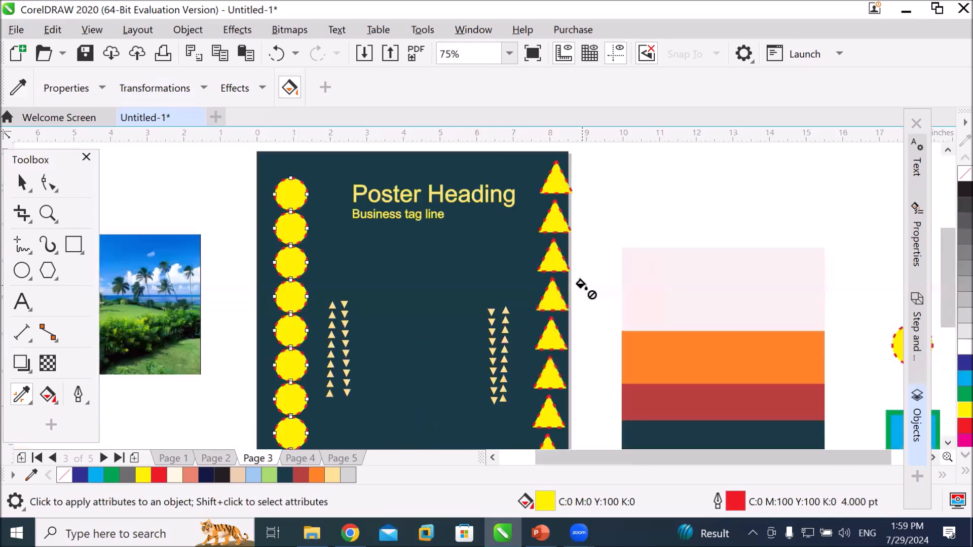
scroll(585, 288, down, 3)
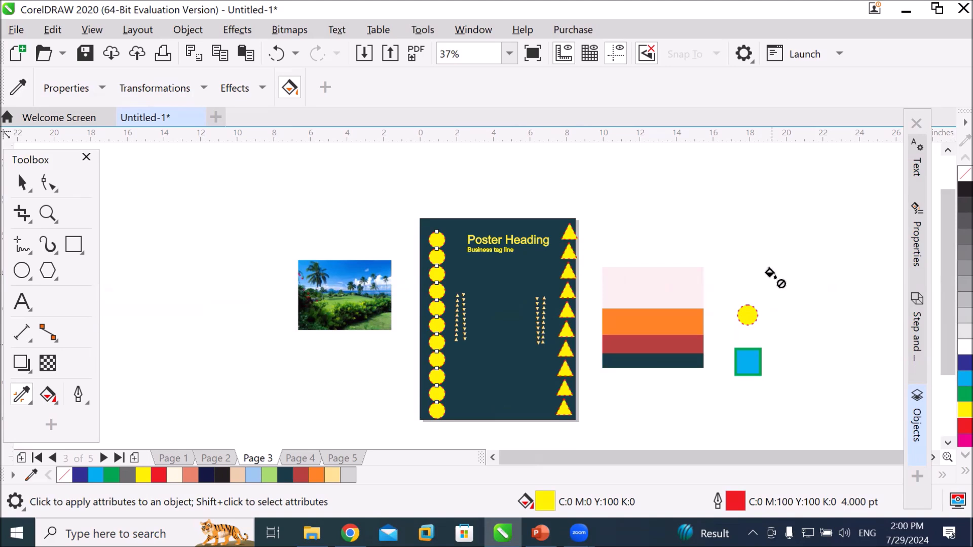
scroll(801, 330, up, 2)
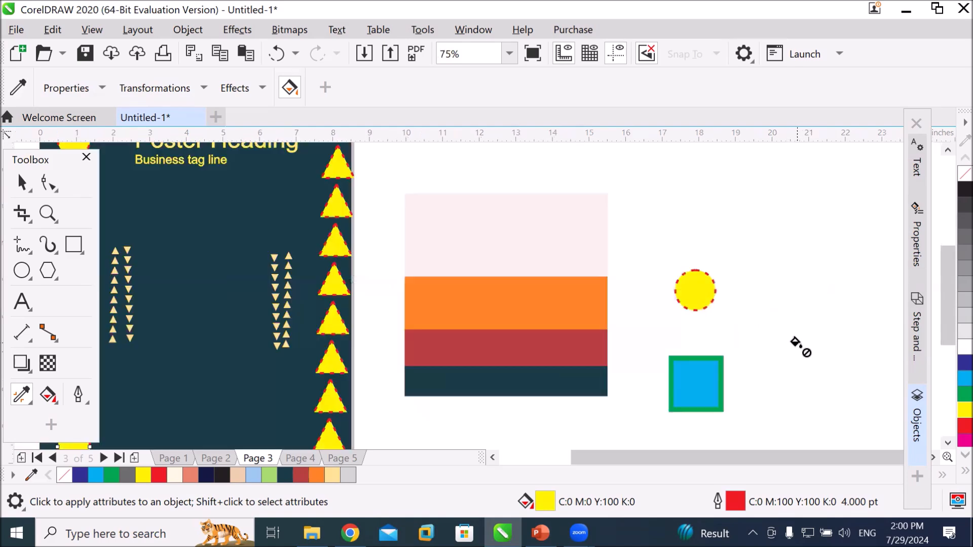
scroll(793, 350, down, 2)
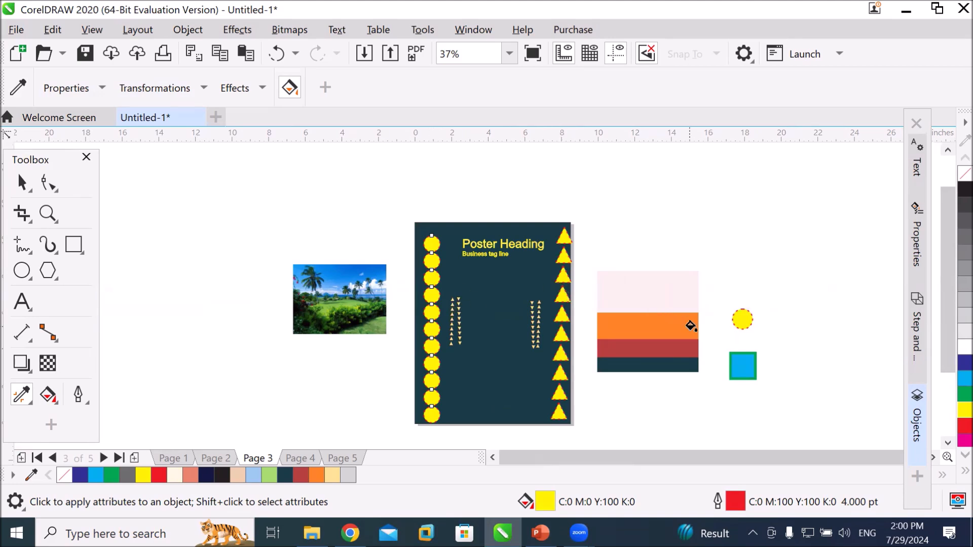
scroll(750, 371, up, 2)
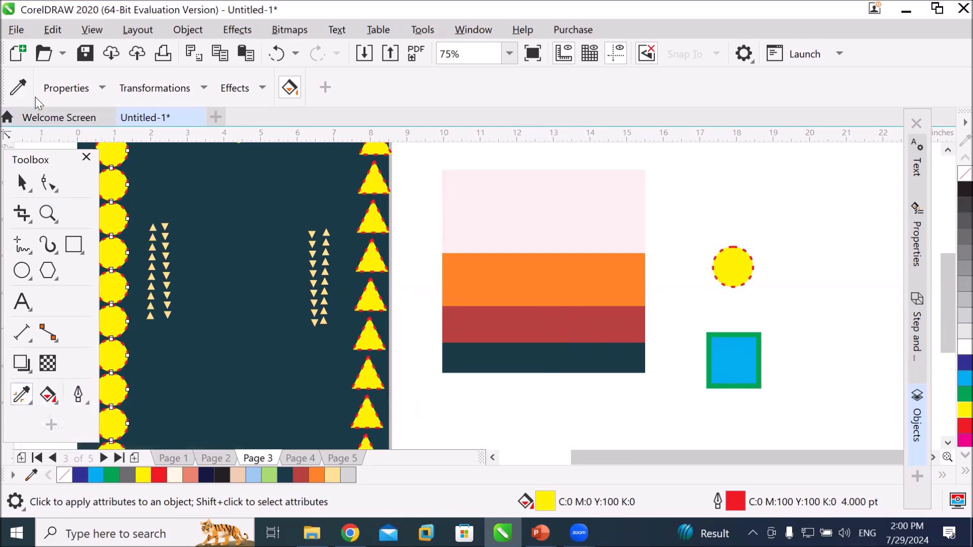
Sample the cyan square and apply its fill and thick green outline to the poster's column of large triangles.
click(103, 89)
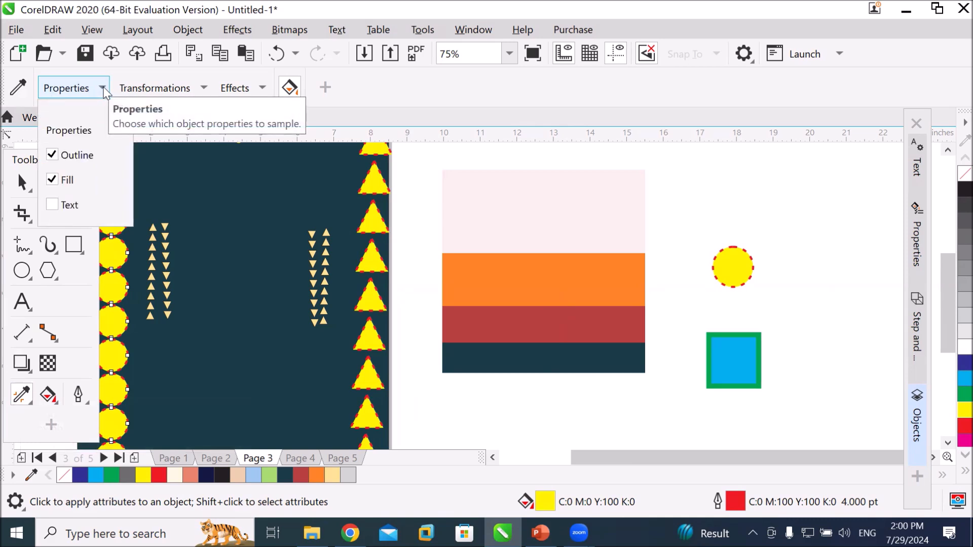
click(16, 90)
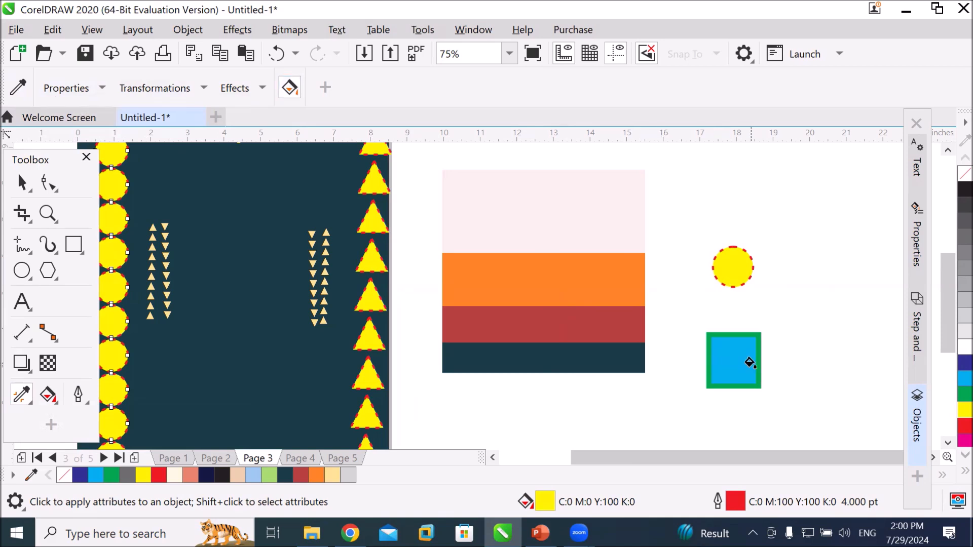
click(21, 93)
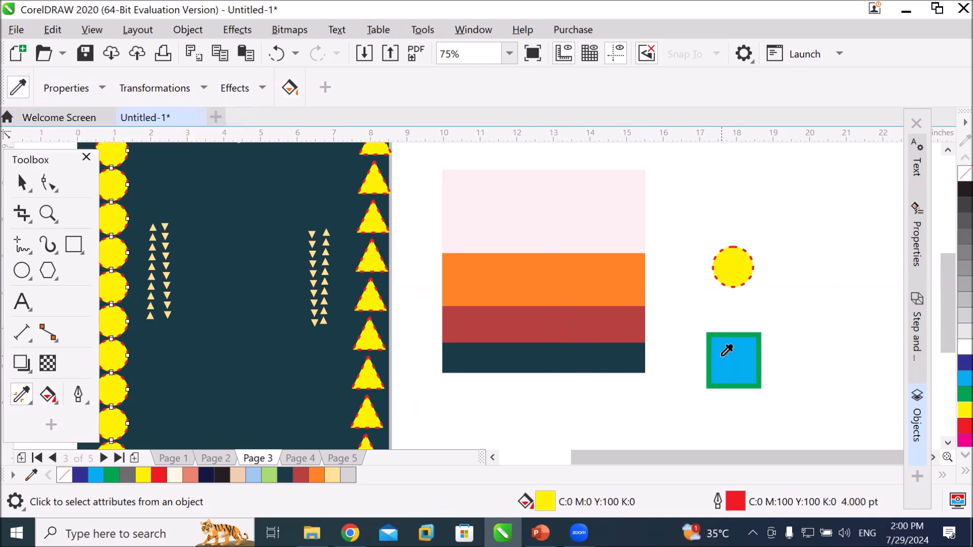
click(726, 349)
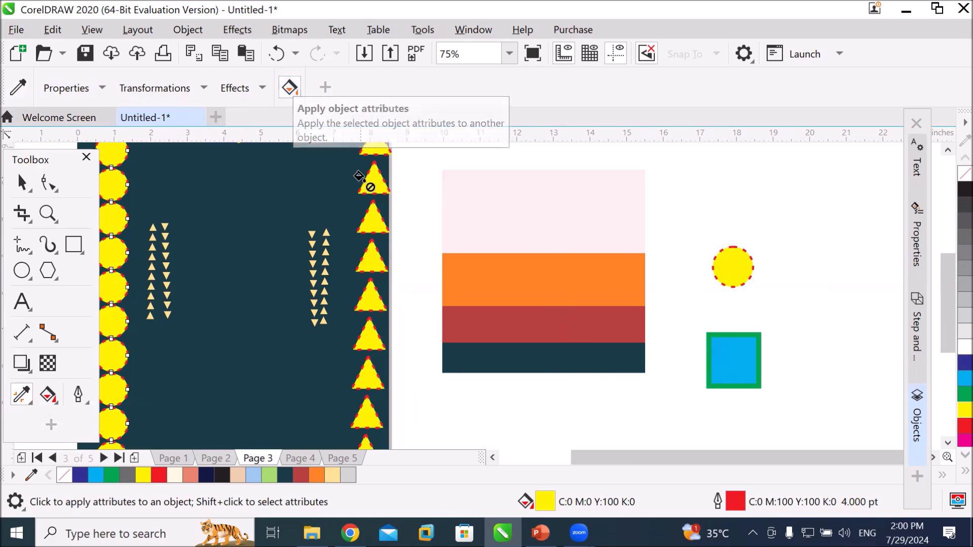
click(371, 214)
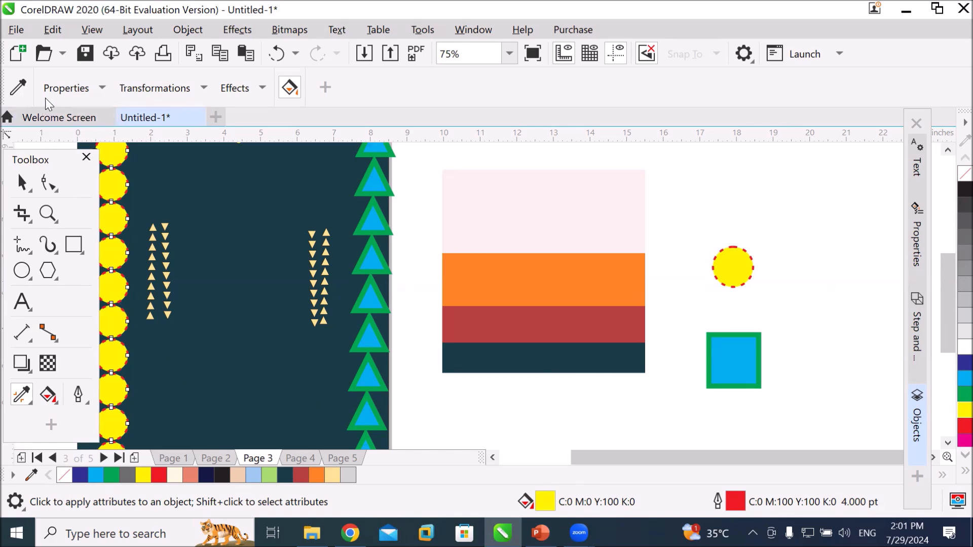
Set the font size of the "Poster Heading / Business tag line" text to 48 pt.
click(103, 89)
scroll(269, 206, down, 3)
scroll(268, 194, up, 3)
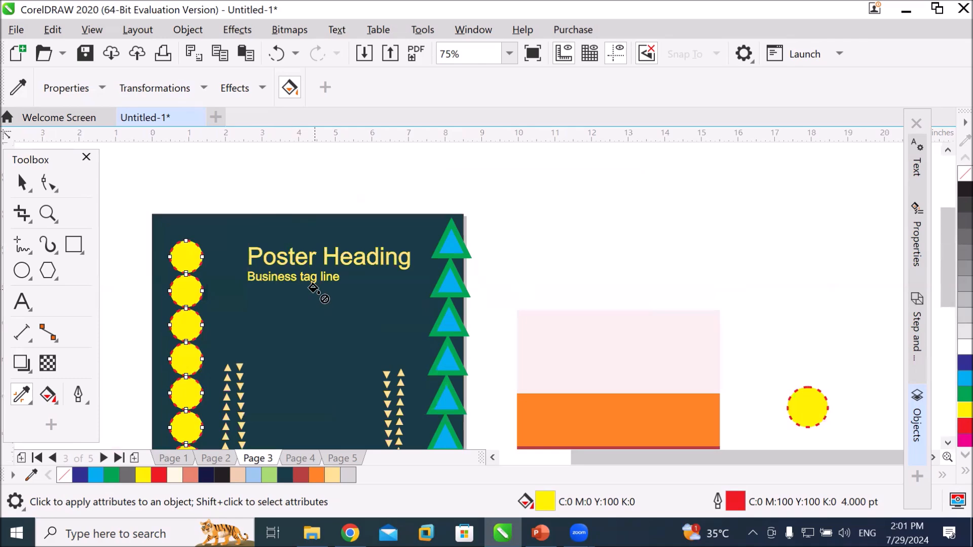
scroll(319, 291, up, 2)
click(22, 182)
click(264, 227)
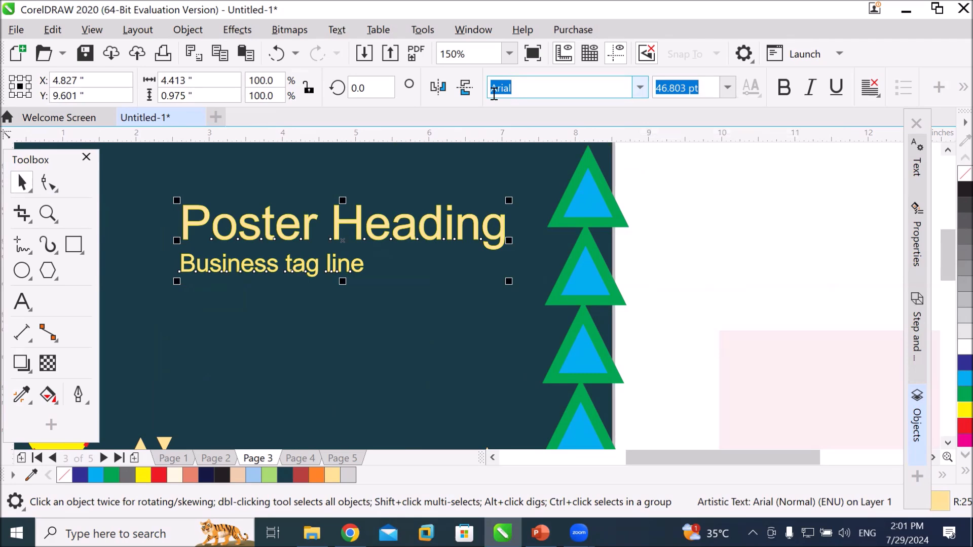
click(728, 88)
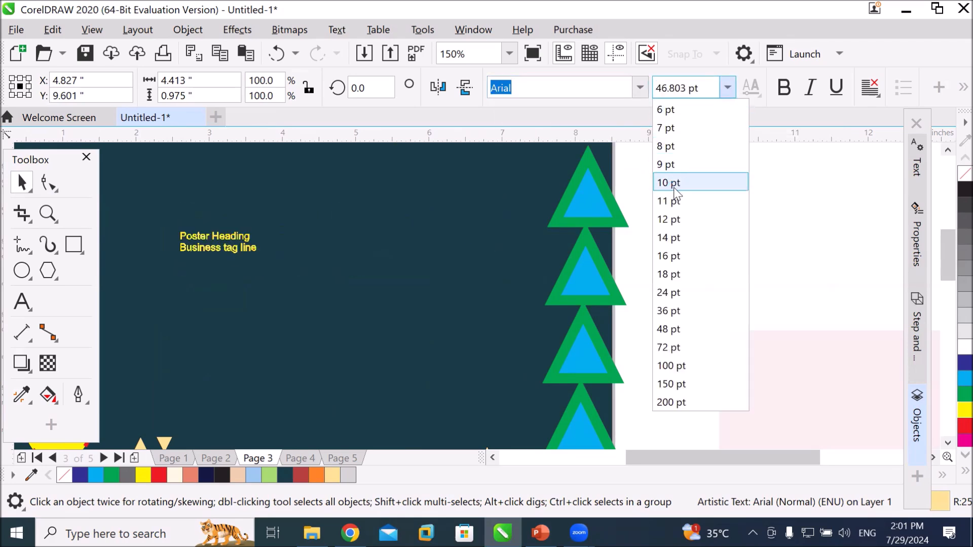
click(686, 334)
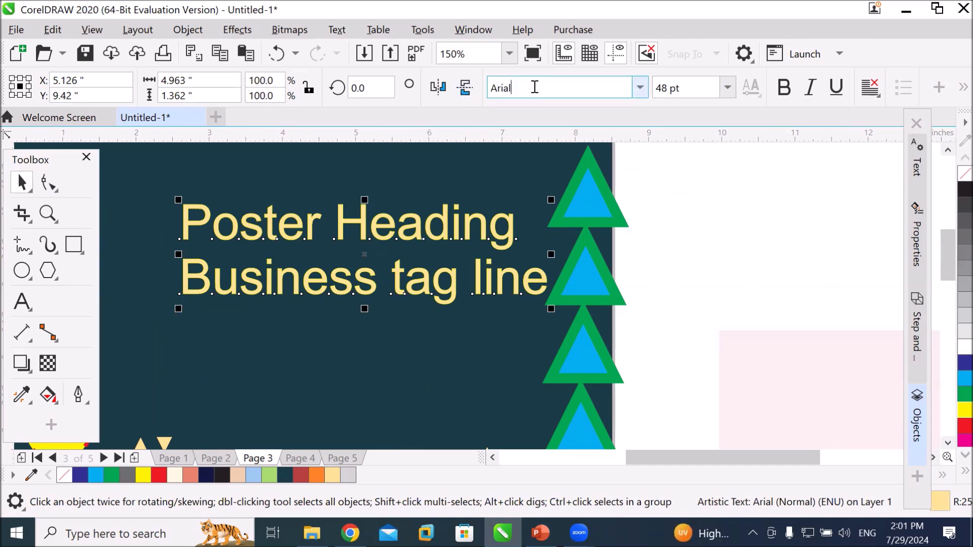
Make the poster heading and tag line text bold, italic and underlined.
click(691, 90)
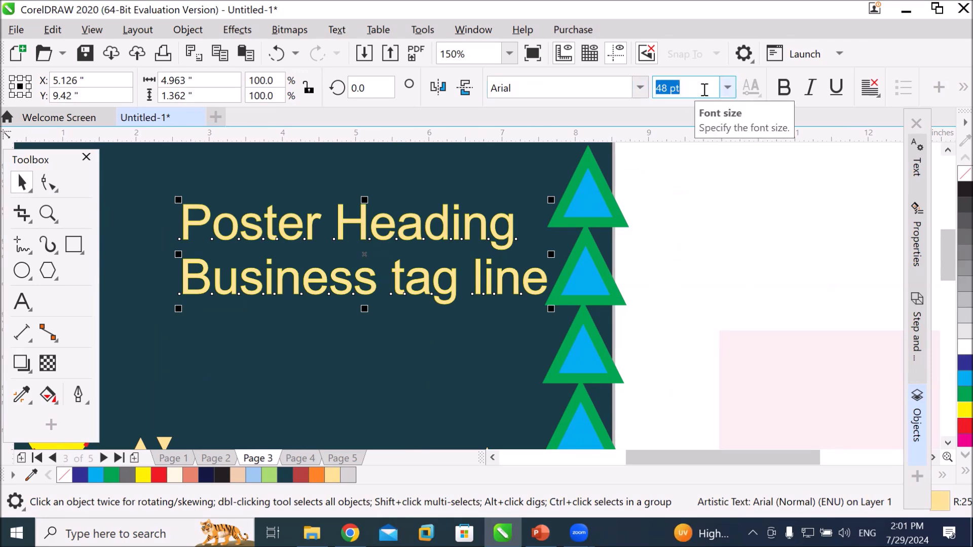
click(784, 91)
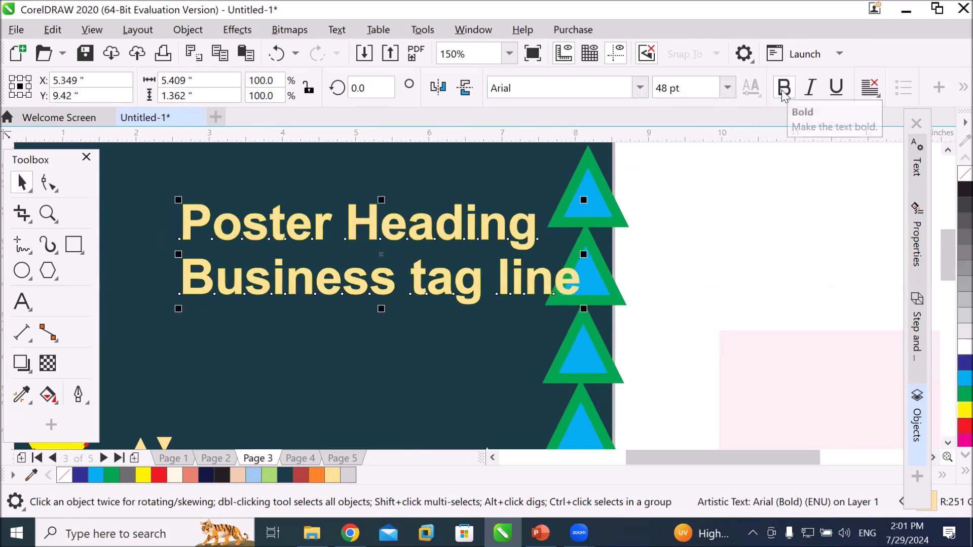
click(813, 86)
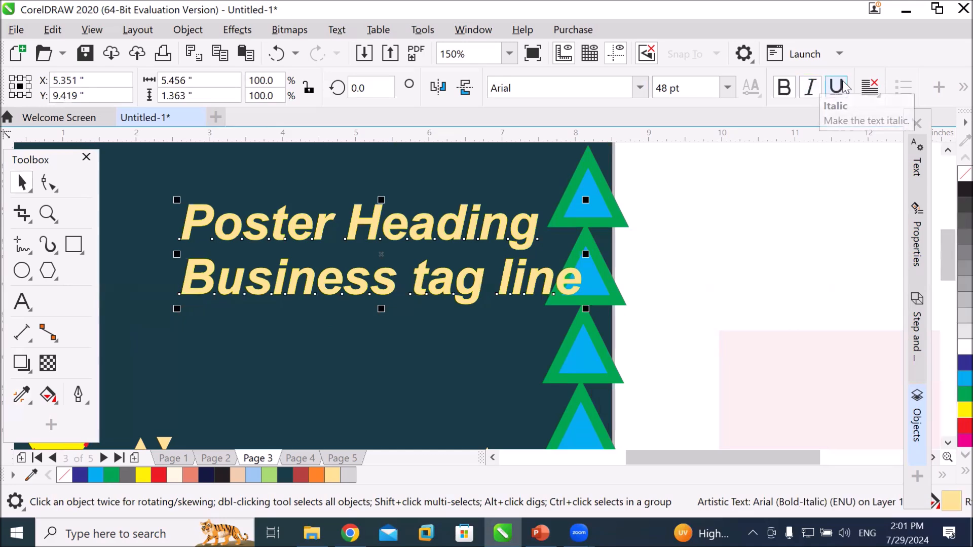
click(843, 88)
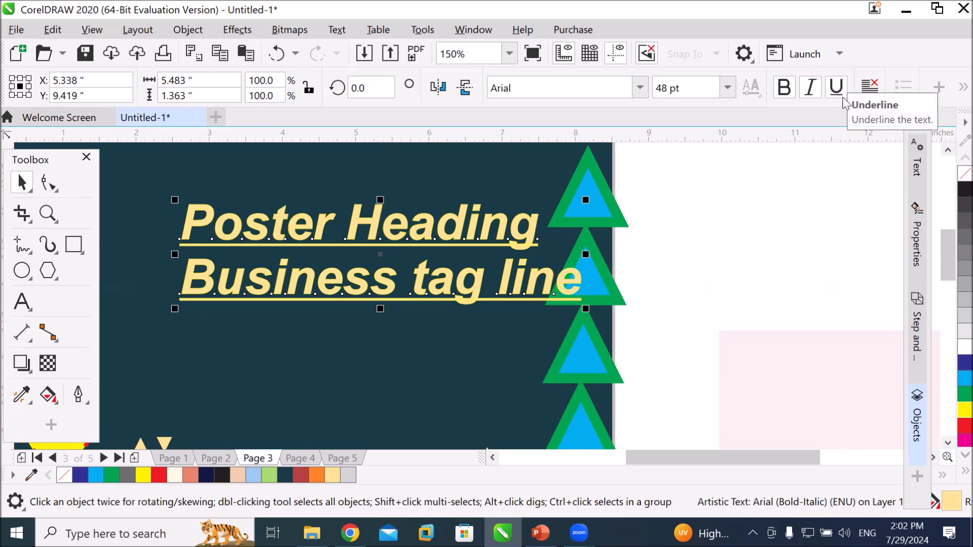
Add the artistic text "Wecome" near the bottom of the poster and enlarge it to about 3.8 inches wide.
scroll(742, 340, down, 2)
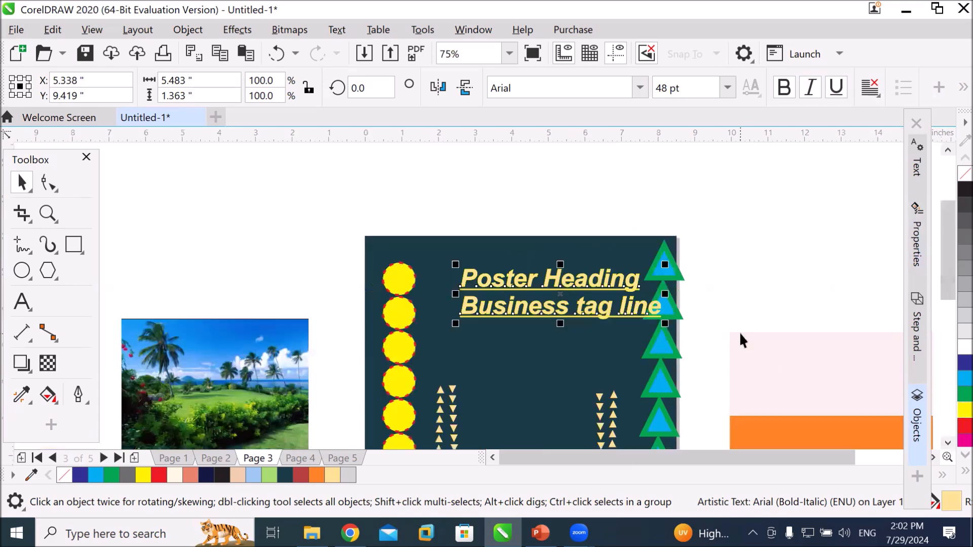
click(947, 443)
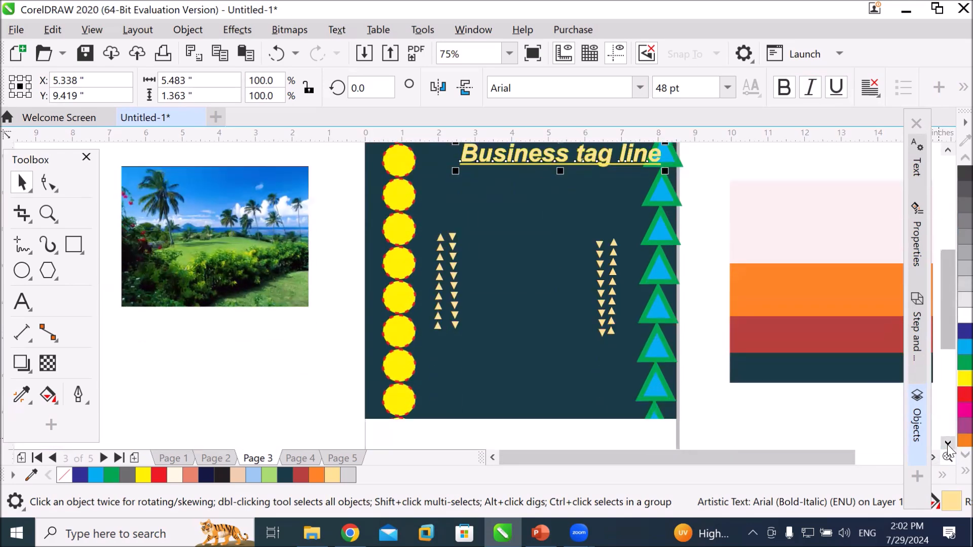
click(947, 443)
click(22, 301)
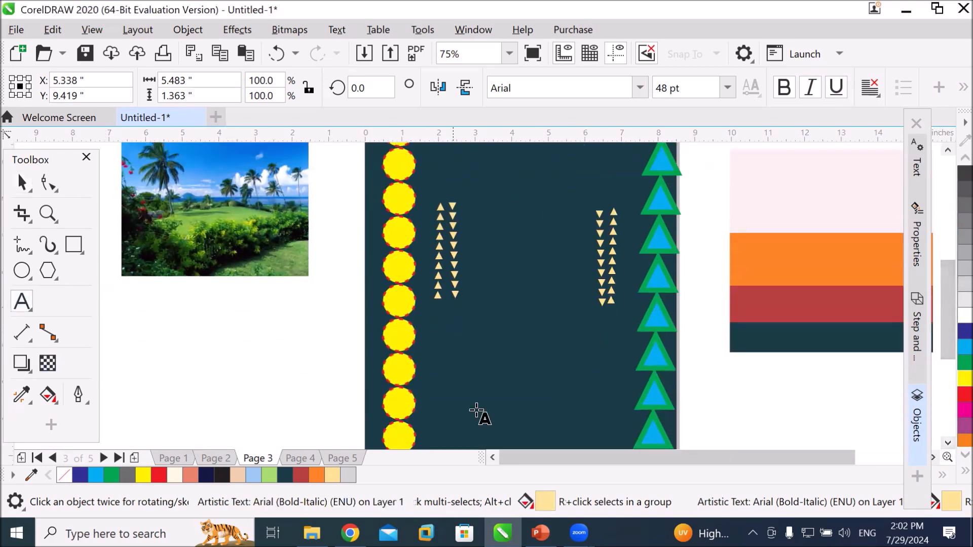
click(460, 388)
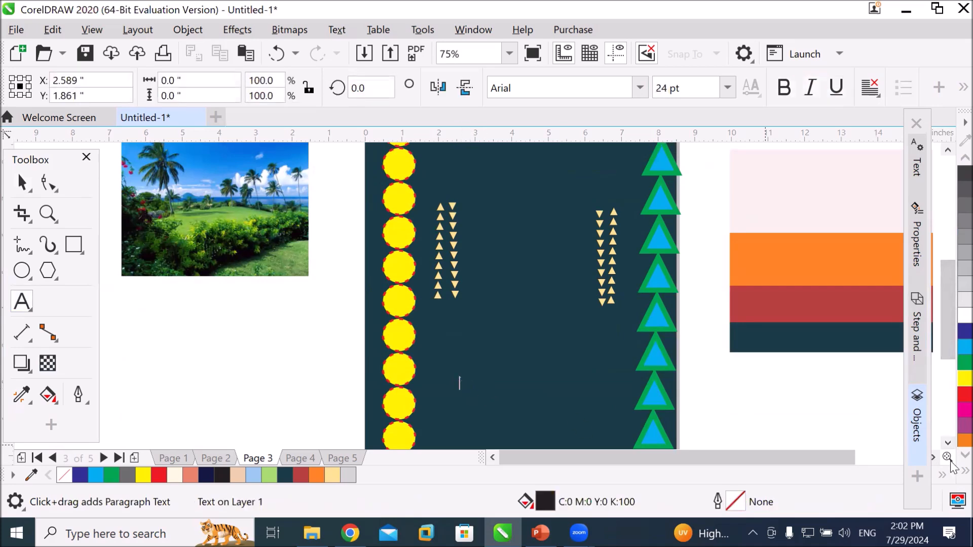
text(Mu)
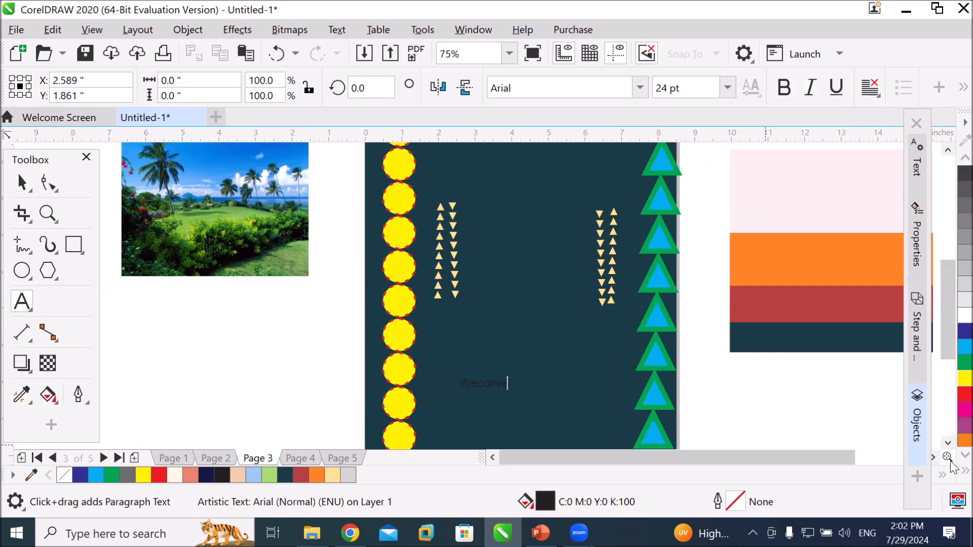
click(484, 387)
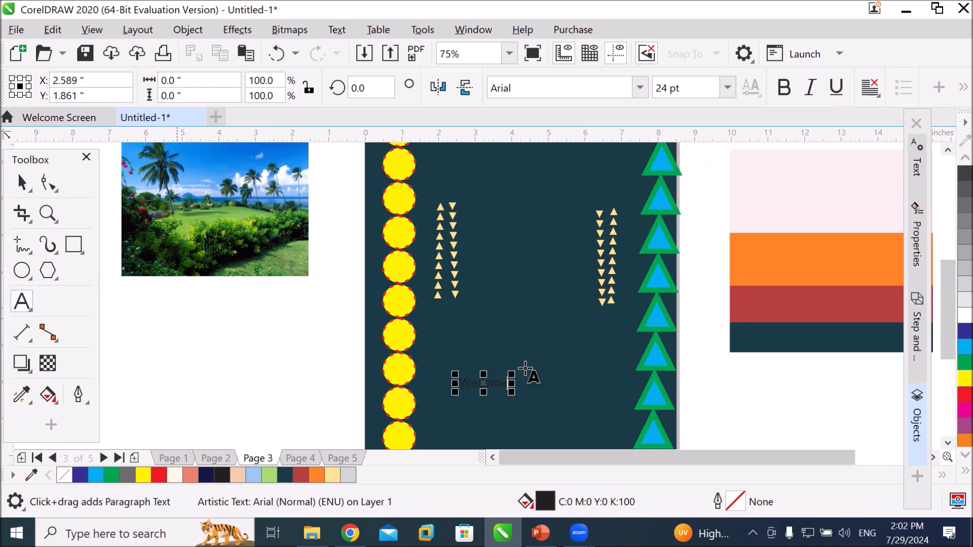
drag(512, 392, 586, 419)
Give the "Wecome" text a red fill, a yellow outline and the Algerian font.
click(552, 395)
key(ctrl+a)
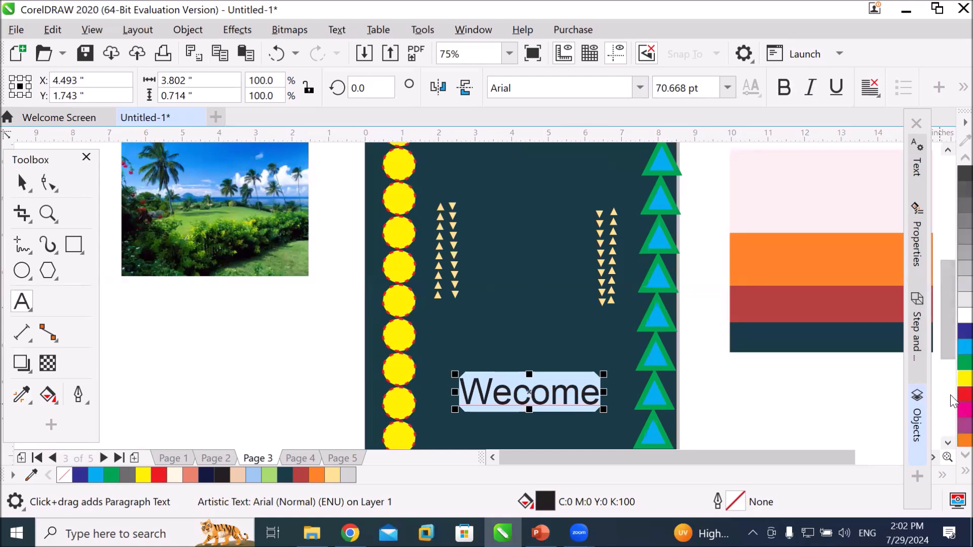
click(964, 395)
right_click(964, 378)
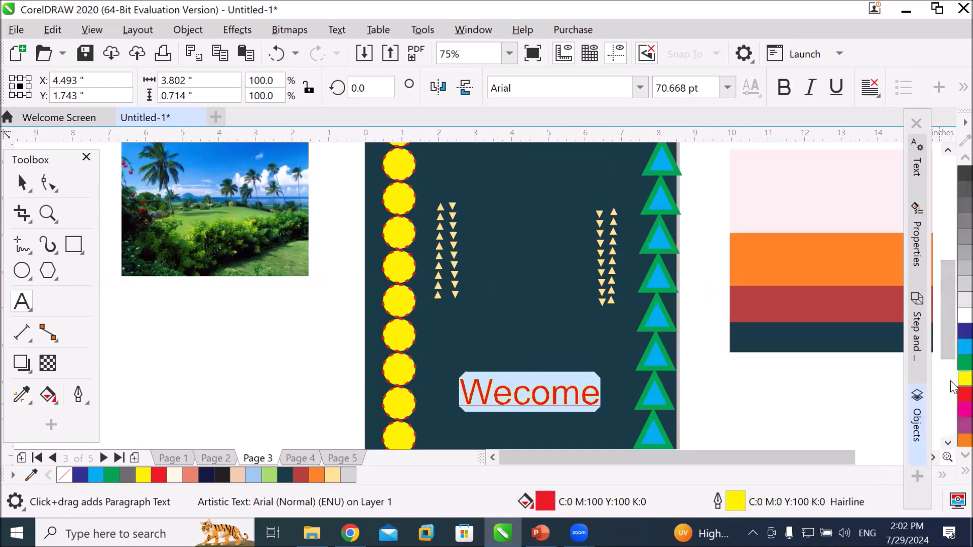
click(634, 87)
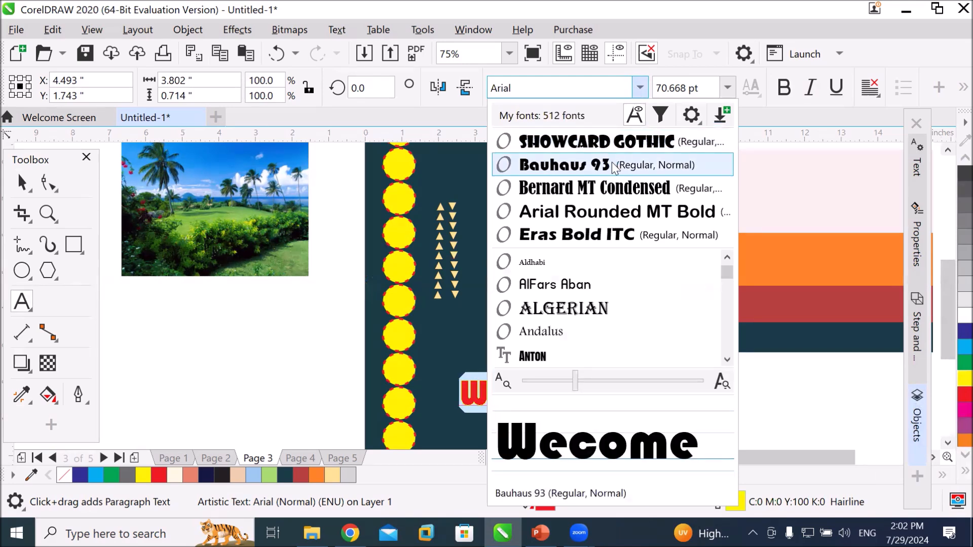
click(586, 314)
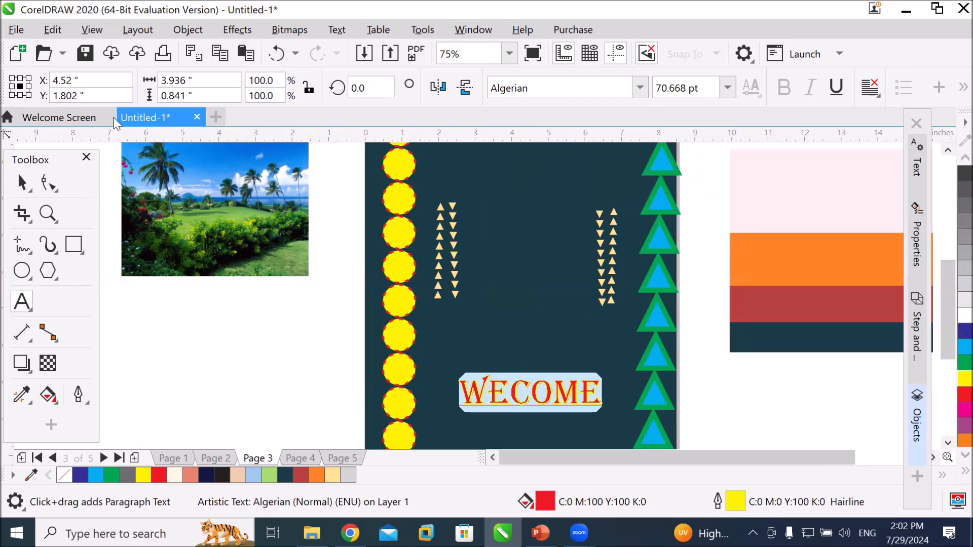
Move the "Wecome" text above the small triangles and shift the heading text up between the circle and triangle columns.
click(22, 183)
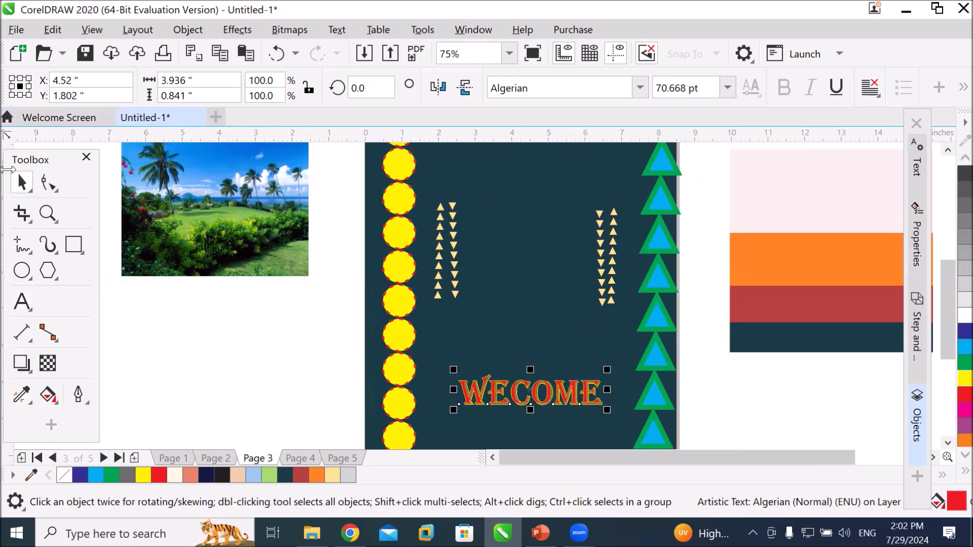
click(25, 187)
drag(518, 394, 506, 175)
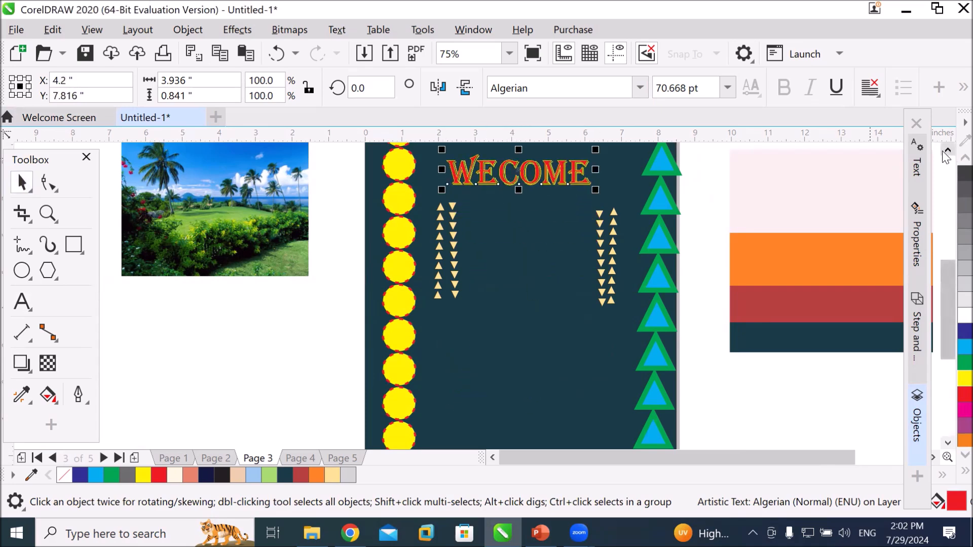
scroll(945, 157, up, 3)
click(599, 223)
drag(599, 223, 571, 197)
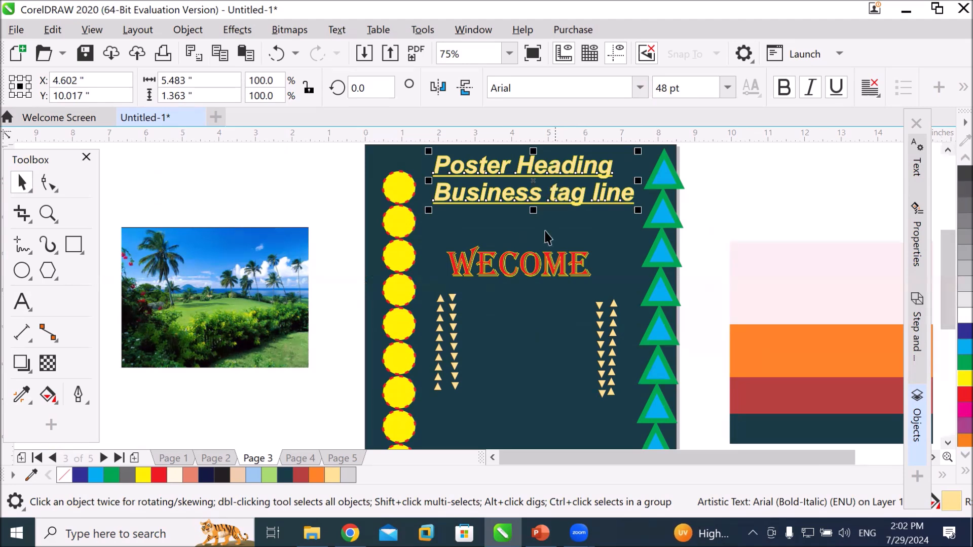
key(Escape)
Include text along with outline and fill in the properties sampled by the Attributes Eyedropper.
click(536, 280)
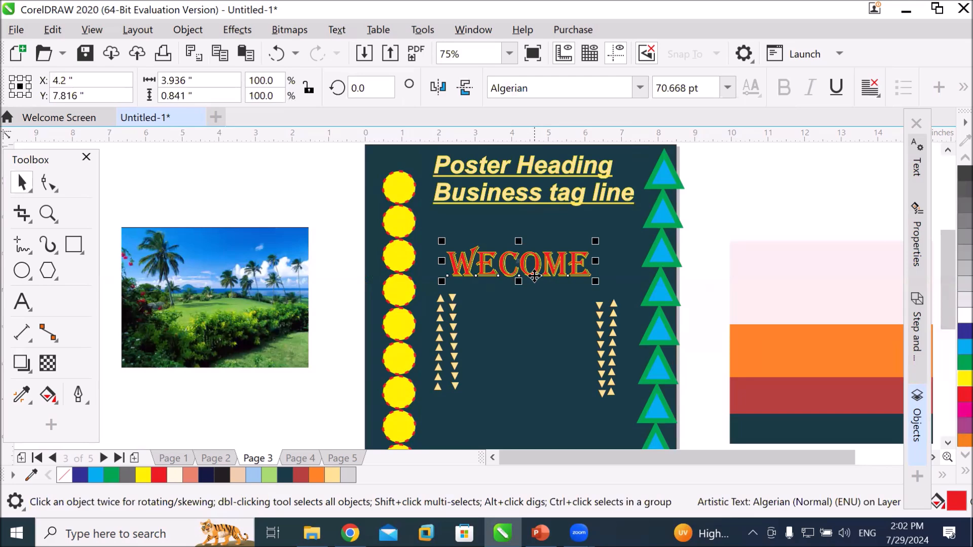
click(585, 200)
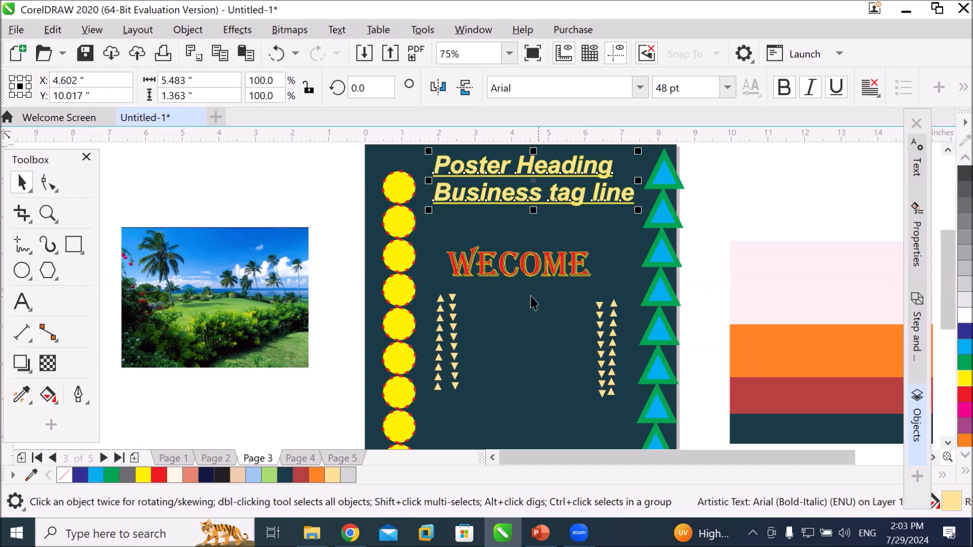
click(509, 276)
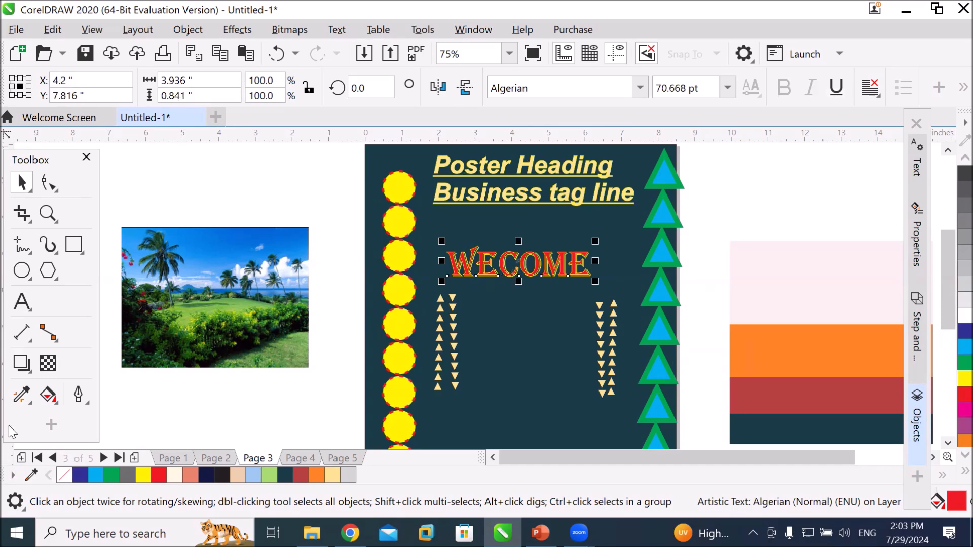
click(18, 402)
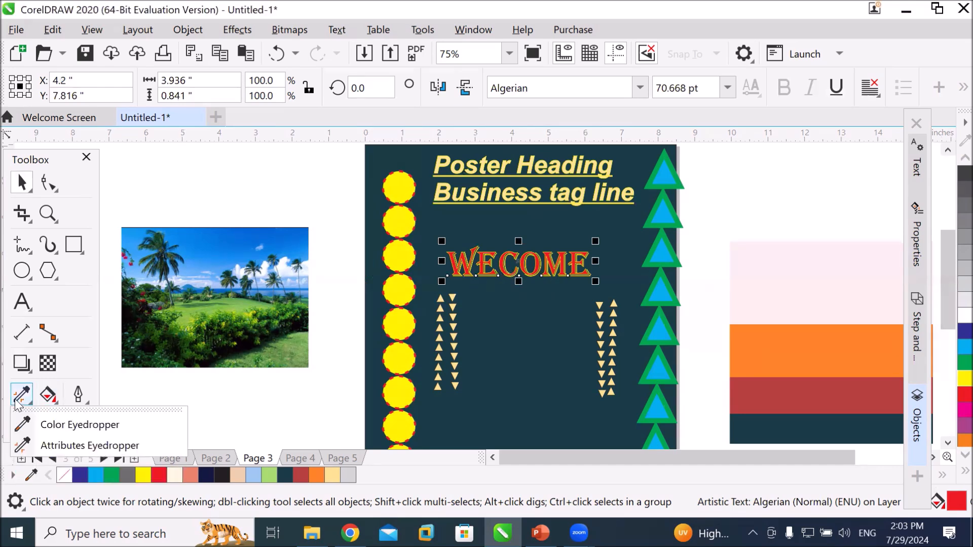
click(131, 443)
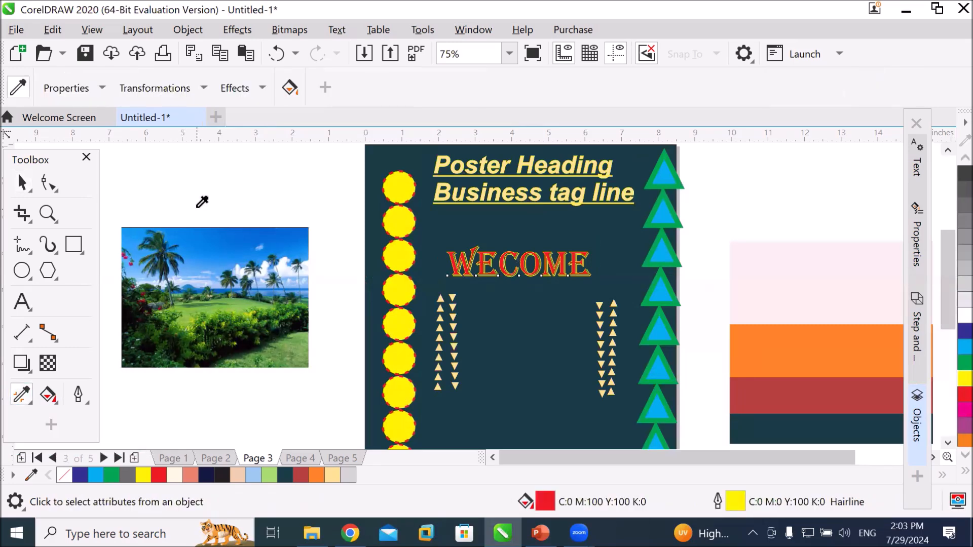
click(103, 90)
click(51, 205)
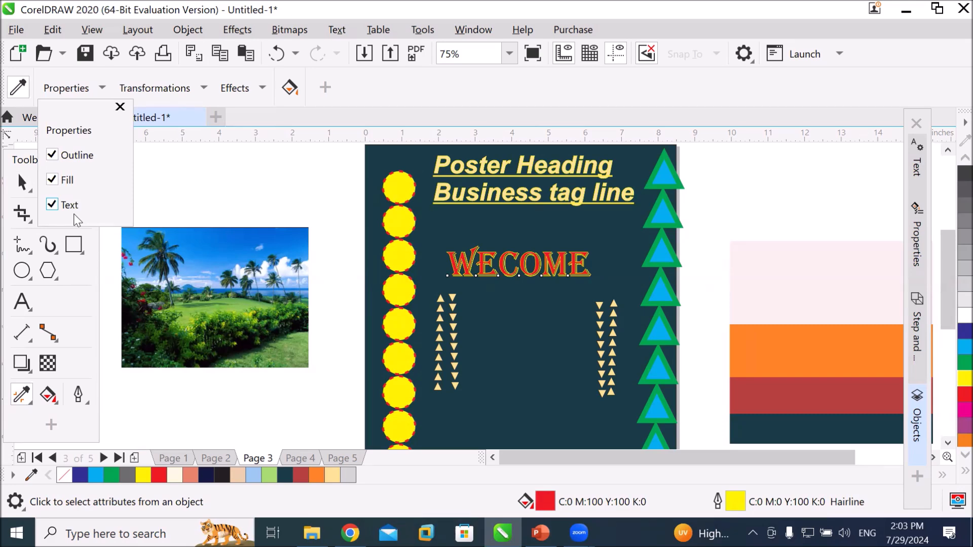
click(19, 90)
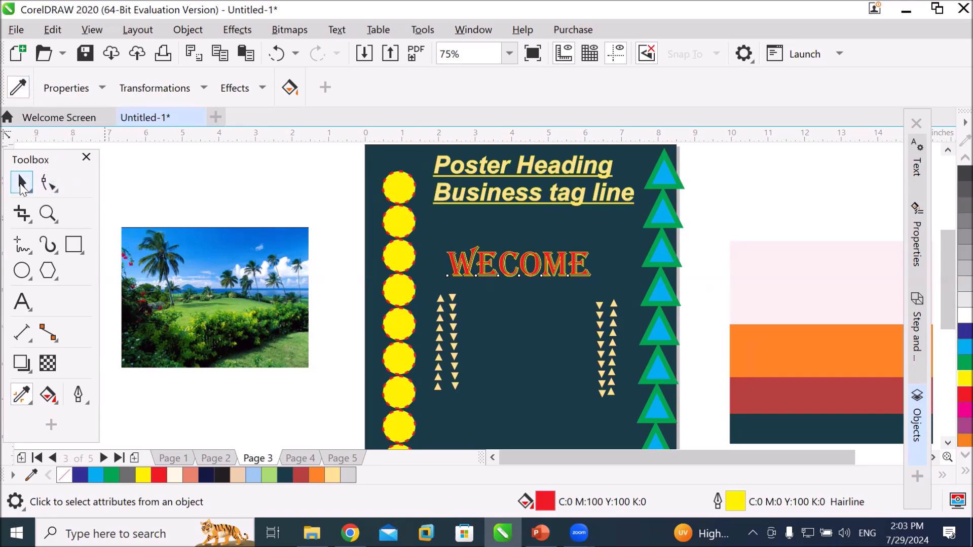
Select the heading text and examine the outline around its letters up close.
click(21, 182)
click(514, 194)
scroll(522, 203, up, 5)
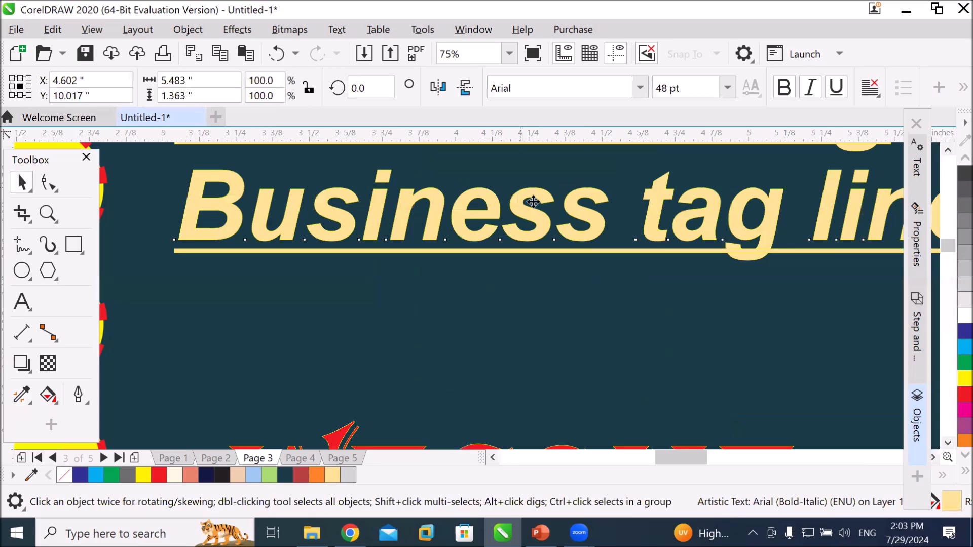
scroll(552, 226, up, 3)
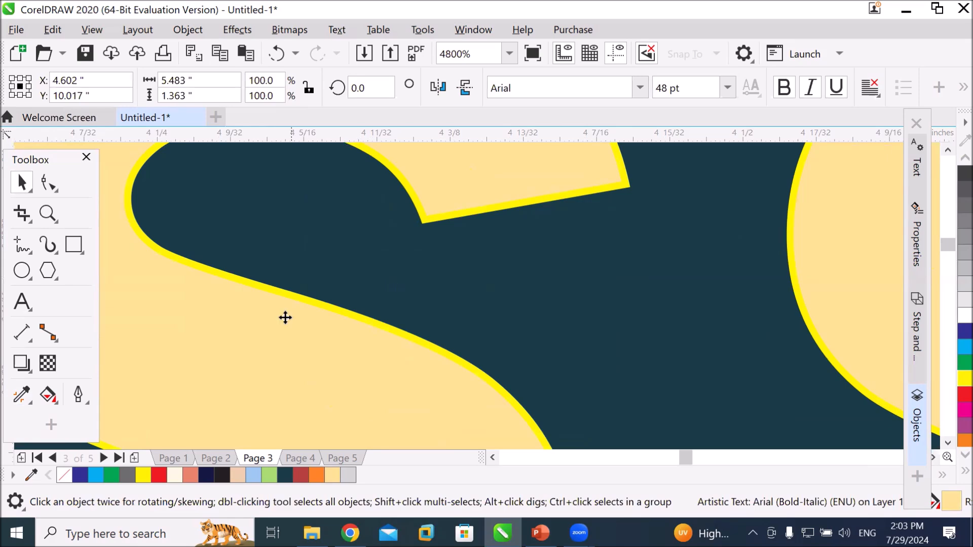
Give the heading text a 3 pt outline and a dark blue fill (C:100 M:100 Y:0 K:0).
click(79, 395)
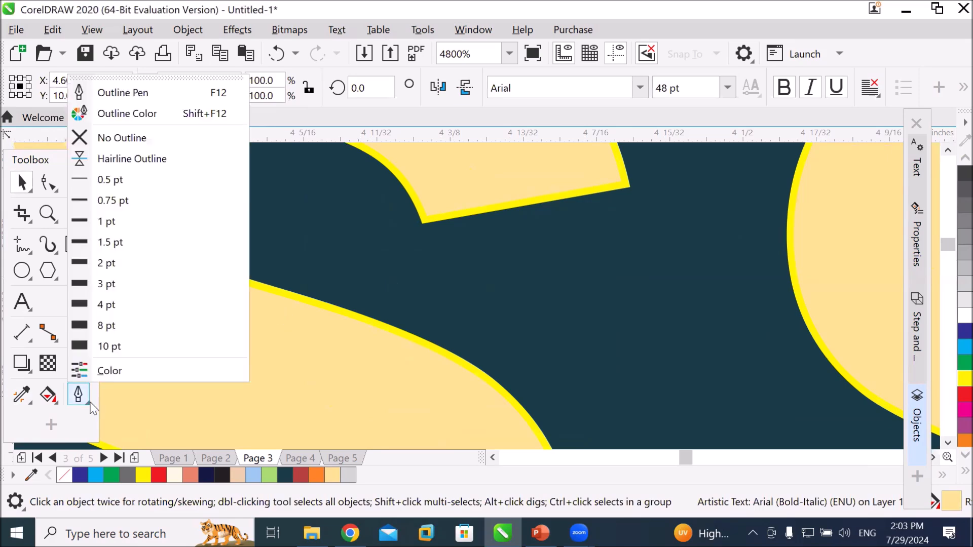
click(110, 283)
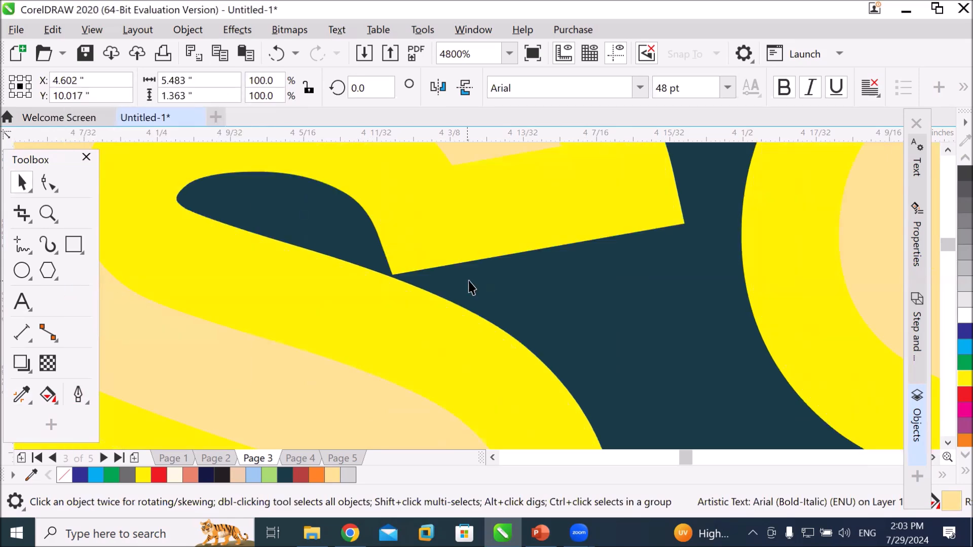
scroll(469, 281, down, 3)
scroll(470, 284, down, 3)
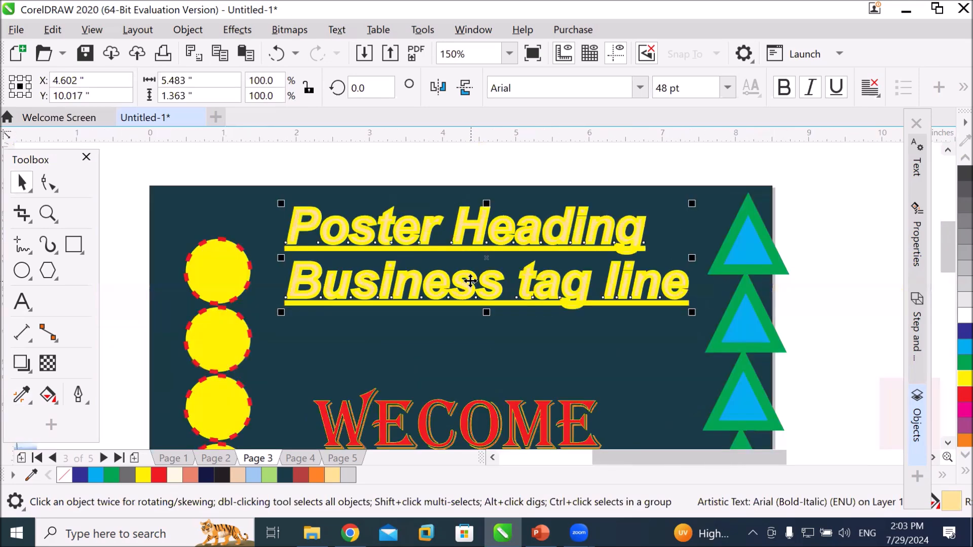
scroll(471, 281, up, 1)
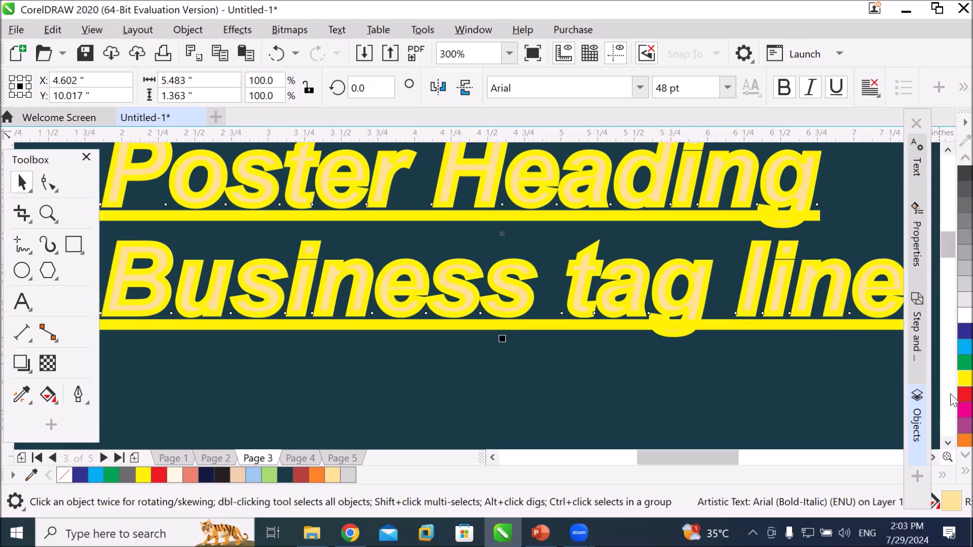
click(956, 335)
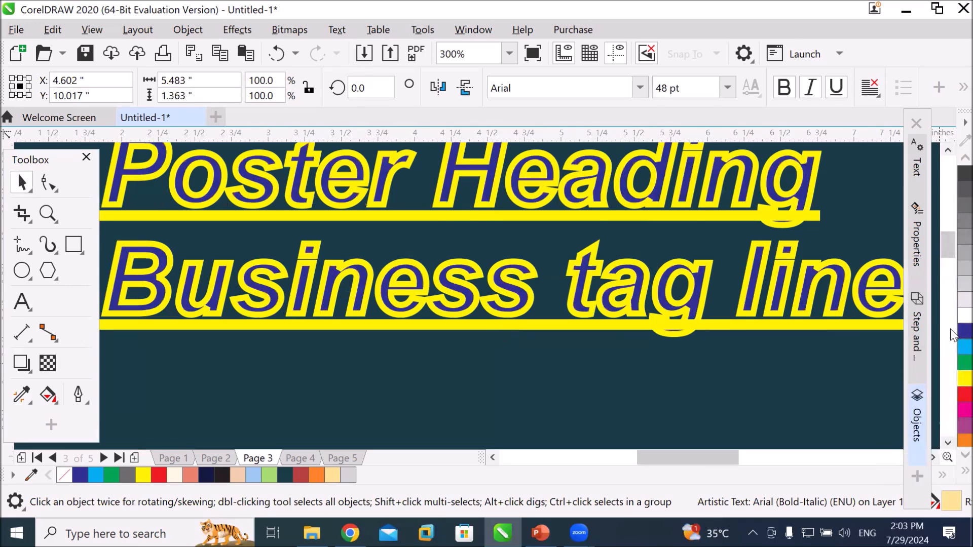
click(570, 300)
scroll(569, 323, down, 1)
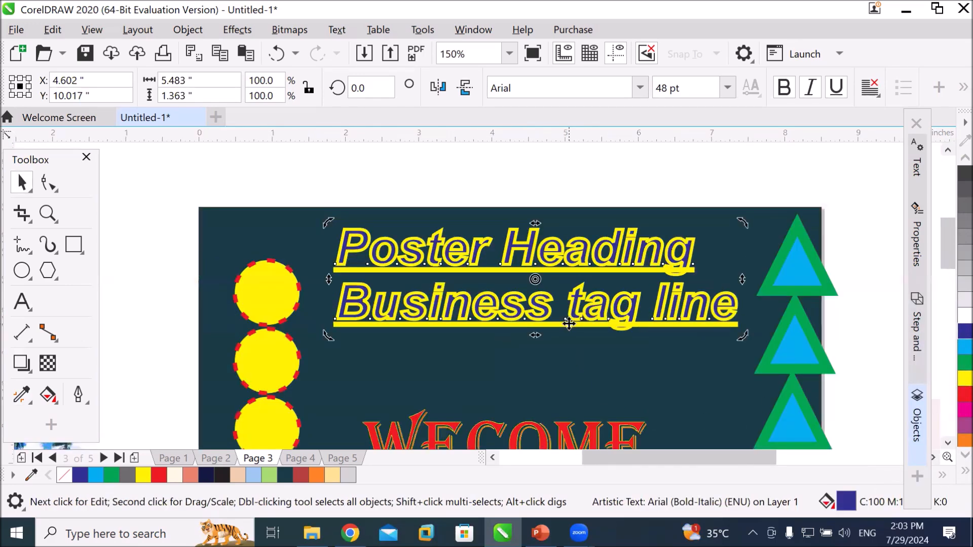
Correct the spelling of the red "Wecome" text to "Welcome" by inserting the missing L.
click(948, 441)
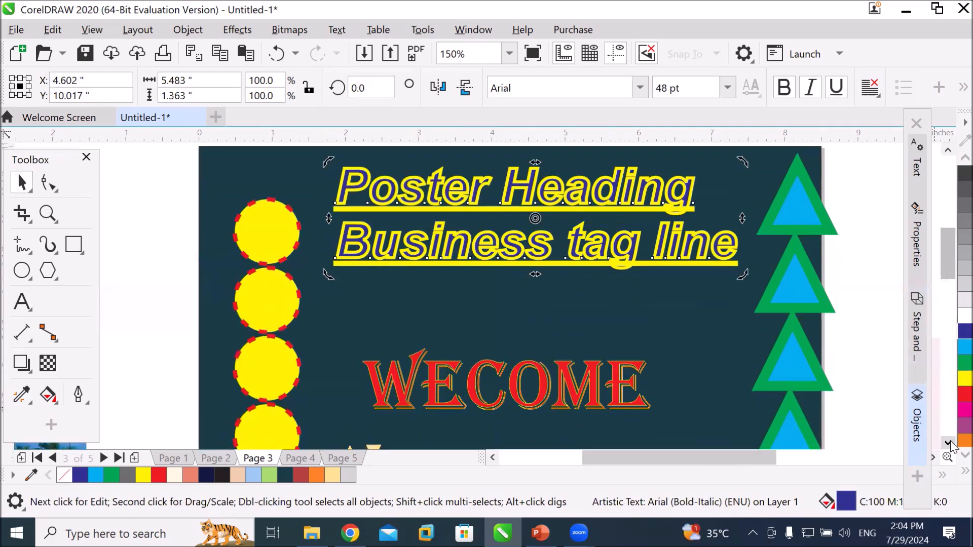
click(948, 442)
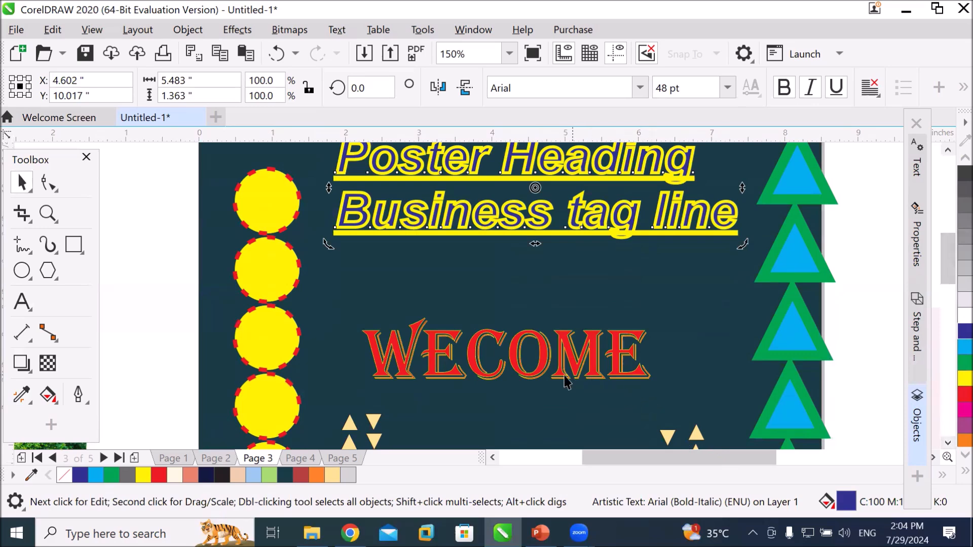
click(494, 373)
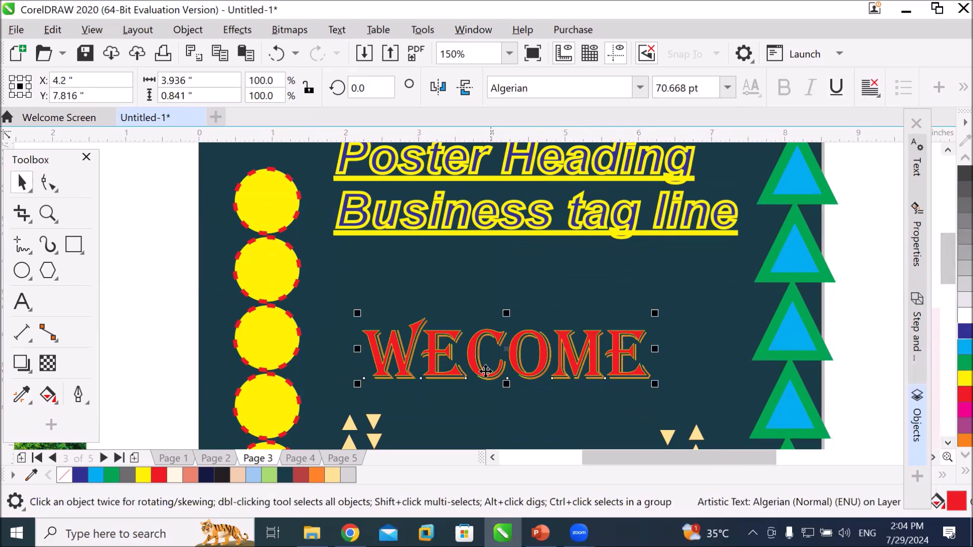
click(22, 313)
click(464, 362)
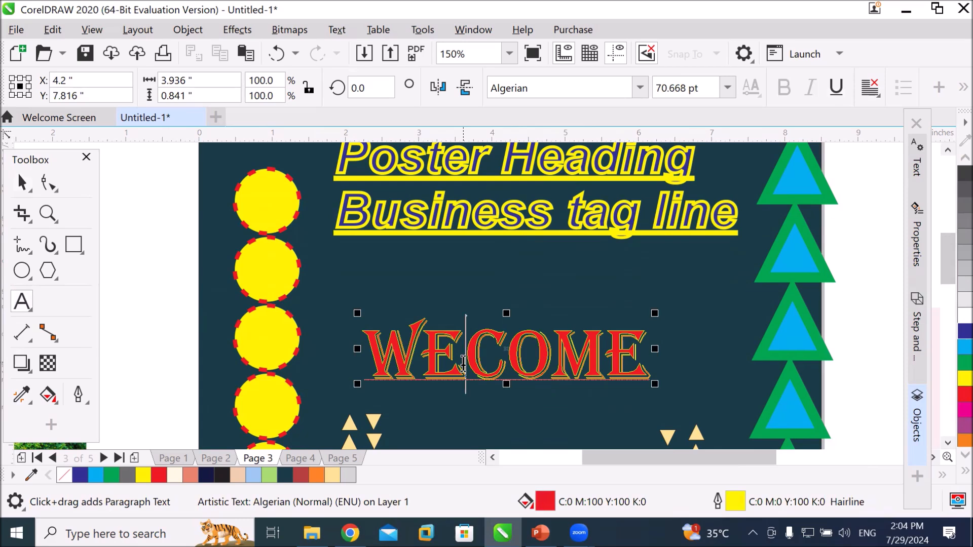
text(L)
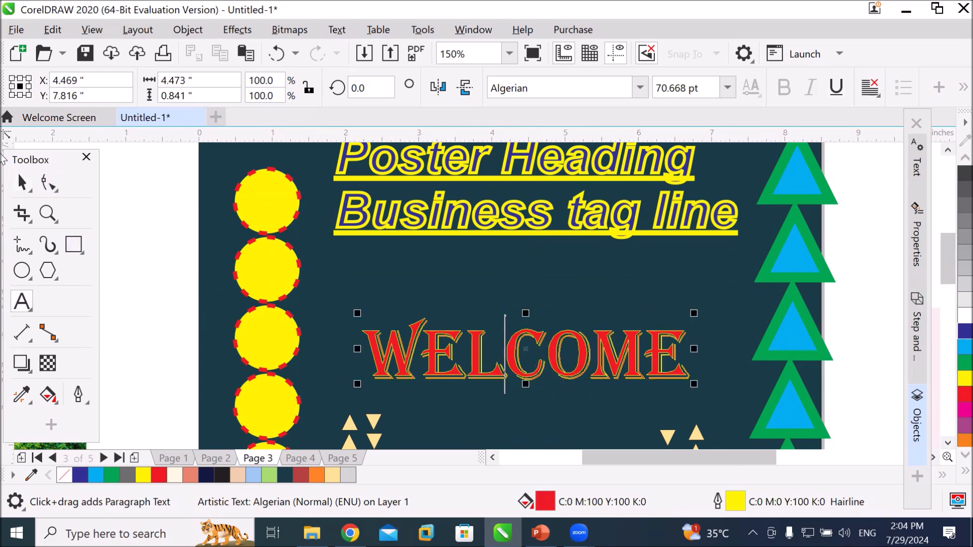
click(22, 183)
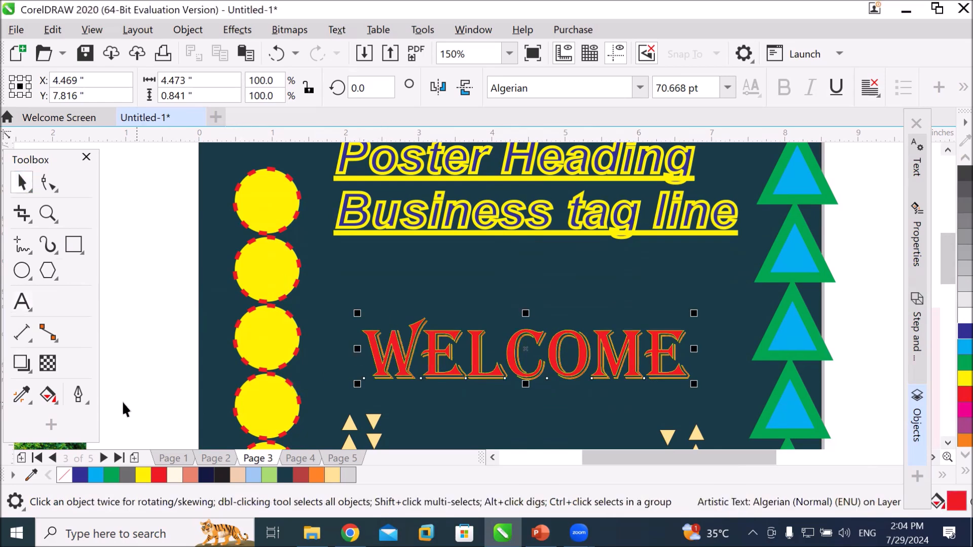
Copy the heading's outline, fill and text attributes onto the "Welcome" text with the Attributes Eyedropper.
click(20, 398)
mouse_move(49, 397)
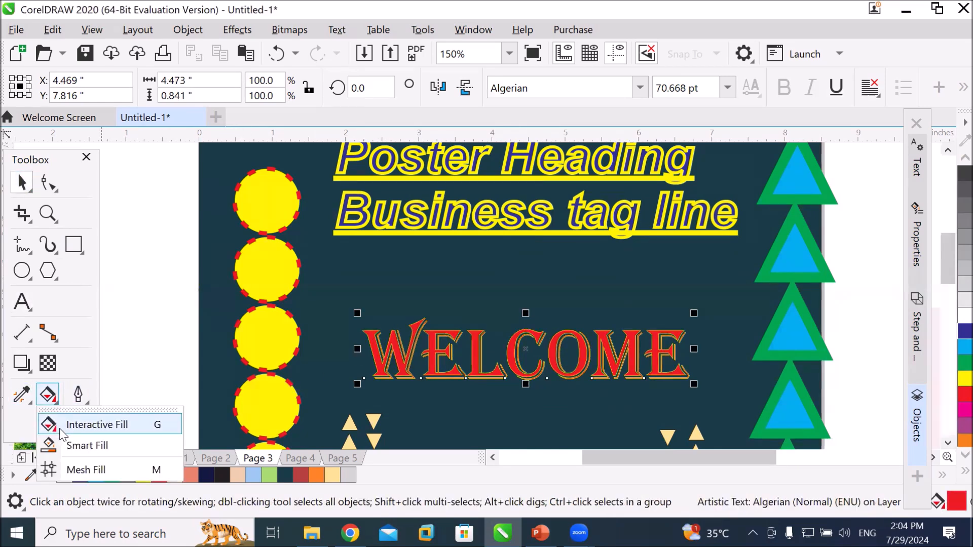
click(50, 445)
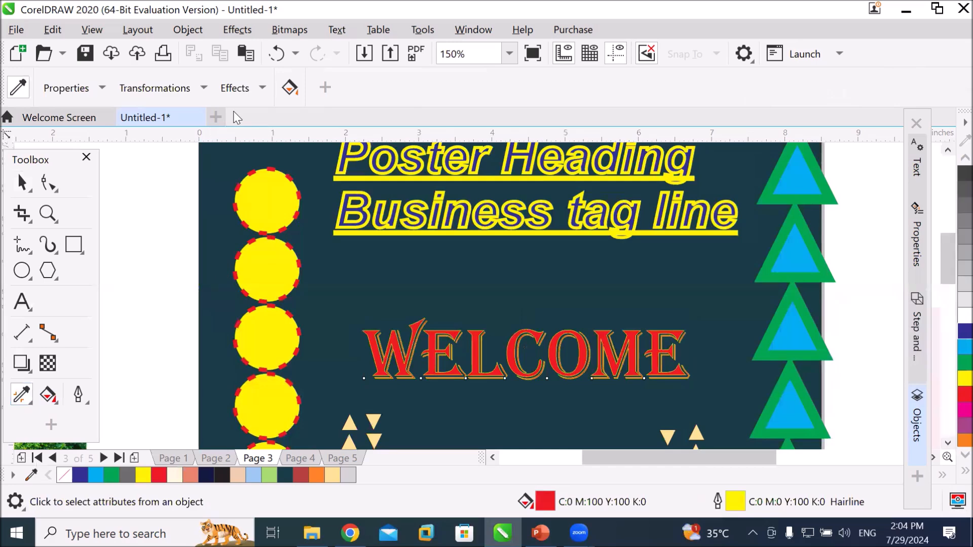
click(102, 87)
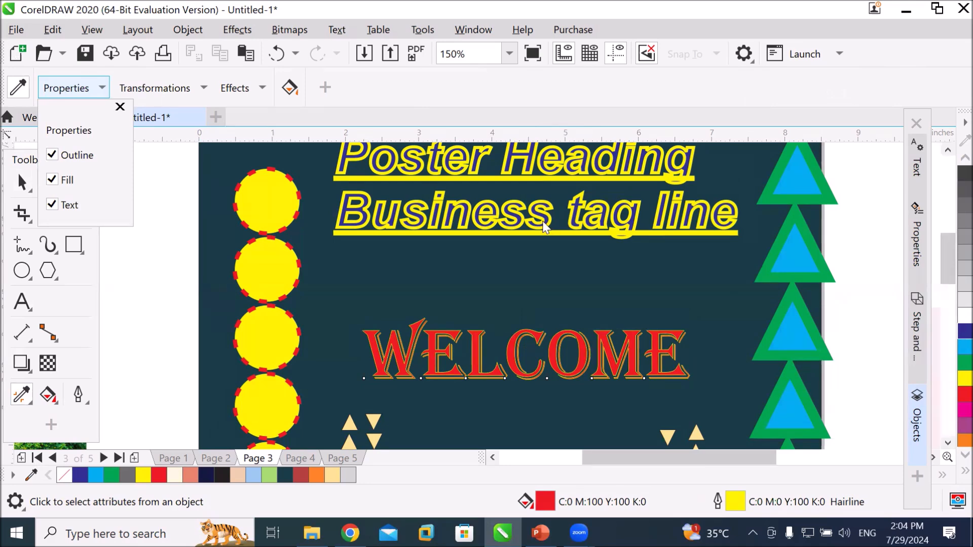
click(23, 394)
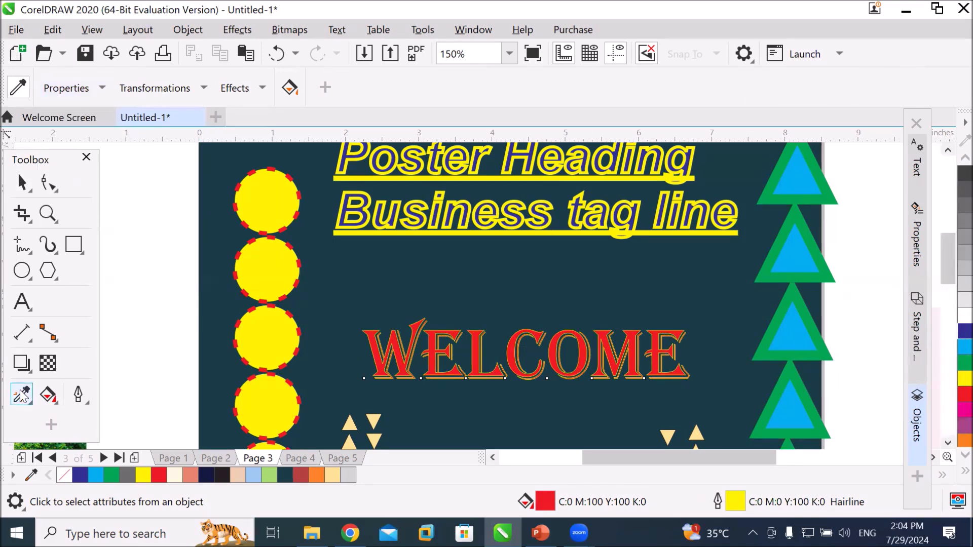
click(431, 219)
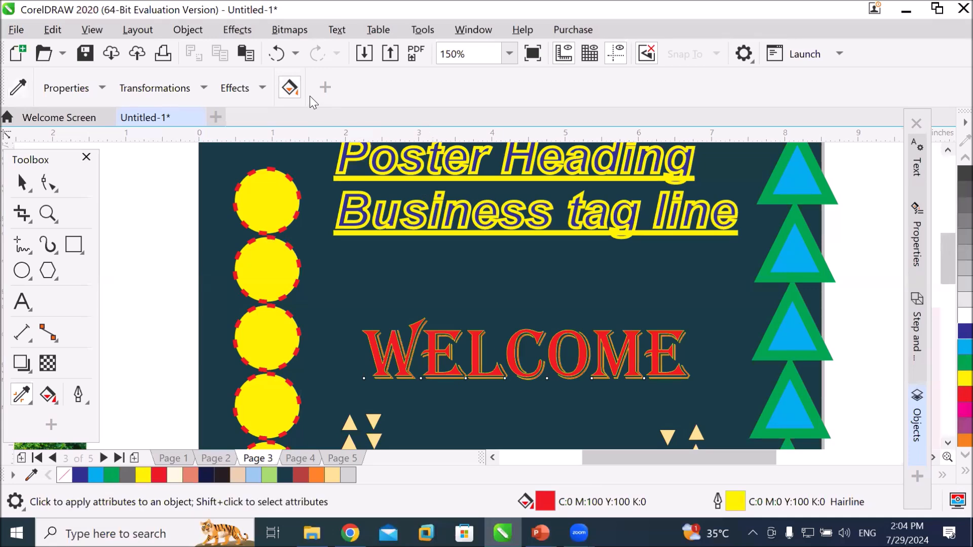
click(472, 343)
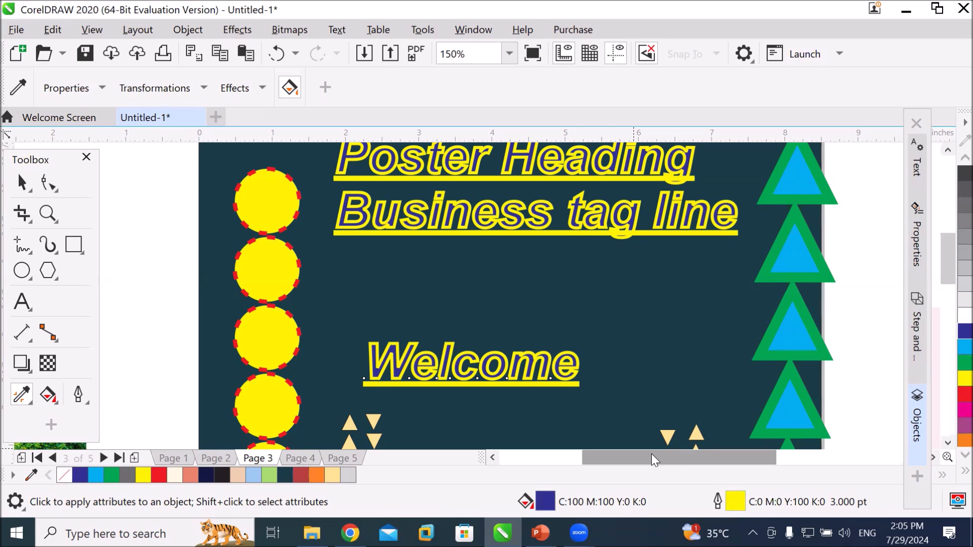
click(104, 91)
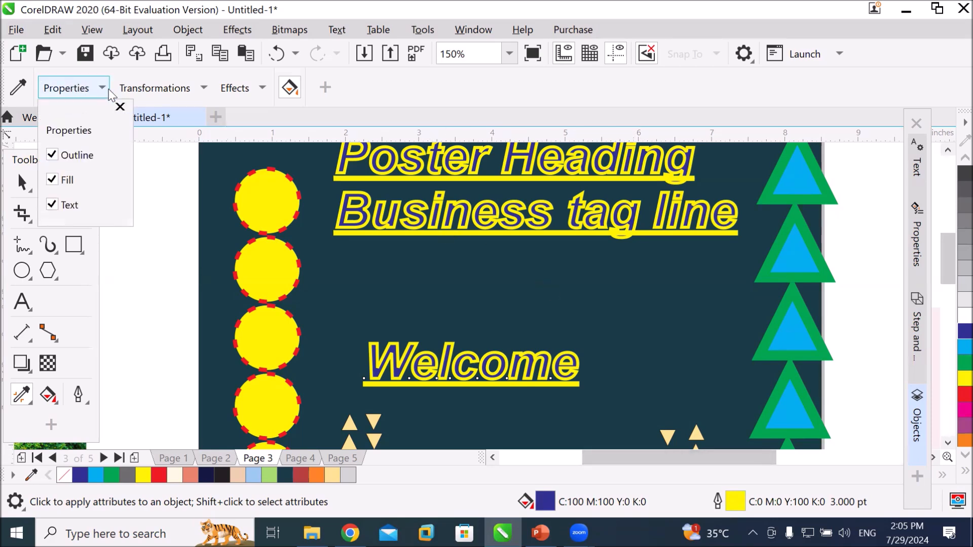
click(101, 91)
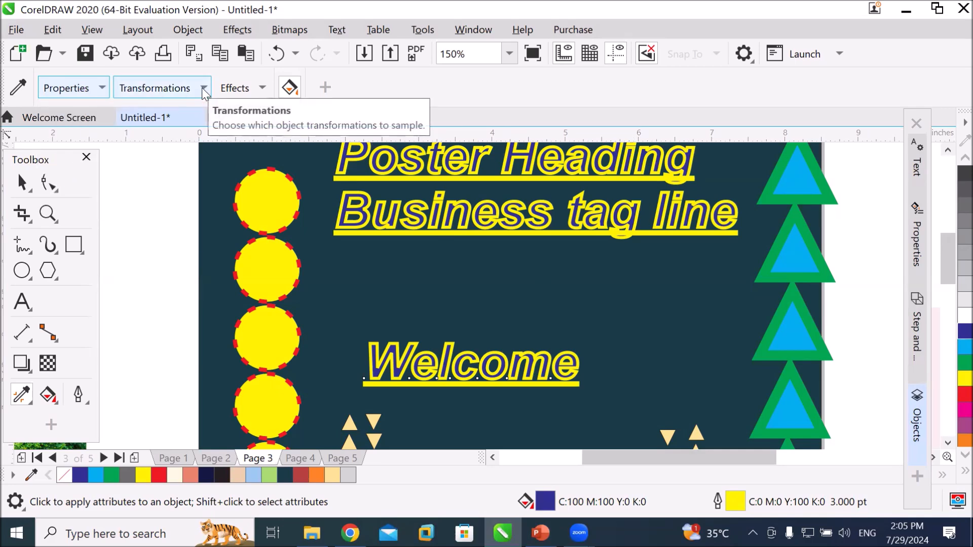
Draw a circle about 1.33 by 1.36 inches near the upper-left corner of blank Page 4 and fill it cyan.
click(299, 458)
scroll(363, 306, down, 2)
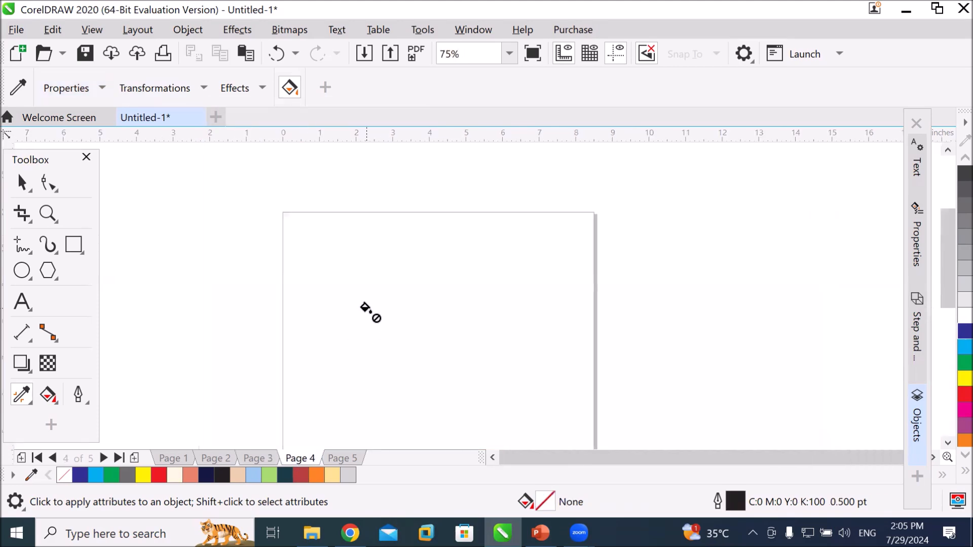
click(948, 443)
click(948, 442)
click(948, 442)
click(948, 442)
click(947, 148)
click(947, 147)
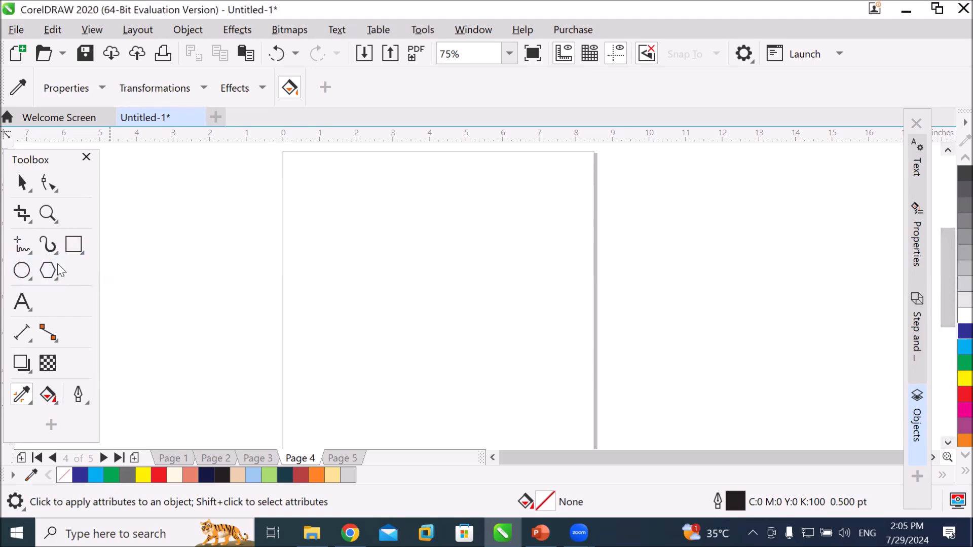
click(22, 270)
drag(311, 186, 359, 235)
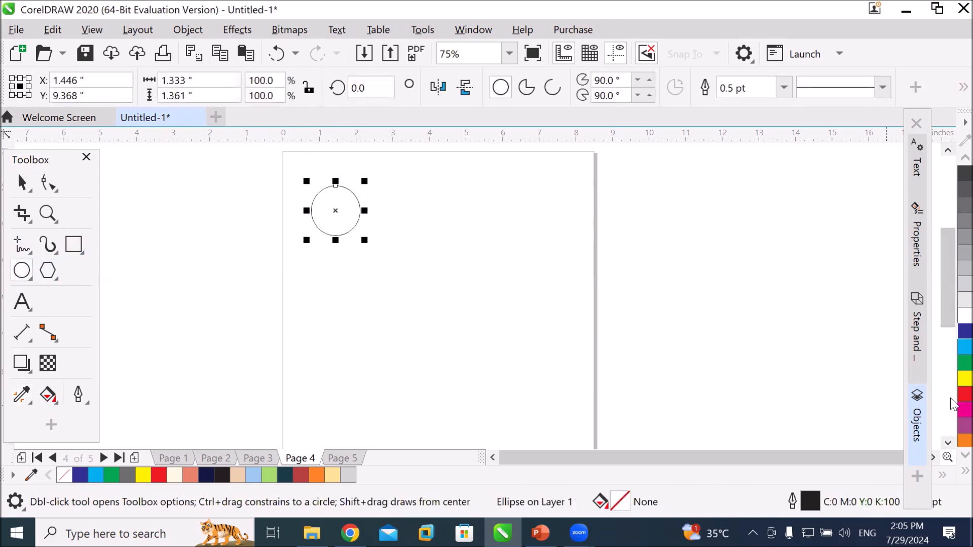
click(958, 347)
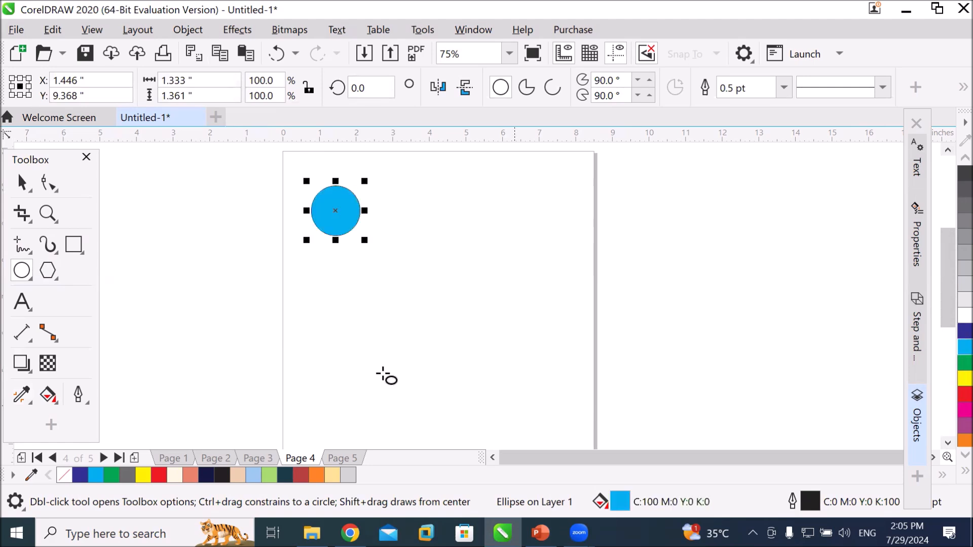
Place three copies of the cyan circle at scattered spots across the upper half of Page 4.
click(49, 185)
click(446, 247)
click(28, 185)
drag(336, 226, 536, 337)
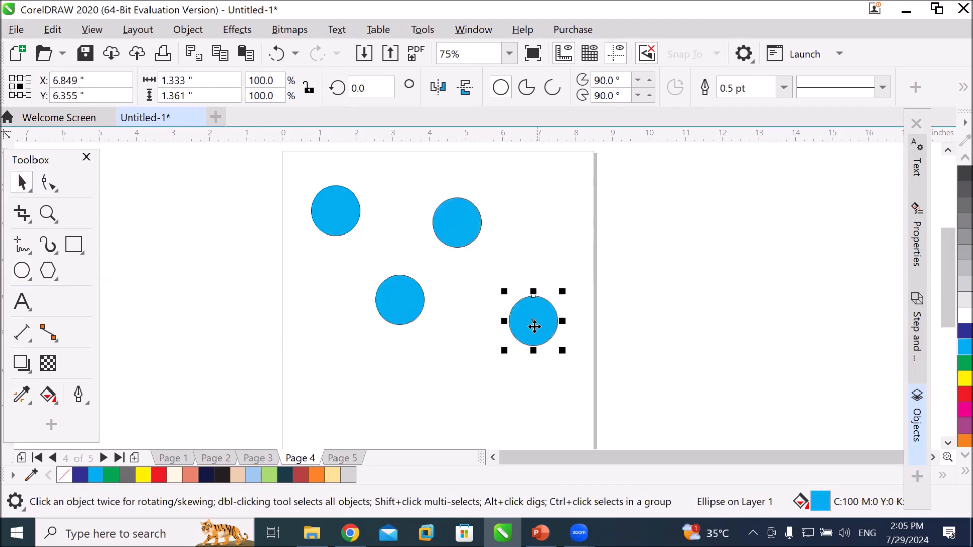
Shrink the upper circle copy, flatten the middle one into a thin ellipse, and scale the lower-right one to about 0.49 by 0.5 inches.
click(455, 232)
drag(426, 251, 451, 220)
click(395, 309)
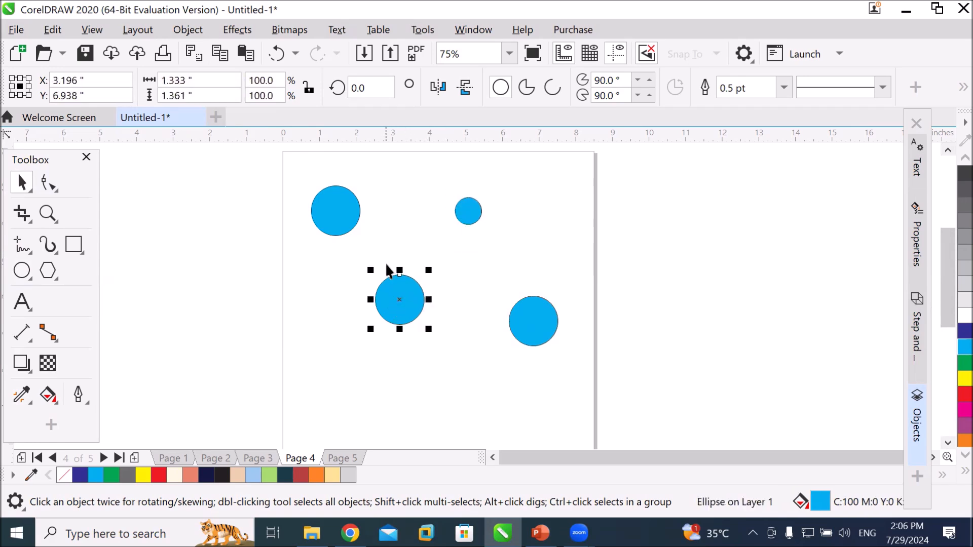
drag(400, 270, 404, 304)
click(524, 333)
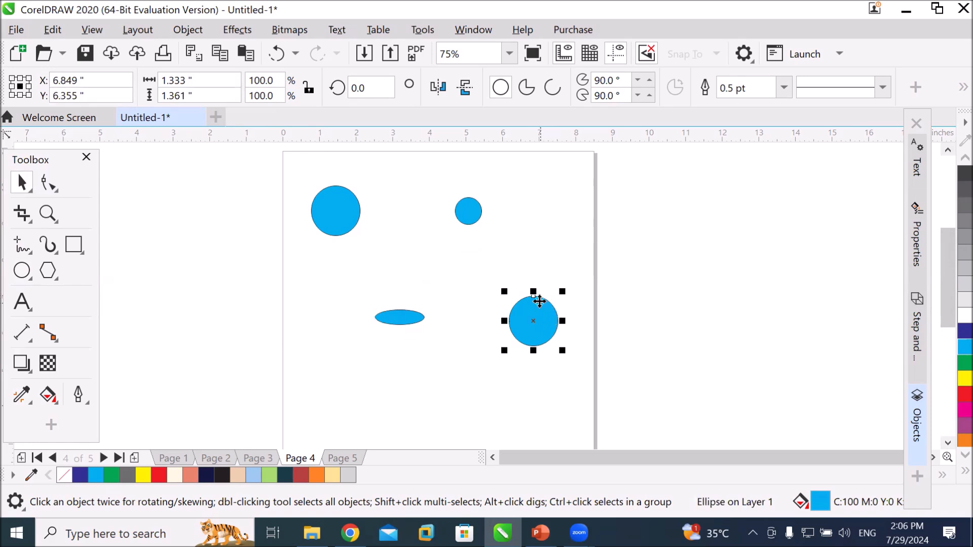
drag(563, 292, 491, 357)
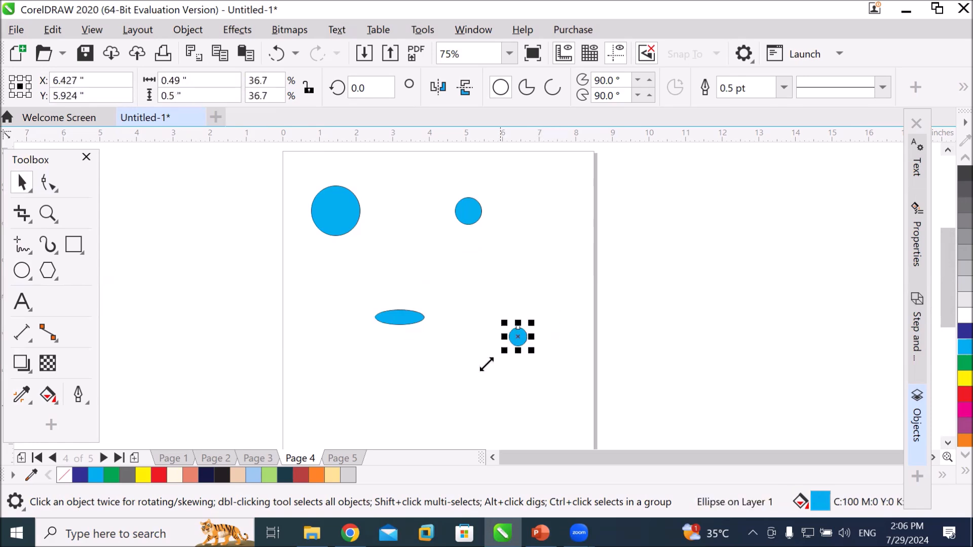
Duplicate the three resized shapes together lower on the page and fill the copies dark blue.
click(946, 443)
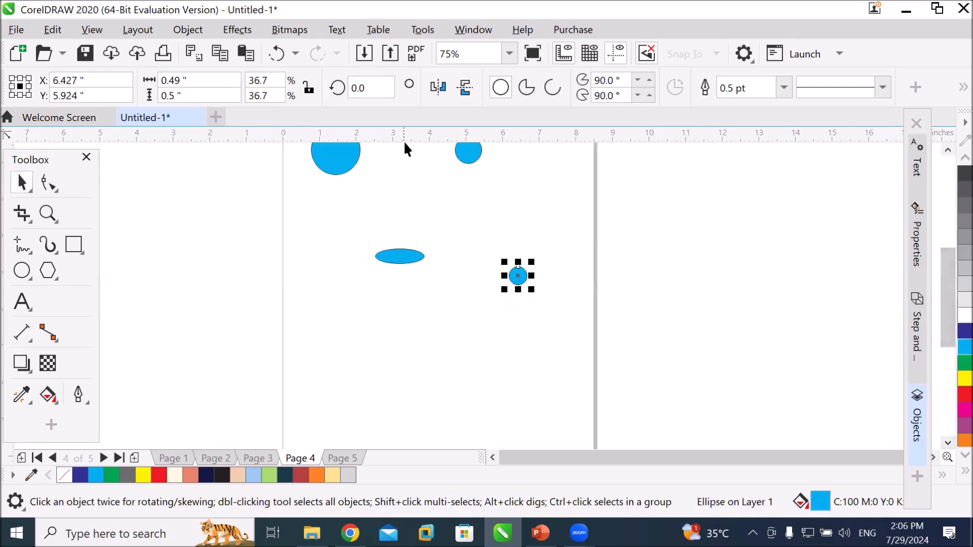
click(948, 150)
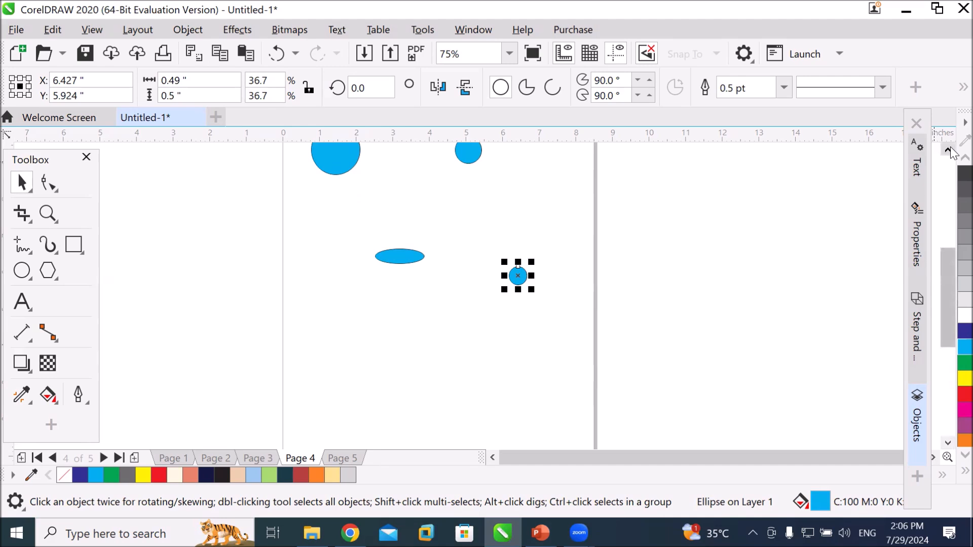
drag(373, 156, 547, 361)
drag(399, 288, 375, 385)
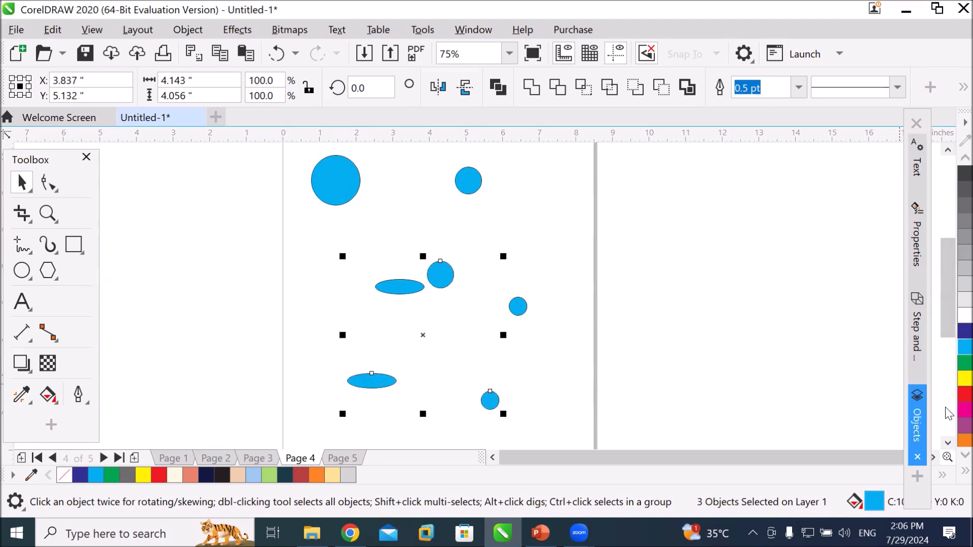
scroll(951, 384, down, 3)
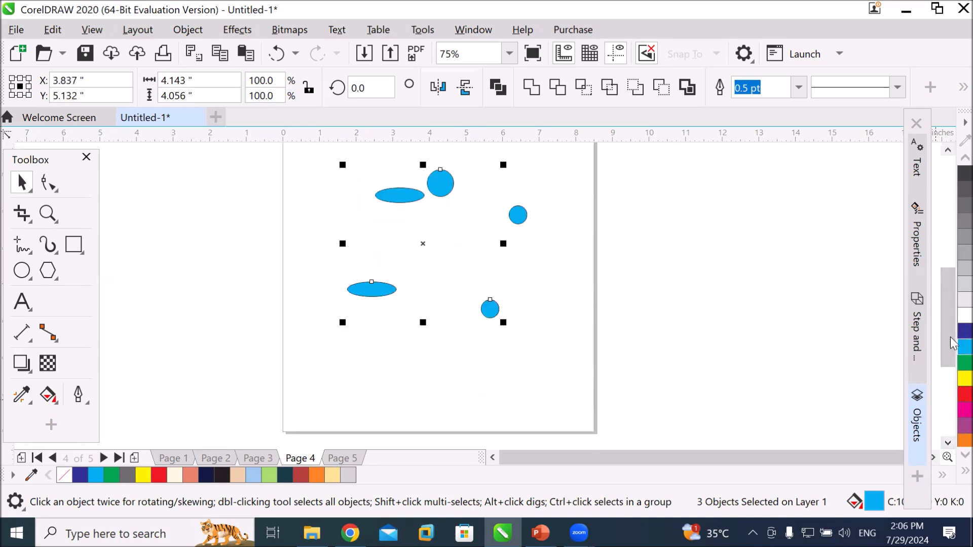
click(964, 331)
Duplicate the dark blue set down and to the right, fill it yellow, and place another yellow copy up and to the left.
drag(494, 313, 554, 372)
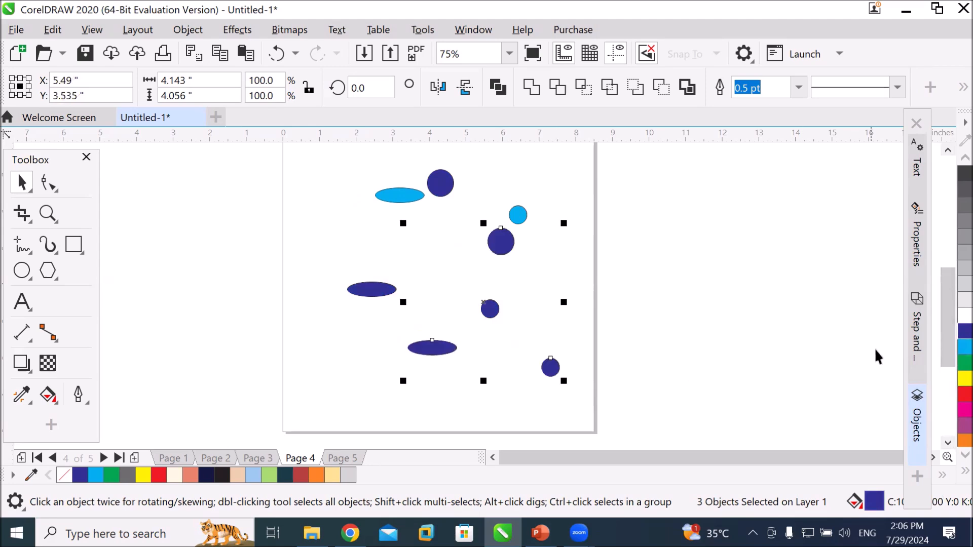
click(960, 378)
click(947, 151)
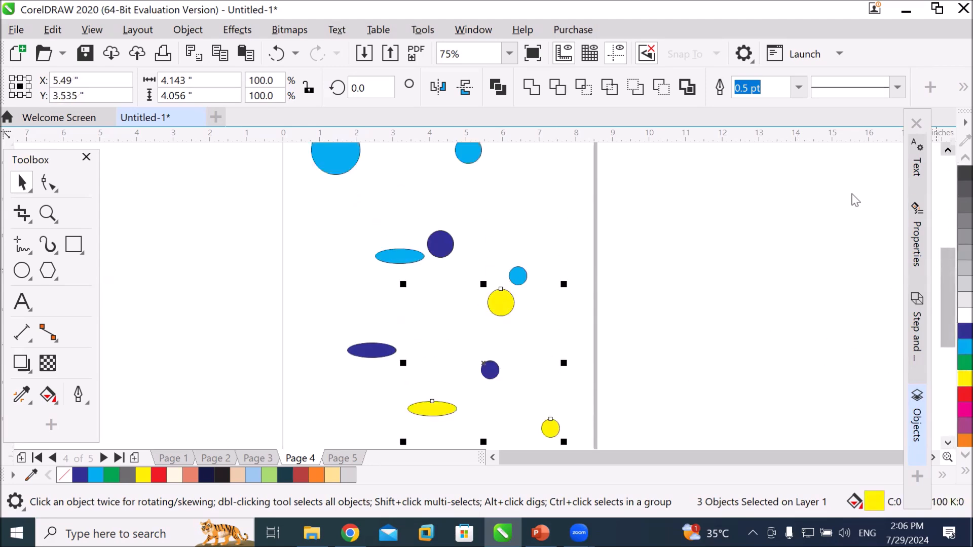
drag(497, 309, 382, 216)
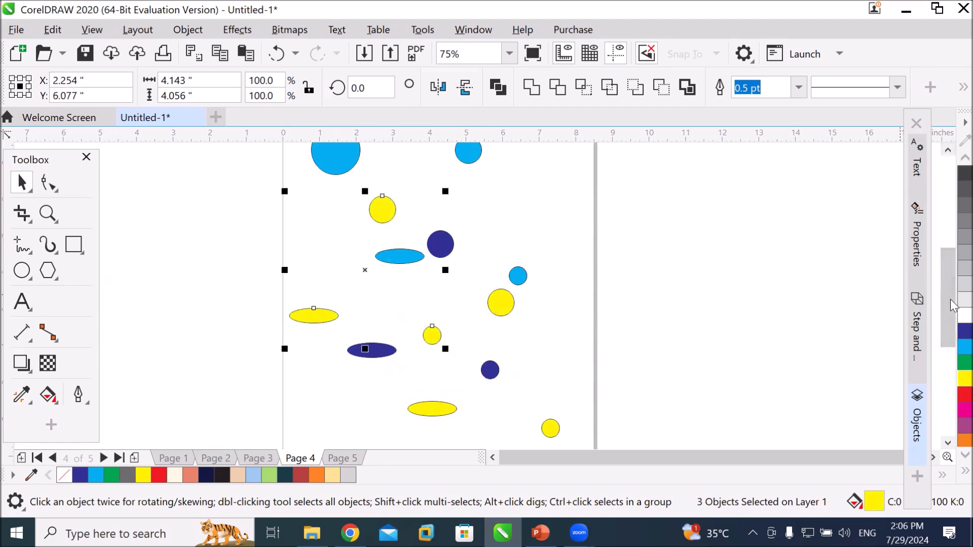
Fill the upper-left yellow set cyan, duplicate it up and to the right, and fill the copies red.
click(965, 347)
drag(382, 214, 520, 193)
click(963, 394)
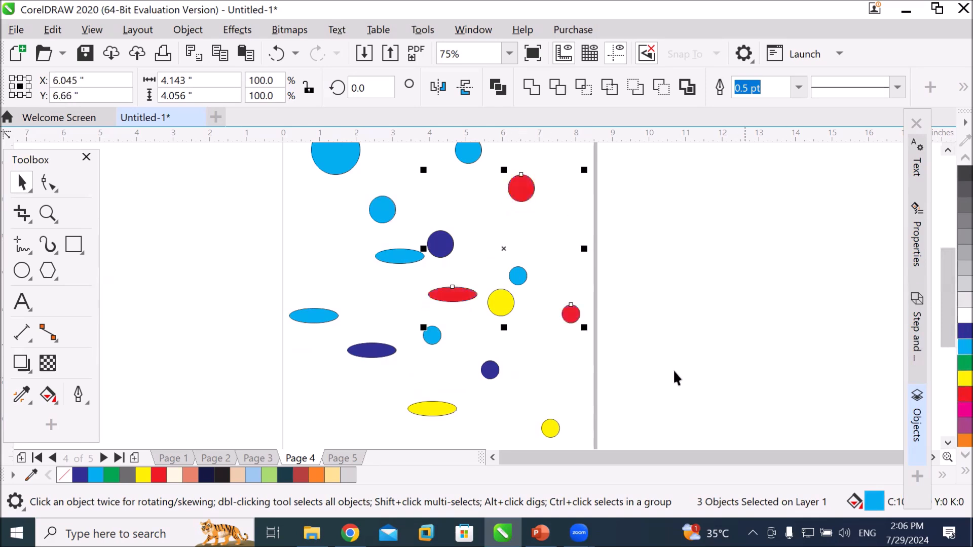
Examine the sizes of the large cyan circle, the cyan ellipse beside the dark blue circle, and that dark blue circle.
scroll(650, 369, down, 2)
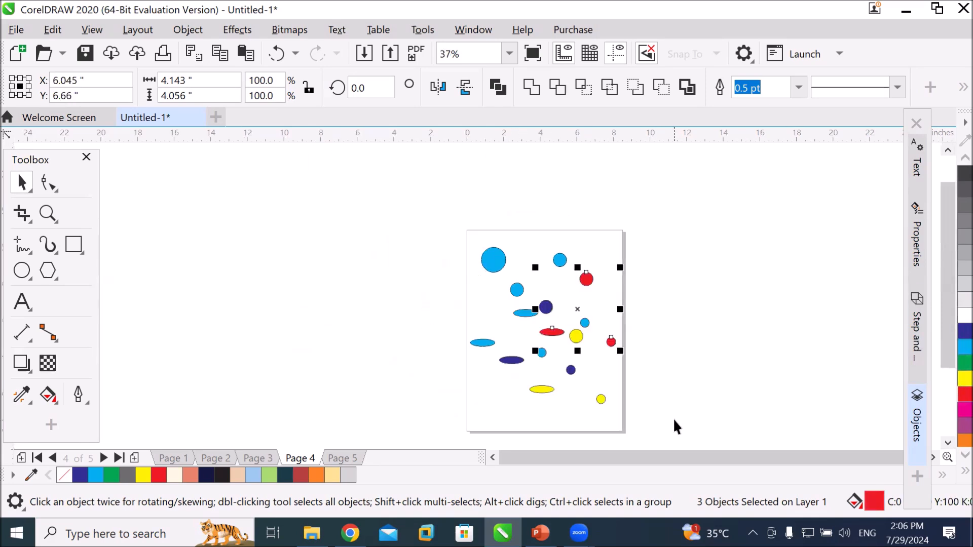
scroll(940, 446, down, 1)
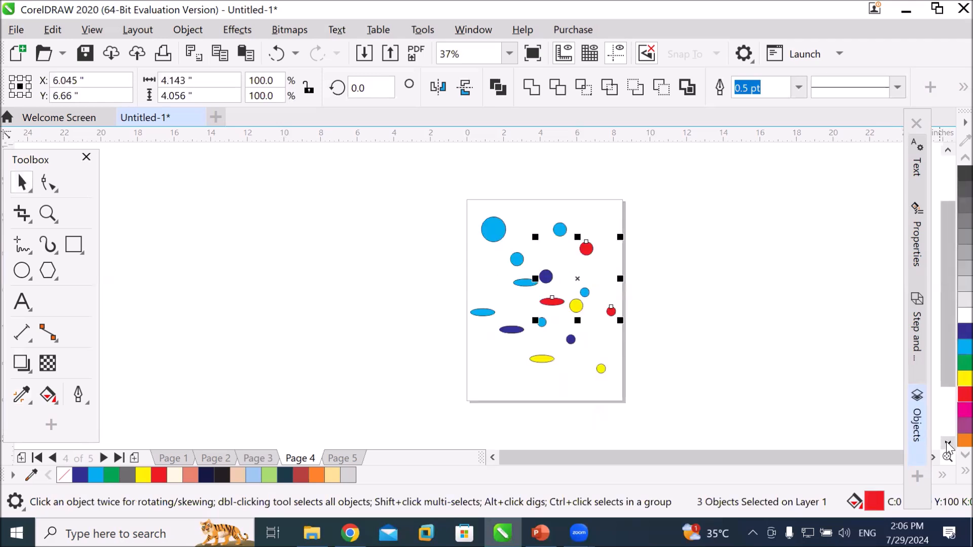
scroll(938, 457, right, 3)
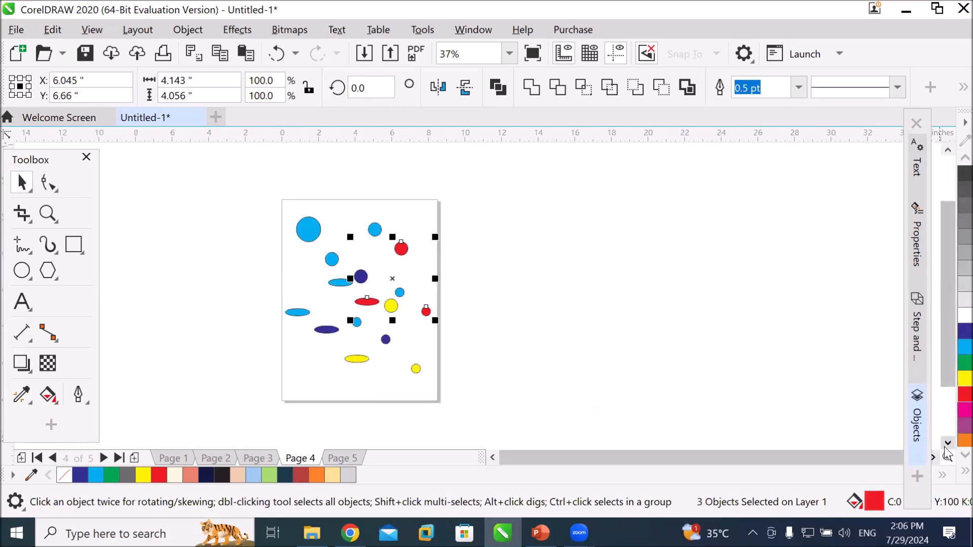
scroll(946, 450, down, 1)
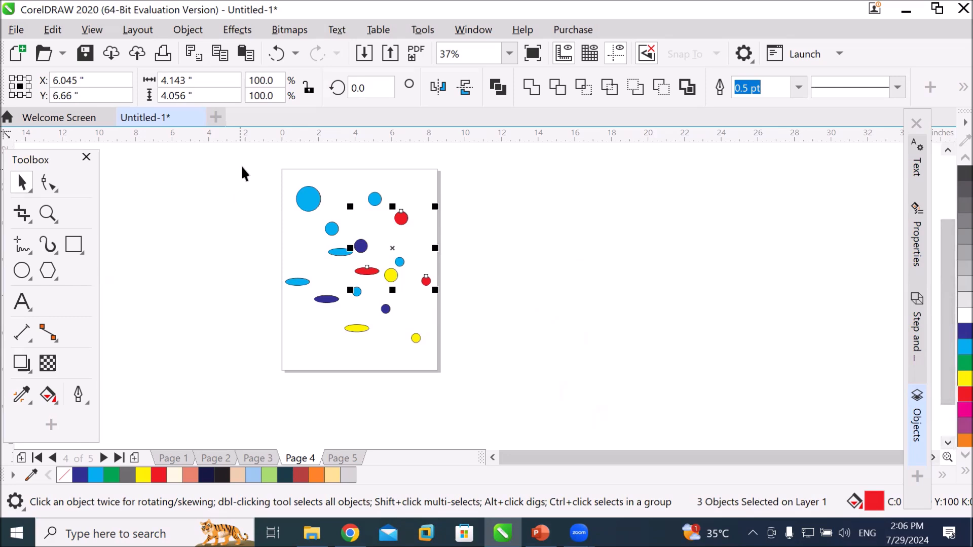
scroll(288, 181, up, 2)
click(316, 203)
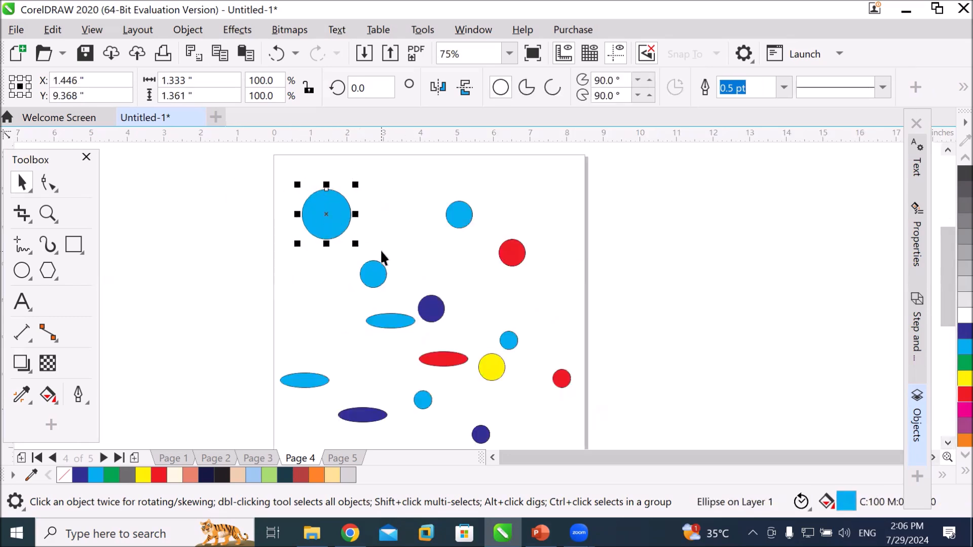
click(391, 321)
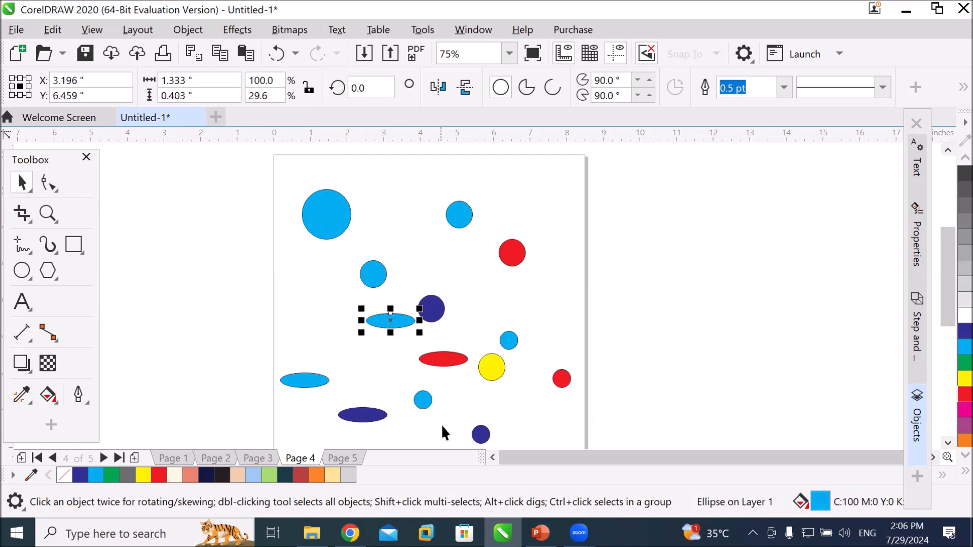
click(433, 310)
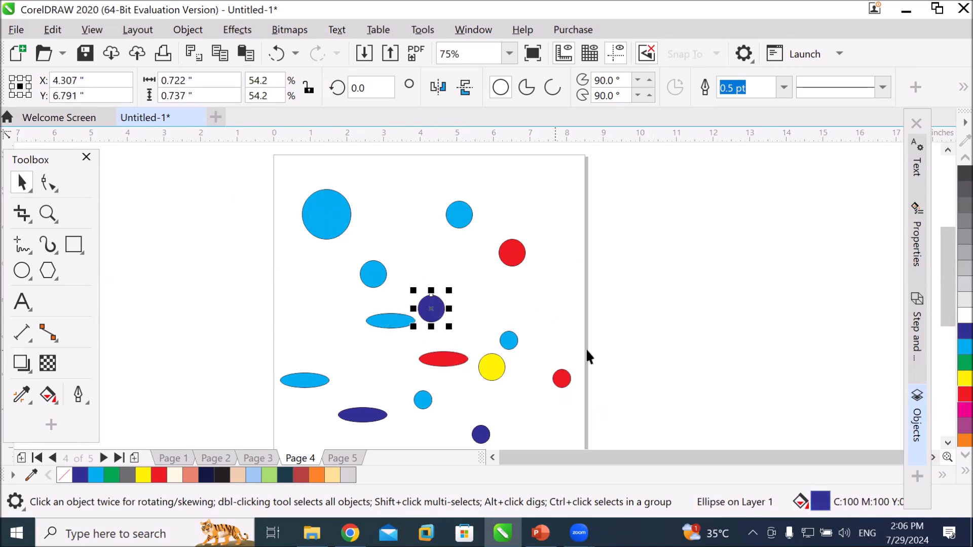
Arrange the large cyan circle and two copies in a column beside the page, filling the middle one red and the lower one green.
click(947, 444)
click(947, 444)
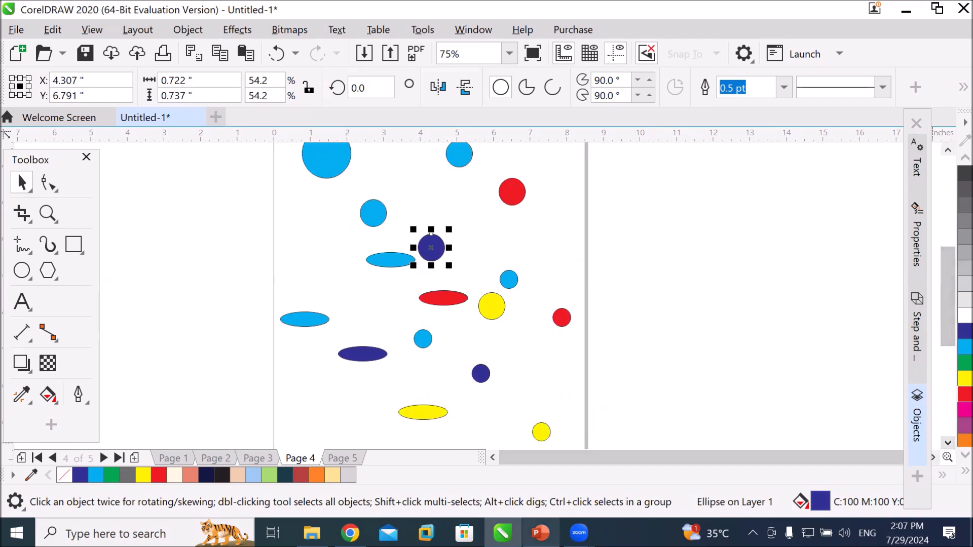
scroll(479, 318, down, 2)
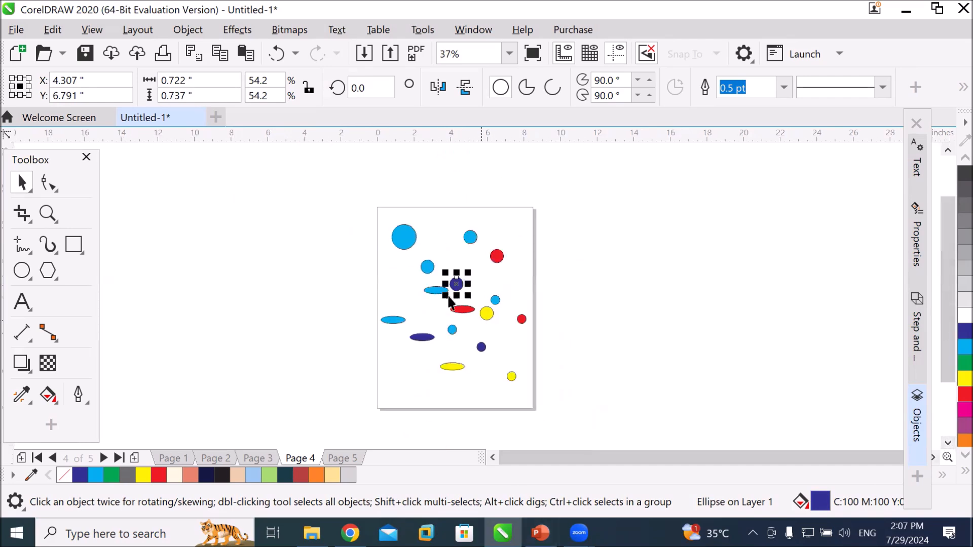
drag(404, 248, 320, 330)
click(323, 278)
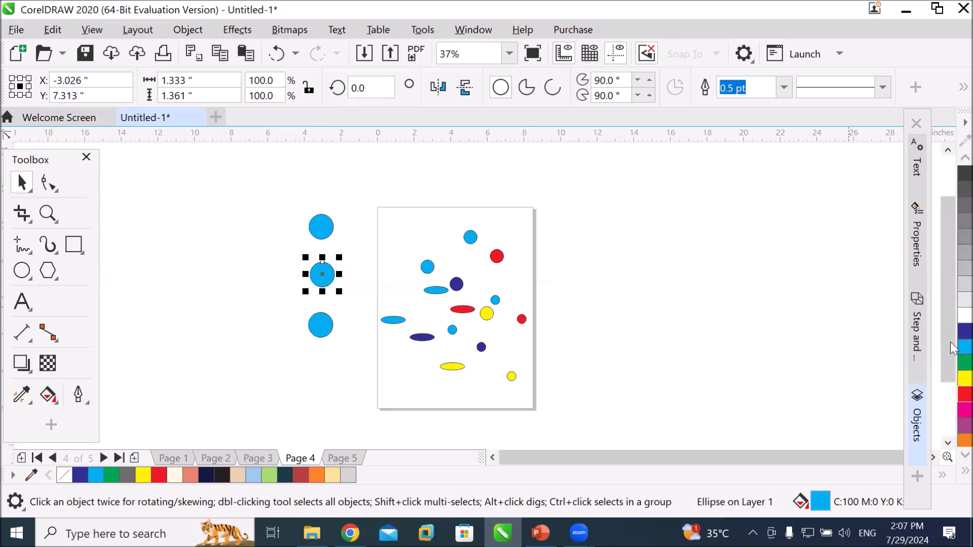
click(963, 395)
click(320, 326)
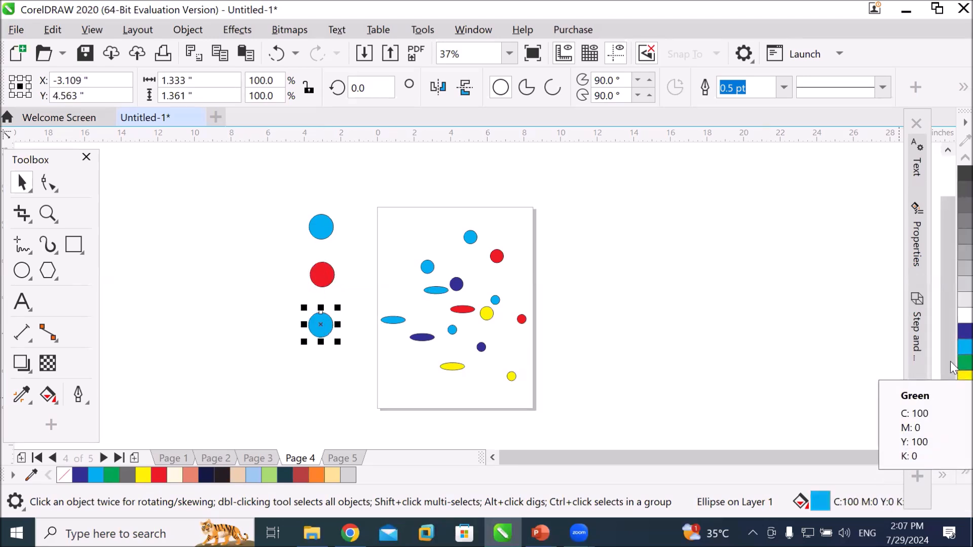
click(963, 362)
Enlarge the column's cyan circle considerably and its red circle to about 1.58 by 1.61 inches, and realign the column.
click(322, 226)
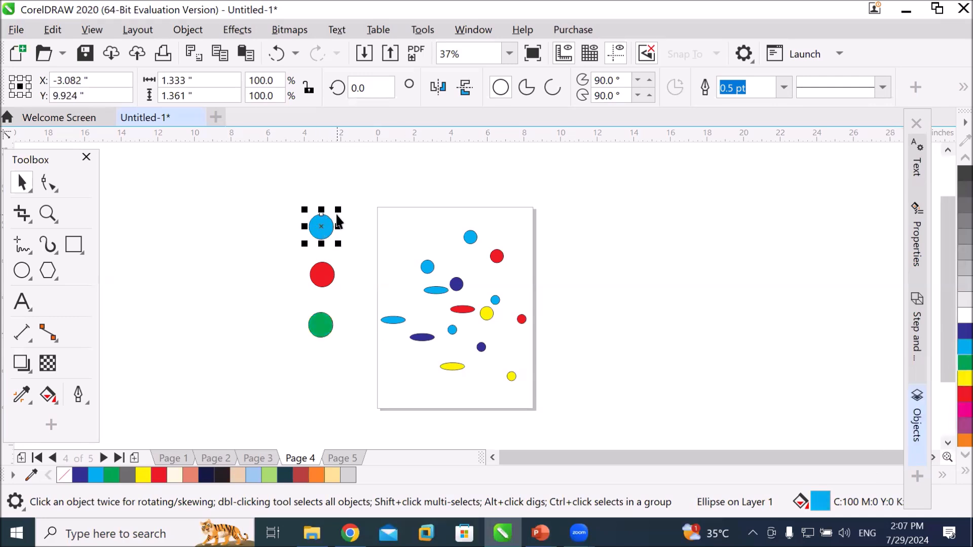
drag(338, 209, 355, 192)
click(327, 274)
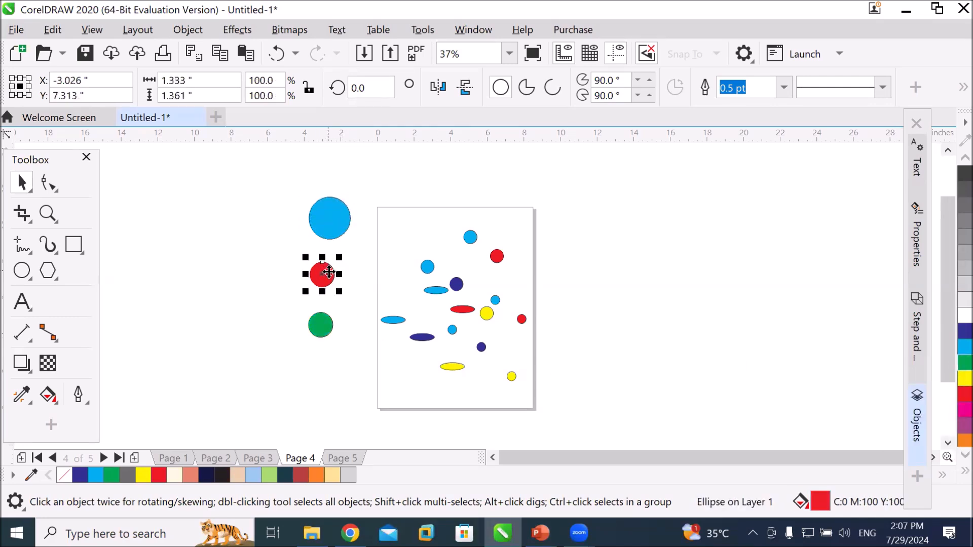
drag(339, 256, 343, 253)
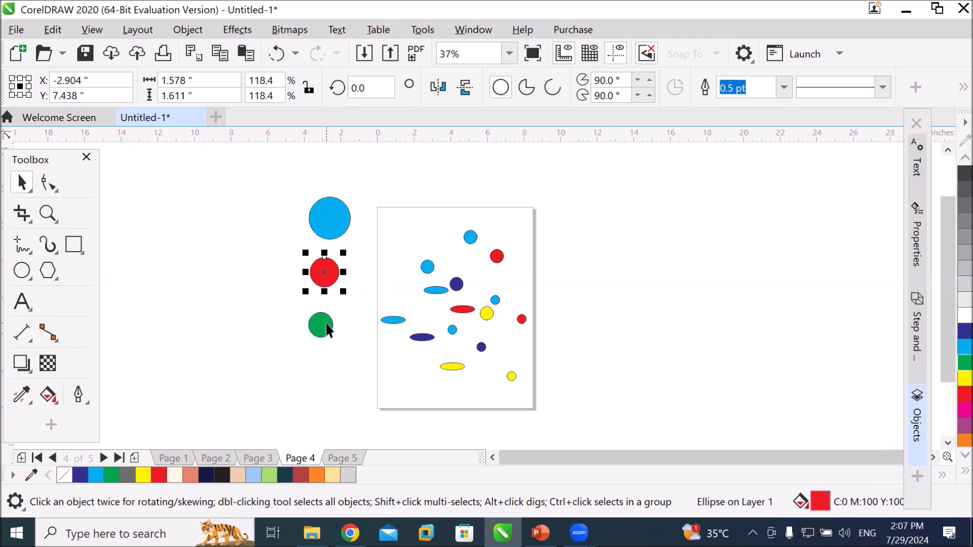
click(326, 325)
drag(330, 323, 332, 324)
click(336, 366)
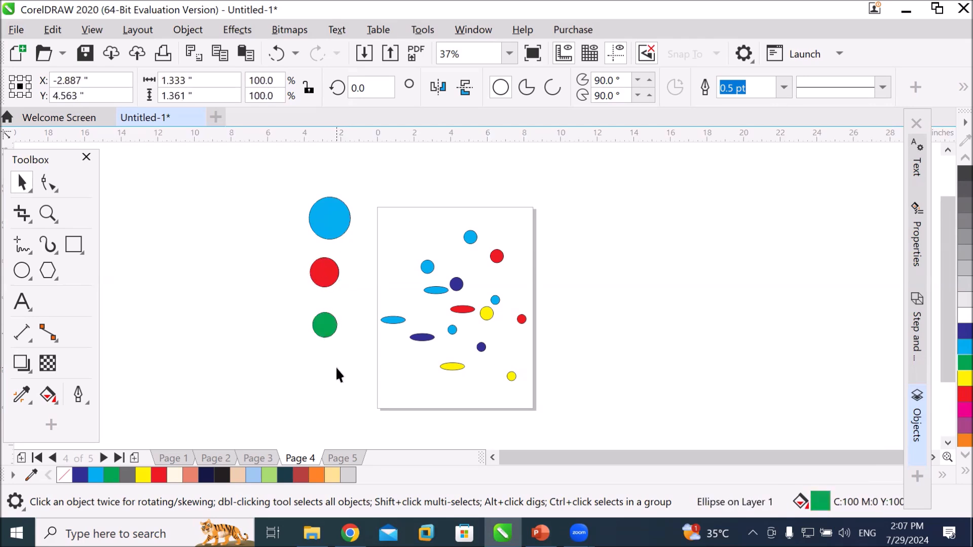
drag(327, 224, 319, 225)
click(335, 377)
Select all shapes on the page and set the Attributes Eyedropper to sample the Size transformation.
drag(361, 184, 549, 409)
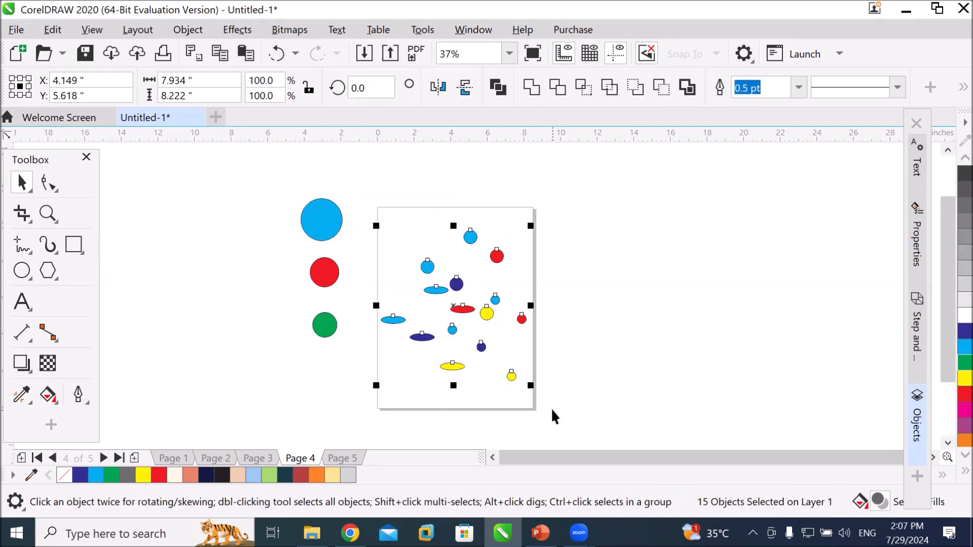
click(21, 395)
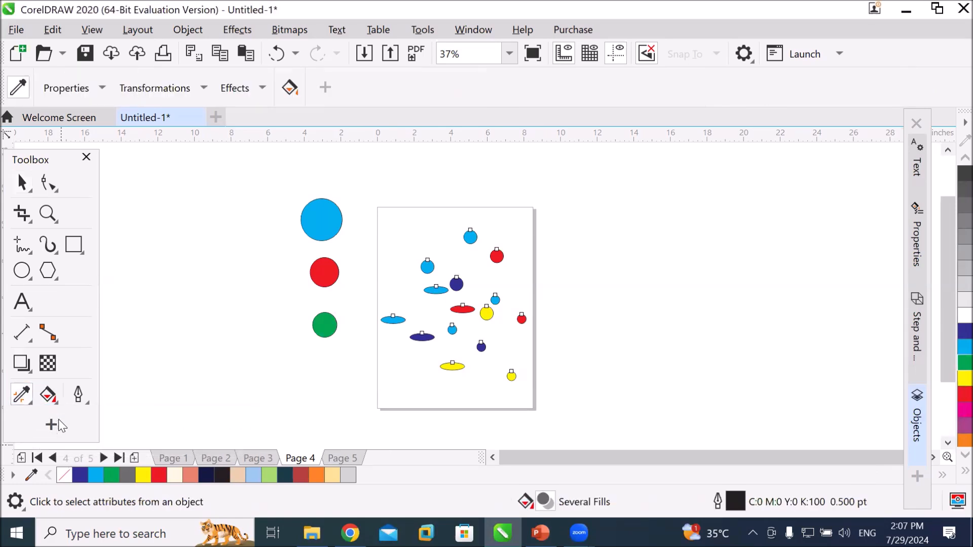
click(205, 89)
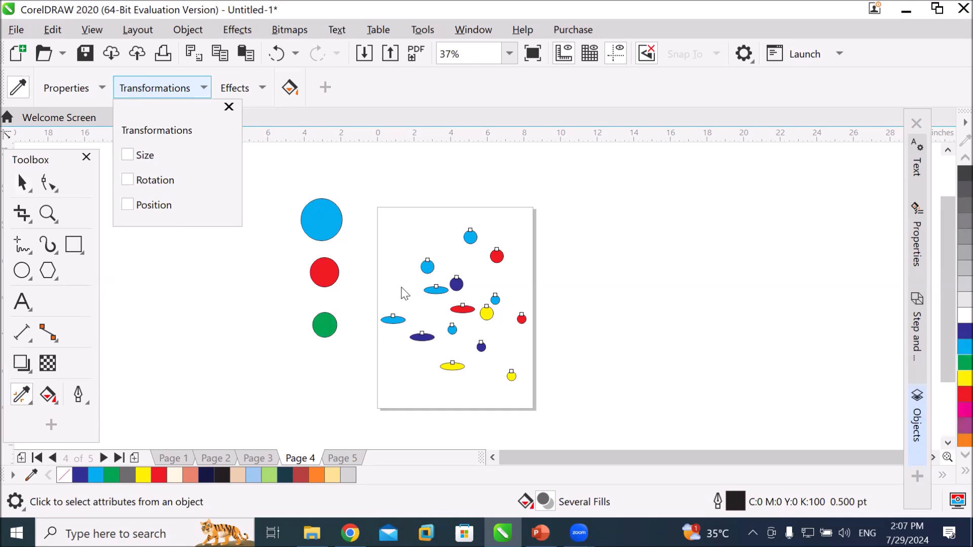
click(130, 156)
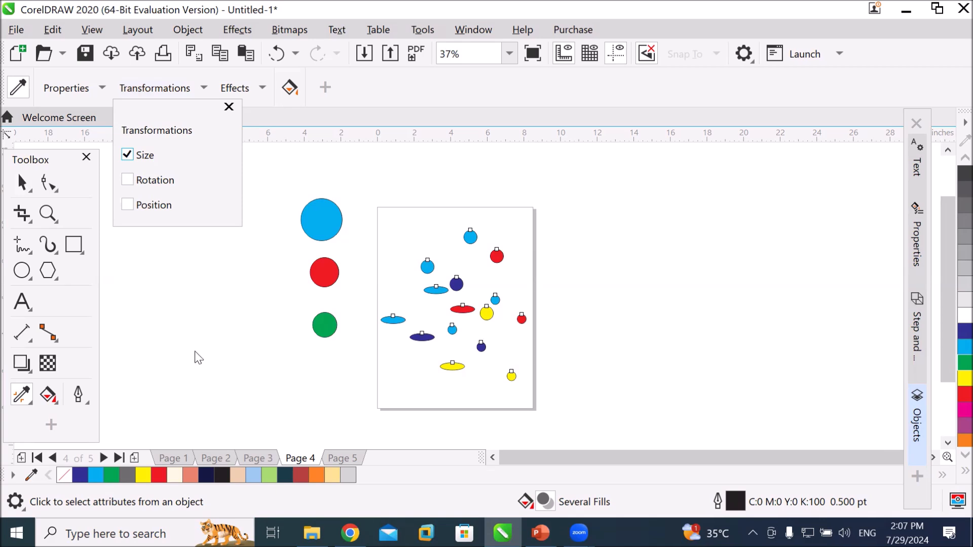
click(20, 88)
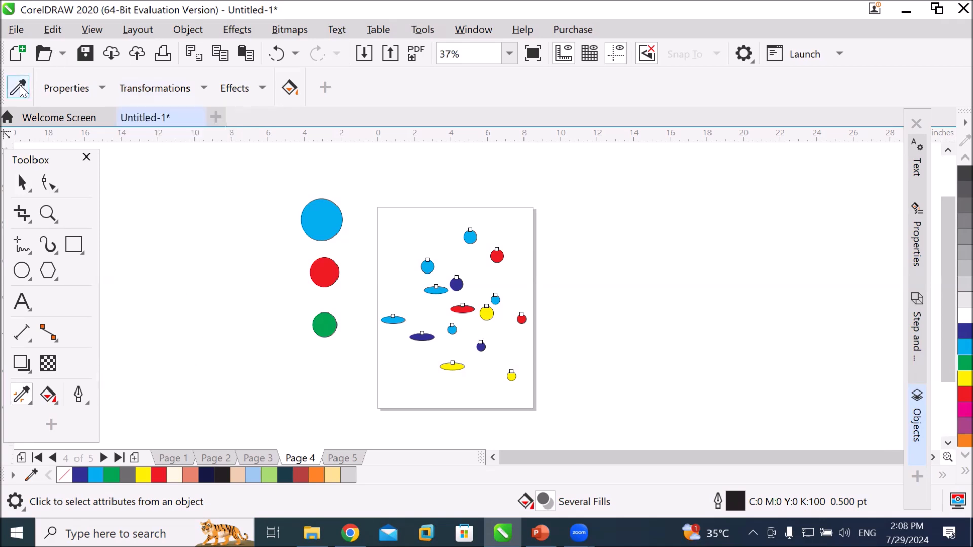
Sample the large cyan circle and apply its attributes to a small cyan circle, a red circle, the yellow circle, and the red and dark blue ellipses.
click(323, 218)
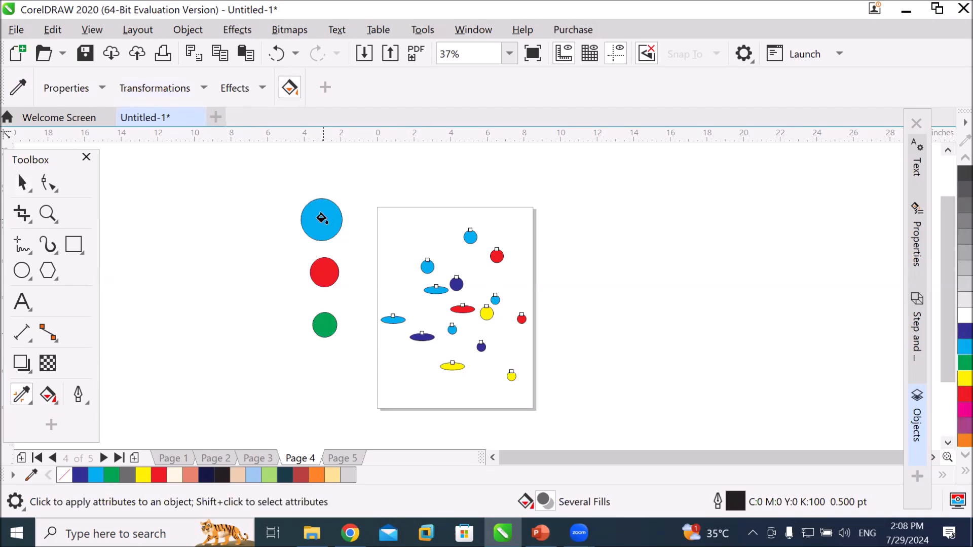
scroll(430, 264, up, 3)
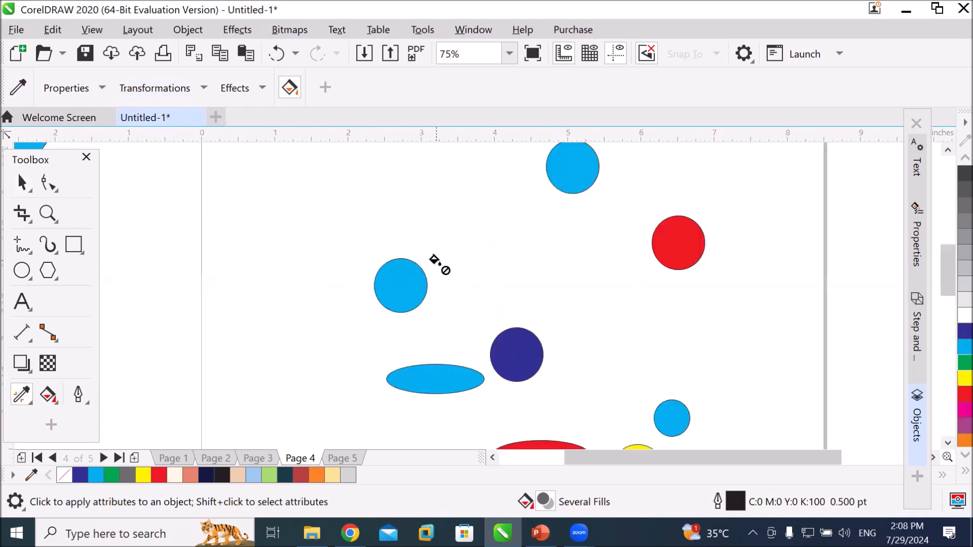
click(400, 277)
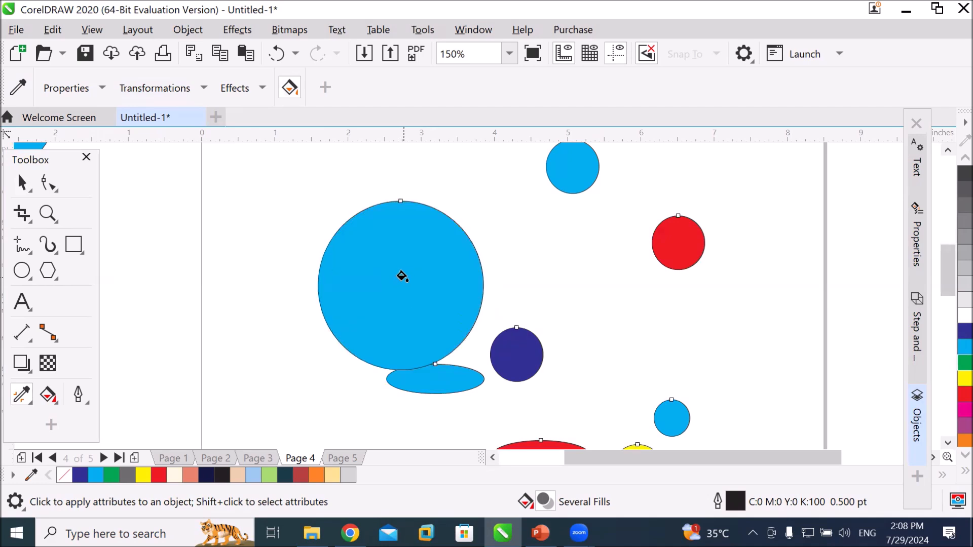
scroll(401, 276, down, 3)
scroll(497, 328, up, 3)
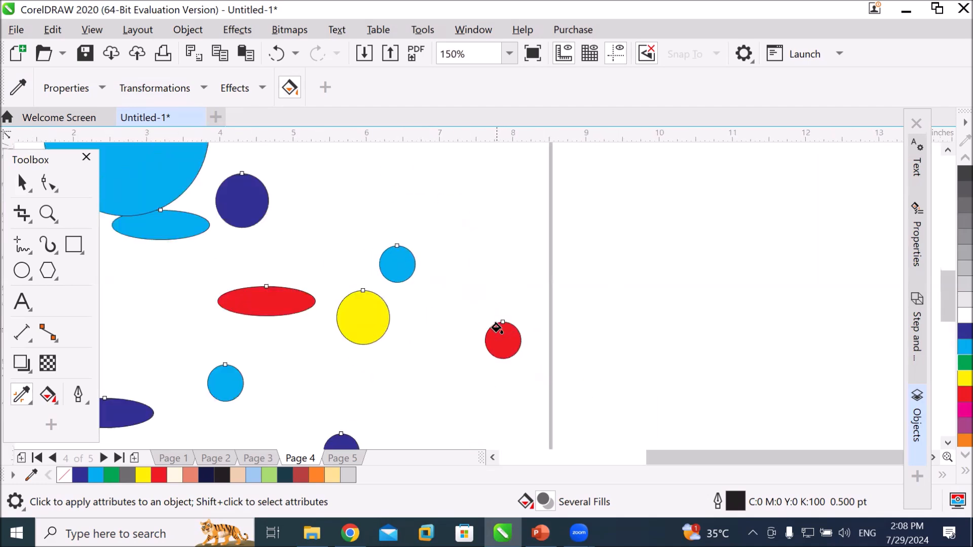
click(503, 335)
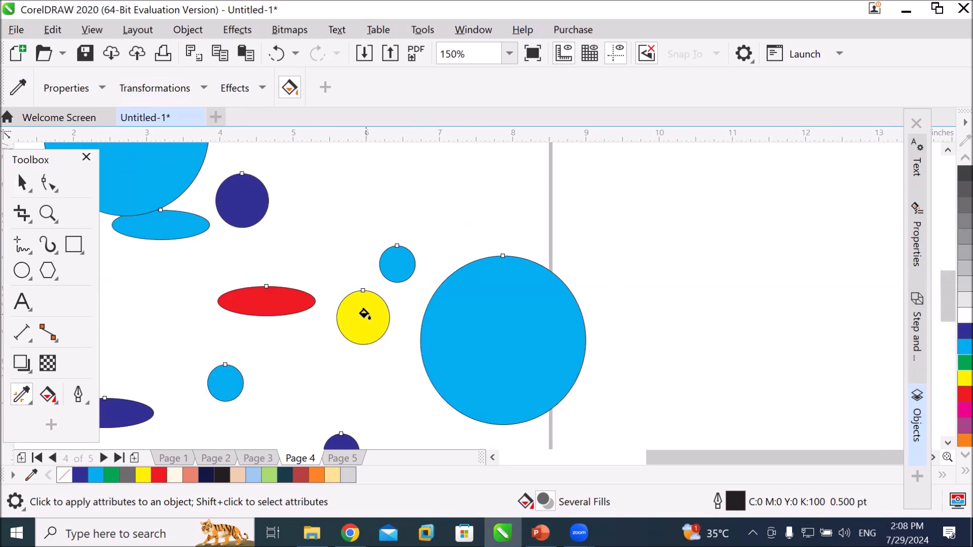
click(364, 315)
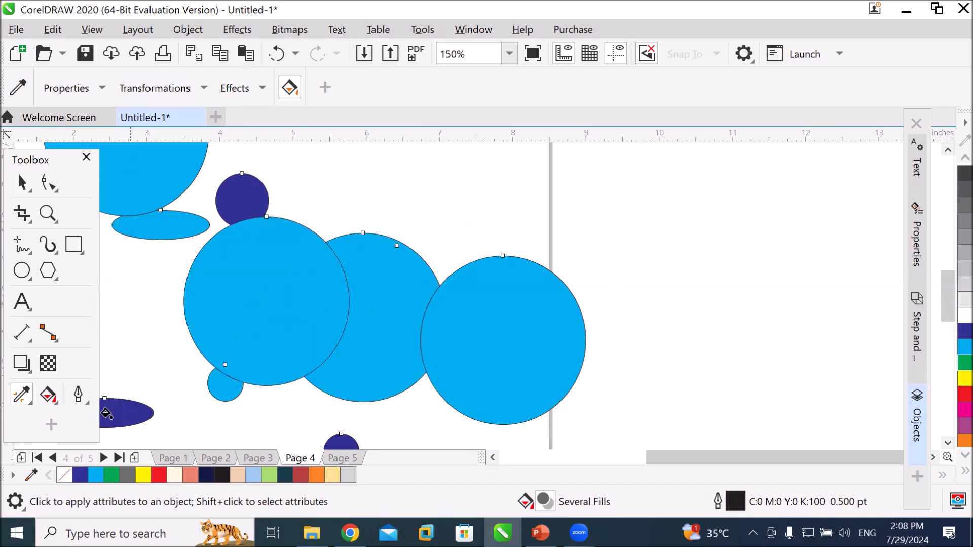
scroll(210, 368, down, 2)
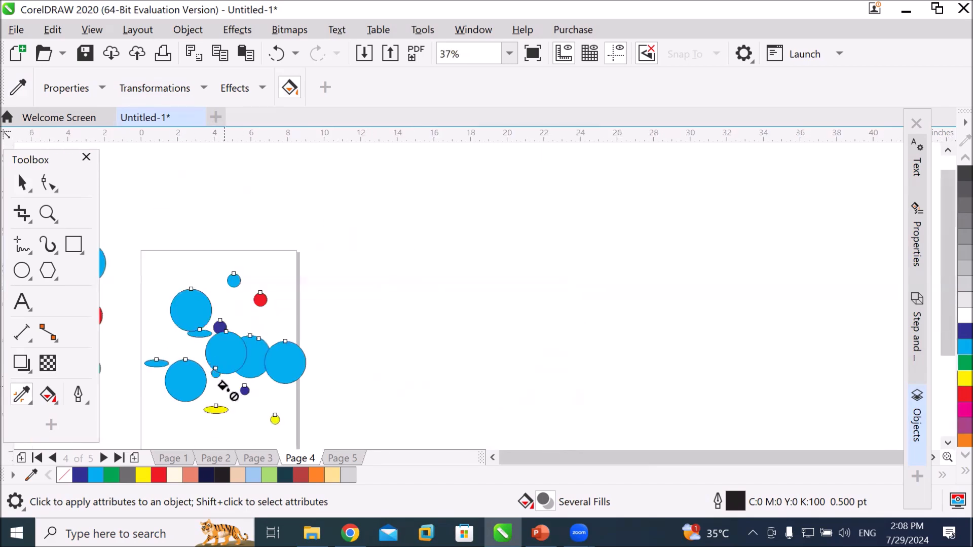
Reactivate attribute sampling with Size kept on, and exclude Outline and Fill from the copied properties.
click(492, 458)
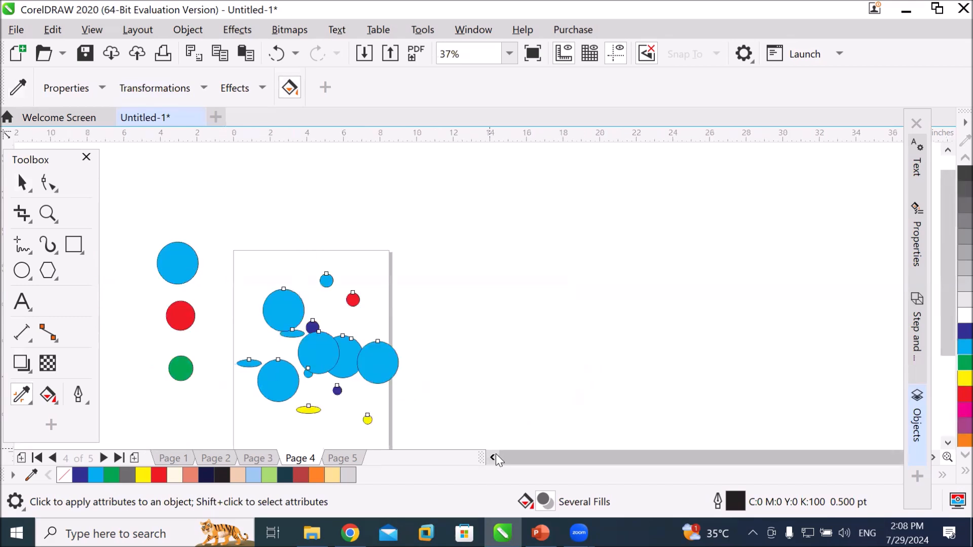
click(492, 457)
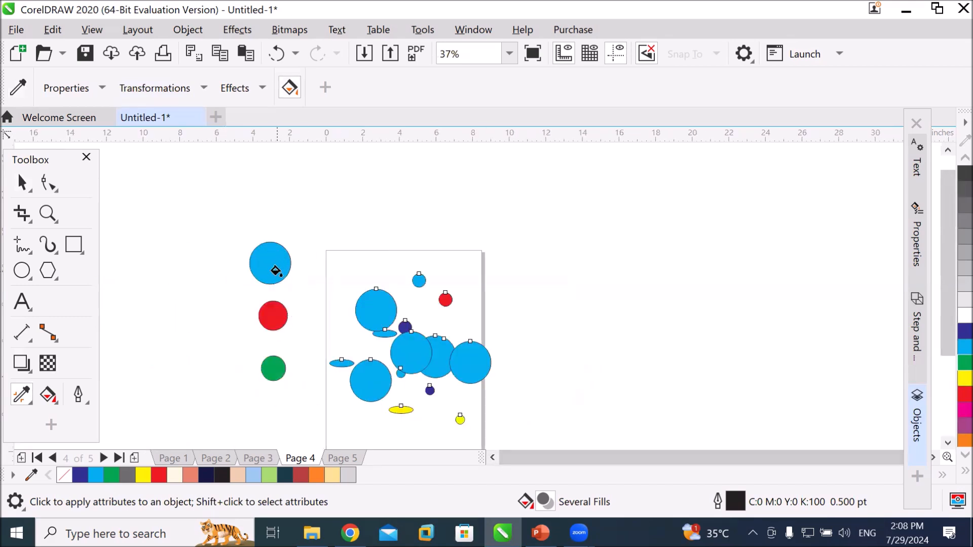
click(17, 93)
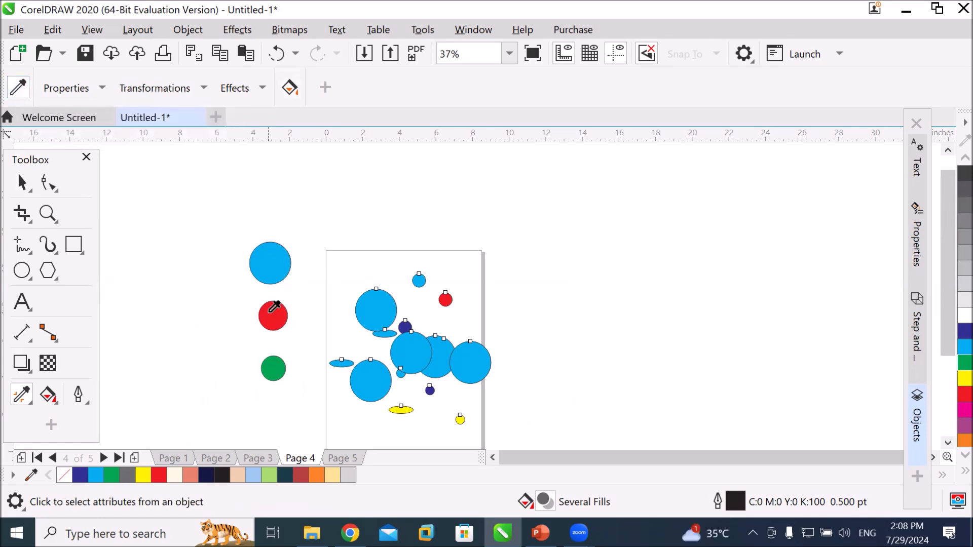
click(204, 89)
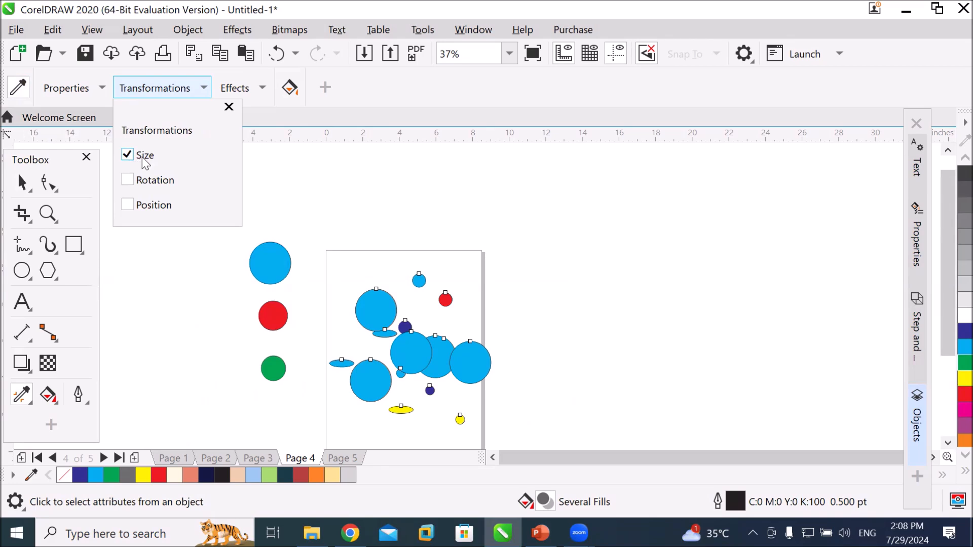
click(103, 89)
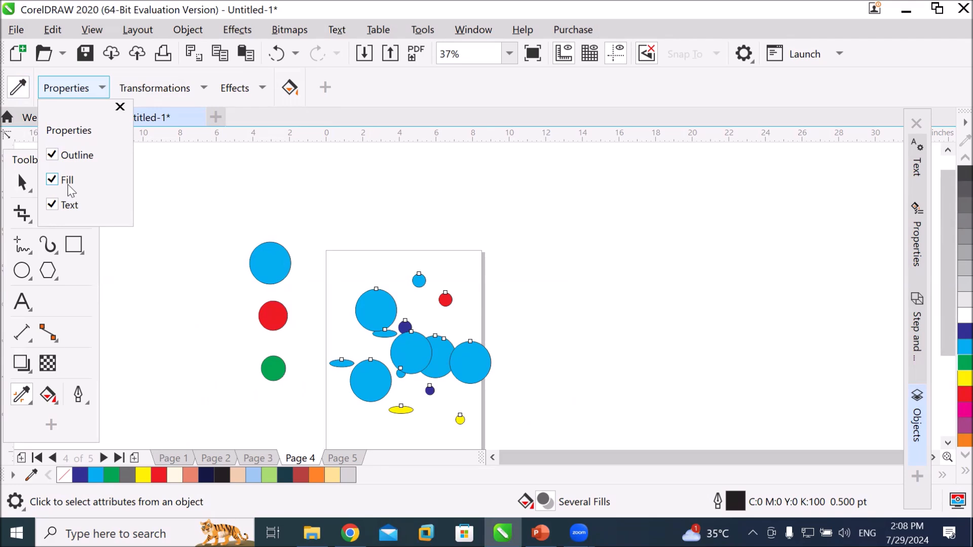
click(69, 183)
click(76, 157)
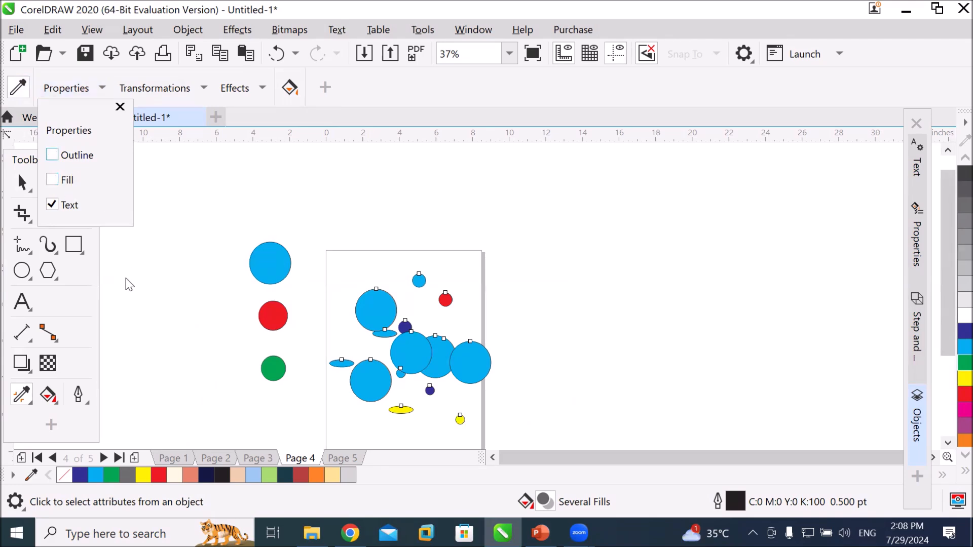
click(277, 262)
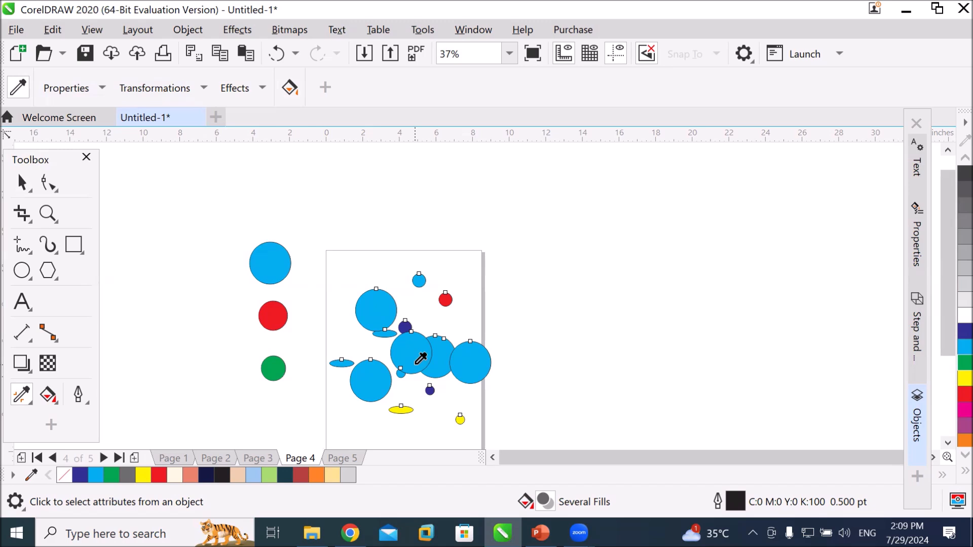
Sample the red circle beside the page with only Size and Text copied, and apply it to four large cyan circles on the page.
click(103, 88)
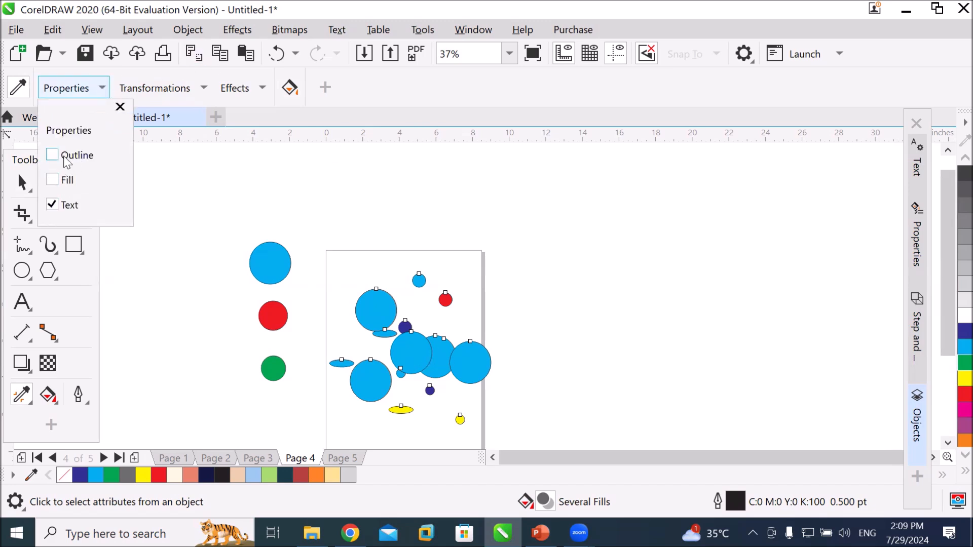
click(103, 90)
click(205, 90)
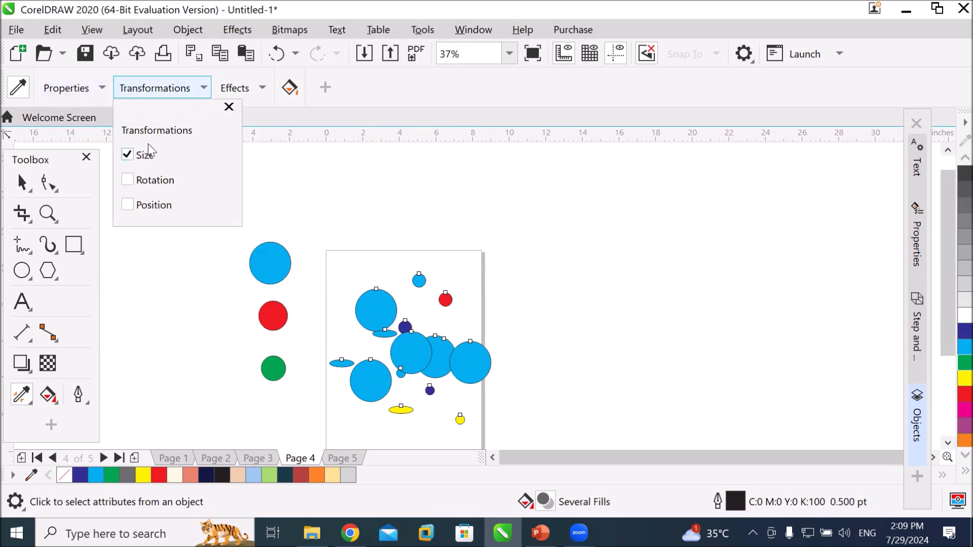
click(173, 91)
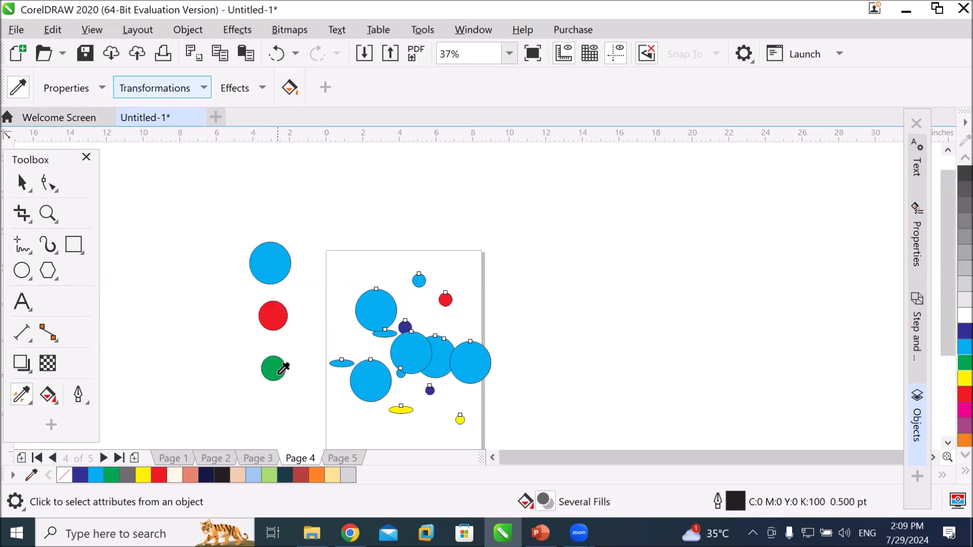
click(274, 318)
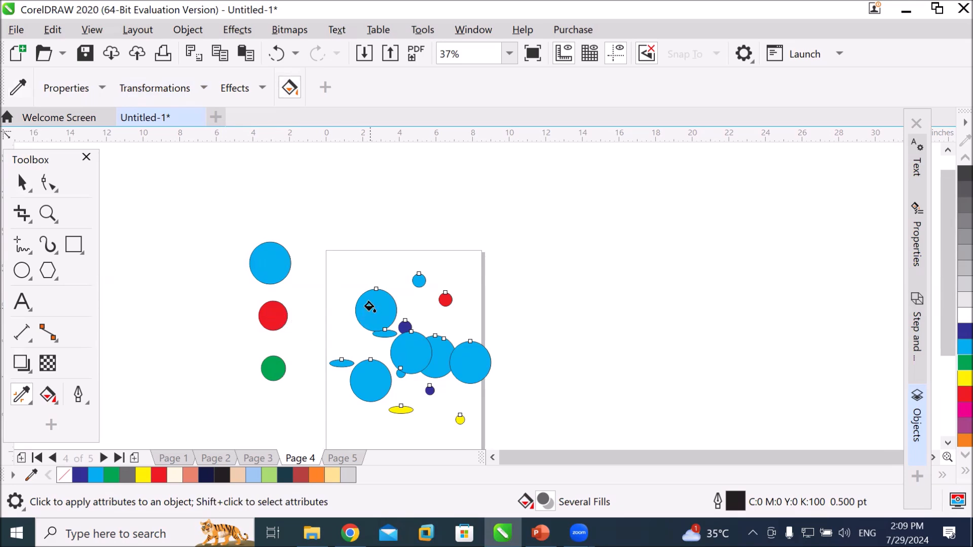
click(370, 307)
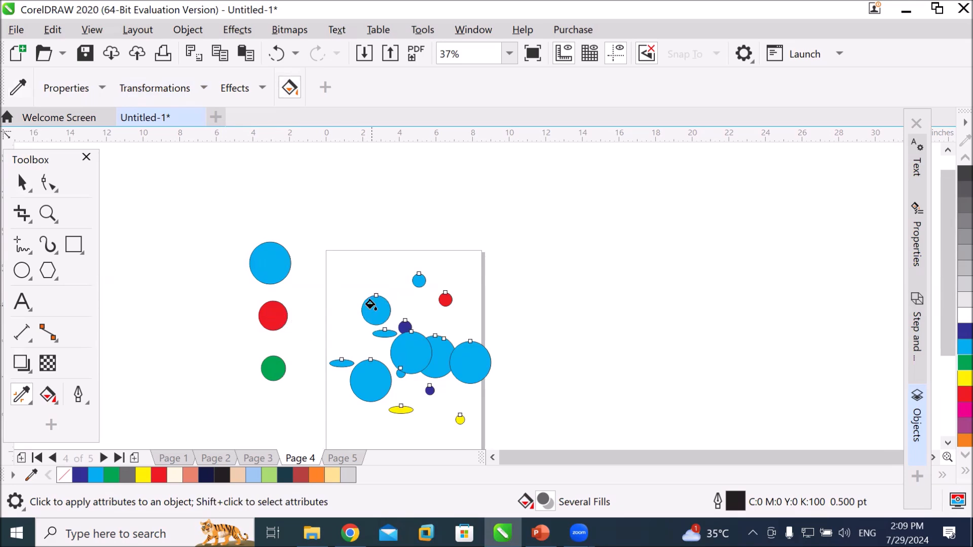
click(408, 353)
click(474, 350)
click(368, 374)
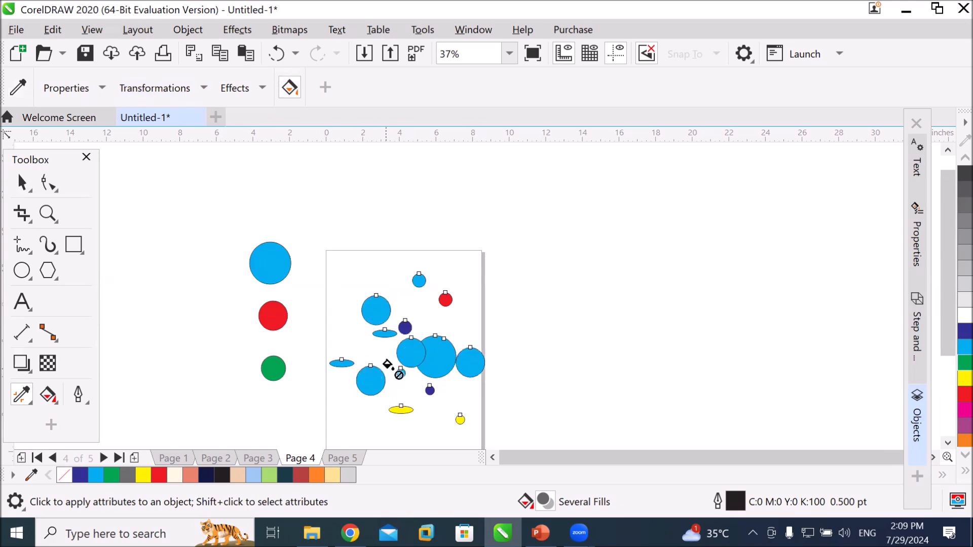
Apply the sampled size to the small red circle, the topmost small cyan circle, the yellow circle and the yellow ellipse.
click(442, 298)
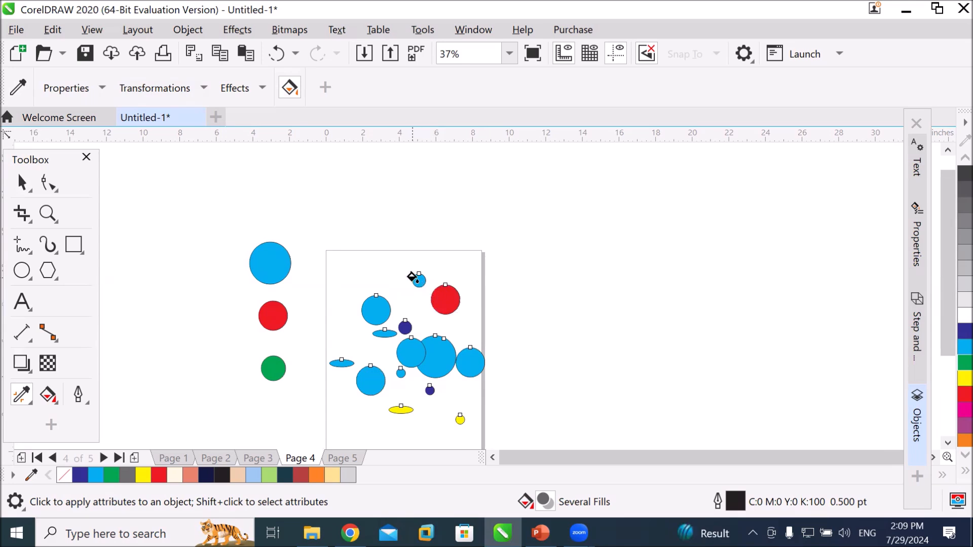
click(415, 279)
click(458, 418)
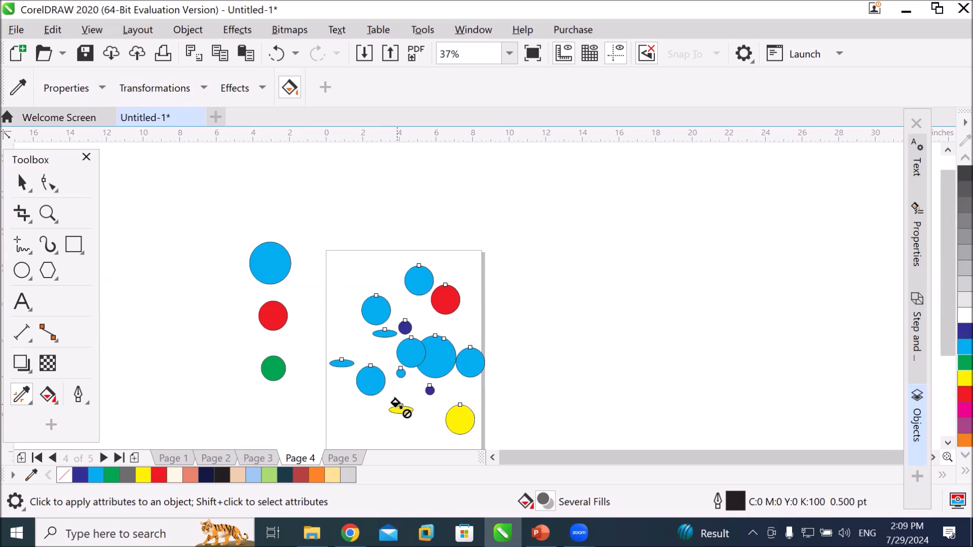
click(396, 408)
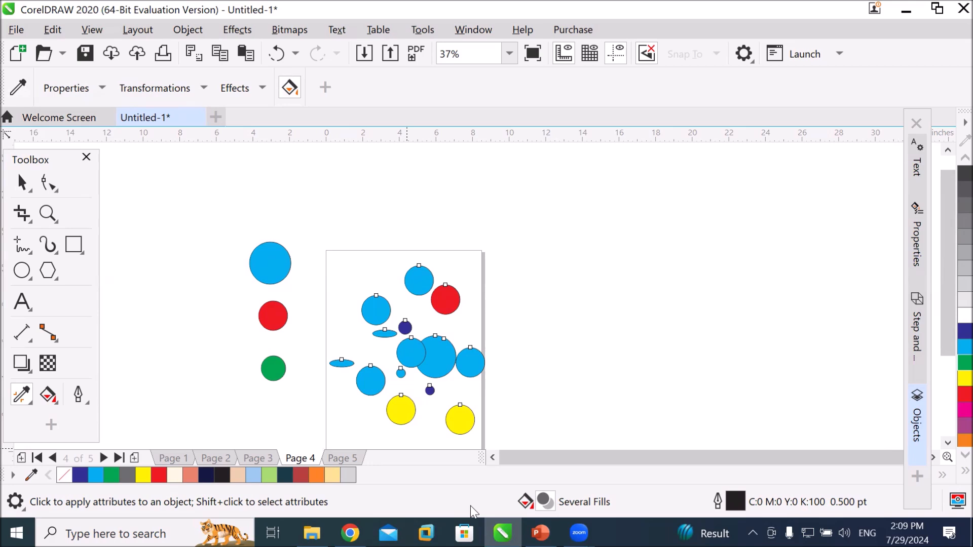
Draw a rectangle about 1.06 by 0.89 inches near the page's upper-left corner and a triangle about 1.03 by 0.65 inches near the lower-left.
click(74, 245)
mouse_move(348, 268)
mouse_down()
mouse_move(370, 269)
mouse_move(366, 285)
mouse_up()
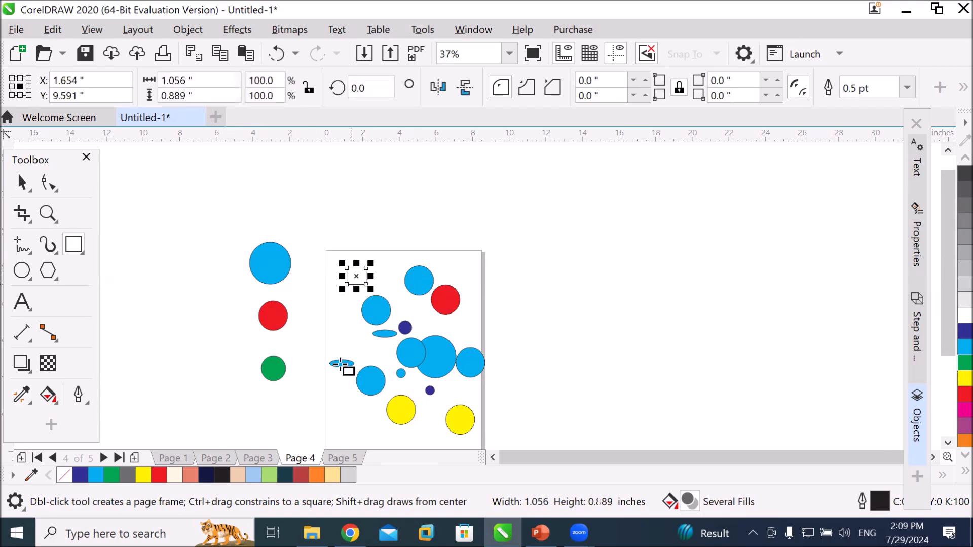
click(47, 270)
drag(331, 398, 364, 423)
Draw a five-pointed star about 0.56 by 0.53 inches below the rectangle.
click(42, 267)
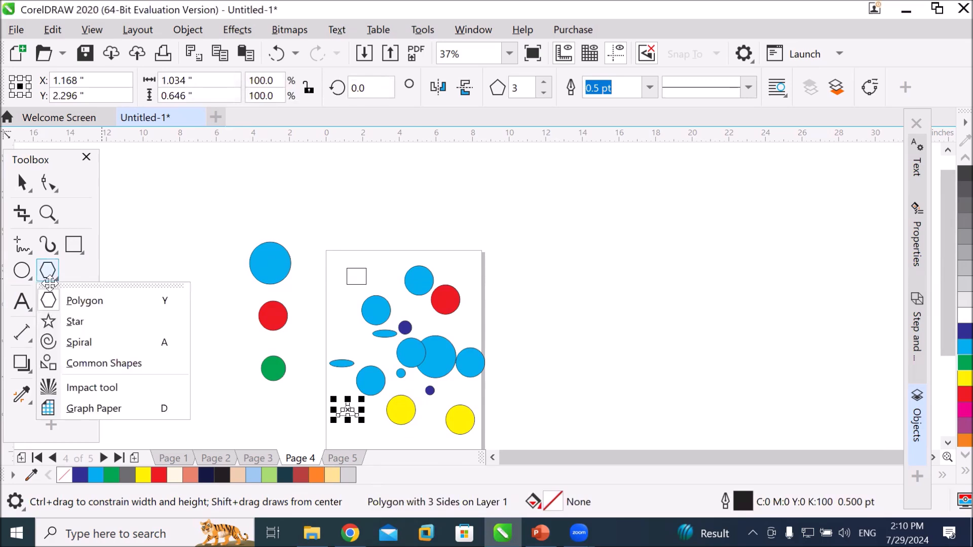
click(71, 321)
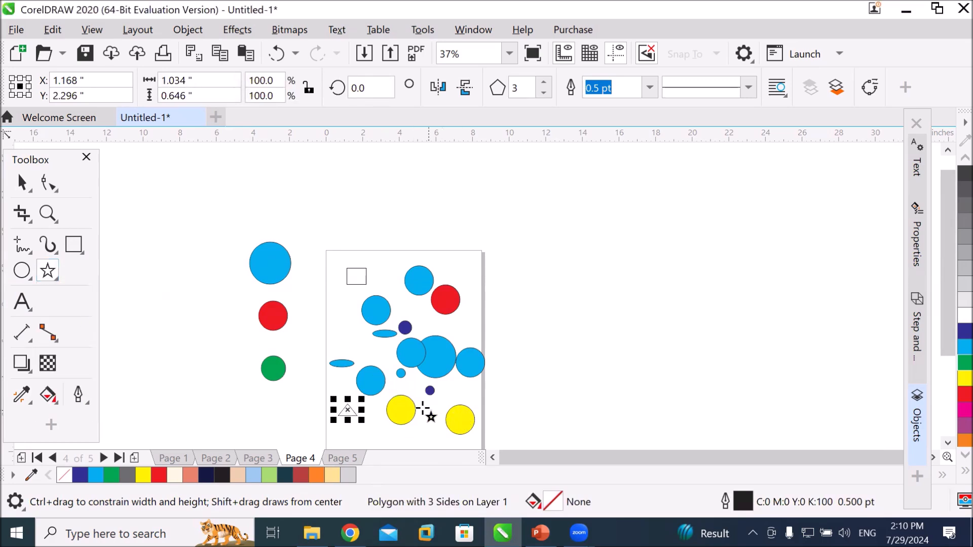
drag(346, 319, 358, 330)
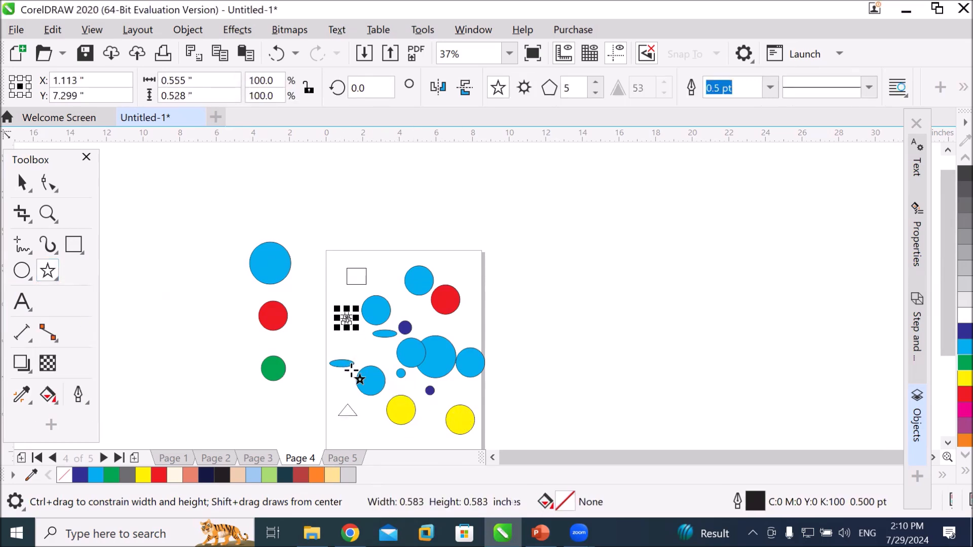
Sample the size of the large cyan circle beside the page and apply it to the rectangle, star, triangle, lower dark blue circle and red circle.
click(17, 400)
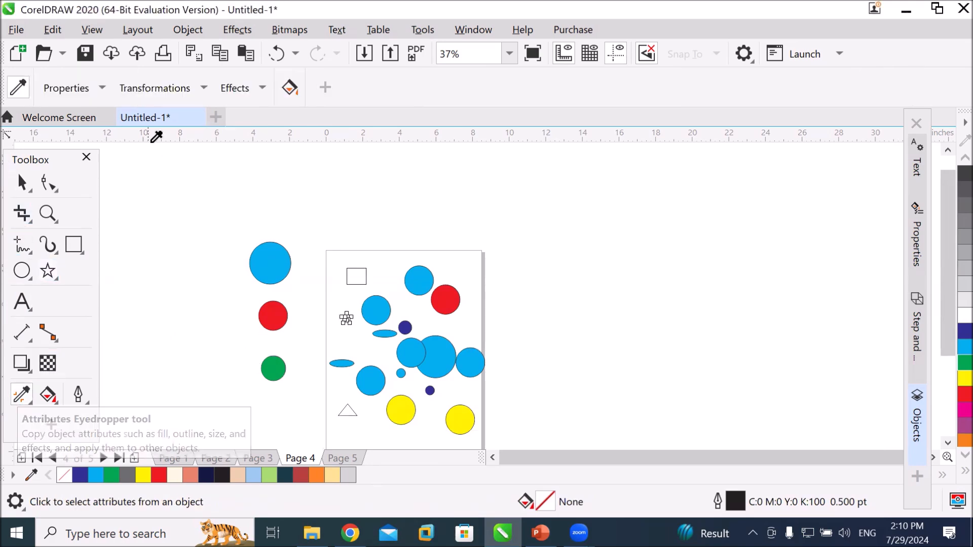
click(204, 88)
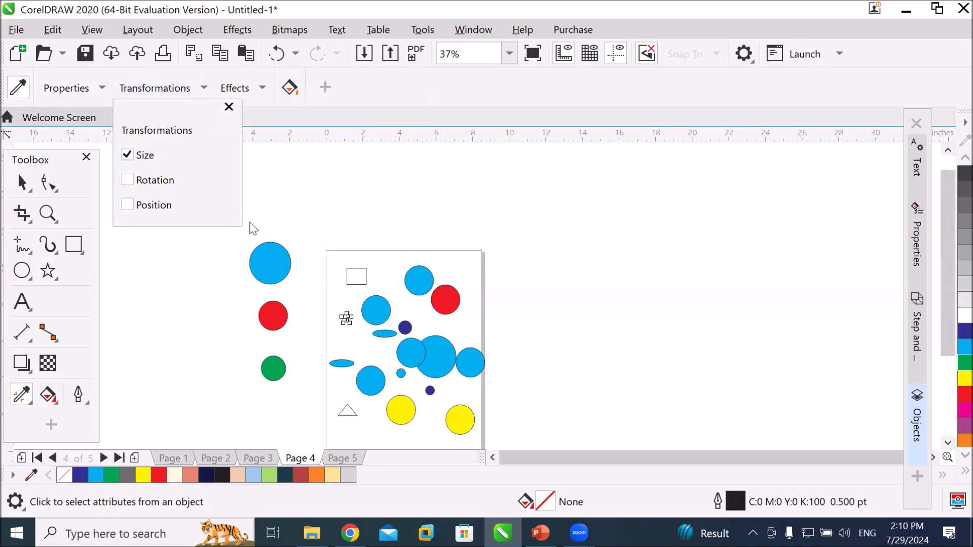
click(270, 265)
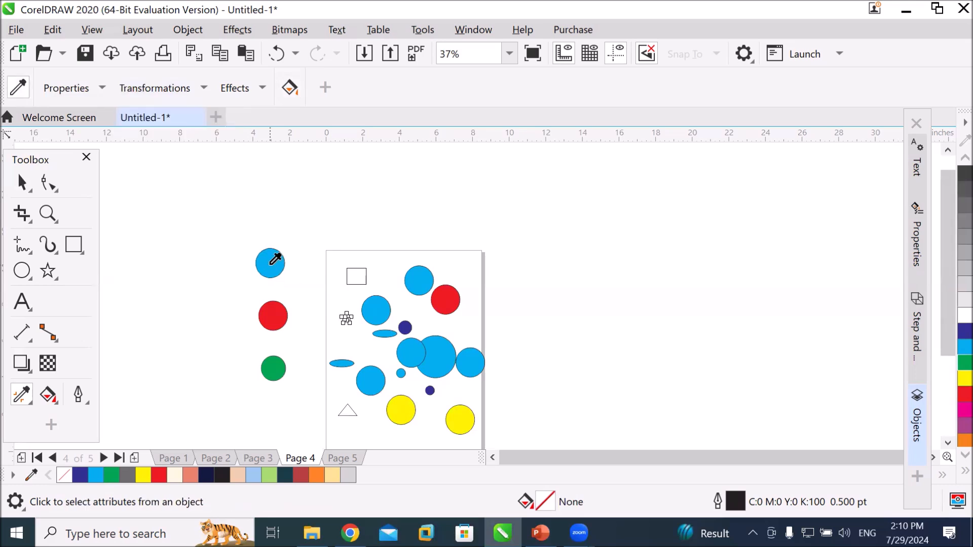
key(ctrl+z)
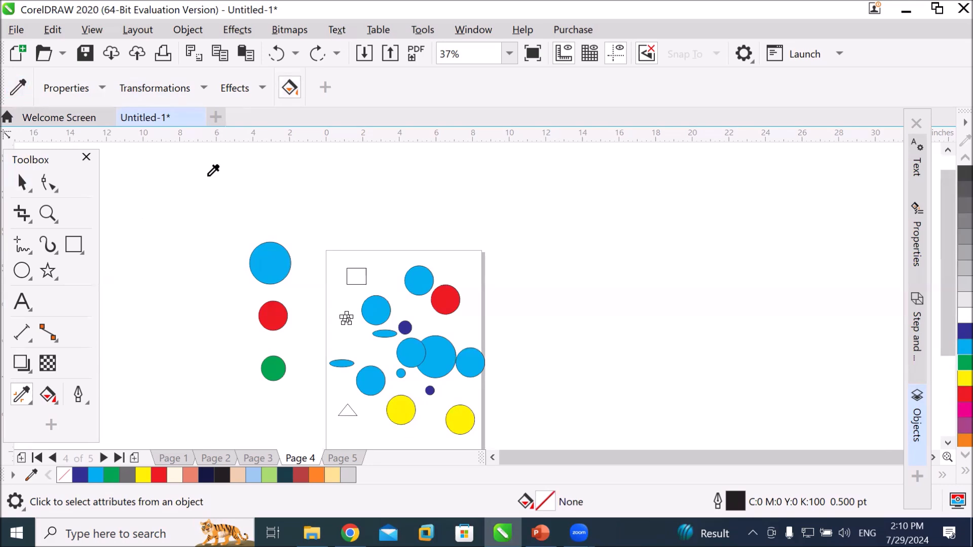
click(266, 261)
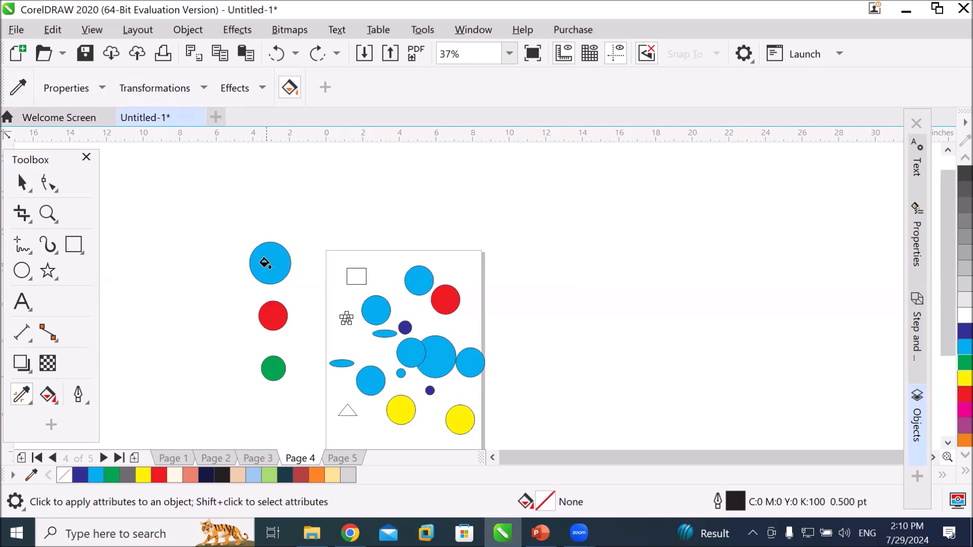
click(347, 268)
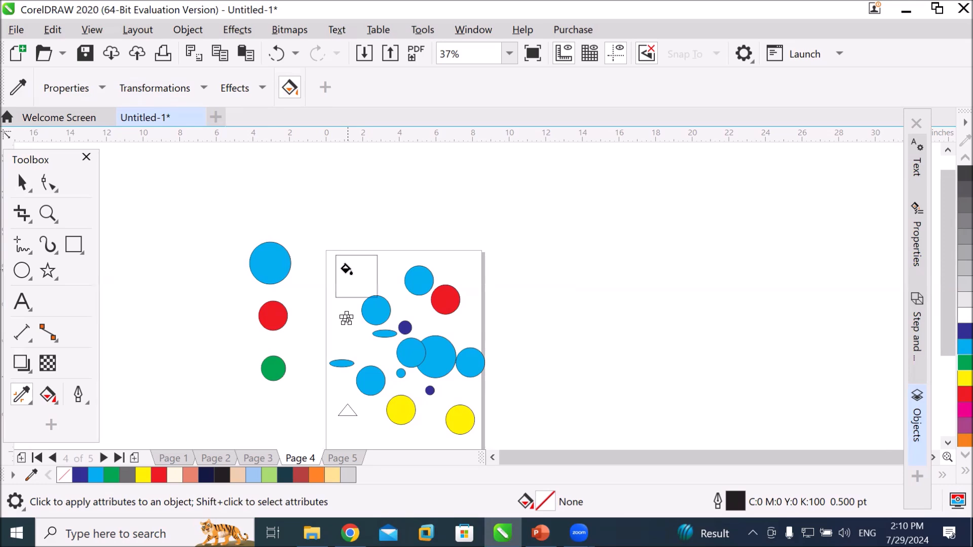
click(343, 317)
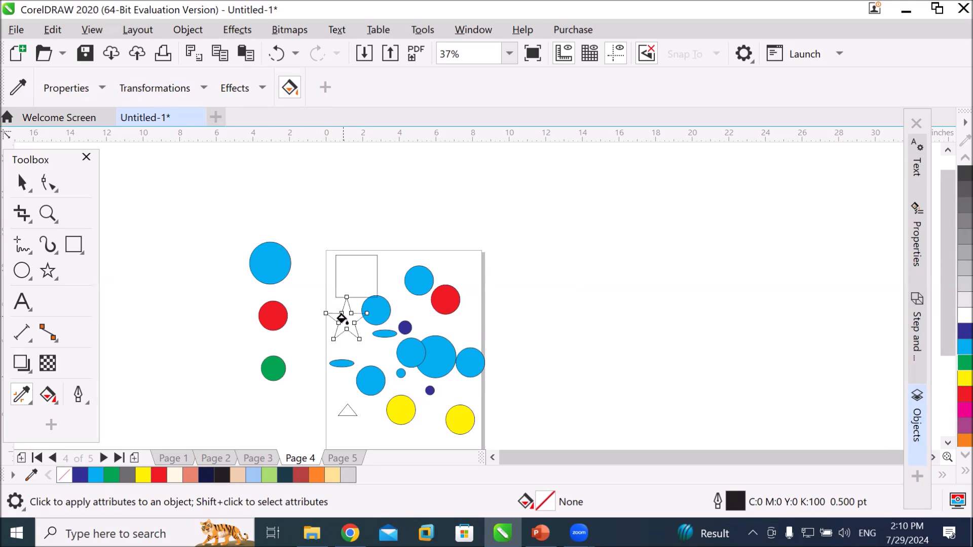
click(344, 410)
click(428, 389)
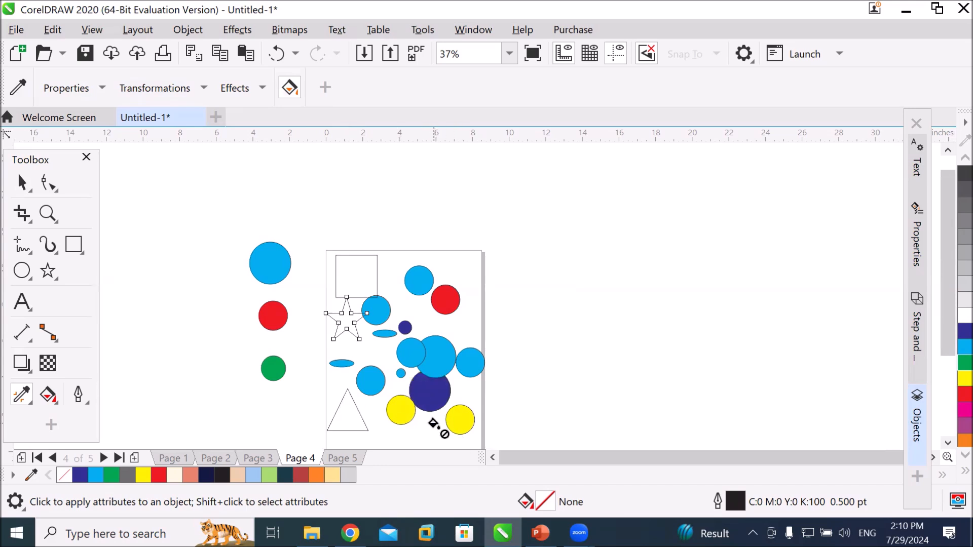
click(438, 289)
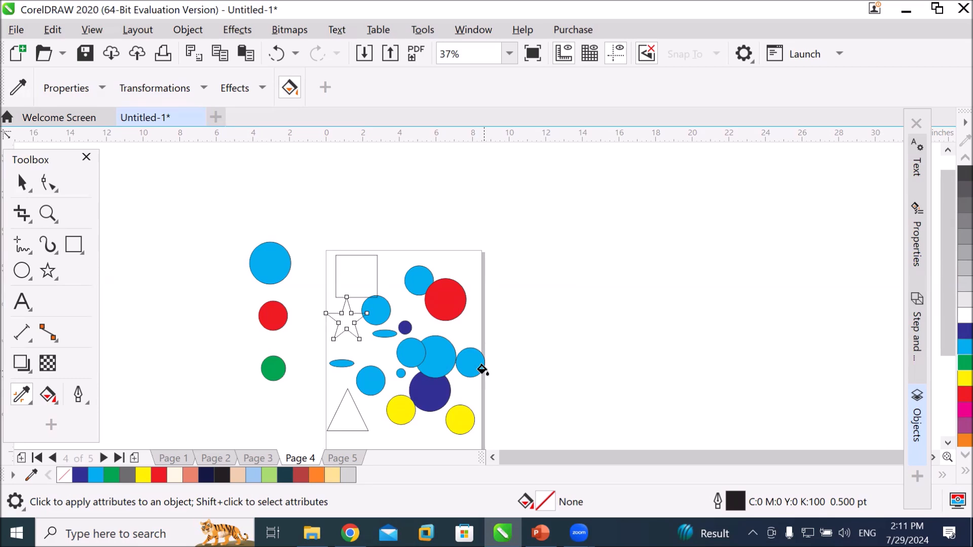
Set the Attributes Eyedropper's transformations to include Position and exclude Size.
click(204, 86)
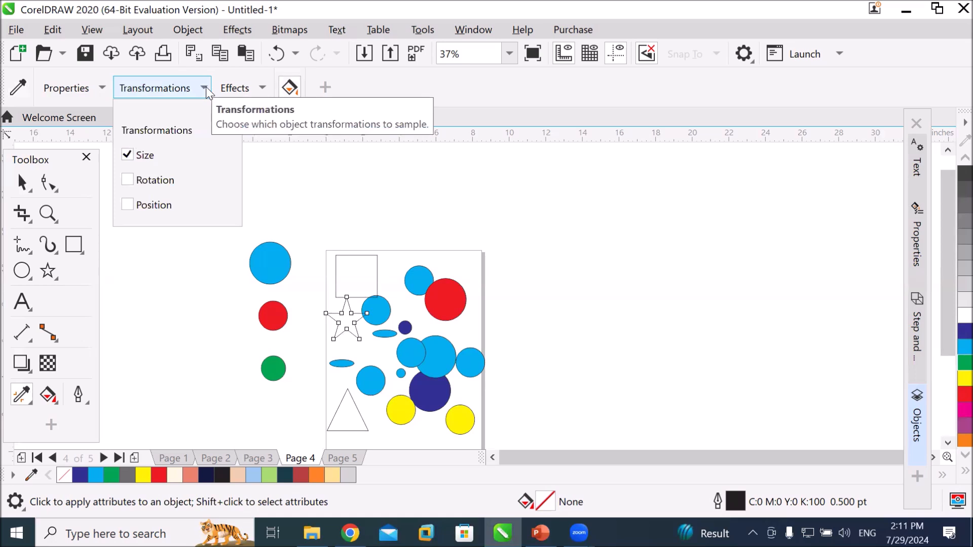
click(147, 205)
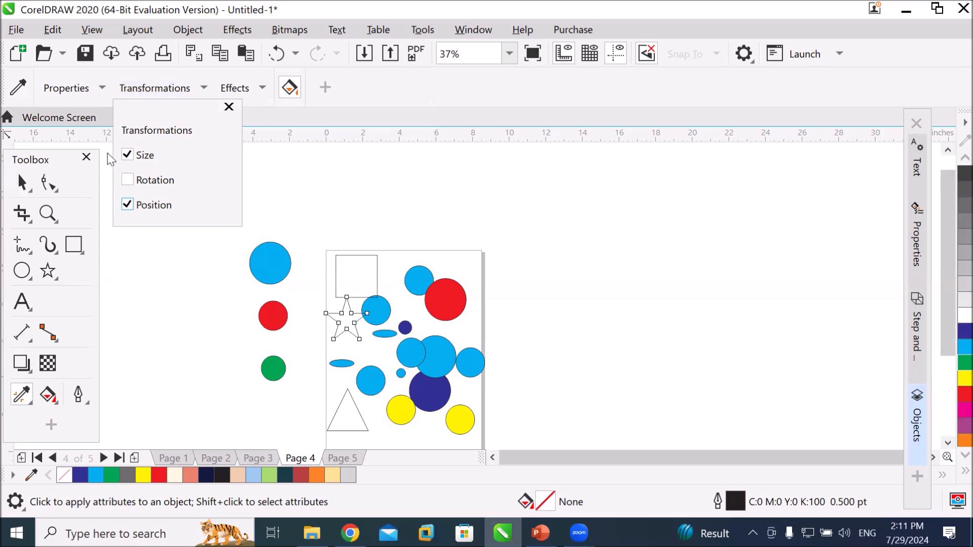
click(128, 153)
click(532, 90)
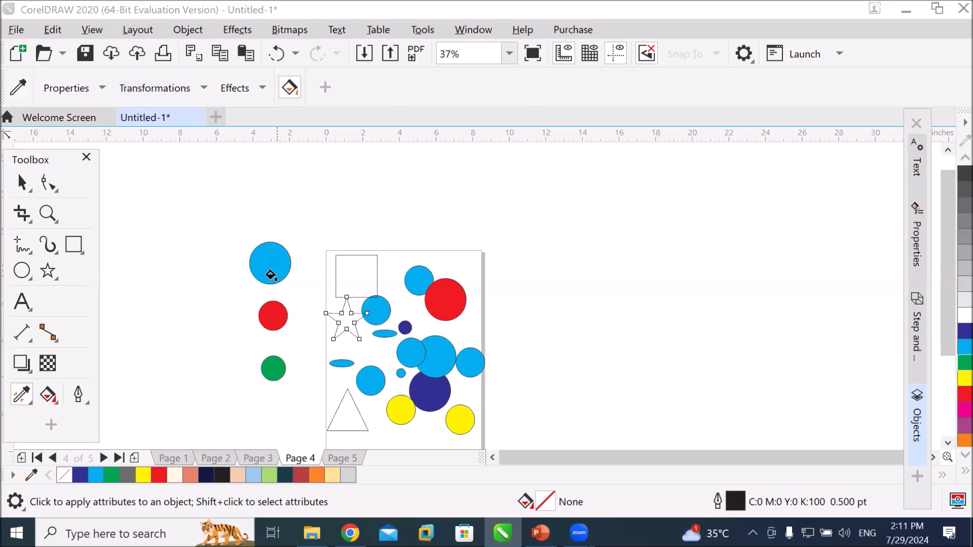
click(25, 392)
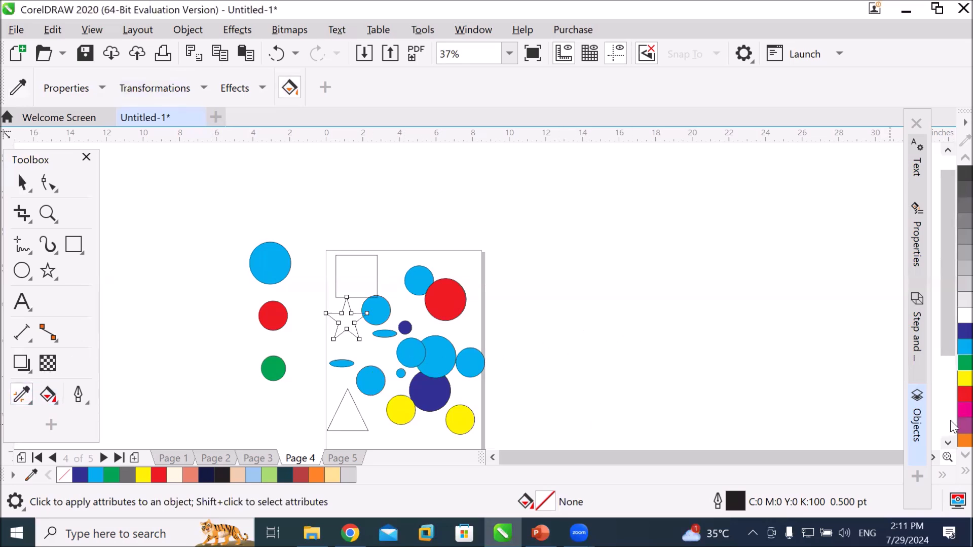
click(947, 442)
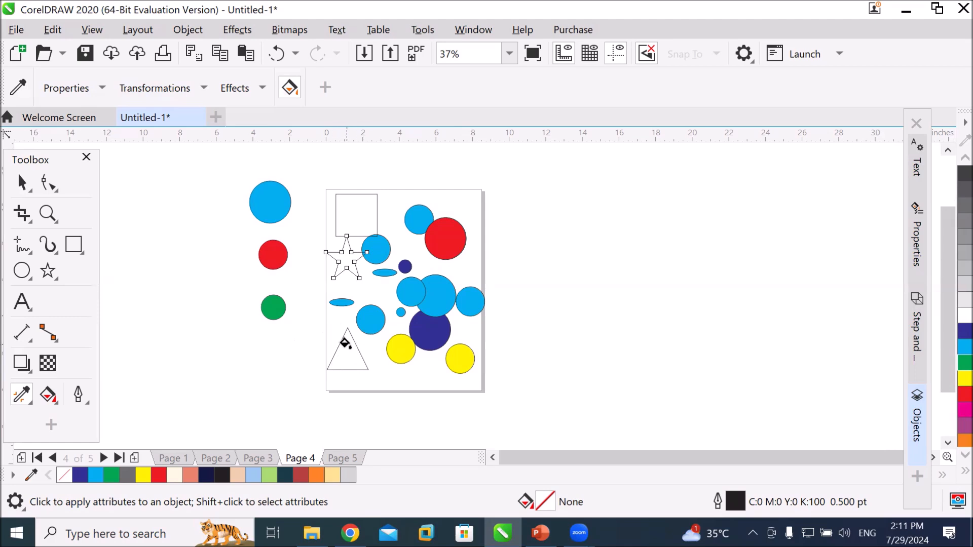
Move the small dark blue, large red and outer cyan circles manually onto the triangle, and undo all three moves.
click(26, 185)
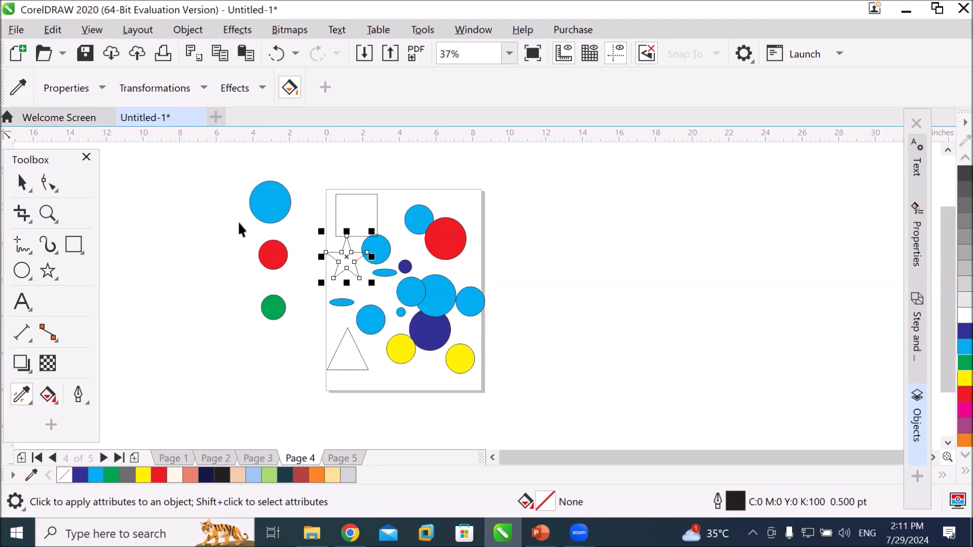
drag(404, 267, 346, 356)
drag(451, 243, 350, 358)
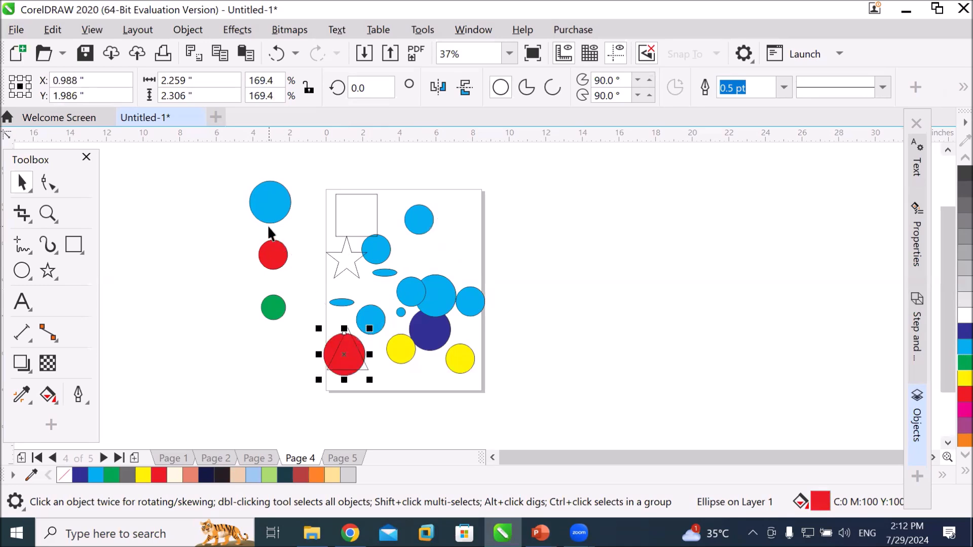
drag(266, 203, 345, 354)
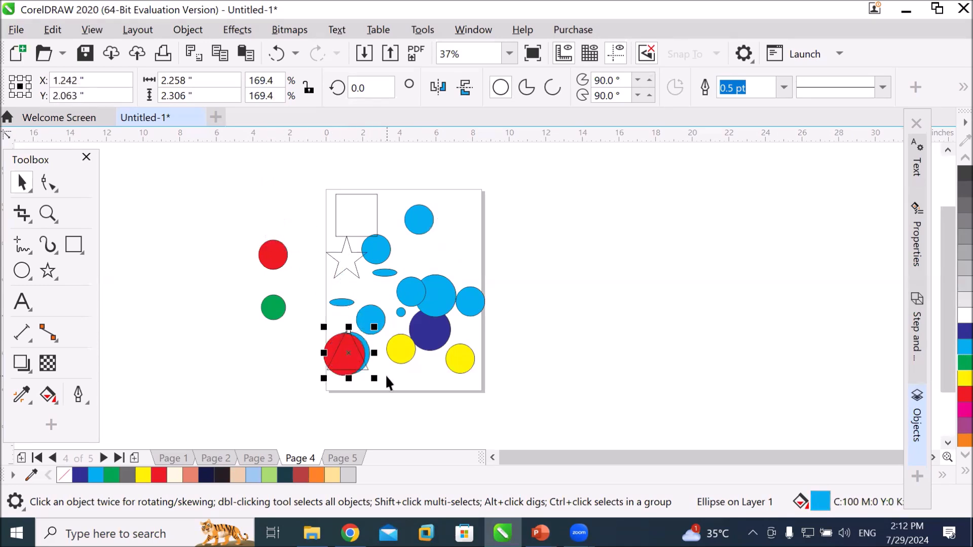
key(ctrl+z)
key(ctrl+z)
key(ctrl+z)
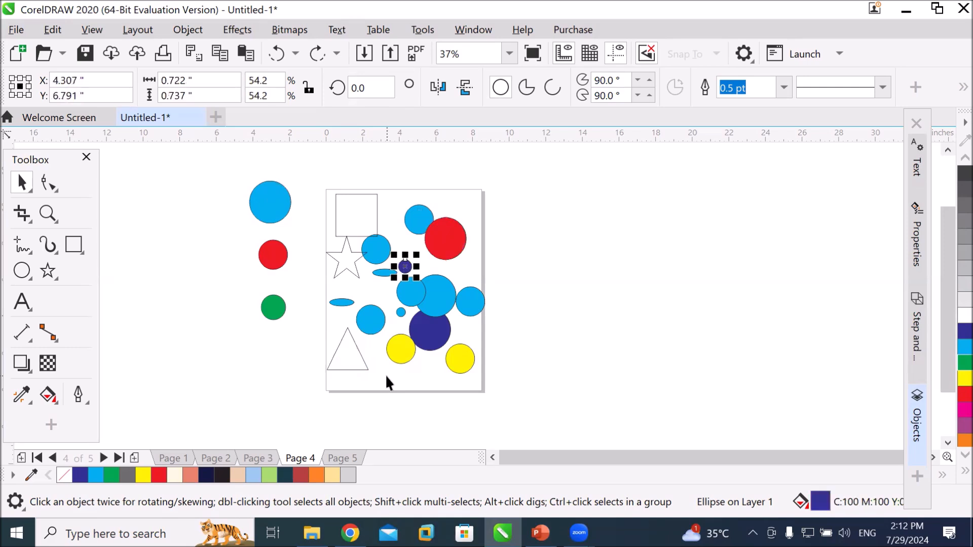
Sample the triangle's position and apply it to the upper flat ellipse, small dark blue circle, small cyan circle, lower-right yellow circle and rightmost cyan circle.
click(23, 394)
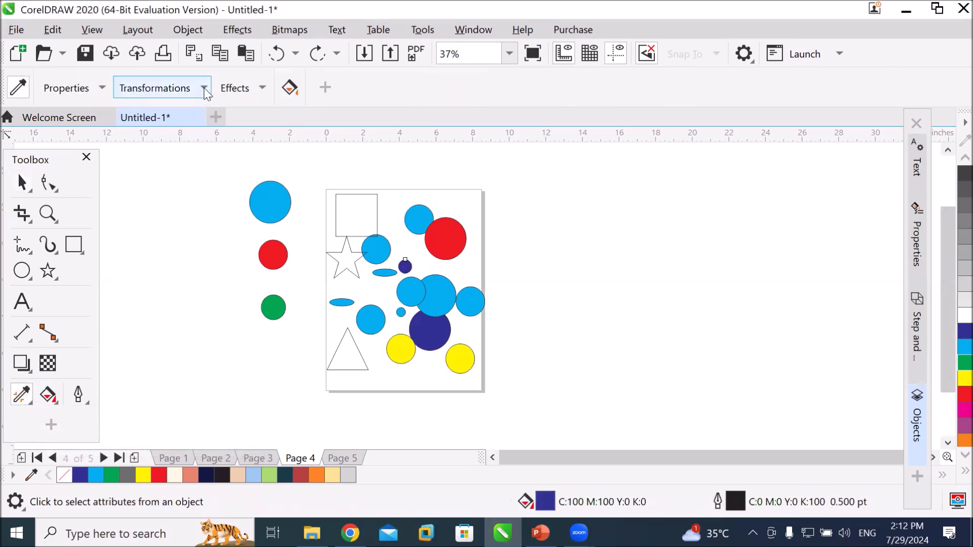
click(204, 87)
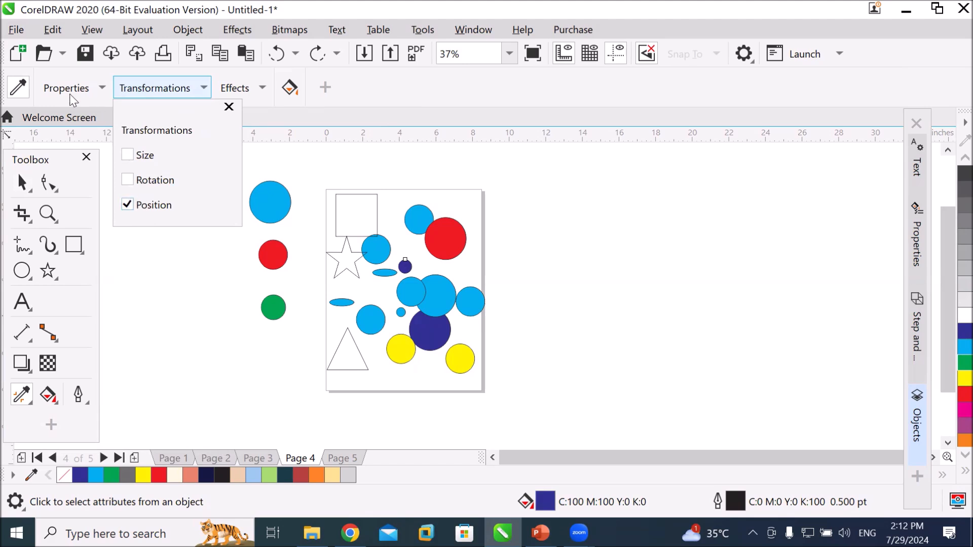
click(18, 91)
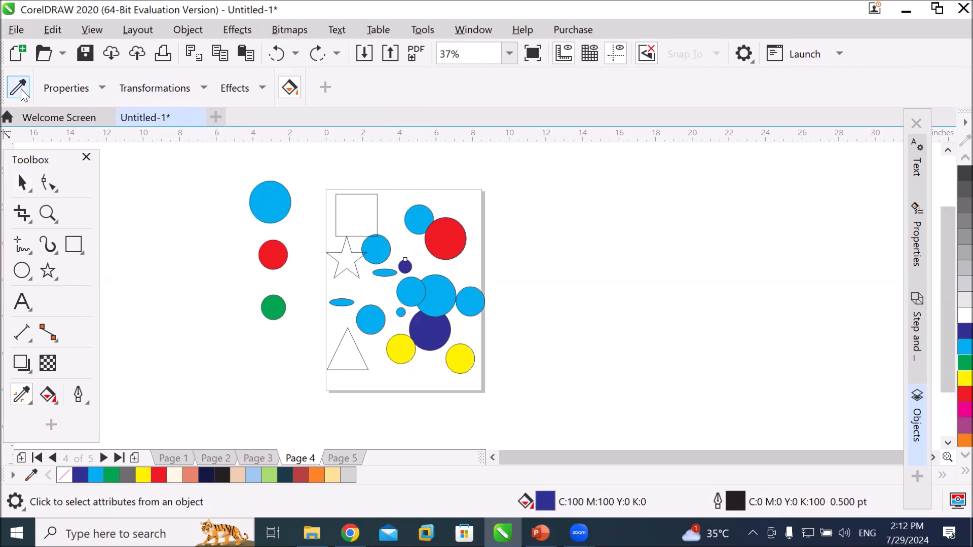
click(360, 354)
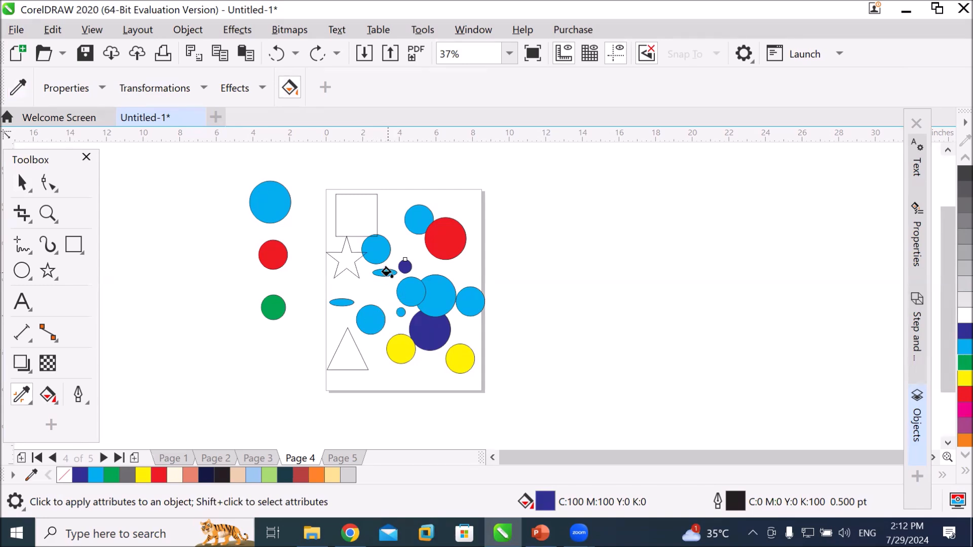
key(ctrl+shift+z)
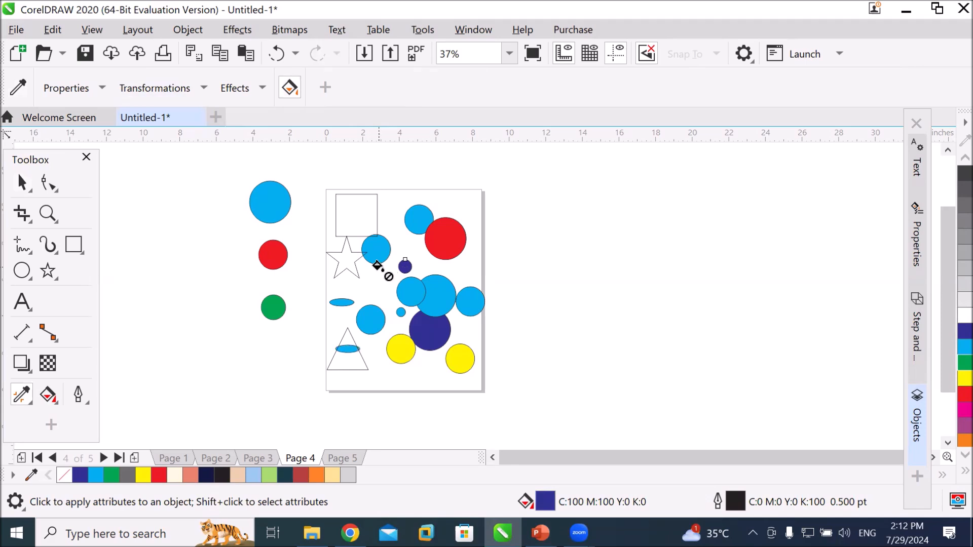
click(403, 261)
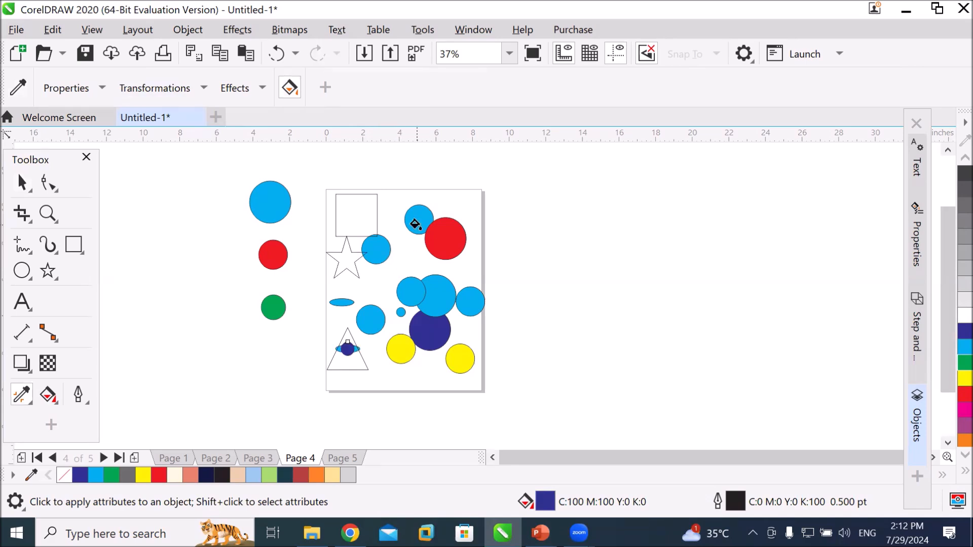
click(399, 310)
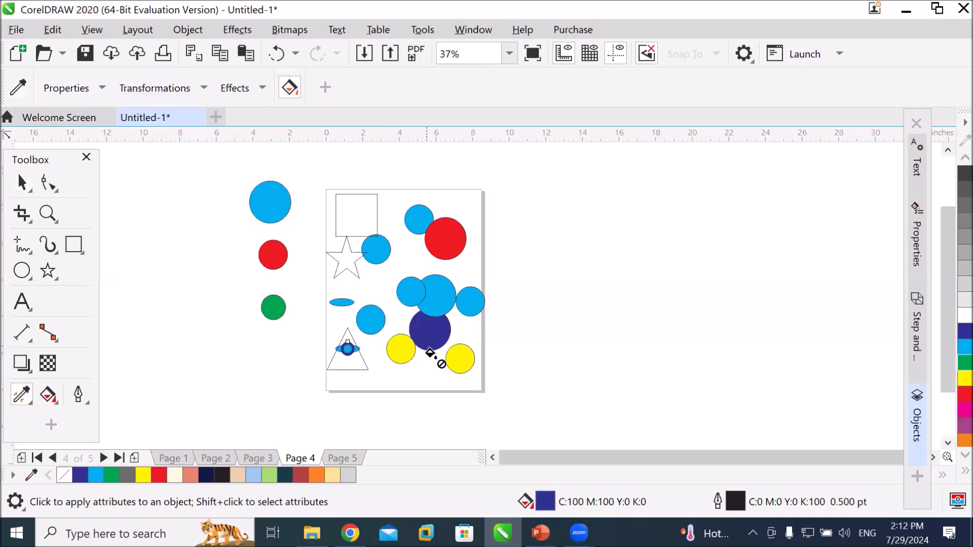
click(450, 349)
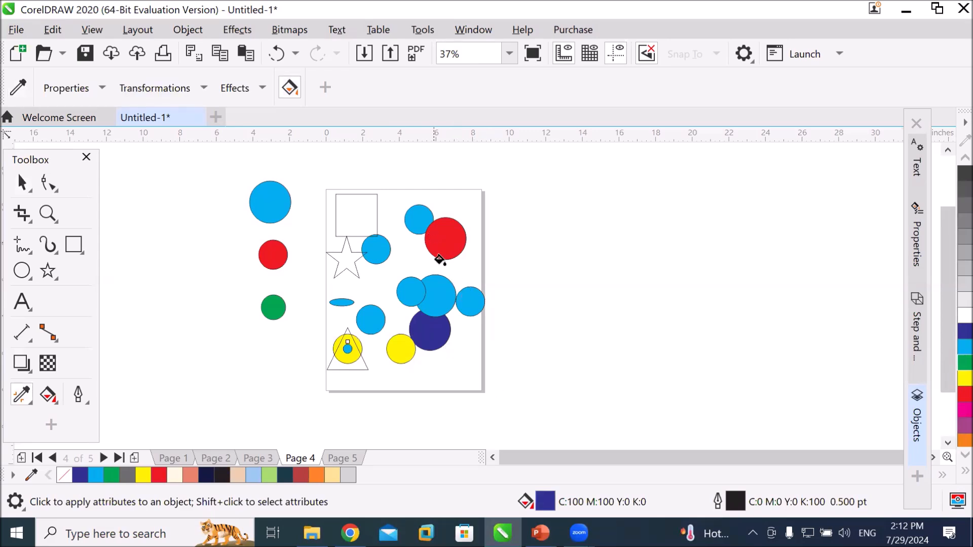
click(468, 300)
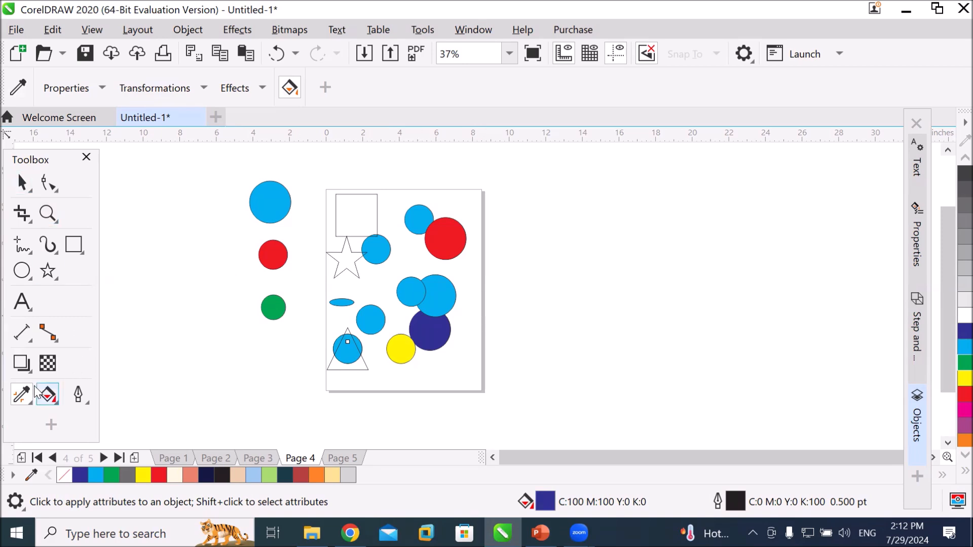
Sample the large cyan circle's position beside the page and apply it to the star, rectangle, triangle, yellow, dark blue and cyan circles, and flat ellipse.
click(19, 89)
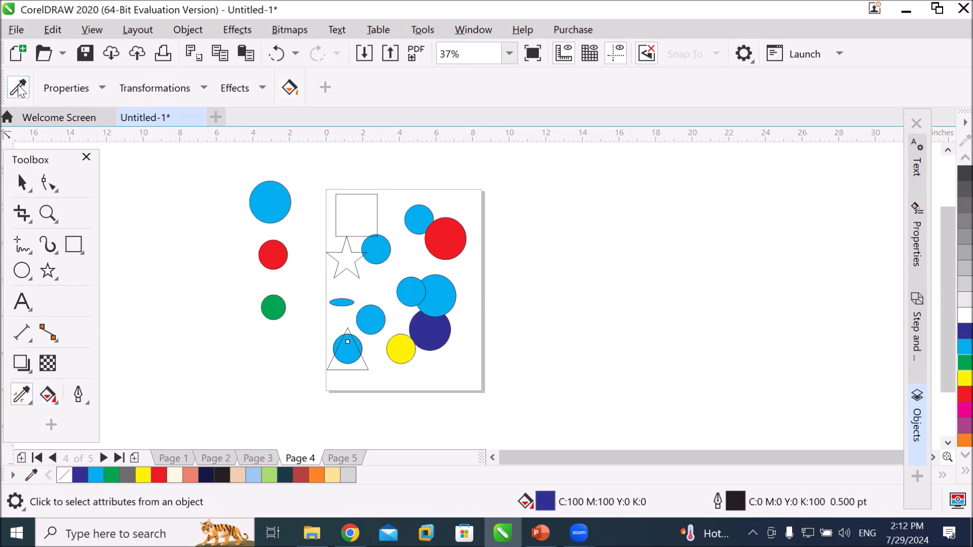
click(279, 191)
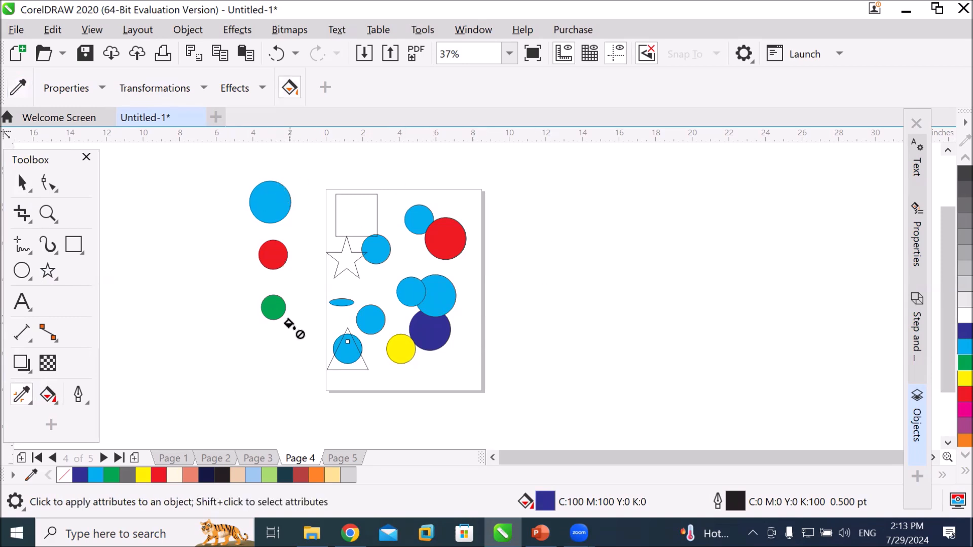
click(342, 256)
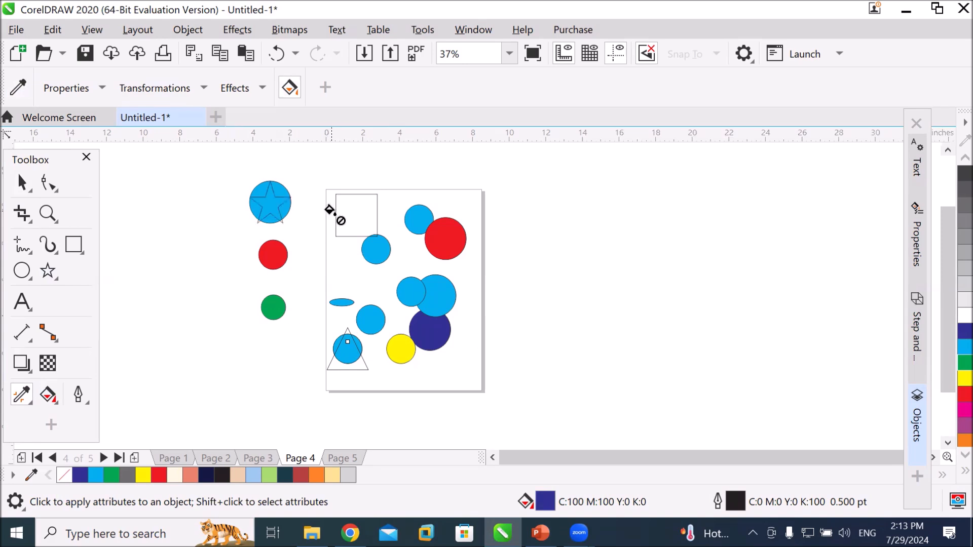
click(341, 212)
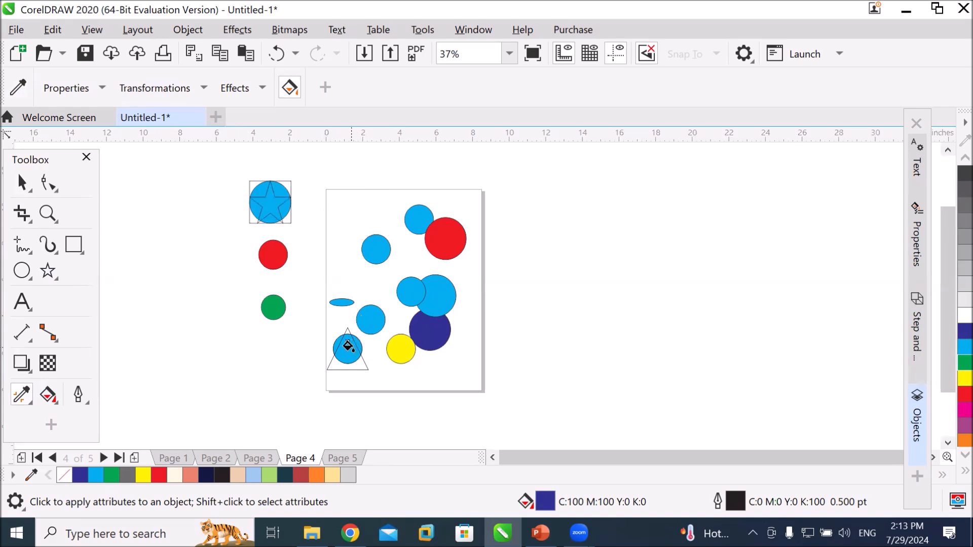
click(344, 344)
click(390, 340)
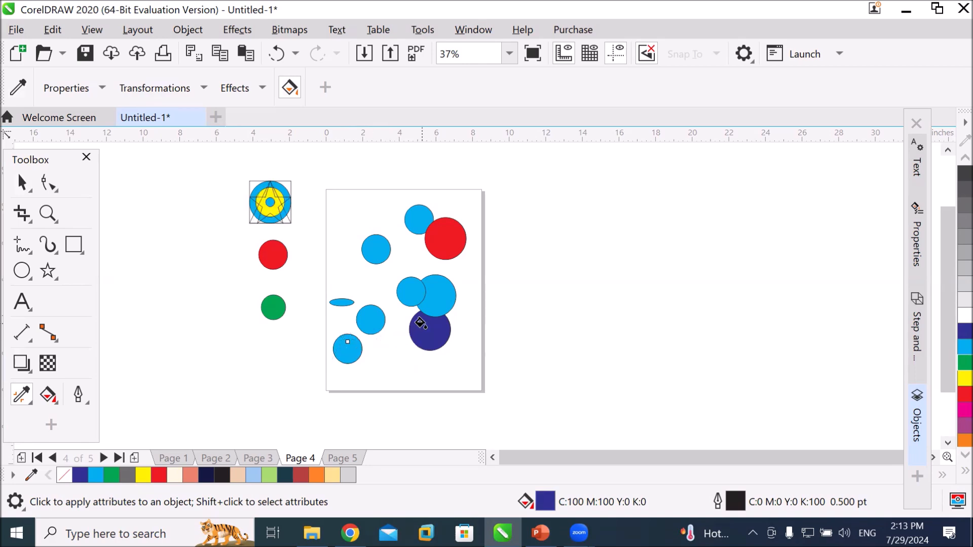
click(421, 323)
click(434, 288)
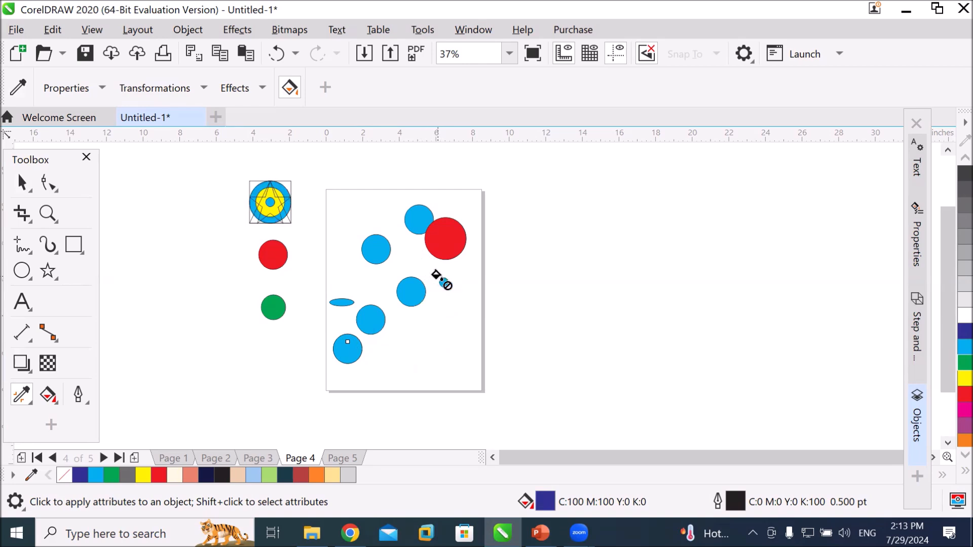
click(442, 280)
click(338, 301)
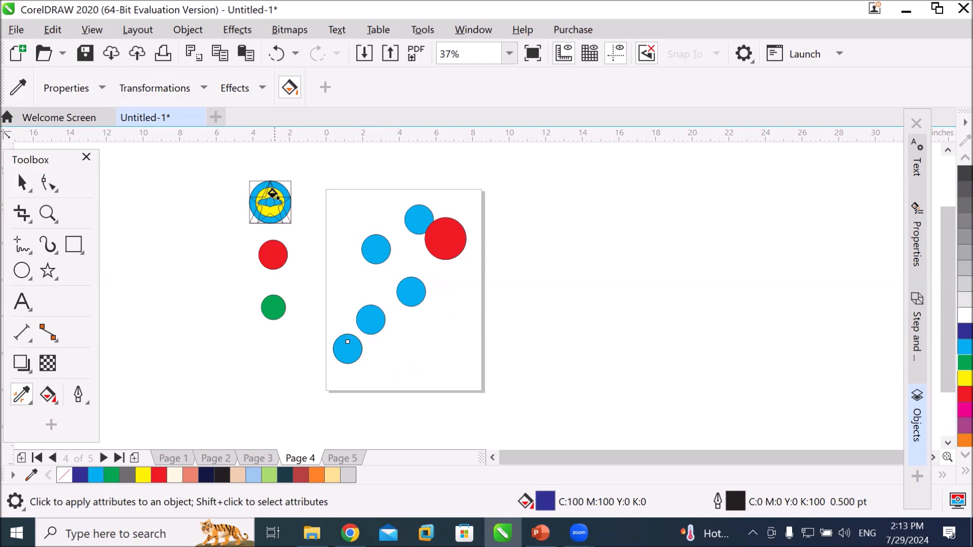
Inspect the shapes stacked on the large cyan circle beside the page, and undo all of these position copies.
scroll(269, 200, up, 4)
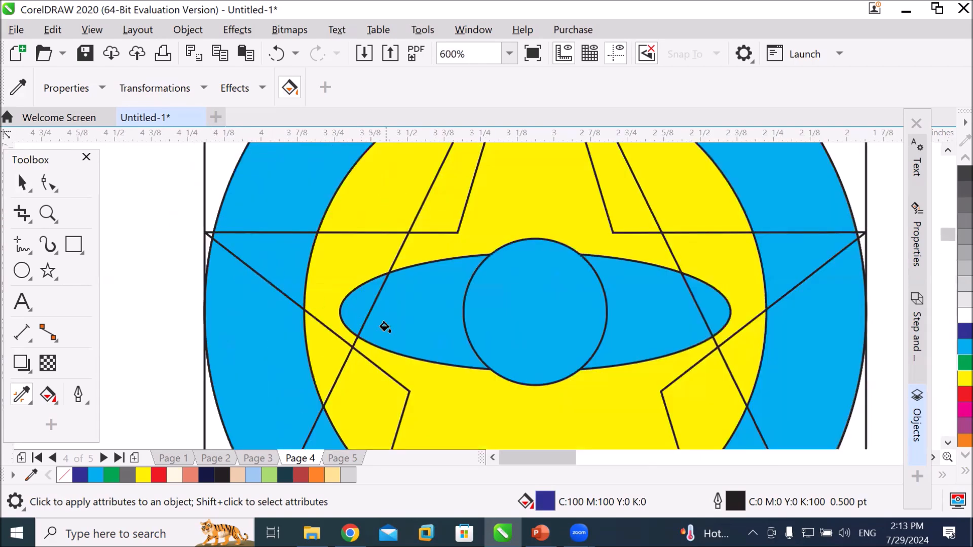
scroll(390, 326, down, 4)
scroll(530, 406, down, 3)
scroll(525, 406, up, 4)
scroll(484, 381, down, 2)
key(ctrl+z)
key(ctrl+z)
key(ctrl+z)
key(ctrl+z)
key(ctrl+z)
key(ctrl+z)
key(ctrl+z)
key(ctrl+z)
key(ctrl+z)
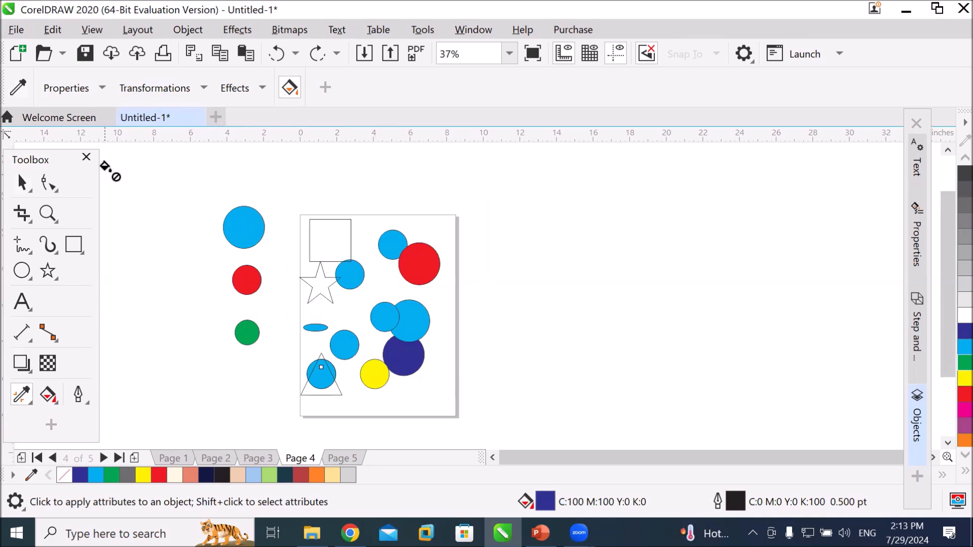
Set the Attributes Eyedropper's transformations to include Rotation and exclude Position.
click(207, 87)
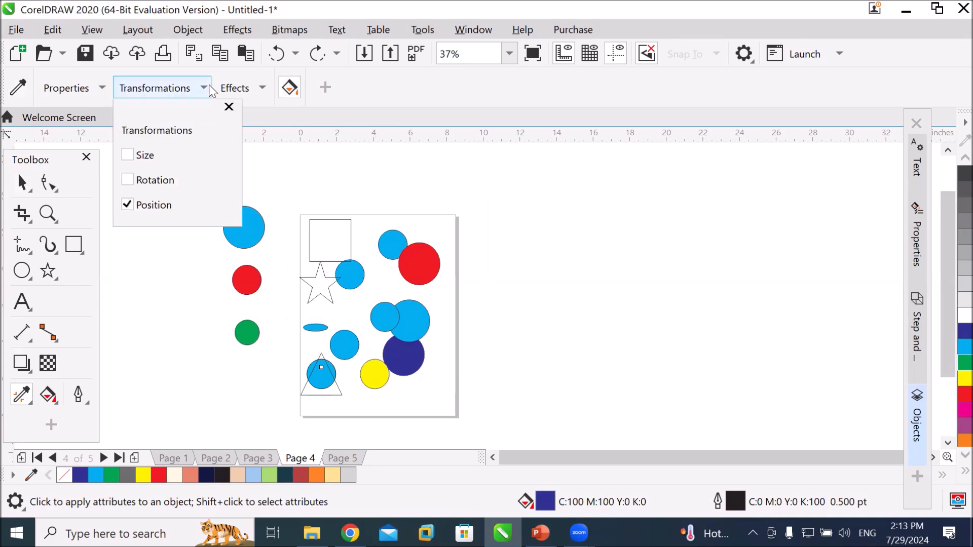
click(127, 206)
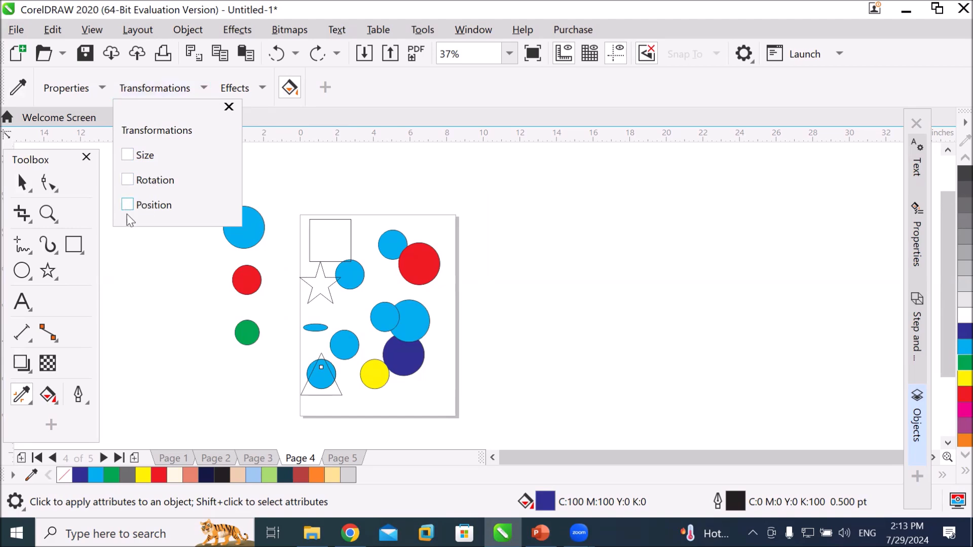
click(154, 183)
Move the rectangle off the page to its upper right and flatten it to about 2.26 by 0.97 inches.
click(24, 181)
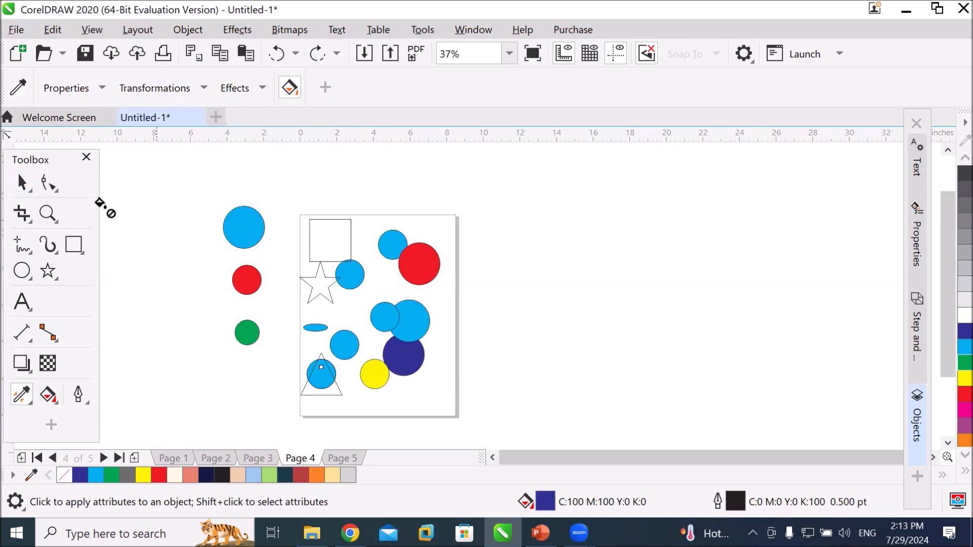
click(30, 193)
drag(328, 234, 558, 228)
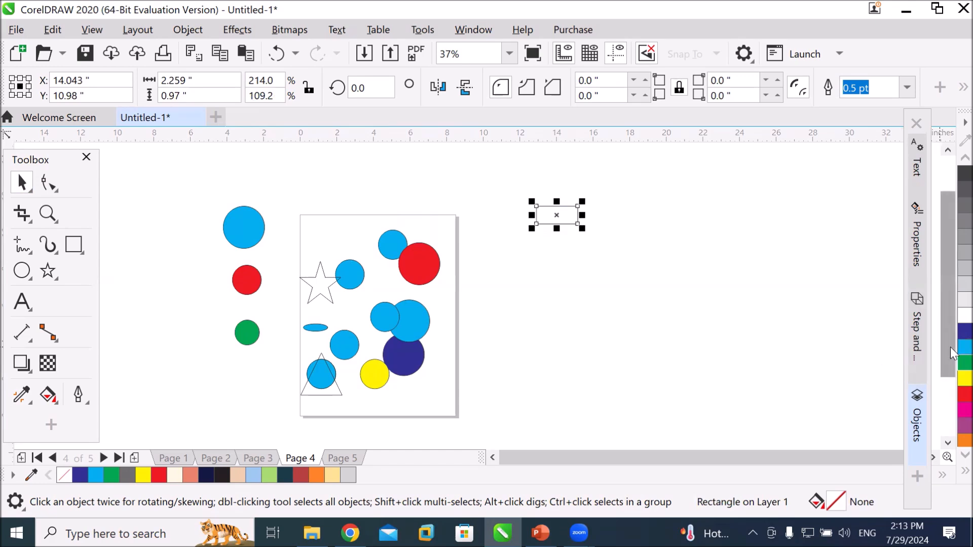
Fill the flattened rectangle with cyan and rotate it to 40 degrees.
click(964, 346)
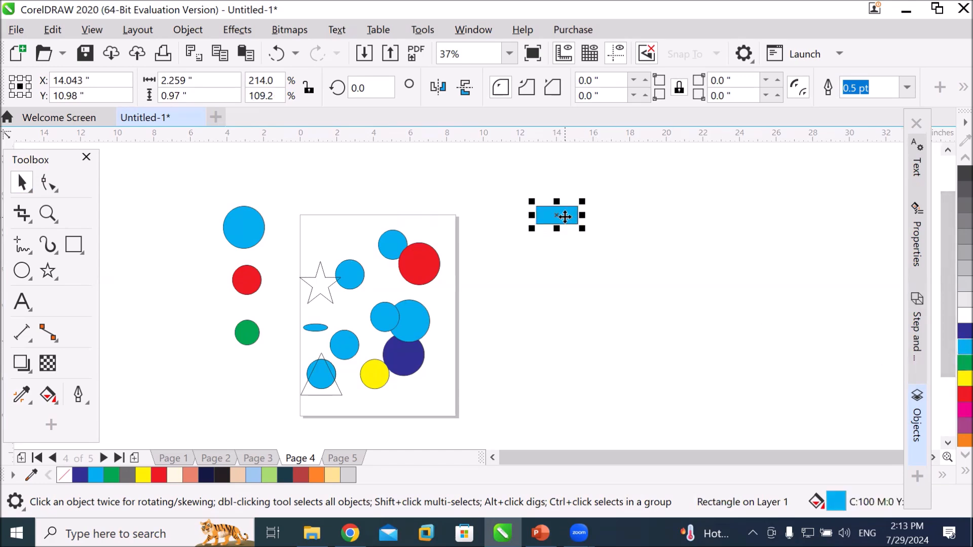
click(370, 88)
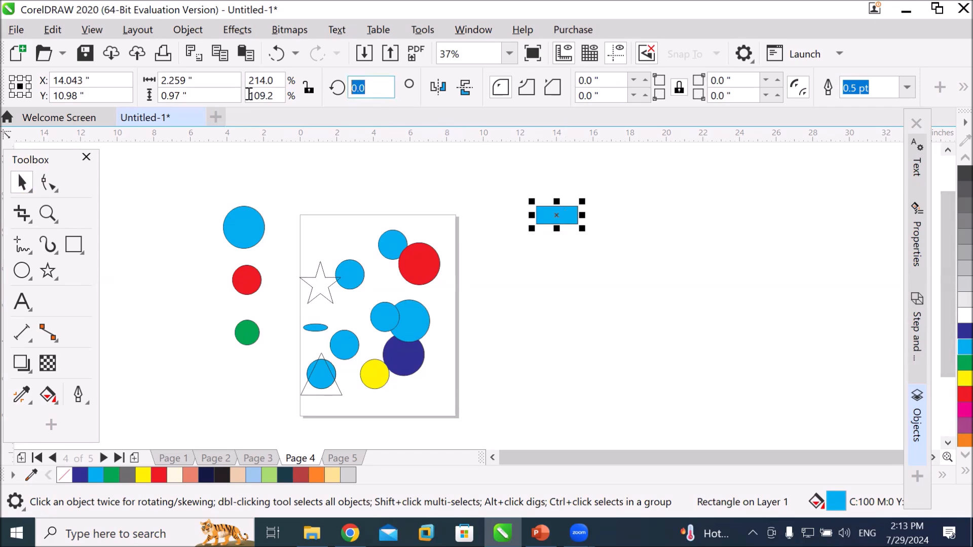
text(40)
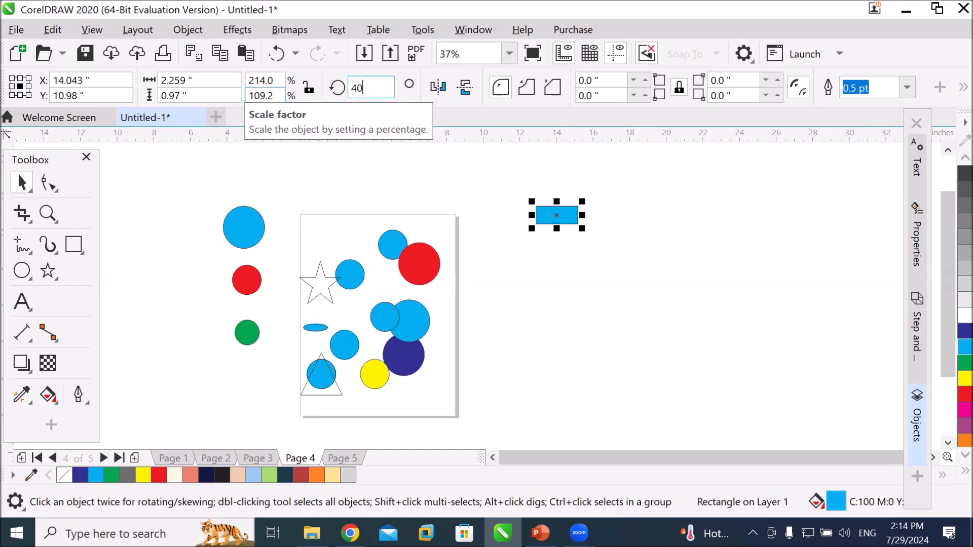
key(Return)
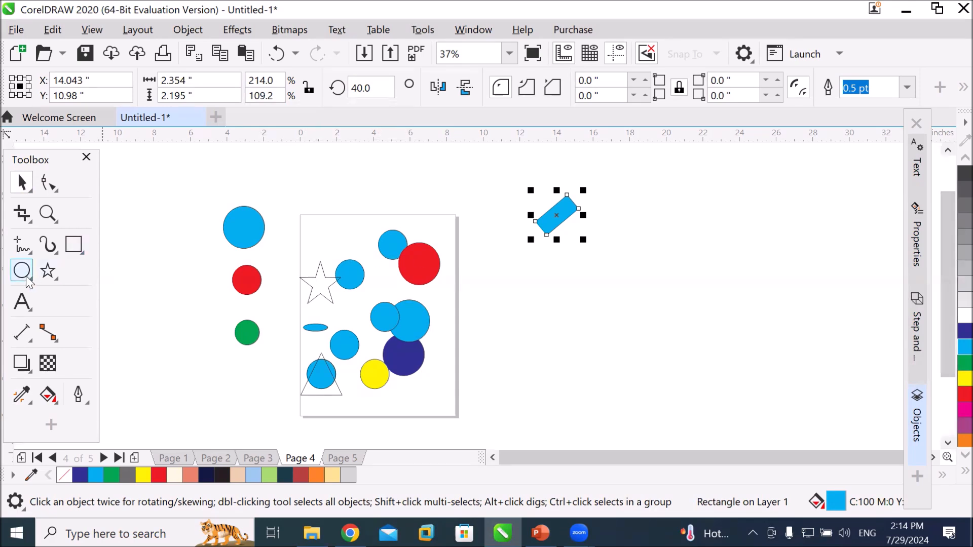
Draw two flat rectangles beside the page, the second about 3.61 by 0.69 inches, and a five-pointed star about 7.9 by 1.81 inches below them.
mouse_move(507, 295)
mouse_down()
mouse_move(564, 351)
mouse_move(583, 318)
mouse_up()
mouse_move(685, 289)
mouse_down()
mouse_move(745, 322)
mouse_move(751, 300)
mouse_up()
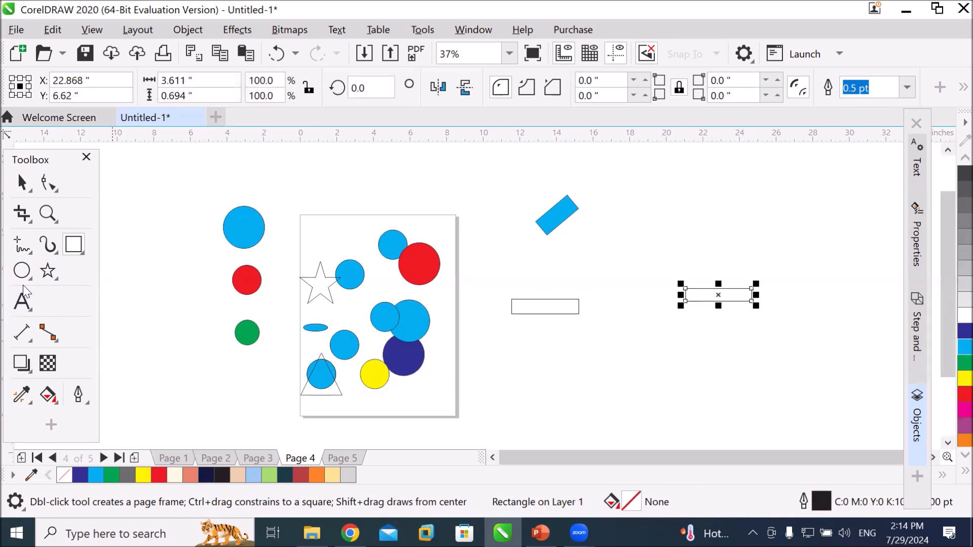
click(48, 272)
drag(614, 366, 764, 405)
Draw a four-revolution spiral about 3.94 by 1.97 inches between the page and the wide star.
click(55, 277)
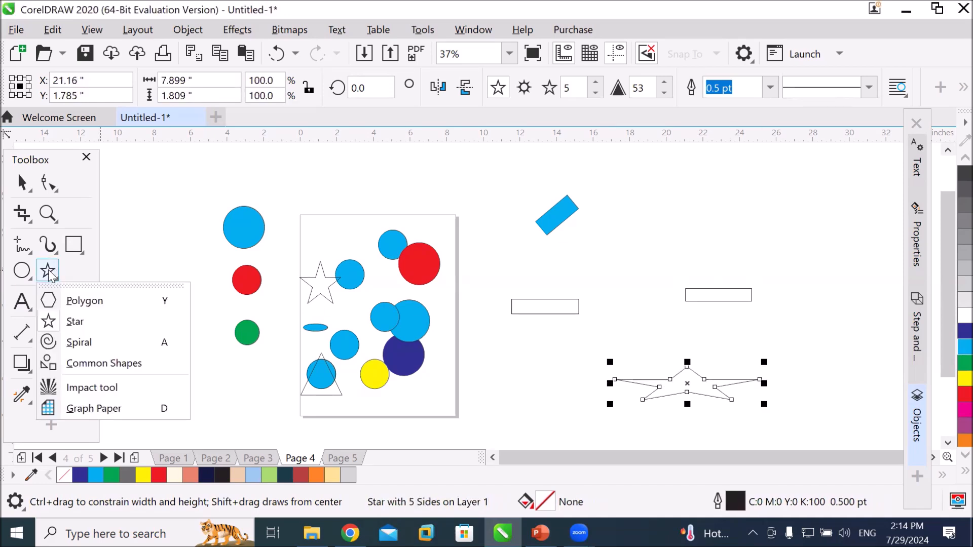
click(83, 342)
drag(476, 372, 558, 418)
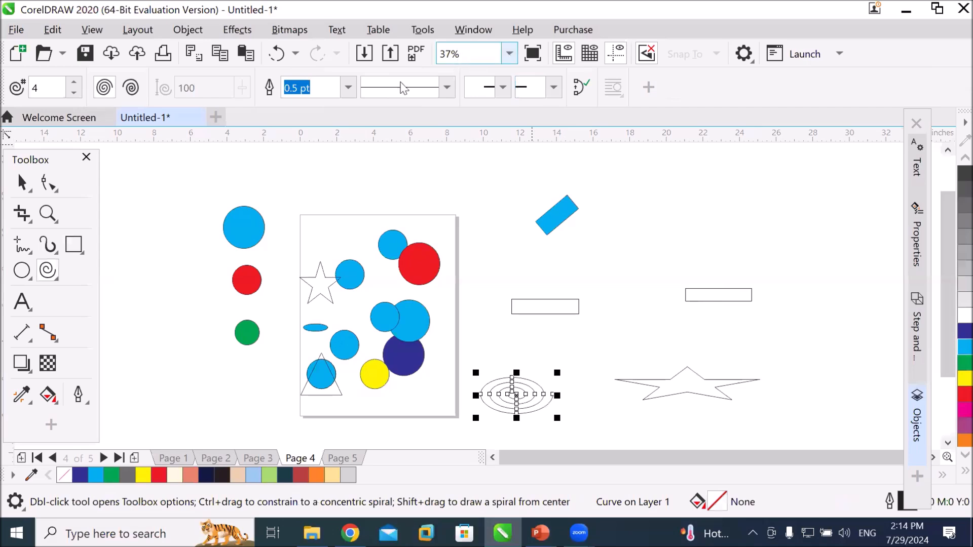
click(50, 273)
Add the artistic text "Heading one" above the page.
click(16, 308)
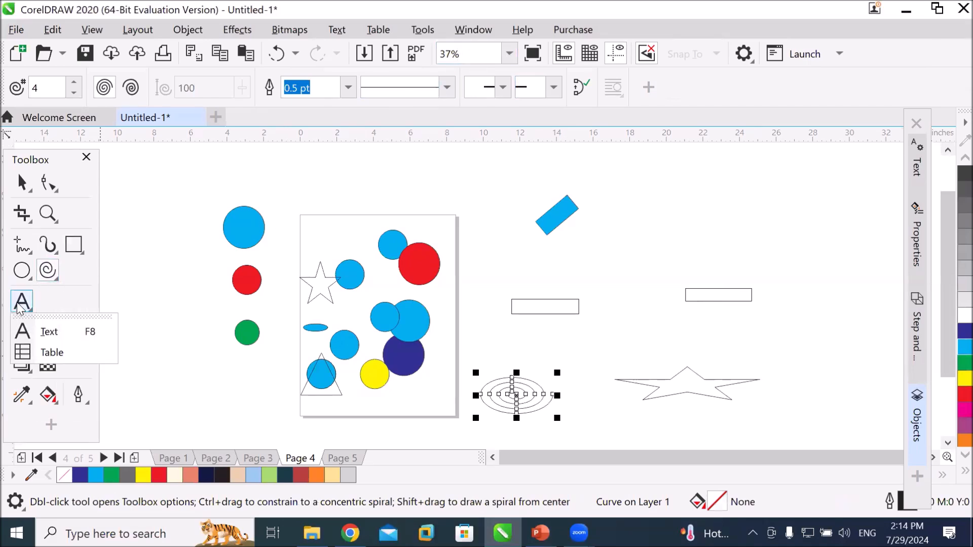
click(35, 332)
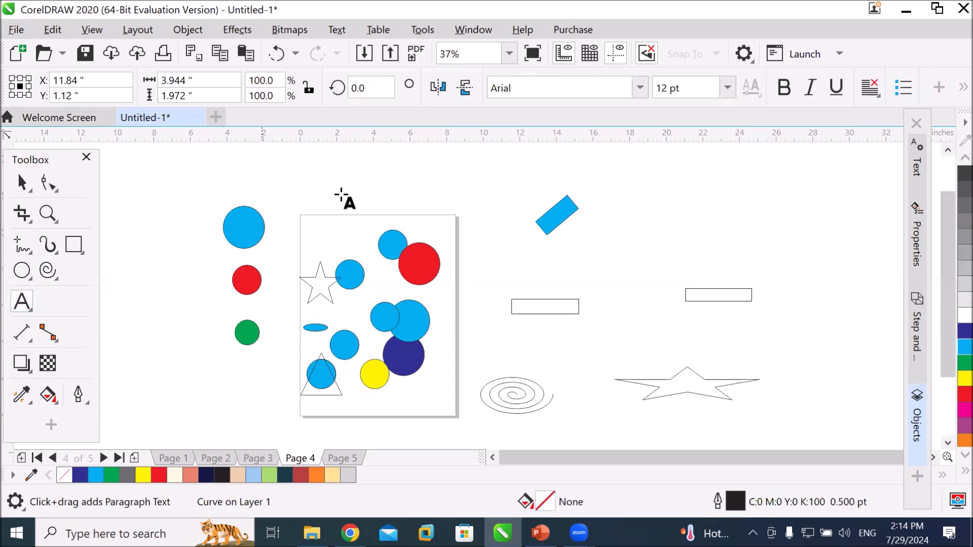
click(363, 174)
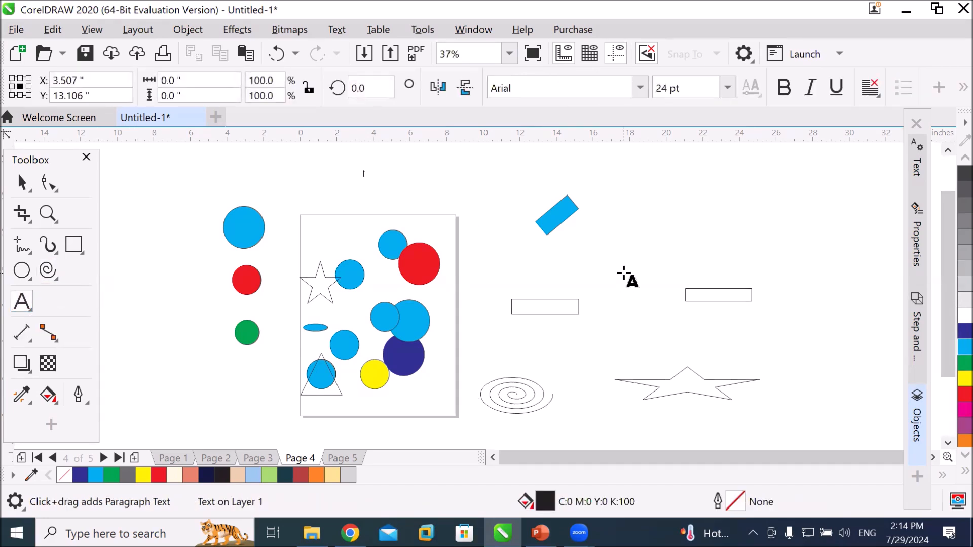
text(Heading one)
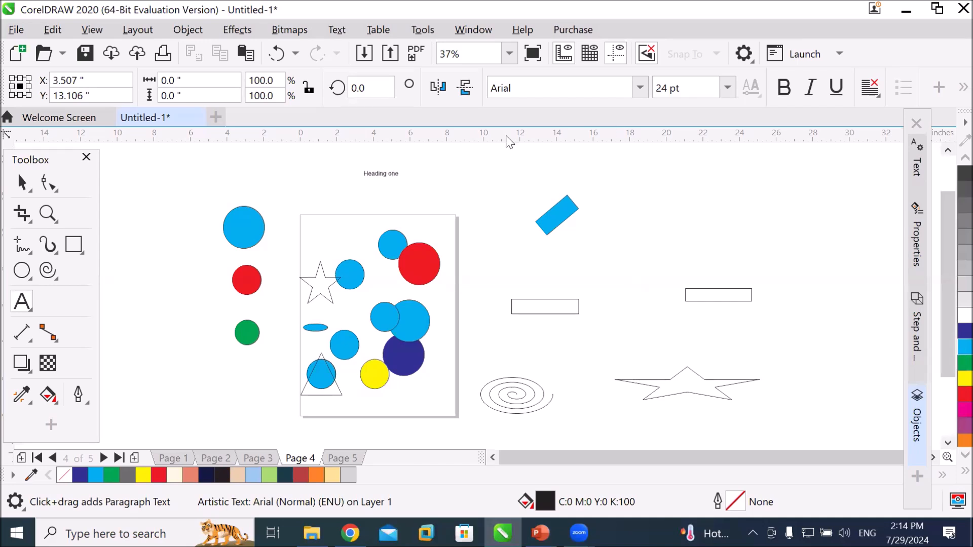
Enlarge the "Heading one" text to about 86.5 pt, about 6.67 by 1.11 inches.
click(23, 183)
click(390, 177)
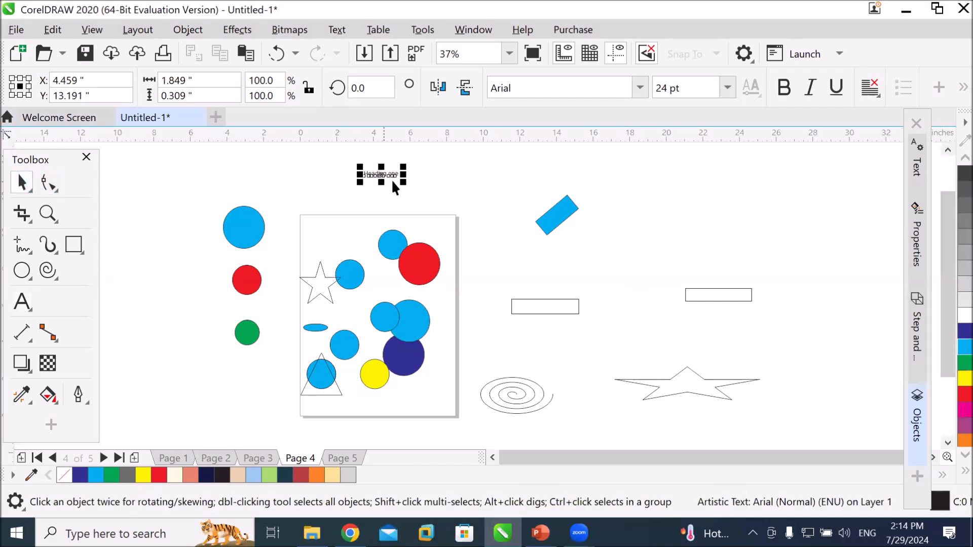
drag(400, 180, 486, 213)
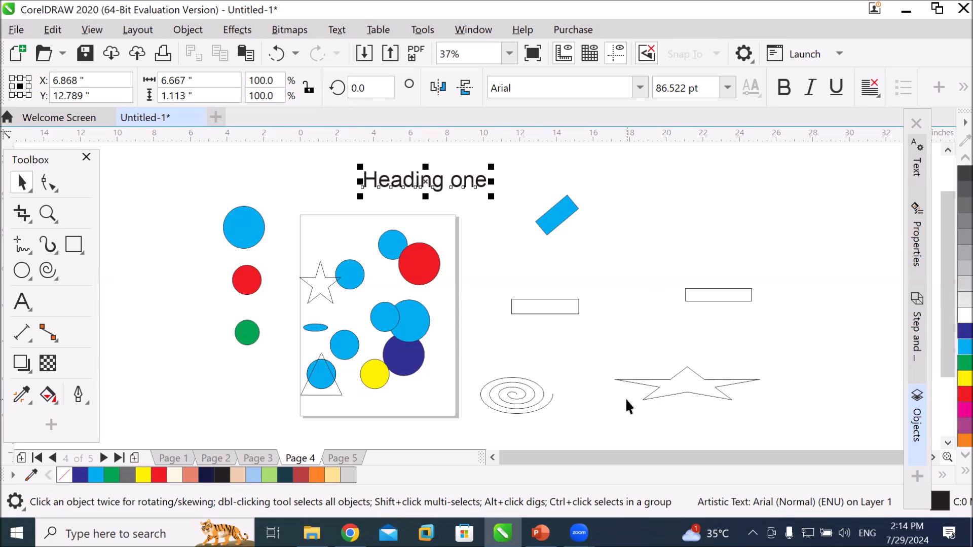
Sample the tilted blue rectangle with the Attributes Eyedropper, using only Rotation among the transformations.
click(31, 402)
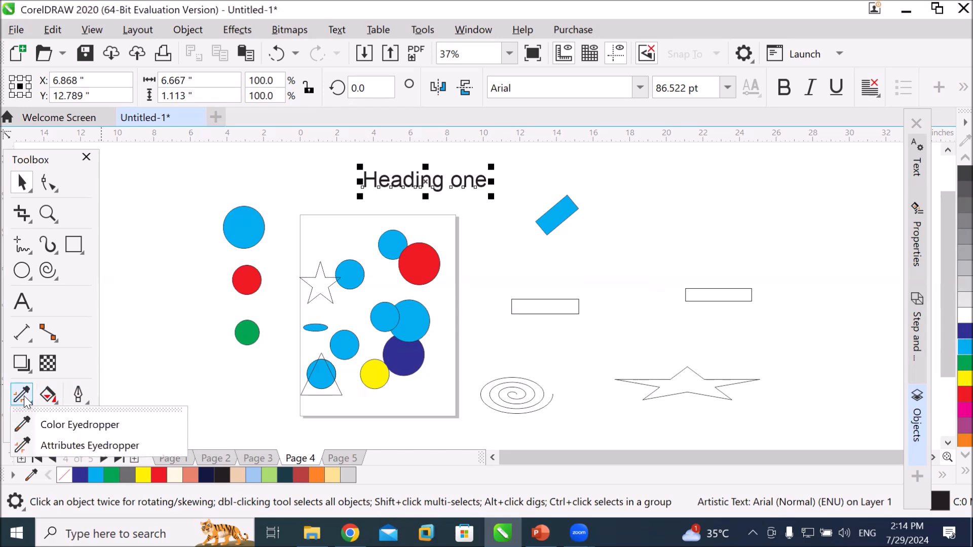
click(43, 403)
click(50, 445)
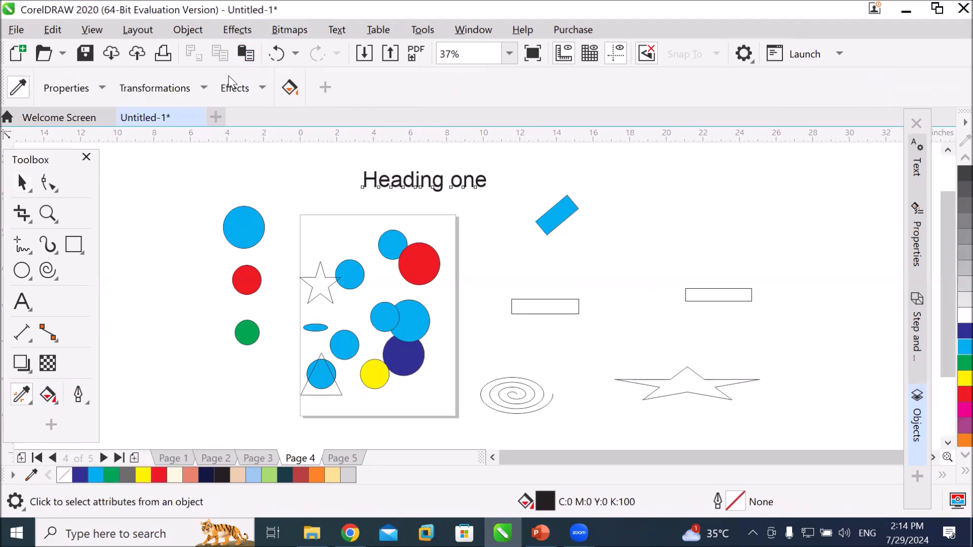
click(205, 85)
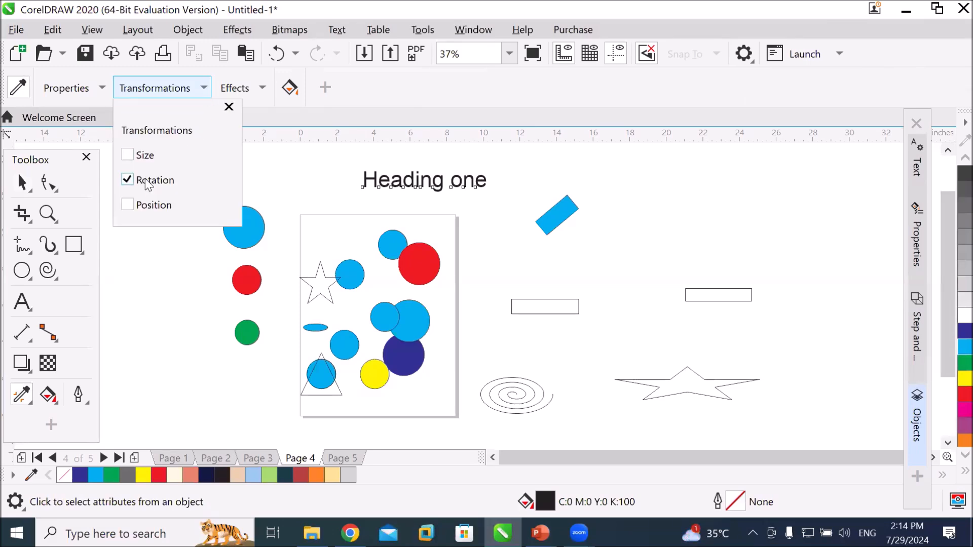
click(150, 87)
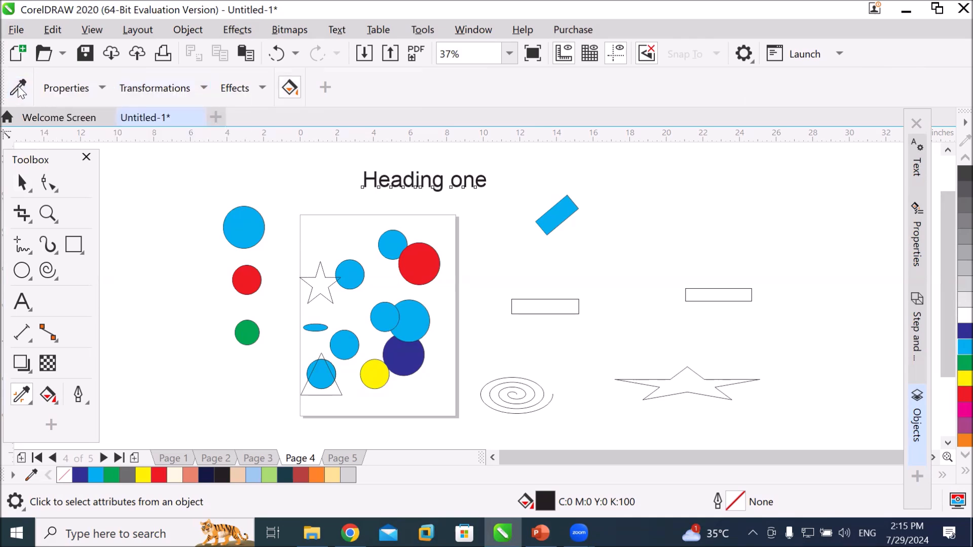
click(566, 204)
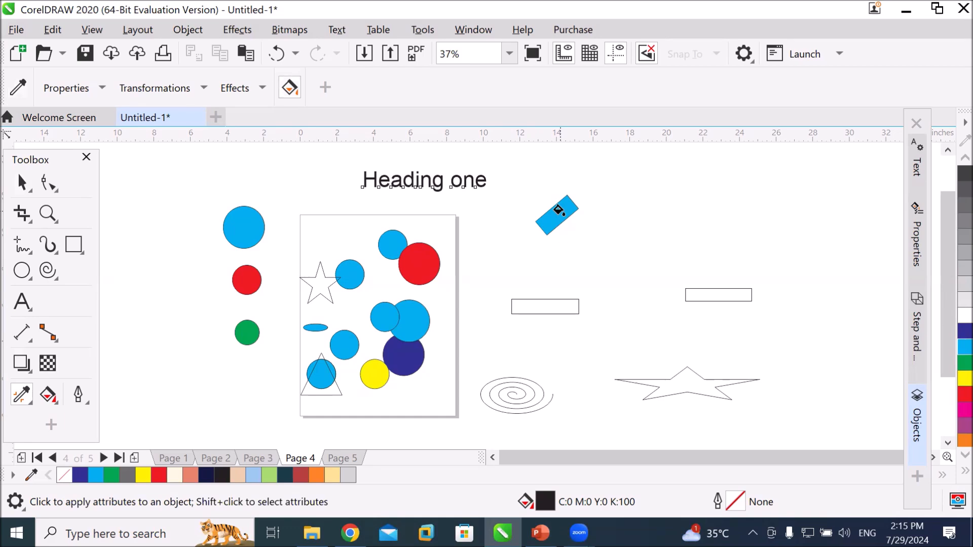
Apply the sampled rotation to the "Heading one" text, both flat rectangles, the spiral, the wide star, and the star and triangle on the page.
click(404, 176)
click(520, 300)
click(522, 378)
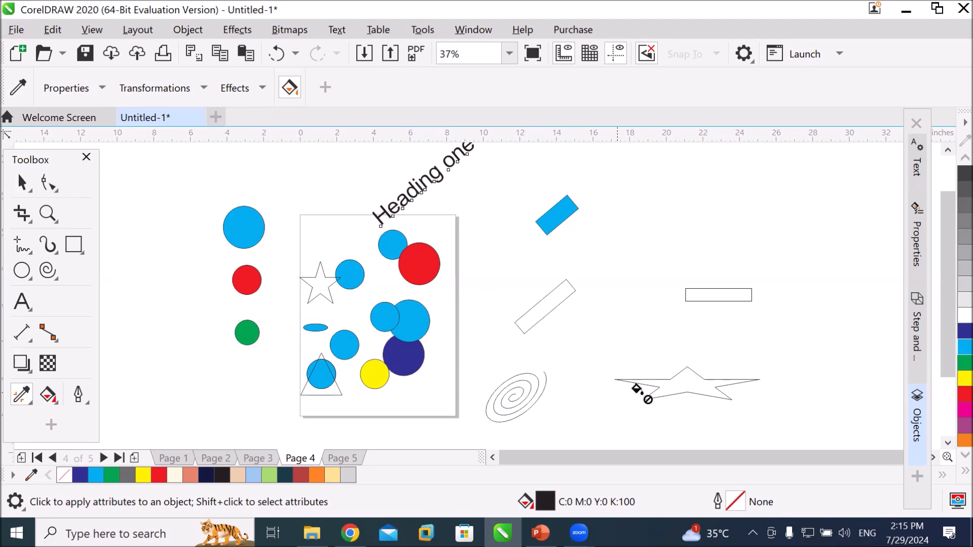
click(672, 378)
click(719, 294)
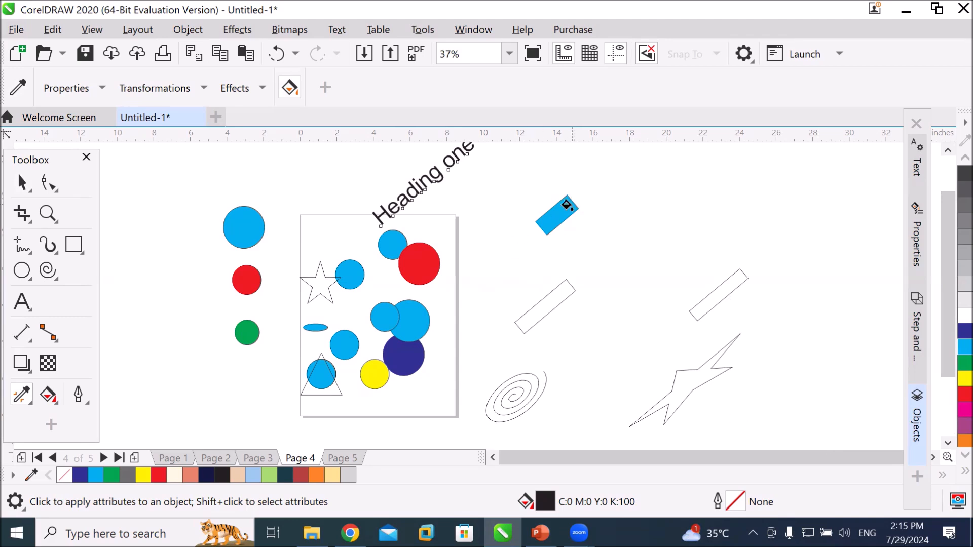
click(314, 279)
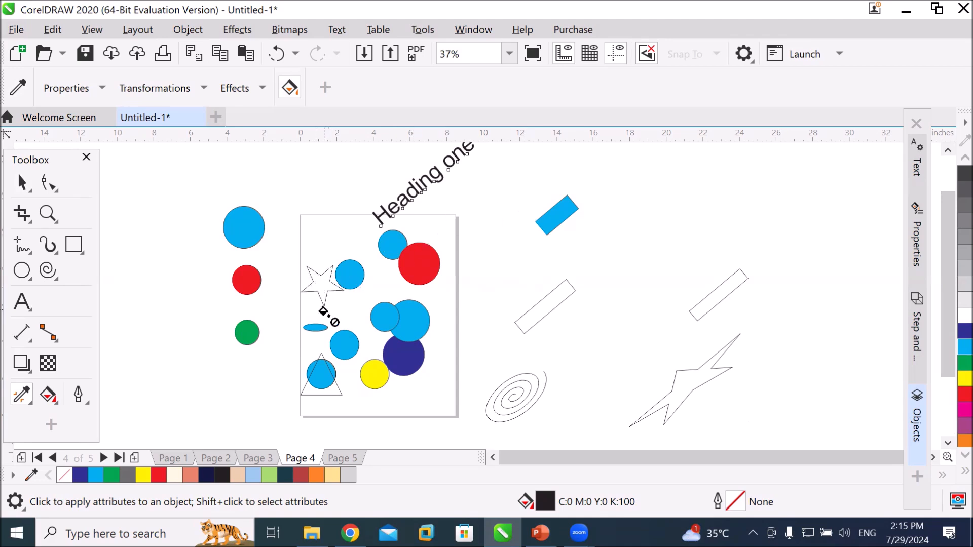
click(332, 386)
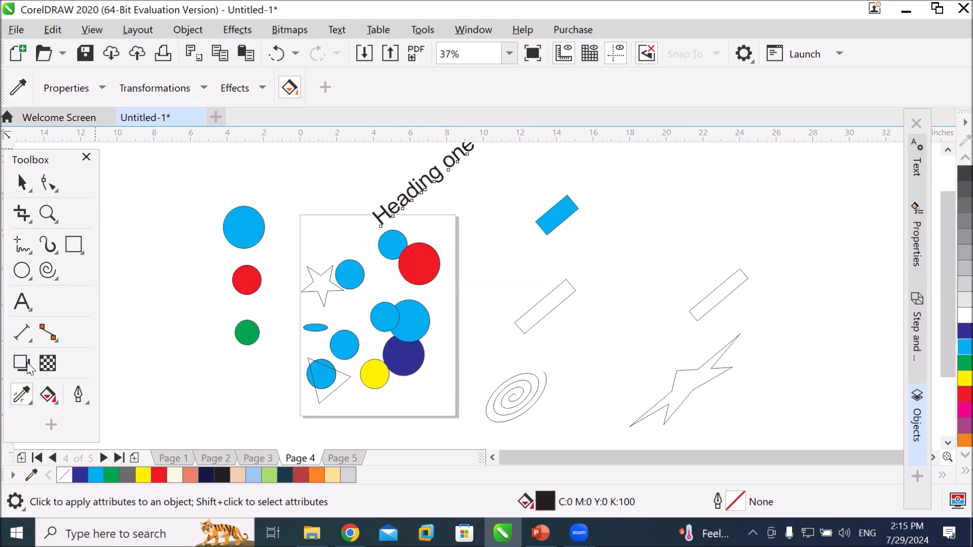
Set the Attributes Eyedropper to copy Outline and Fill, with Rotation and Text switched off.
click(20, 402)
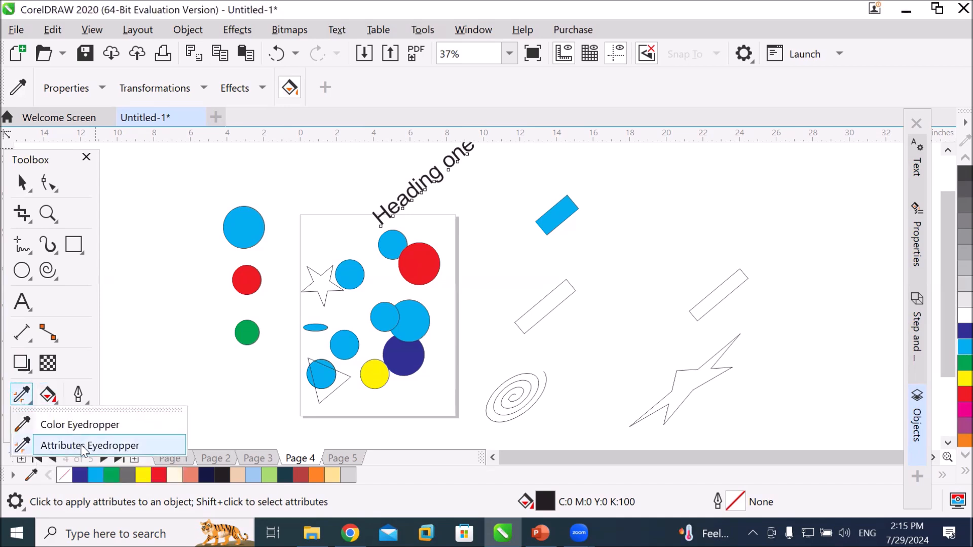
click(150, 88)
click(128, 180)
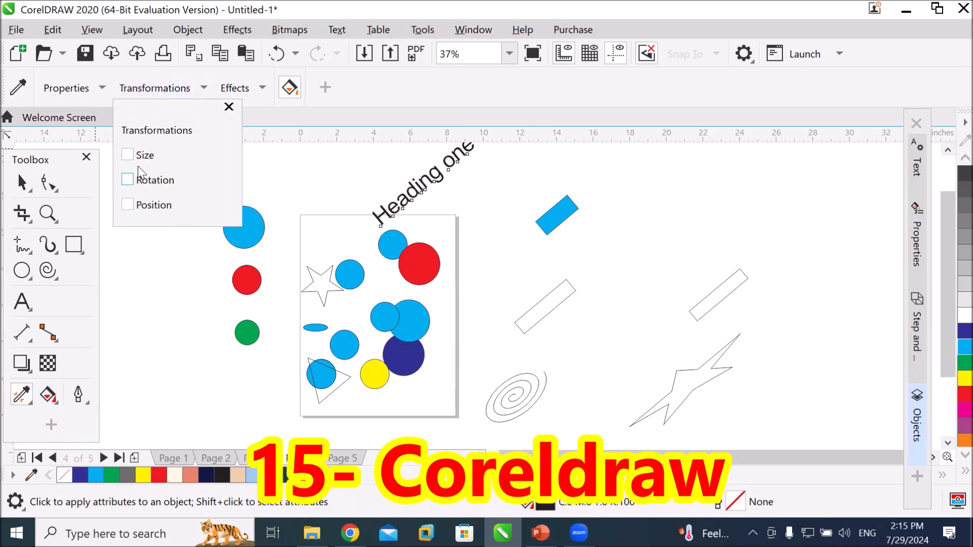
click(101, 88)
click(102, 89)
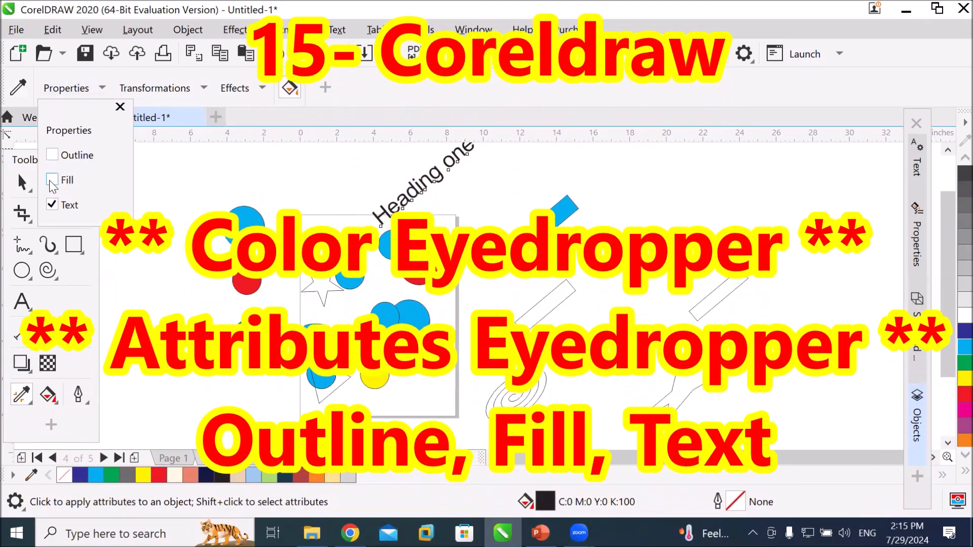
click(51, 180)
click(51, 155)
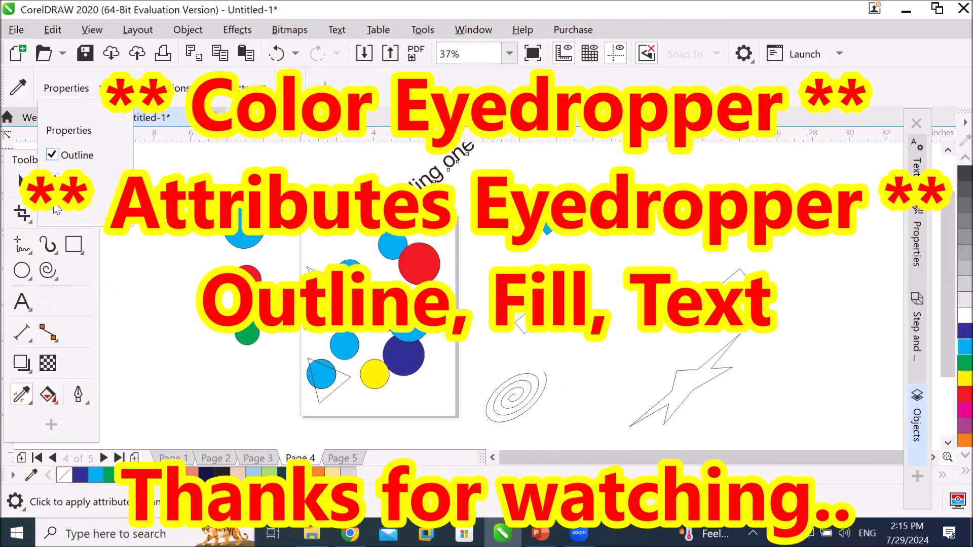
click(52, 205)
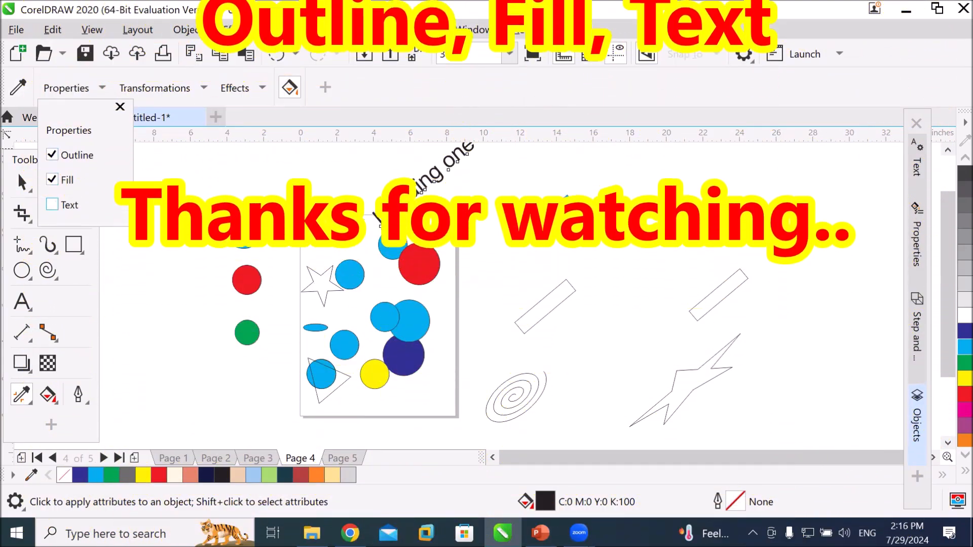